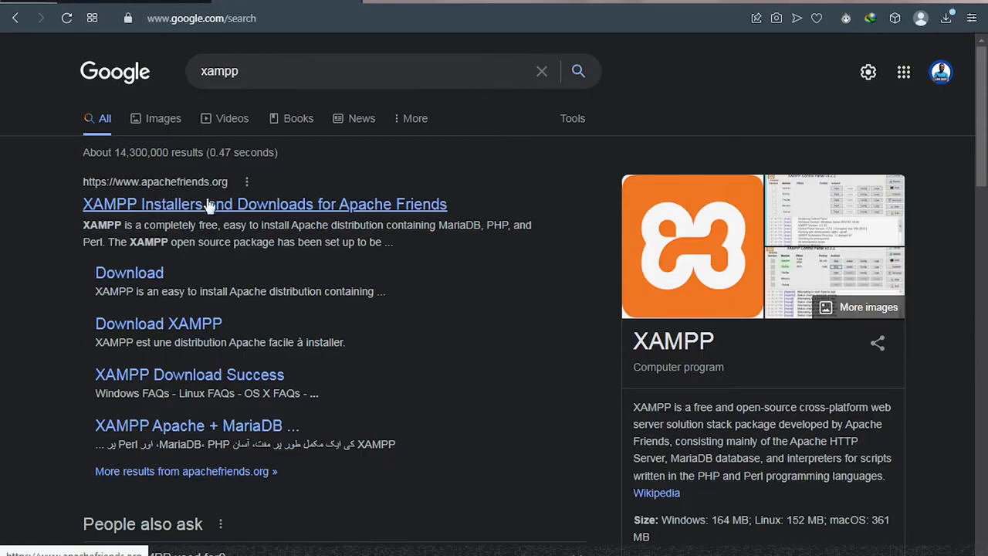
Step: Go to apachefriends.org's Download page and get the 64-bit XAMPP 8.1.6 Windows installer
{"action": "left_click", "coordinate": [241, 215]}
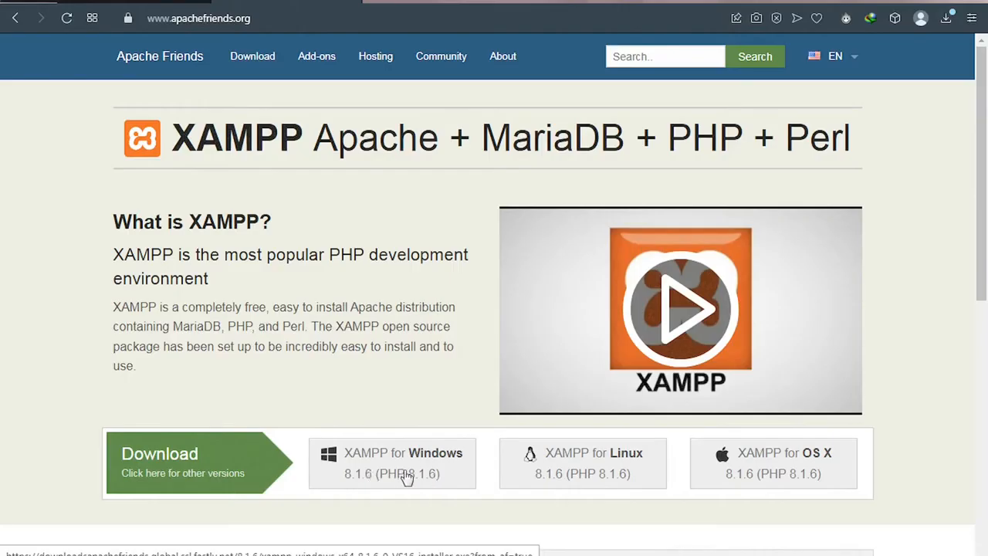
{"action": "left_click", "coordinate": [258, 62]}
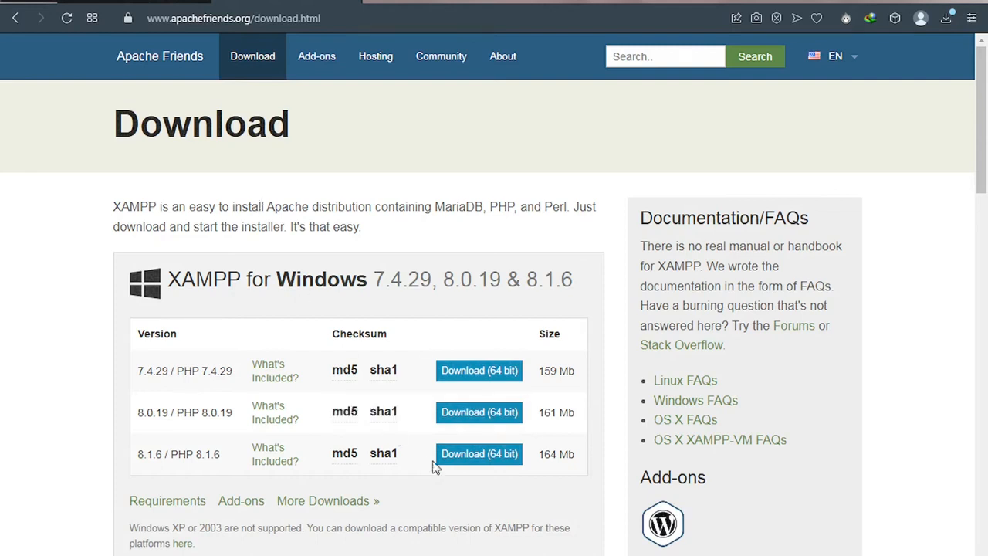
{"action": "left_click", "coordinate": [476, 460]}
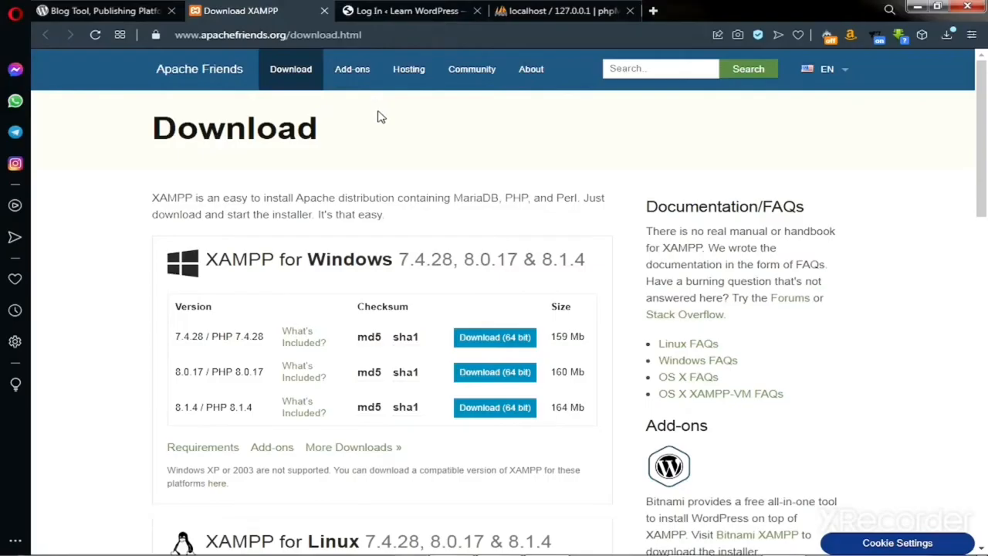
Step: Switch to the wordpress.org tab and dismiss the address-bar suggestions
{"action": "left_click", "coordinate": [104, 11]}
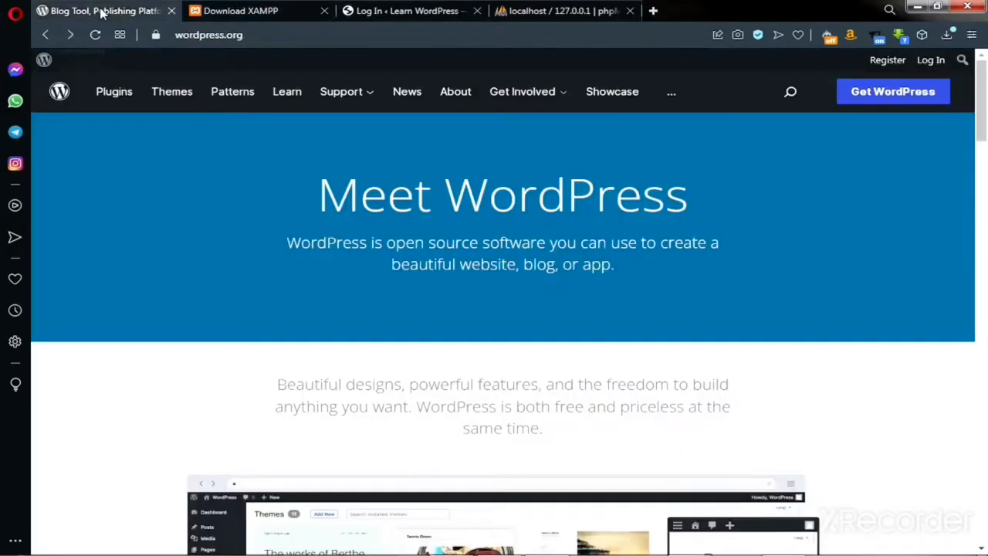
{"action": "double_click", "coordinate": [278, 40]}
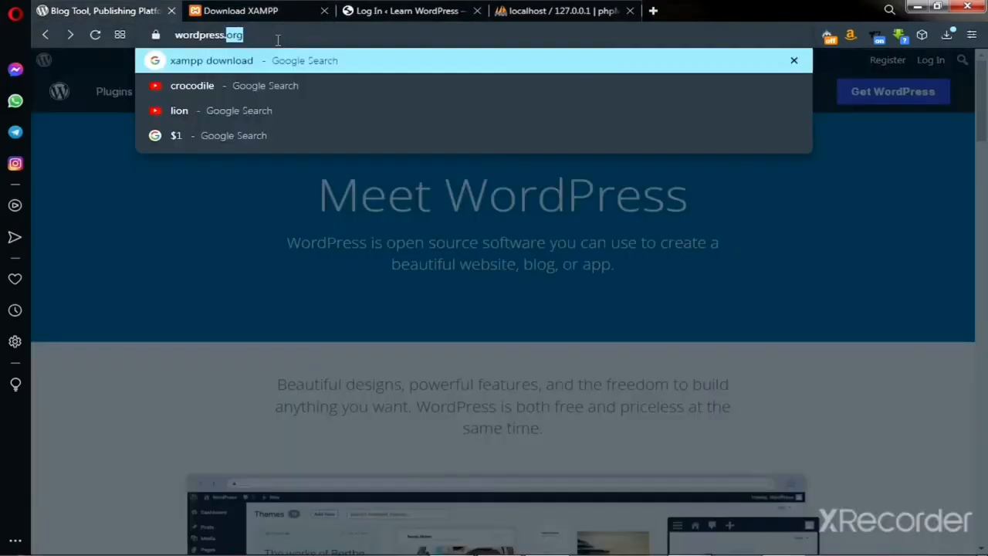
{"action": "left_click", "coordinate": [148, 181]}
{"action": "left_click", "coordinate": [283, 39]}
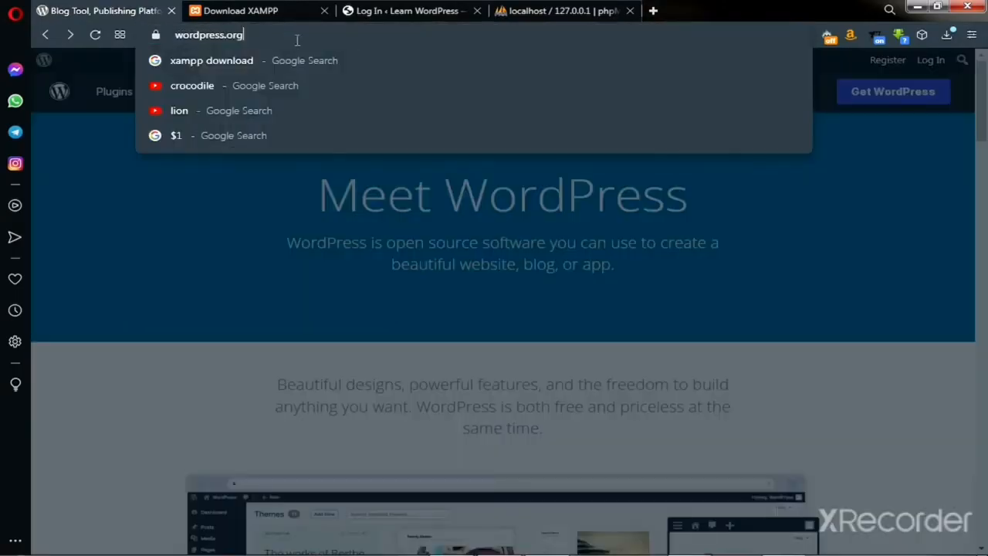
{"action": "left_click", "coordinate": [867, 101]}
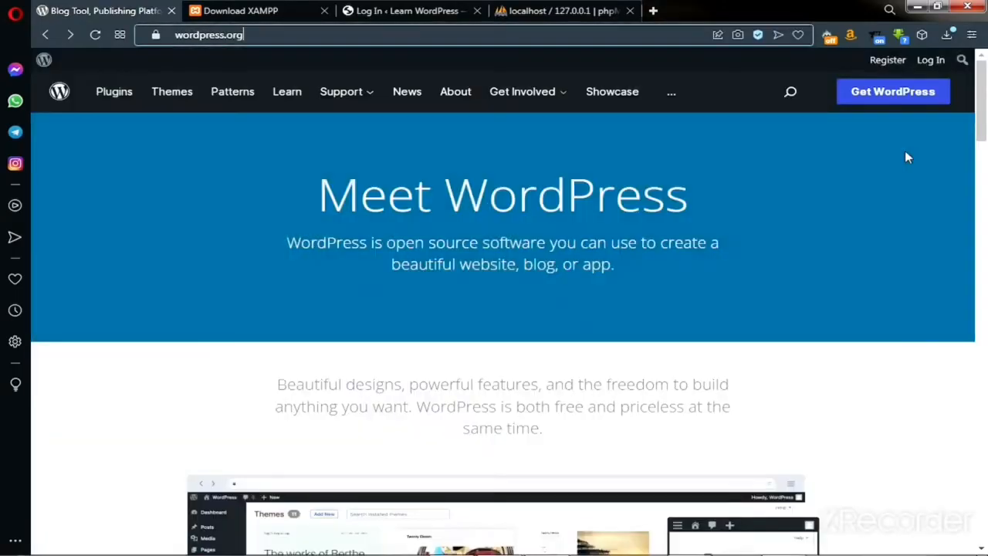
Step: Download the WordPress 5.9.3 zip from Get WordPress and show it in the Downloads folder
{"action": "left_click", "coordinate": [892, 97]}
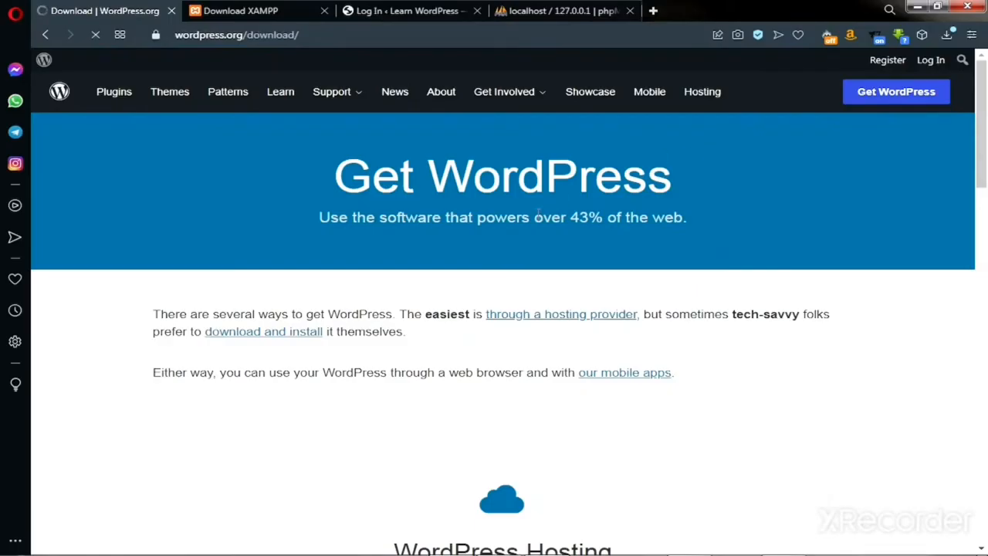
{"action": "scroll", "coordinate": [538, 214], "scroll_direction": "down", "scroll_amount": 1}
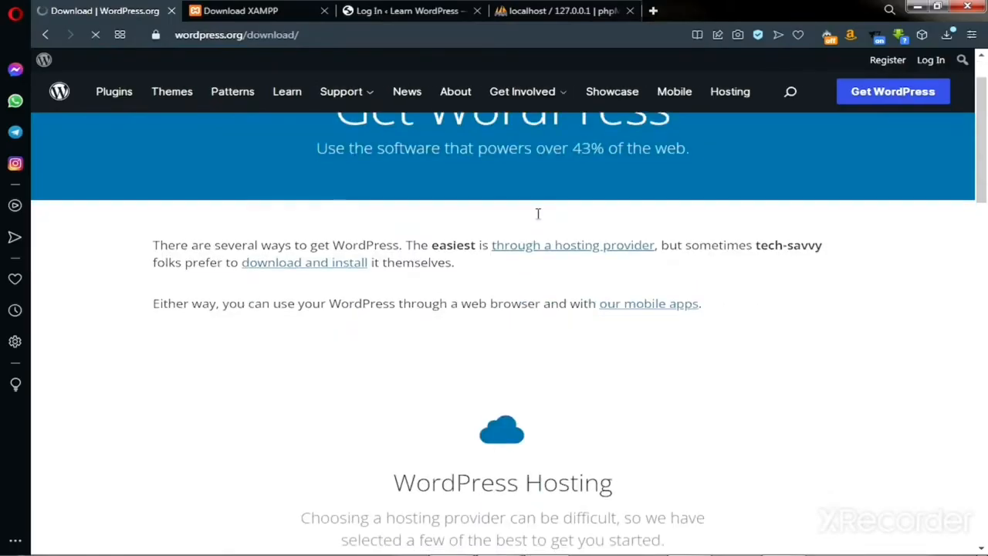
{"action": "scroll", "coordinate": [538, 214], "scroll_direction": "down", "scroll_amount": 10}
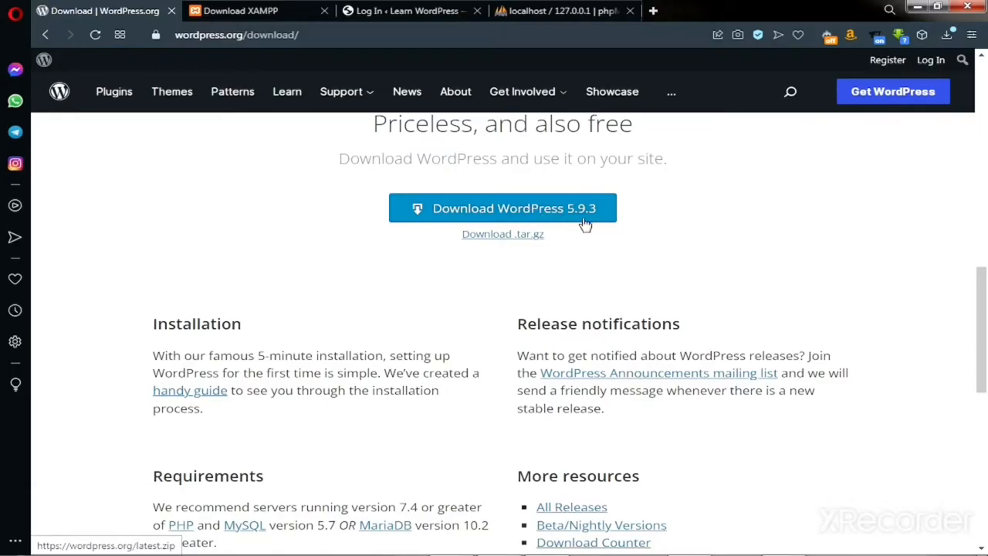
{"action": "left_click", "coordinate": [471, 210]}
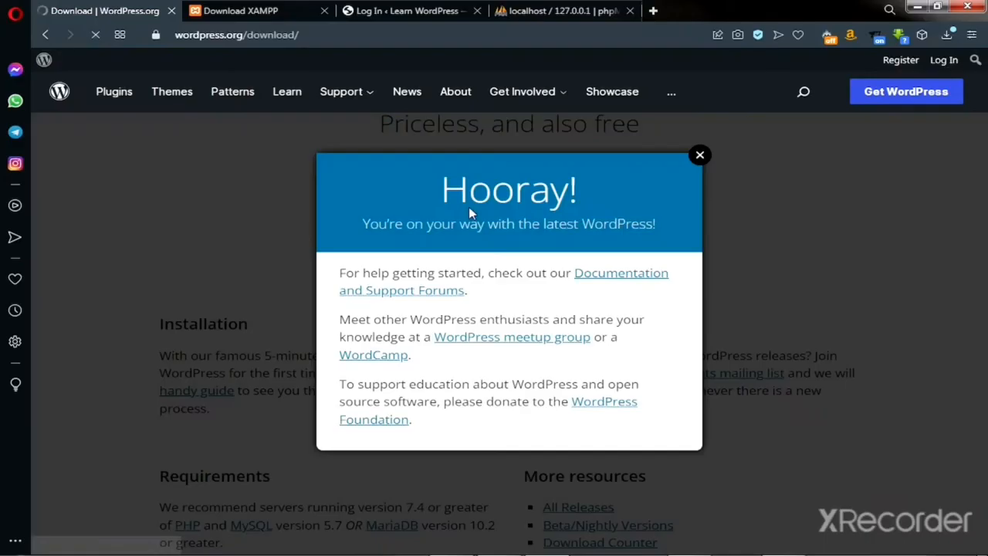
{"action": "left_click", "coordinate": [700, 156]}
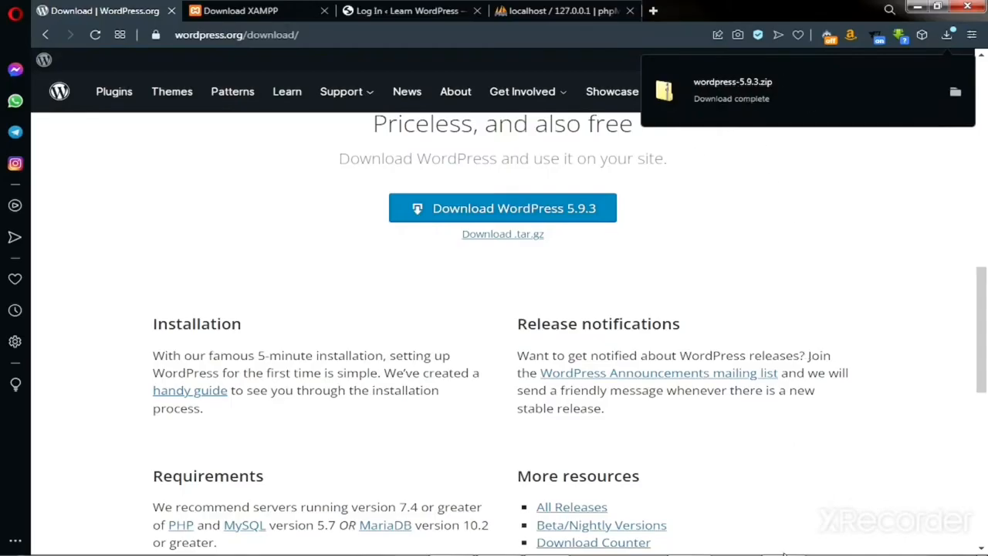
{"action": "left_click", "coordinate": [955, 93]}
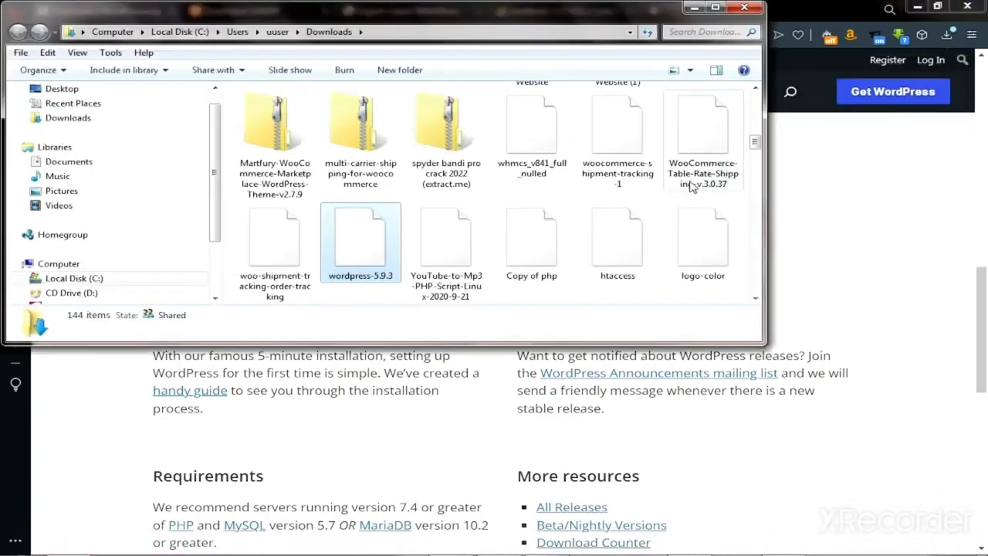
Step: Extract the wordpress-5.9.3 zip with Extract files..., keeping the default destination folder
{"action": "right_click", "coordinate": [357, 247]}
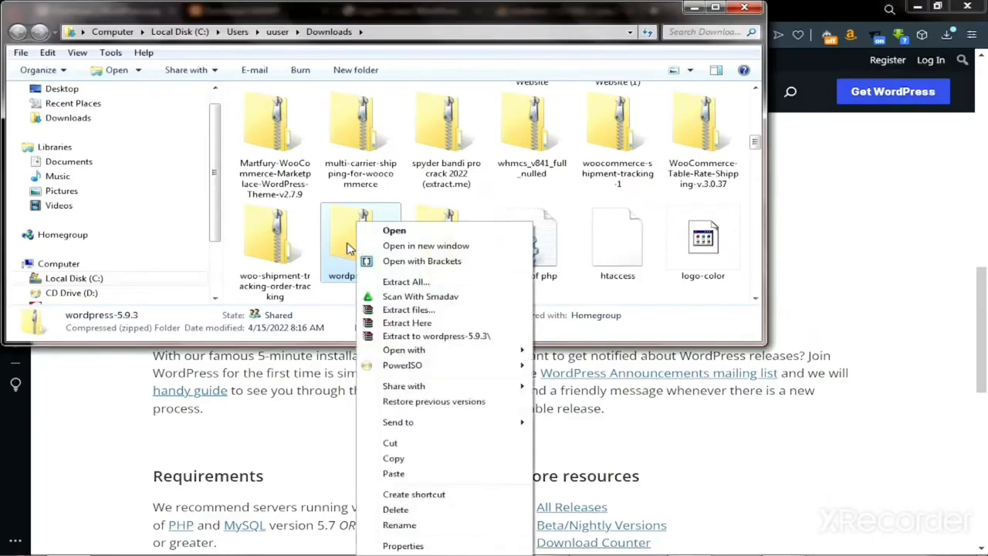
{"action": "left_click", "coordinate": [395, 311]}
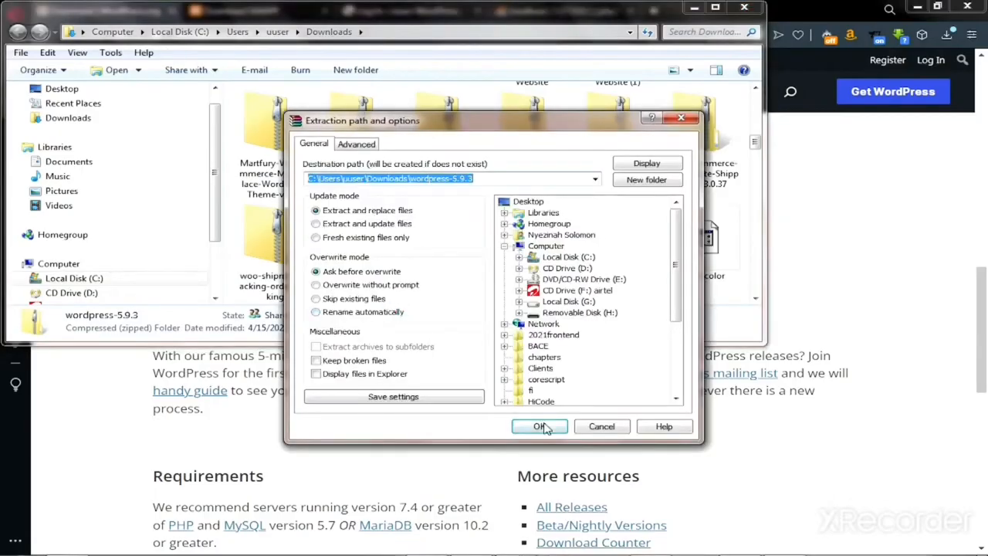
{"action": "left_click", "coordinate": [541, 427]}
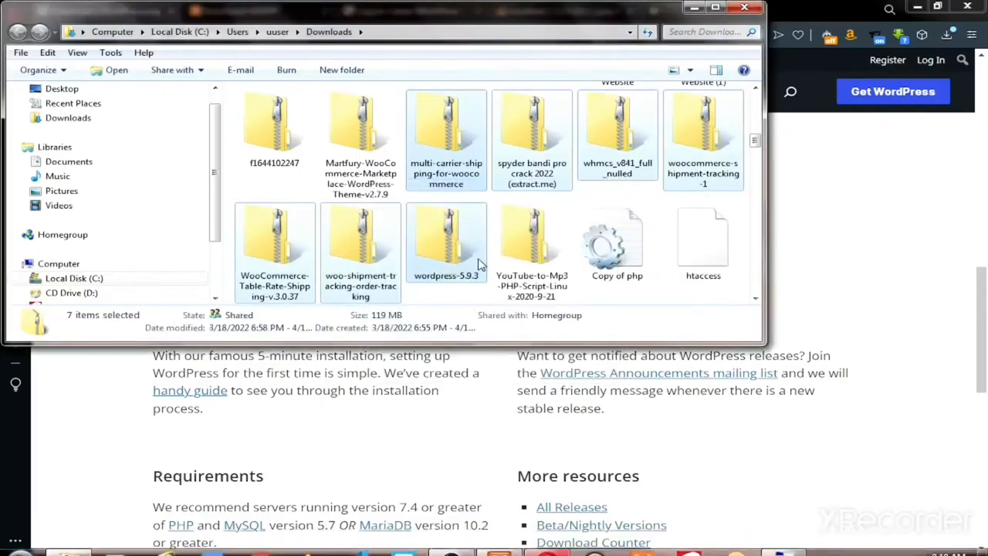
Step: Open the extracted wordpress-5.9.3 folder and copy the inner wordpress folder
{"action": "left_click", "coordinate": [447, 297]}
{"action": "scroll", "coordinate": [442, 201], "scroll_direction": "up", "scroll_amount": 5}
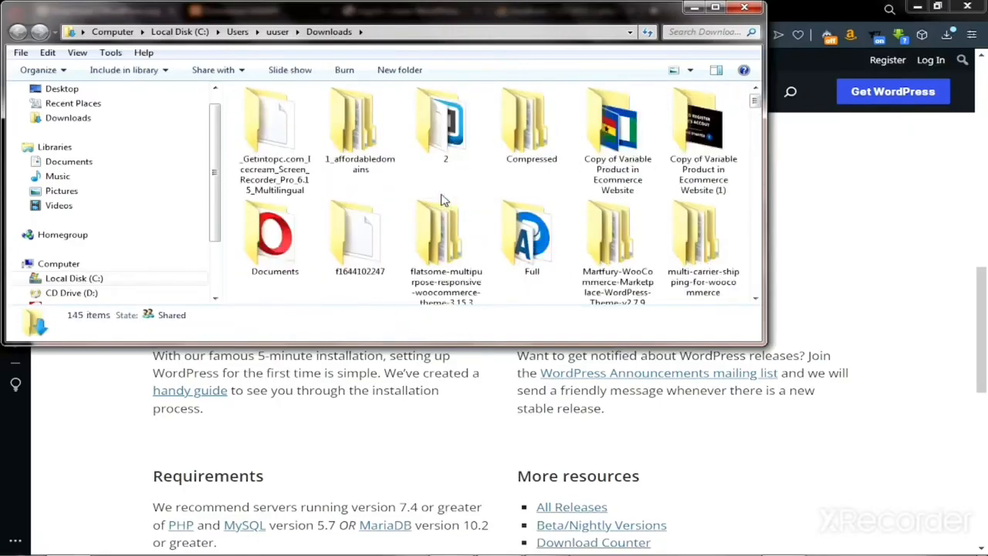
{"action": "scroll", "coordinate": [443, 200], "scroll_direction": "down", "scroll_amount": 4}
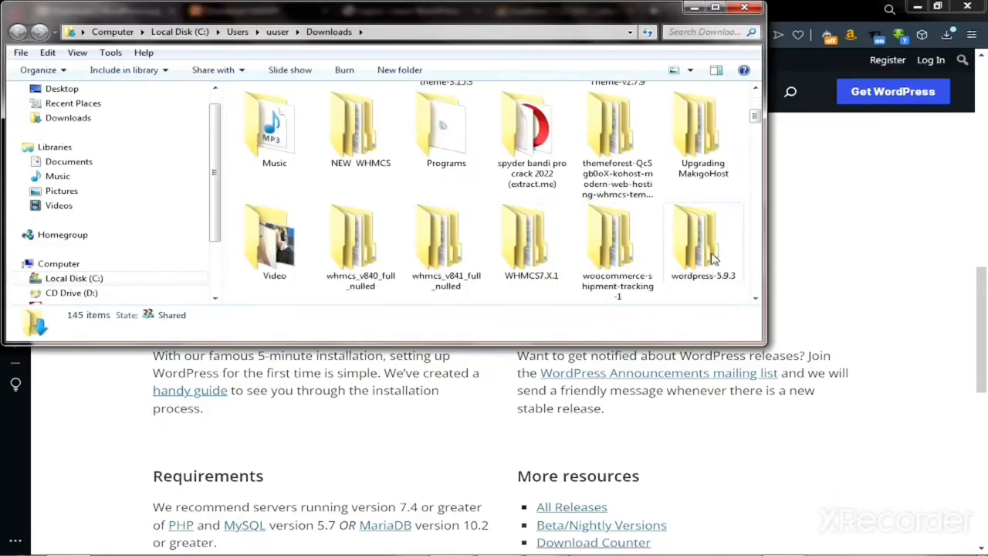
{"action": "right_click", "coordinate": [689, 263]}
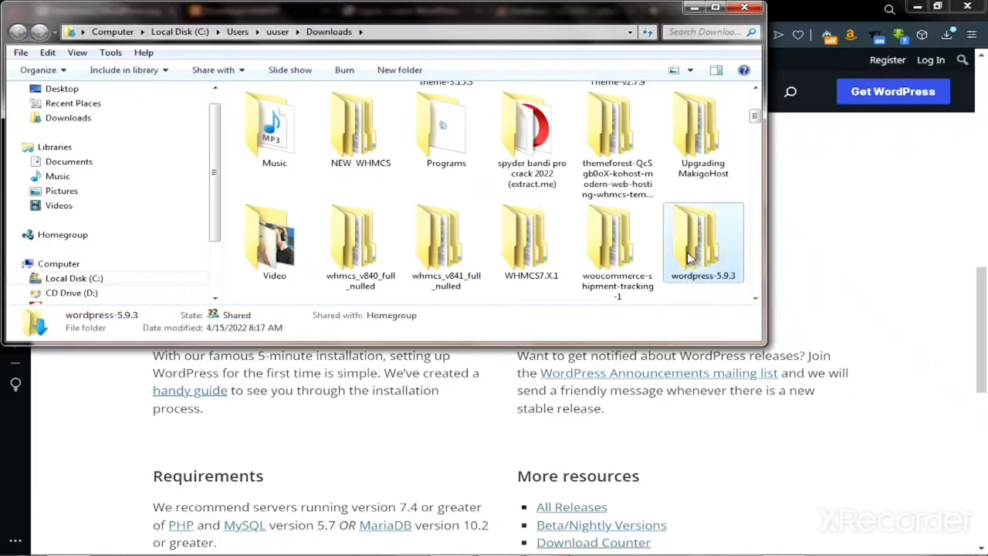
{"action": "left_click", "coordinate": [680, 258]}
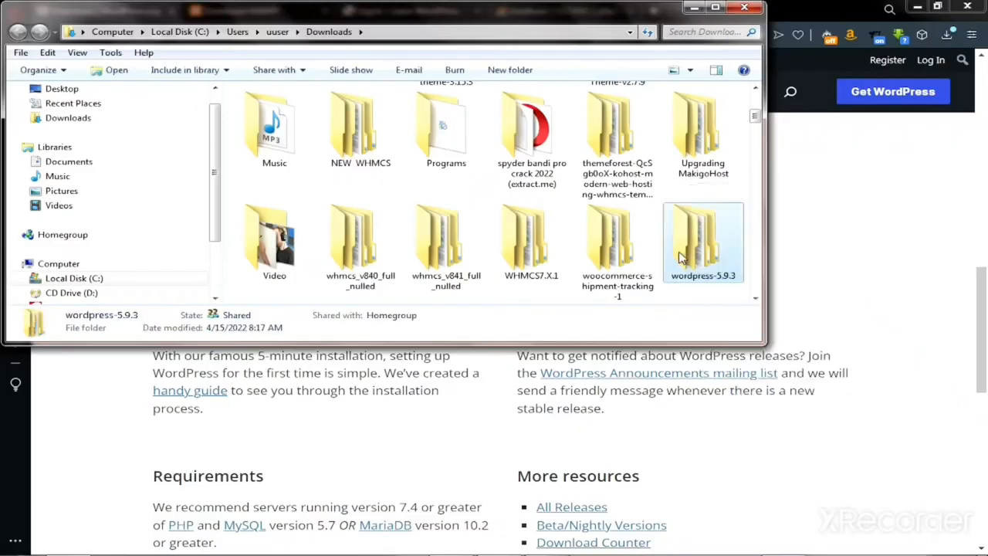
{"action": "double_click", "coordinate": [680, 258]}
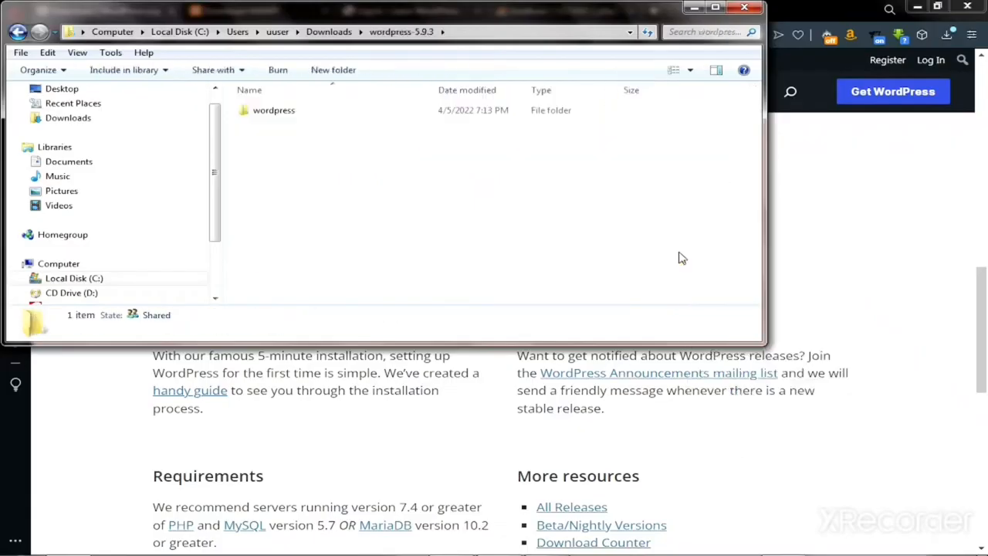
{"action": "left_click", "coordinate": [290, 117]}
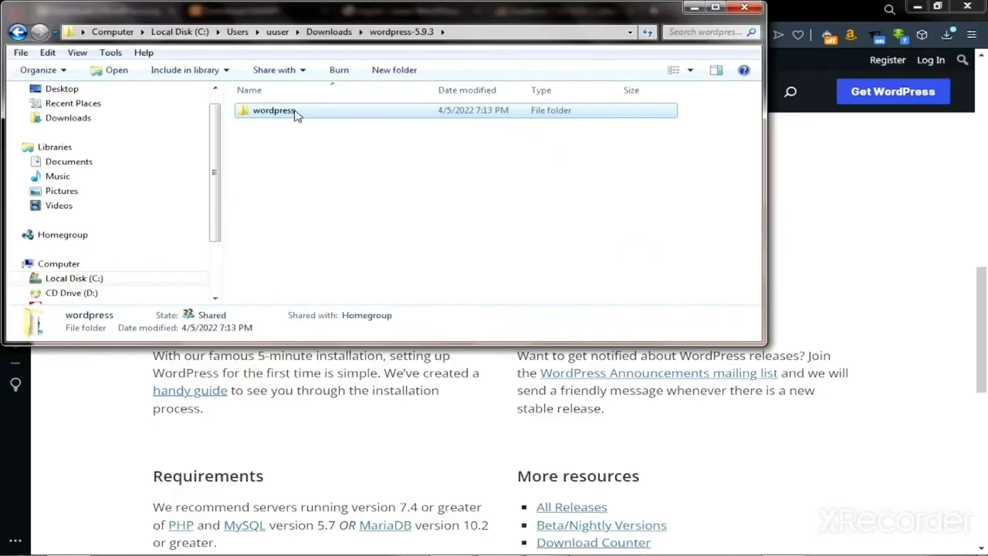
{"action": "right_click", "coordinate": [297, 114]}
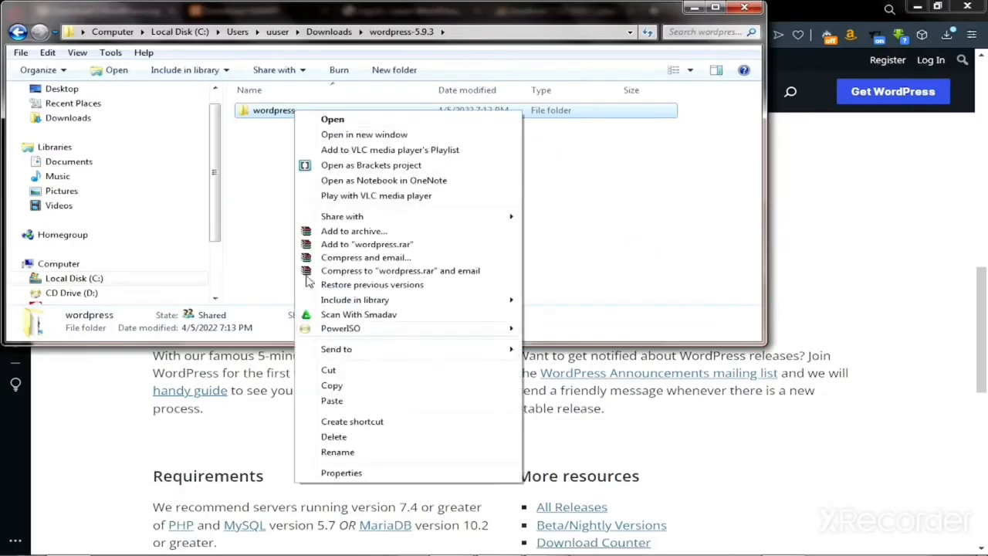
{"action": "left_click", "coordinate": [331, 386]}
Step: Browse to C:\xampp\htdocs, check the wordpress folder is there, and minimize Explorer
{"action": "left_click_drag", "start_coordinate": [215, 218], "coordinate": [215, 249]}
{"action": "left_click", "coordinate": [68, 236]}
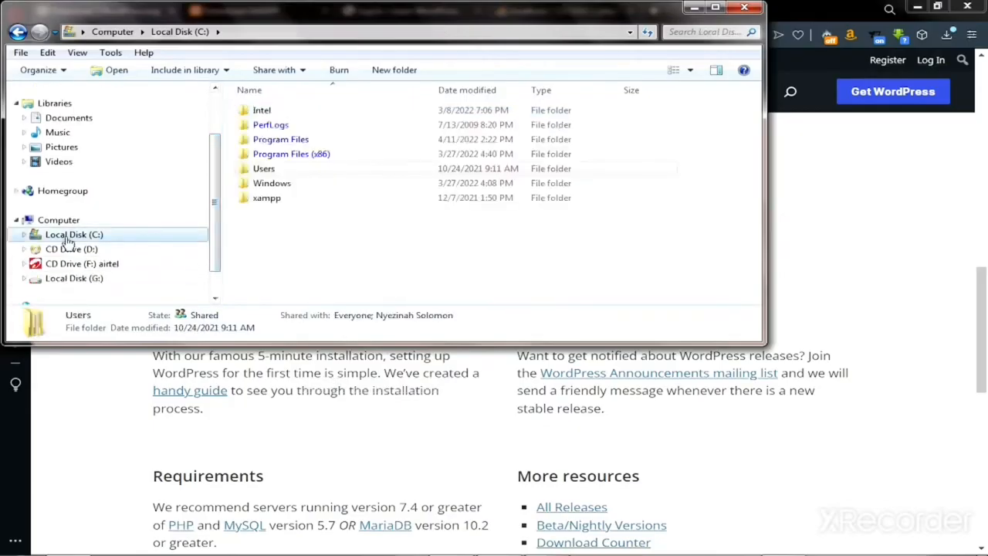
{"action": "left_click", "coordinate": [285, 201]}
{"action": "double_click", "coordinate": [285, 201]}
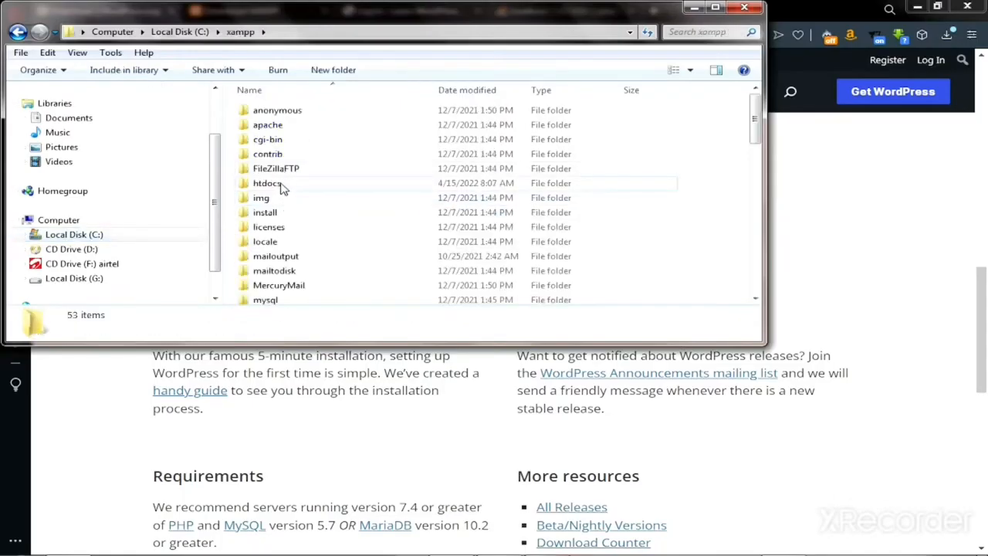
{"action": "double_click", "coordinate": [282, 187]}
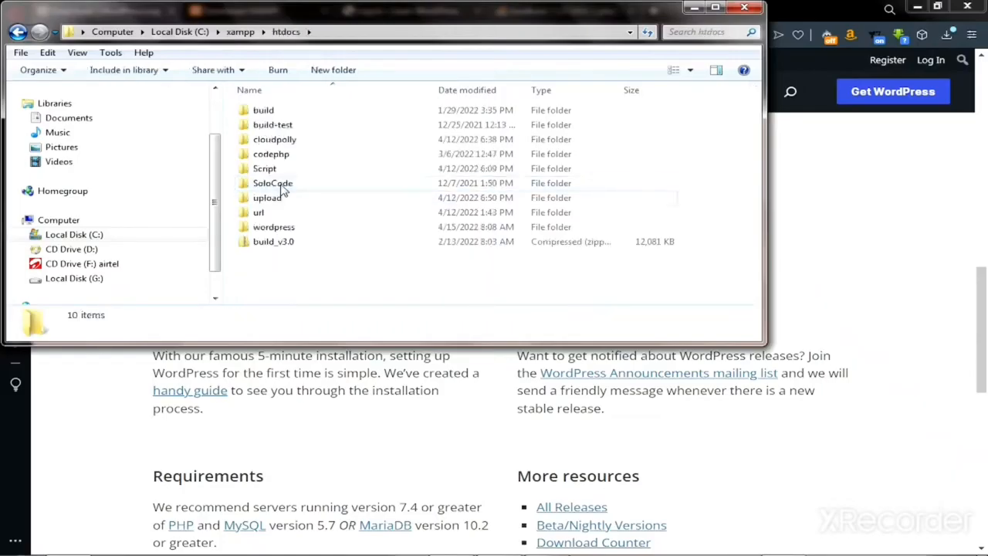
{"action": "left_click", "coordinate": [275, 229]}
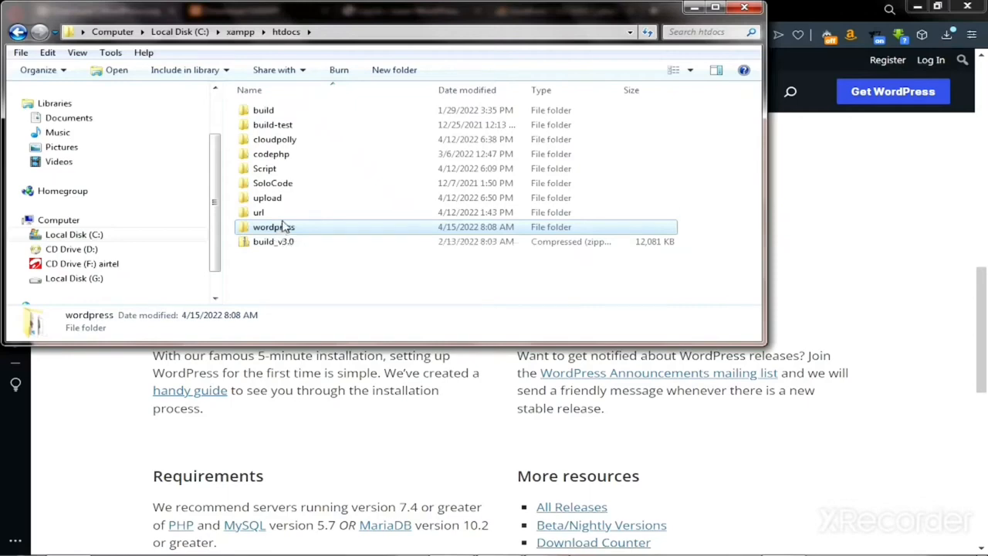
{"action": "left_click", "coordinate": [695, 9]}
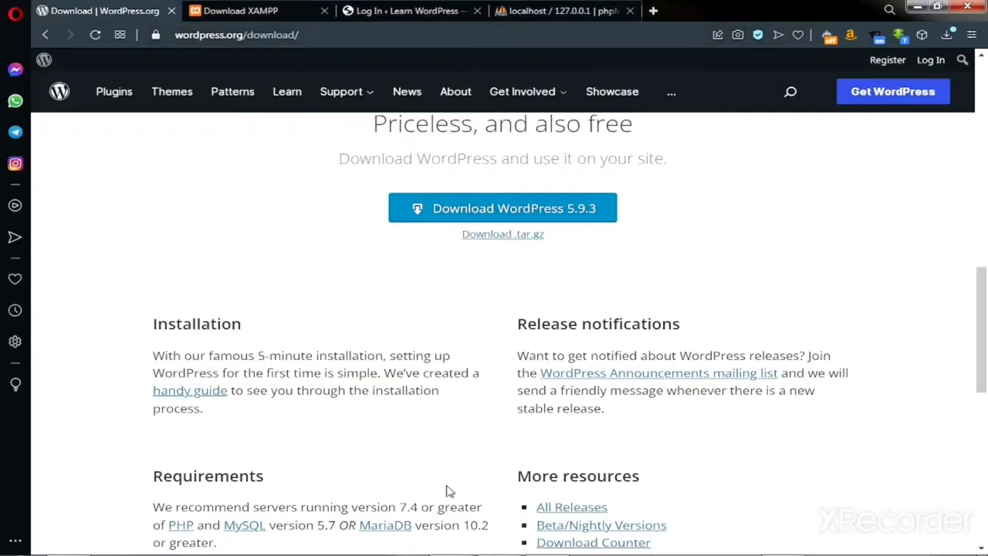
Step: From the XAMPP Control Panel, open MySQL's Admin page in phpMyAdmin
{"action": "mouse_move", "coordinate": [516, 552]}
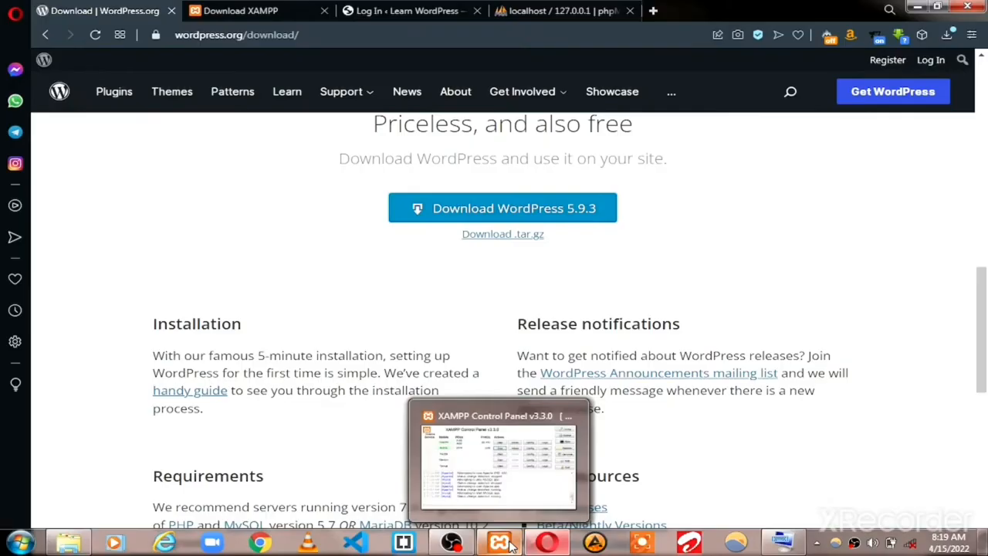
{"action": "left_click", "coordinate": [506, 544]}
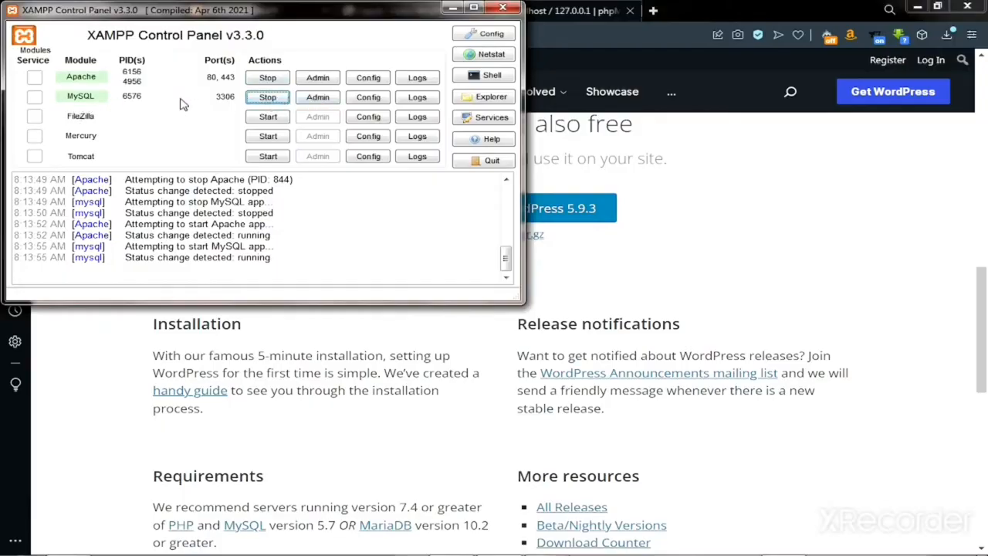
{"action": "left_click", "coordinate": [315, 100]}
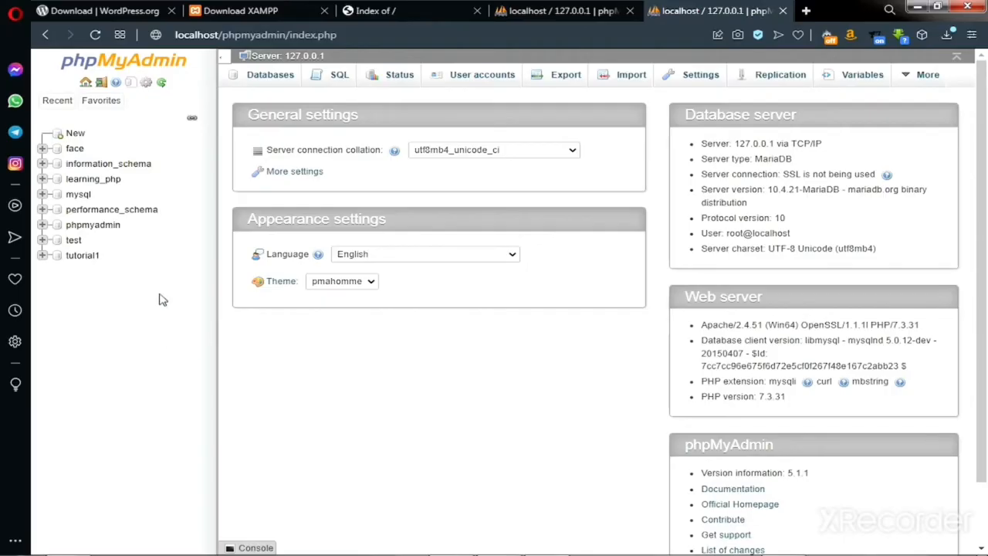
Step: Reload the localhost 'Index of /' listing, then bring back the htdocs Explorer window
{"action": "left_click", "coordinate": [388, 11]}
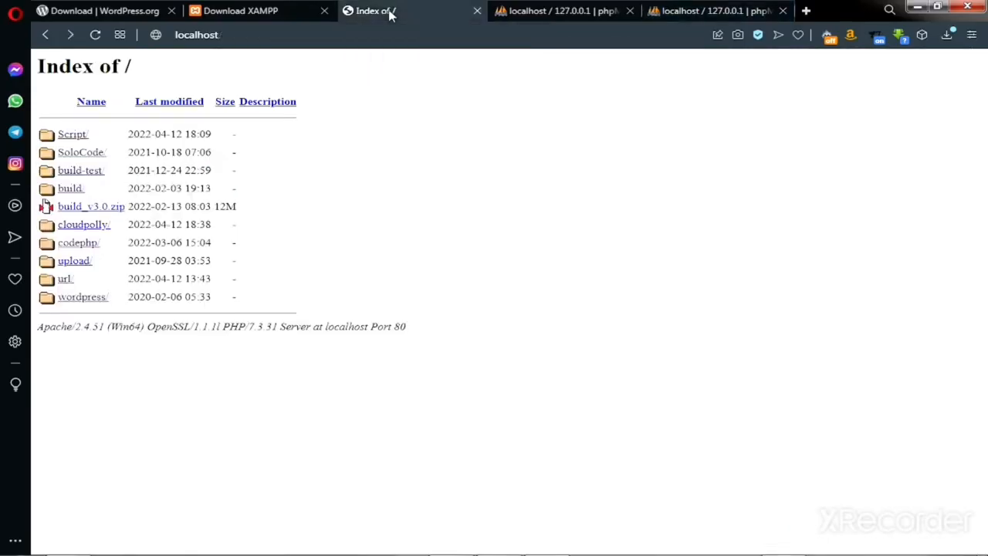
{"action": "left_click", "coordinate": [230, 35]}
{"action": "key", "text": "Return"}
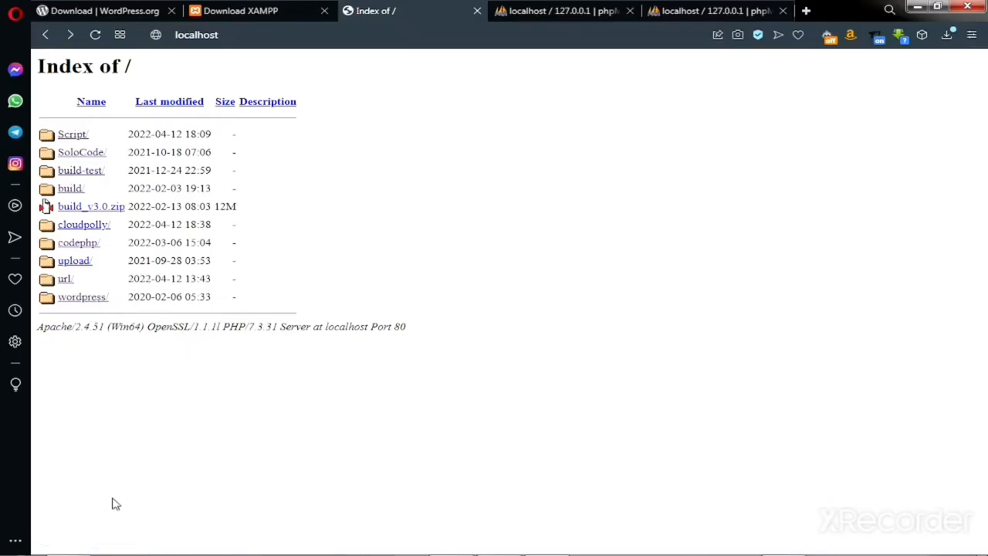
{"action": "mouse_move", "coordinate": [159, 544]}
{"action": "left_click", "coordinate": [71, 543]}
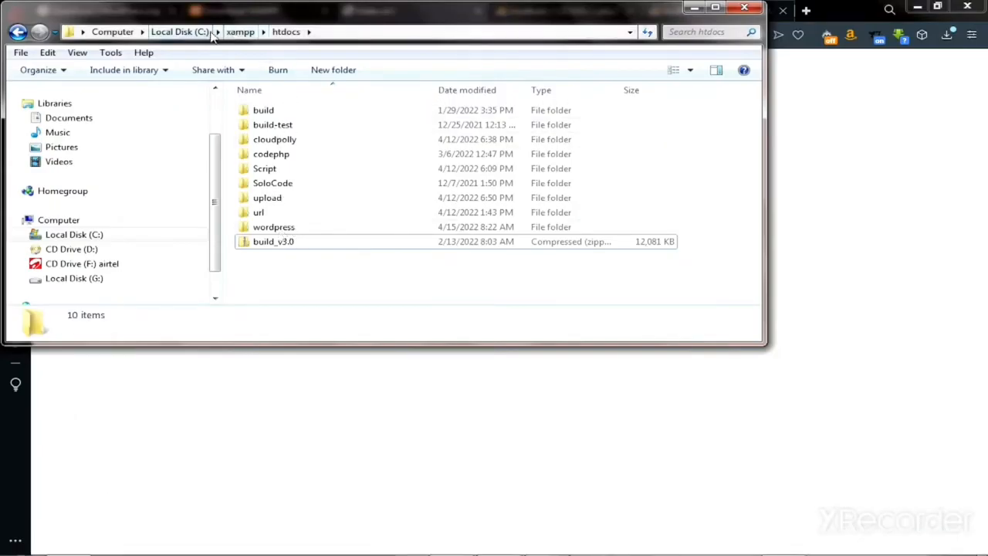
Step: Minimize Explorer and follow the wordpress/ link to localhost/wordpress setup
{"action": "left_click", "coordinate": [694, 8]}
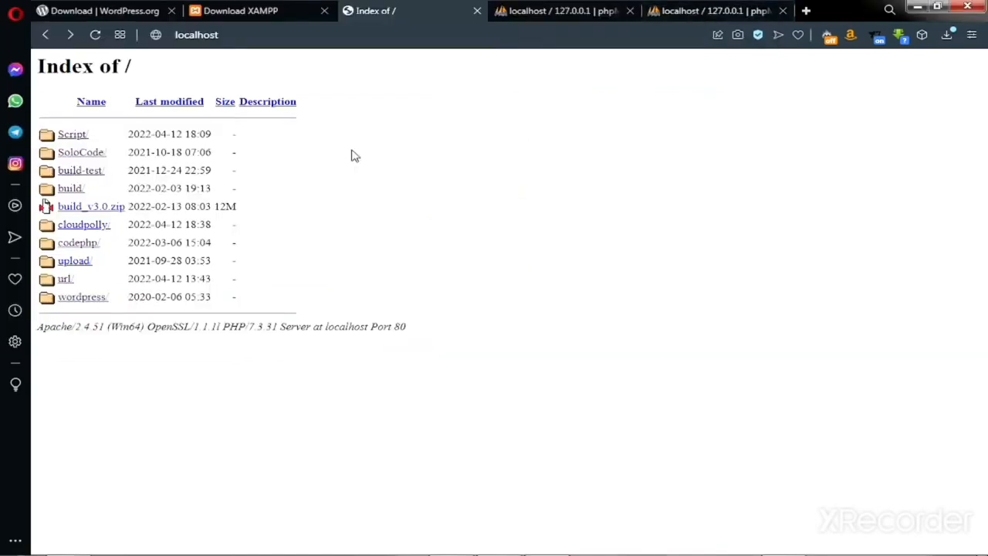
{"action": "left_click", "coordinate": [88, 300]}
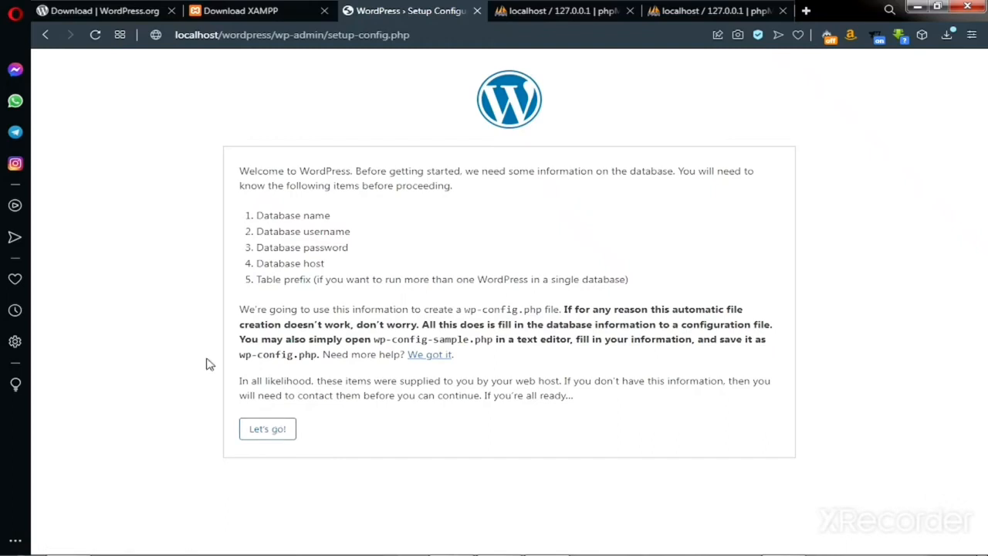
Step: Press "Let's go!" to reach the database name, host and prefix form
{"action": "left_click", "coordinate": [269, 431]}
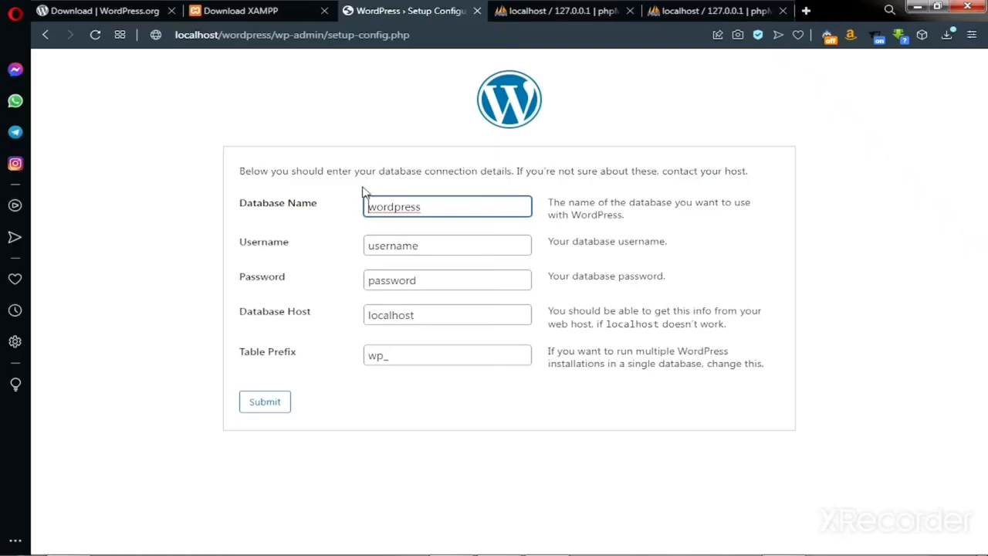
Step: Switch to the last phpMyAdmin tab in the browser
{"action": "left_click", "coordinate": [693, 12]}
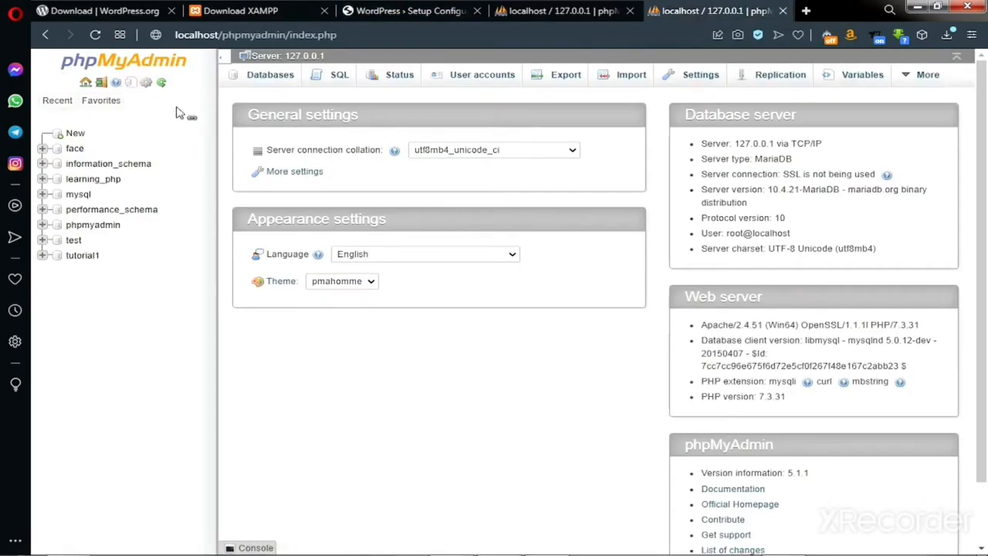
{"action": "mouse_move", "coordinate": [386, 553]}
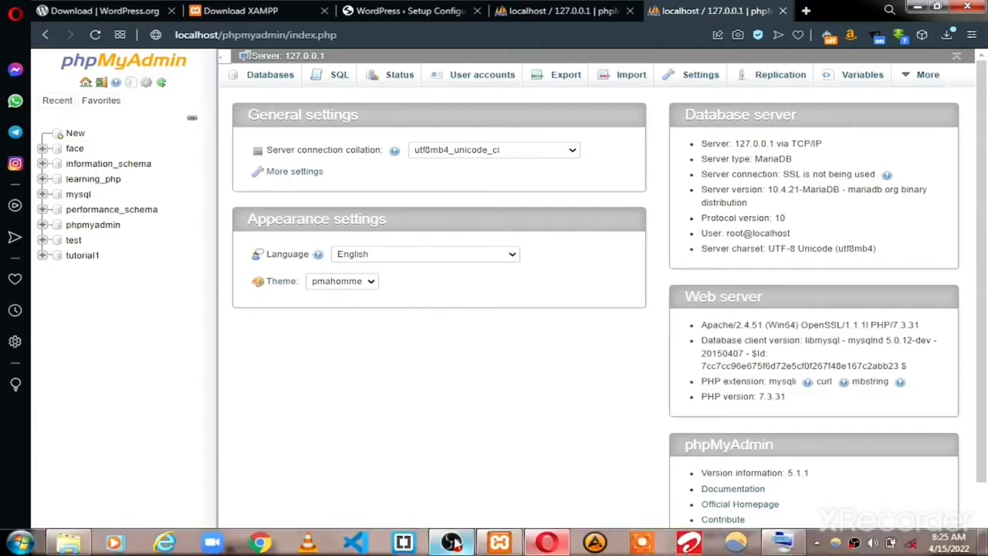
{"action": "left_click", "coordinate": [503, 544]}
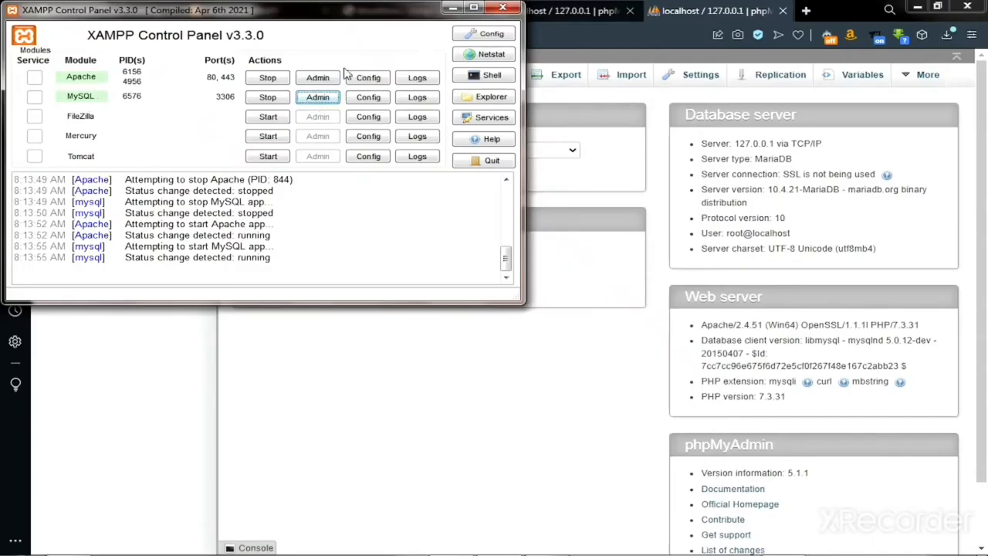
{"action": "left_click", "coordinate": [319, 98]}
{"action": "left_click", "coordinate": [575, 29]}
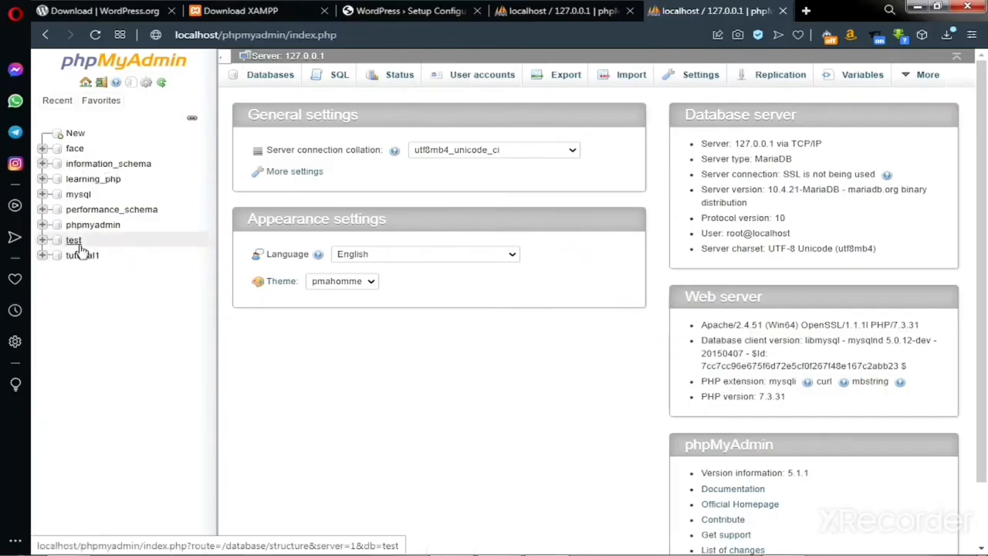
Step: Create a database called wordpress from phpMyAdmin's New page
{"action": "left_click", "coordinate": [75, 135]}
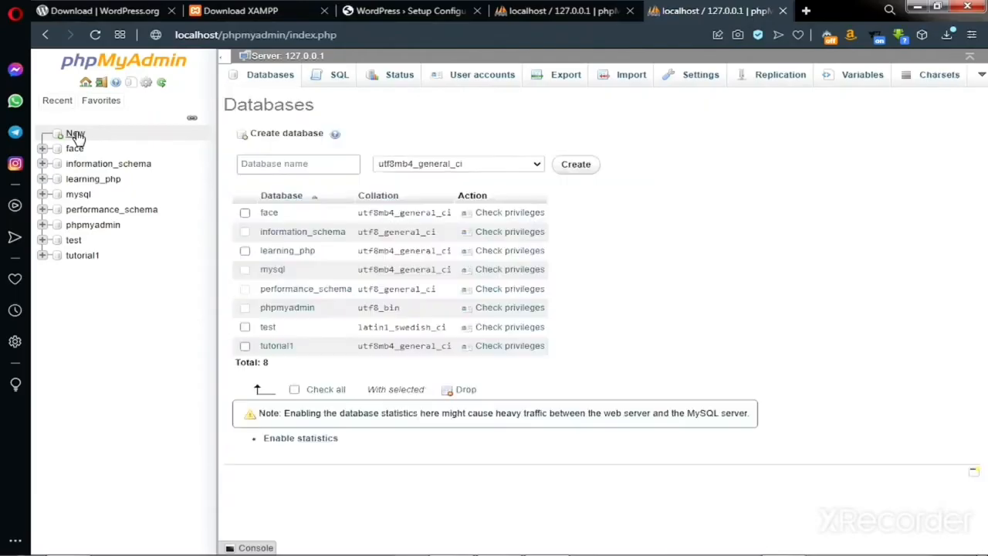
{"action": "left_click", "coordinate": [297, 164]}
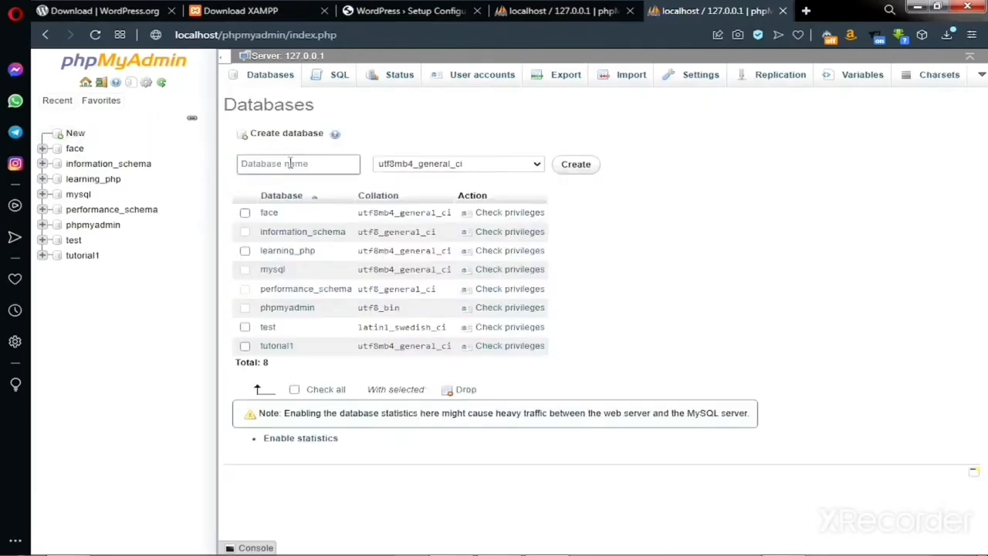
{"action": "left_click", "coordinate": [290, 164]}
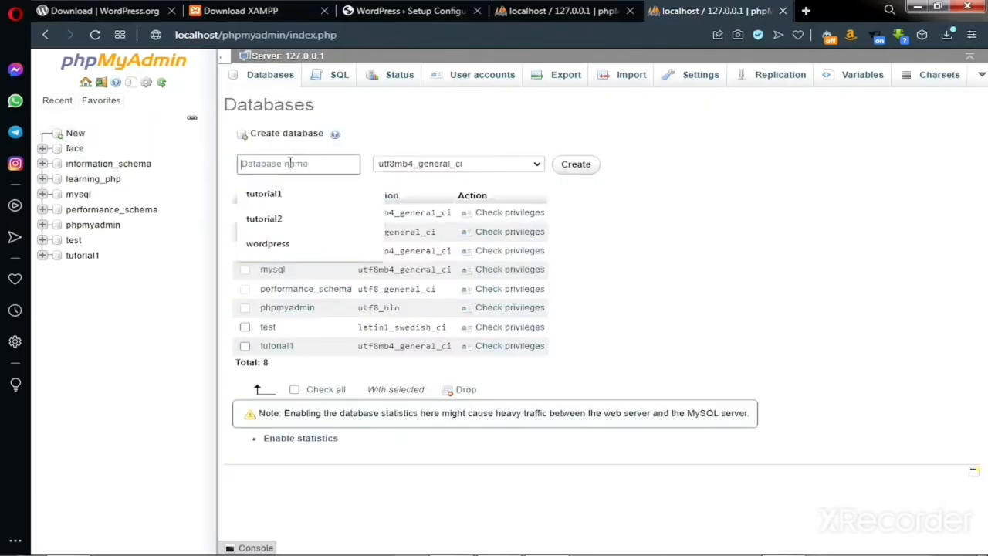
{"action": "left_click", "coordinate": [286, 243]}
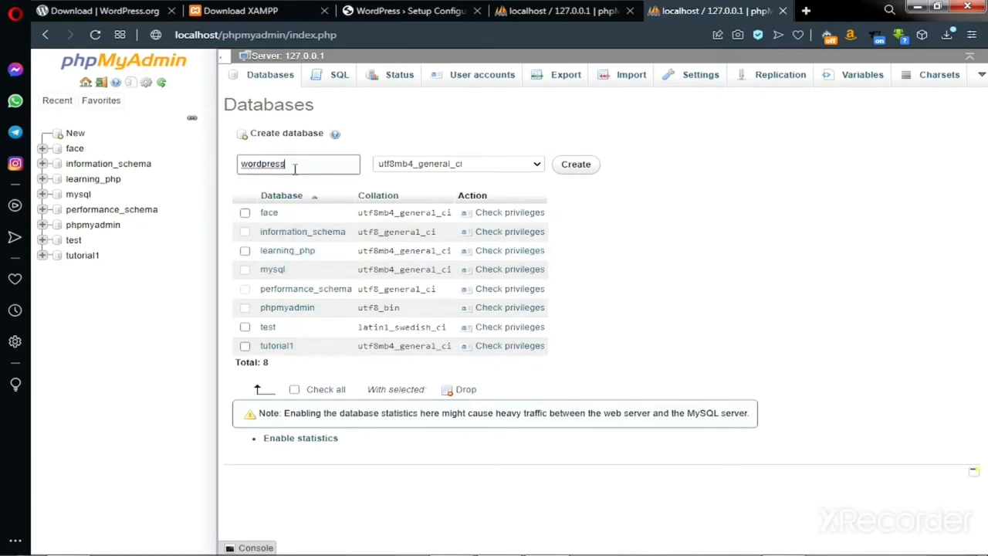
{"action": "left_click", "coordinate": [585, 170]}
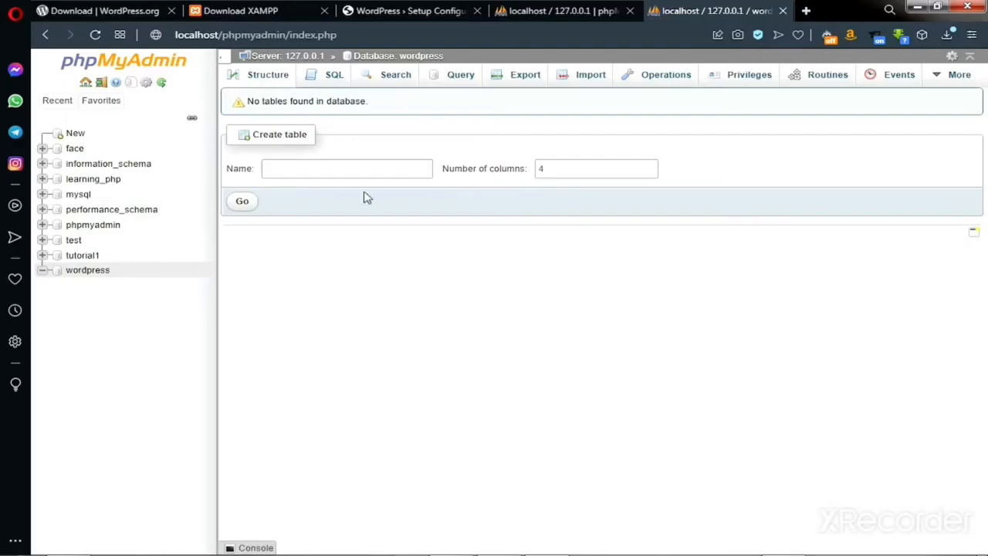
Step: Back on the setup form, keep Database Name wordpress and set the username to root
{"action": "left_click", "coordinate": [422, 14]}
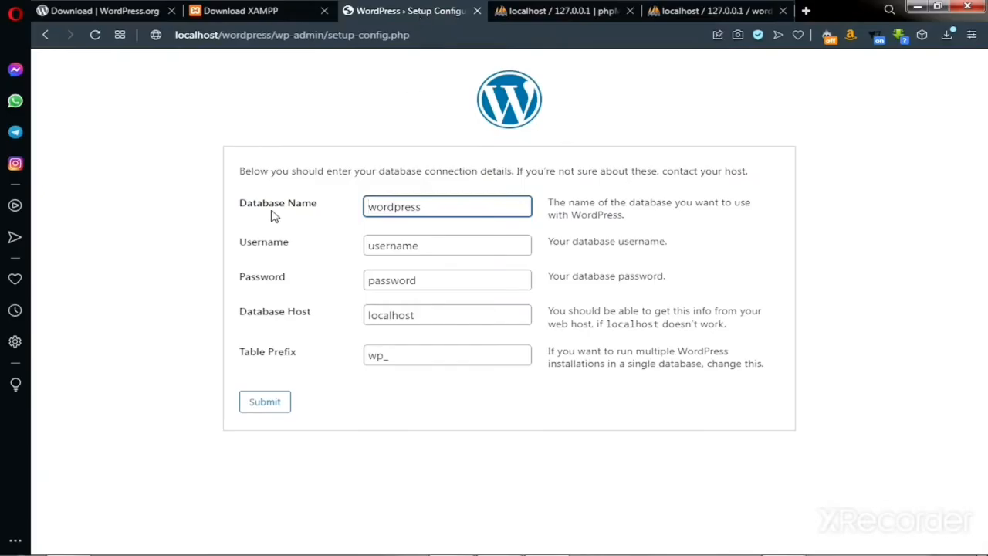
{"action": "left_click_drag", "start_coordinate": [424, 210], "coordinate": [369, 207]}
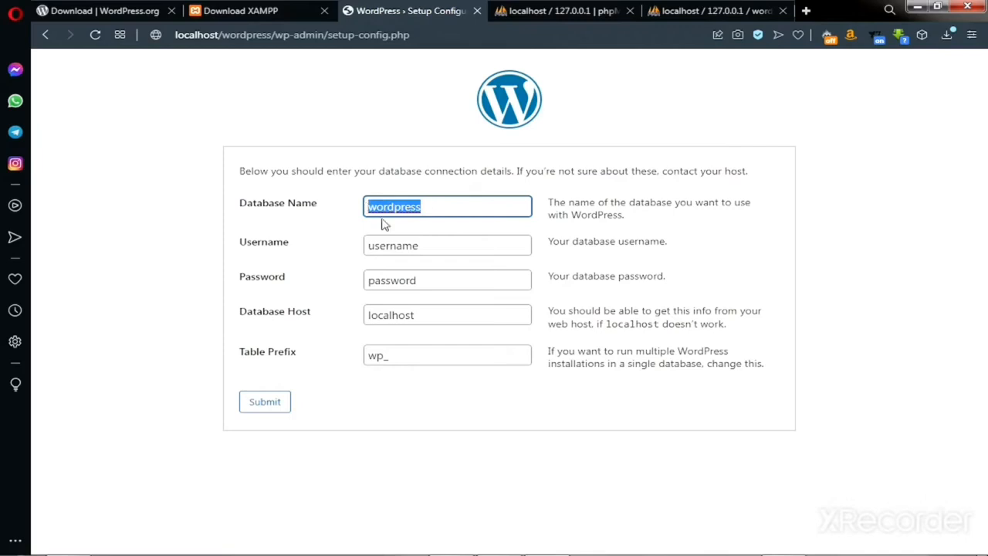
{"action": "left_click", "coordinate": [434, 246]}
{"action": "left_click_drag", "start_coordinate": [419, 245], "coordinate": [356, 253]}
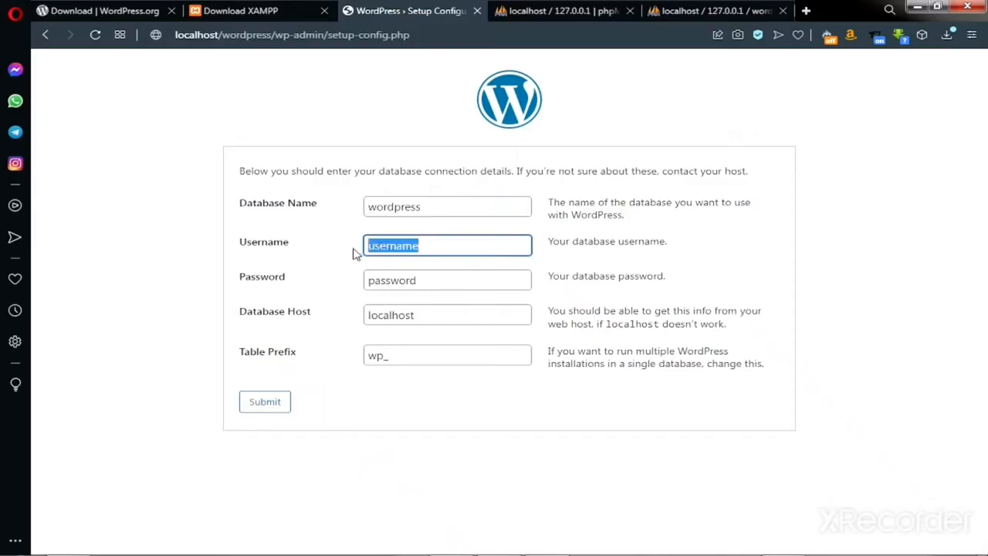
{"action": "type", "text": "root"}
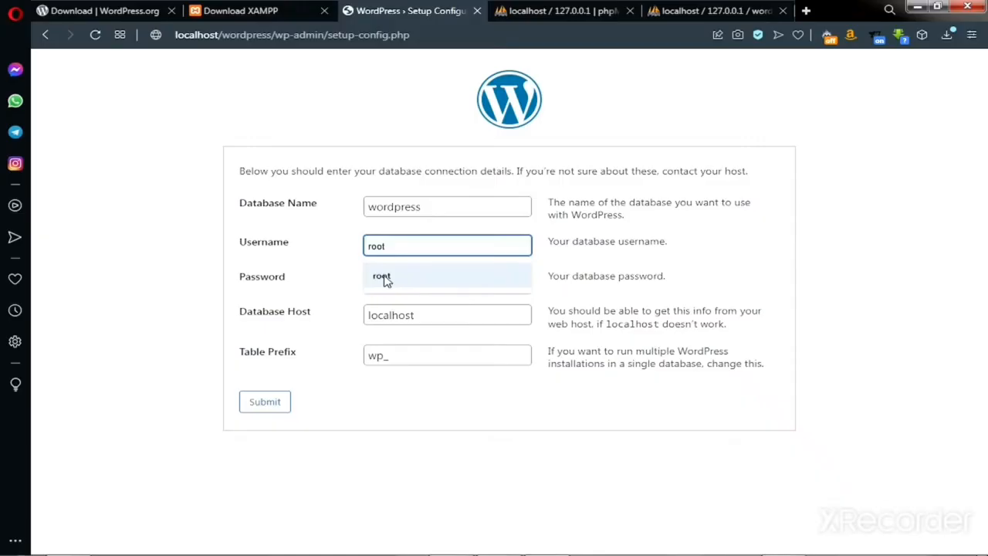
{"action": "left_click", "coordinate": [384, 279]}
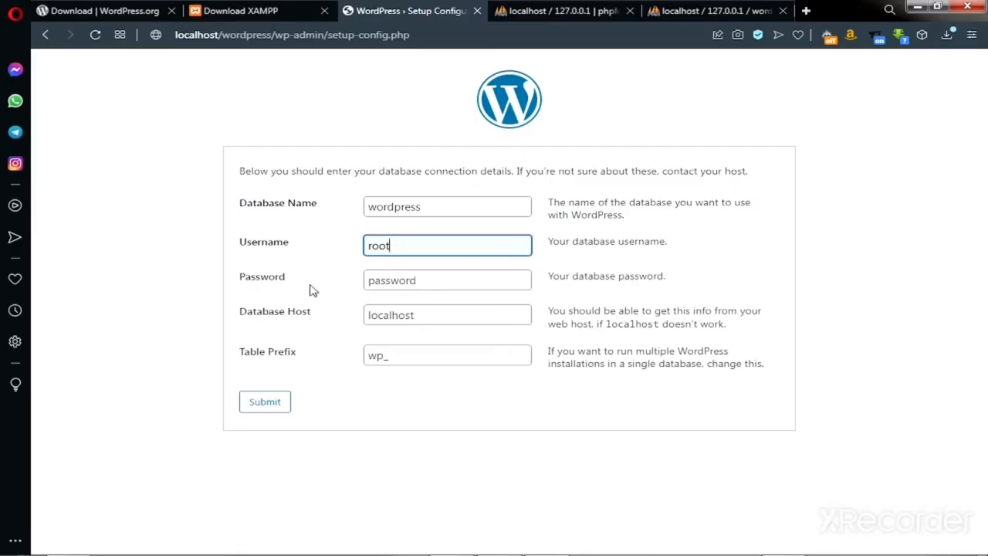
Step: Clear the database password and confirm the wordpress database exists in phpMyAdmin
{"action": "left_click", "coordinate": [429, 281]}
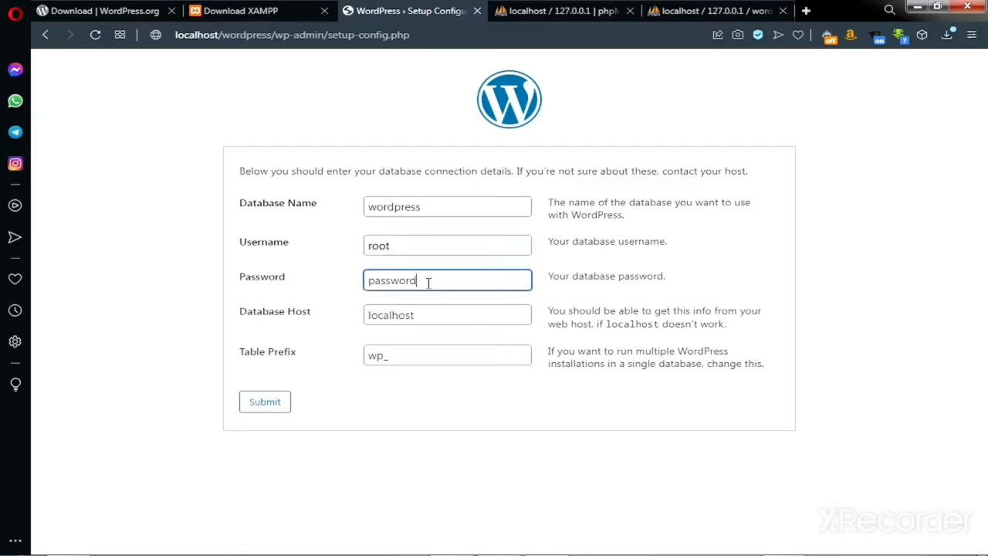
{"action": "left_click_drag", "start_coordinate": [426, 282], "coordinate": [341, 282]}
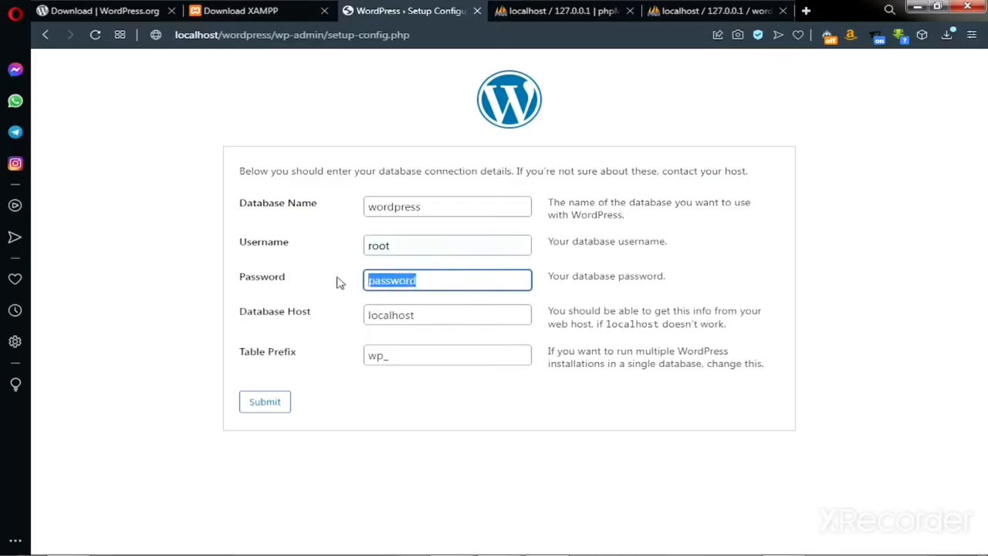
{"action": "key", "text": "BackSpace"}
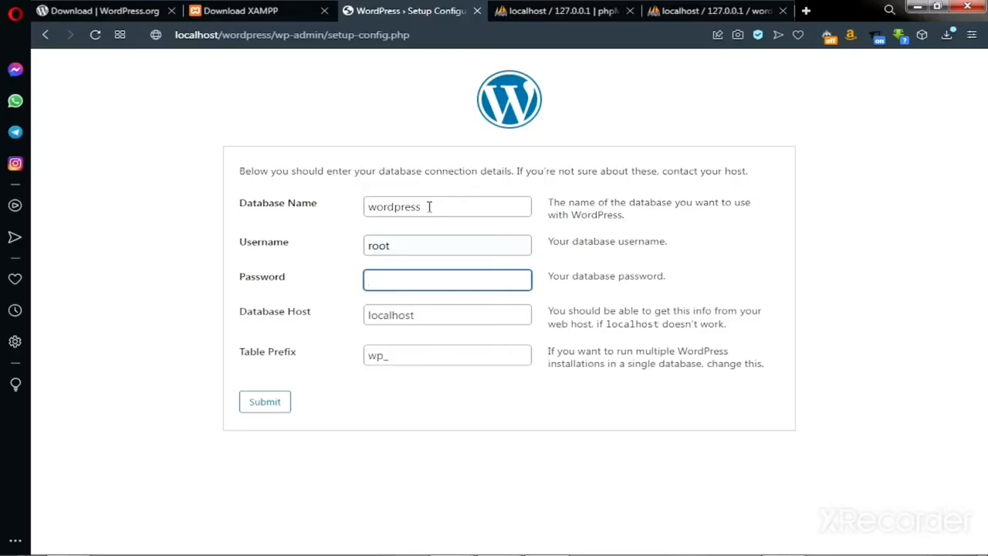
{"action": "left_click", "coordinate": [706, 9]}
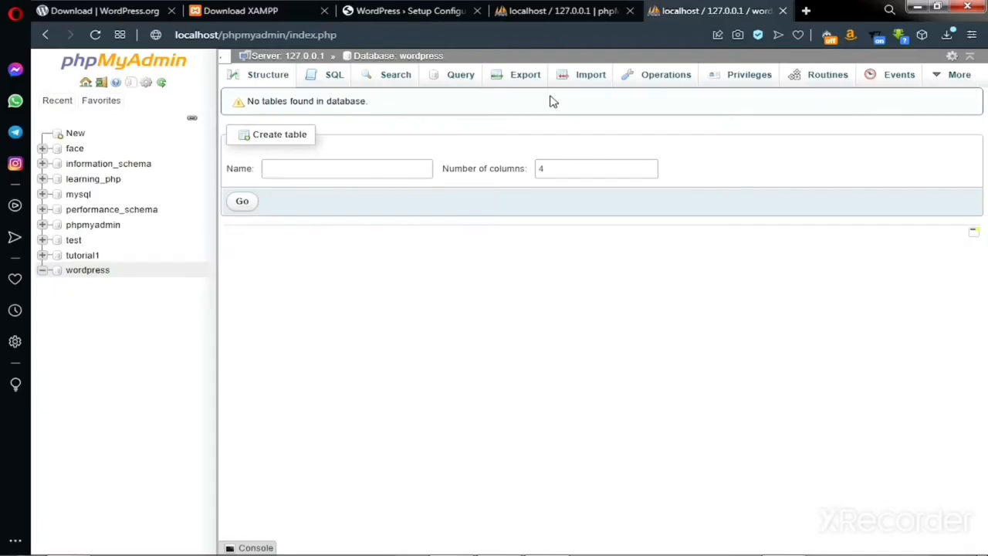
{"action": "key", "text": "ctrl+Tab"}
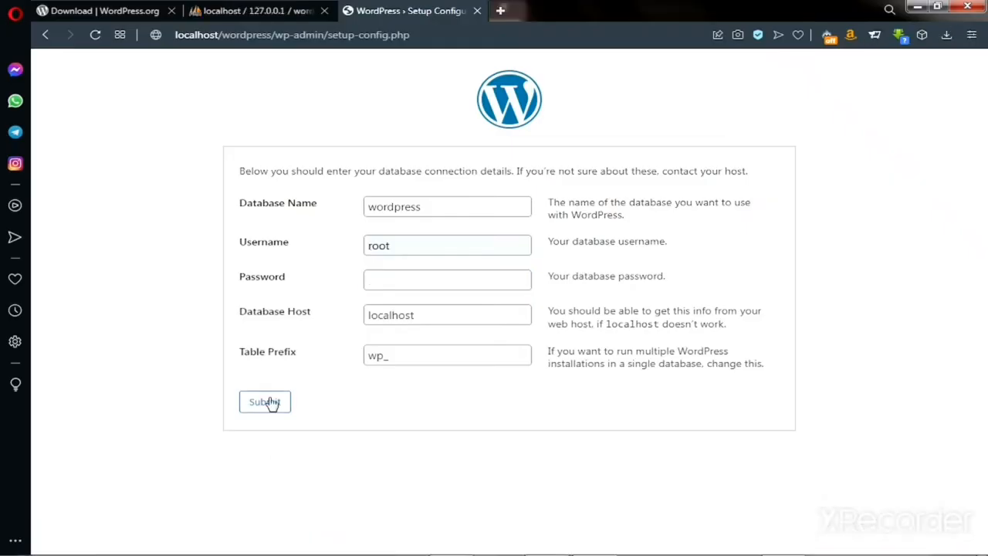
Step: Submit the connection details, run the installation, and enter the site title Learn WordPress
{"action": "left_click", "coordinate": [265, 403]}
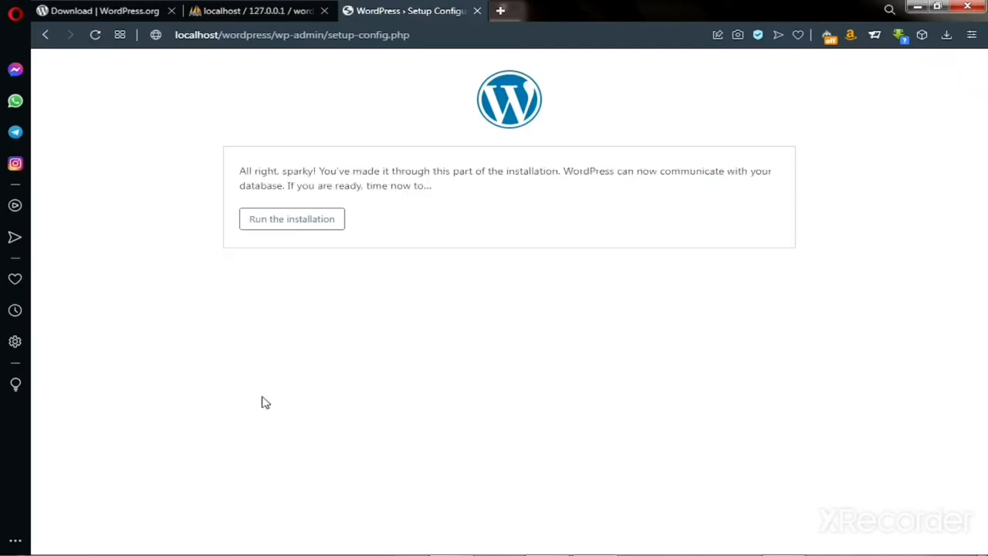
{"action": "left_click", "coordinate": [283, 223]}
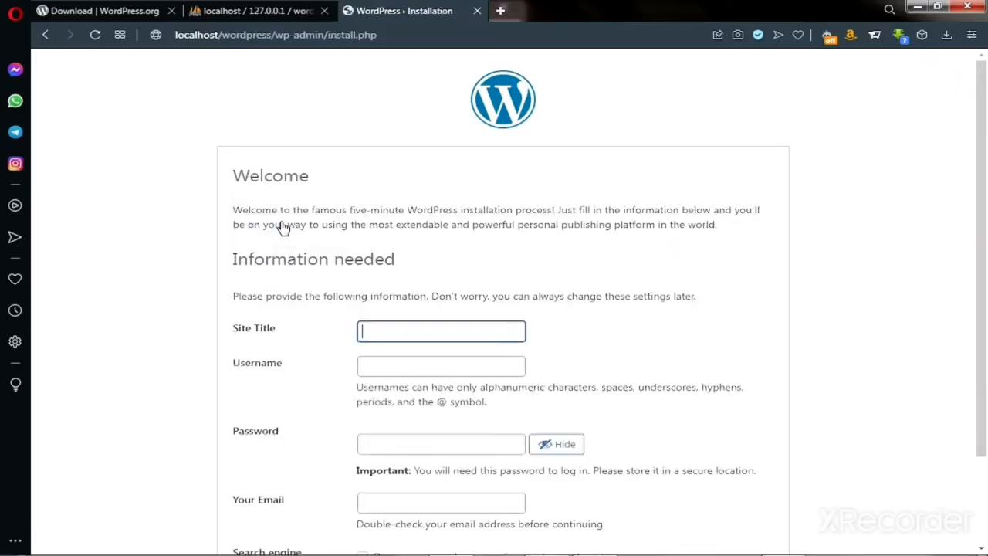
{"action": "scroll", "coordinate": [301, 247], "scroll_direction": "down", "scroll_amount": 2}
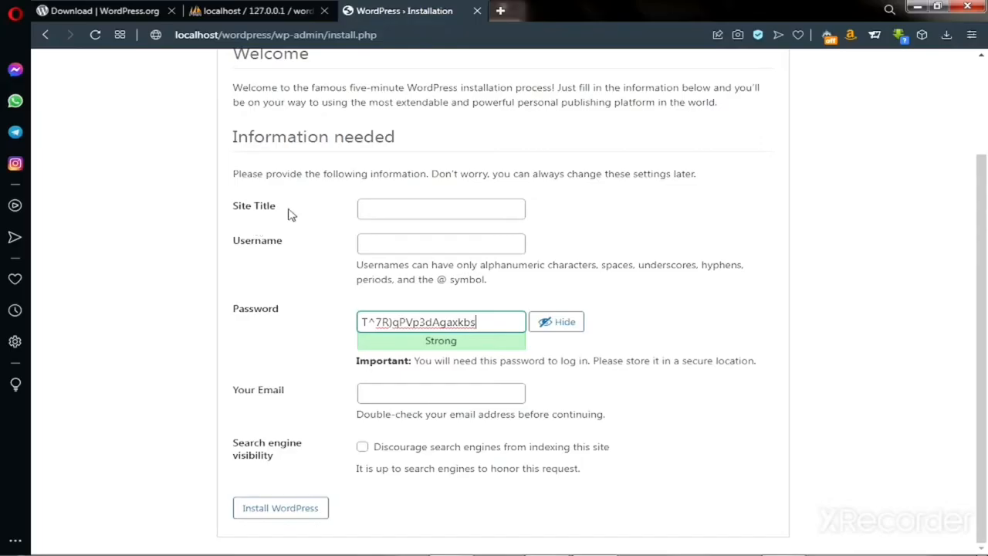
{"action": "left_click", "coordinate": [390, 210]}
{"action": "left_click", "coordinate": [396, 240]}
Step: Set the admin username to admin with a weak password, confirming its use
{"action": "left_click", "coordinate": [397, 241]}
{"action": "left_click", "coordinate": [384, 276]}
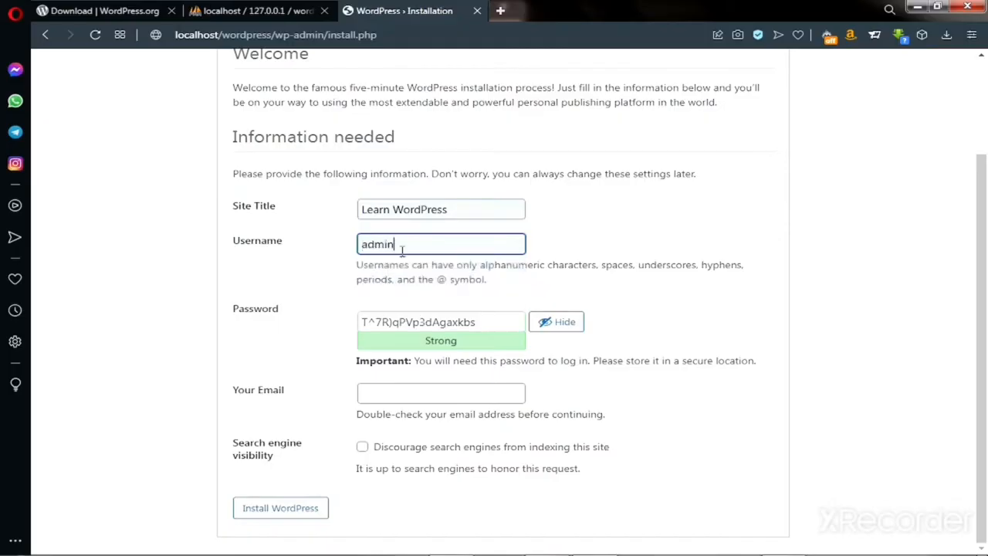
{"action": "triple_click", "coordinate": [418, 322]}
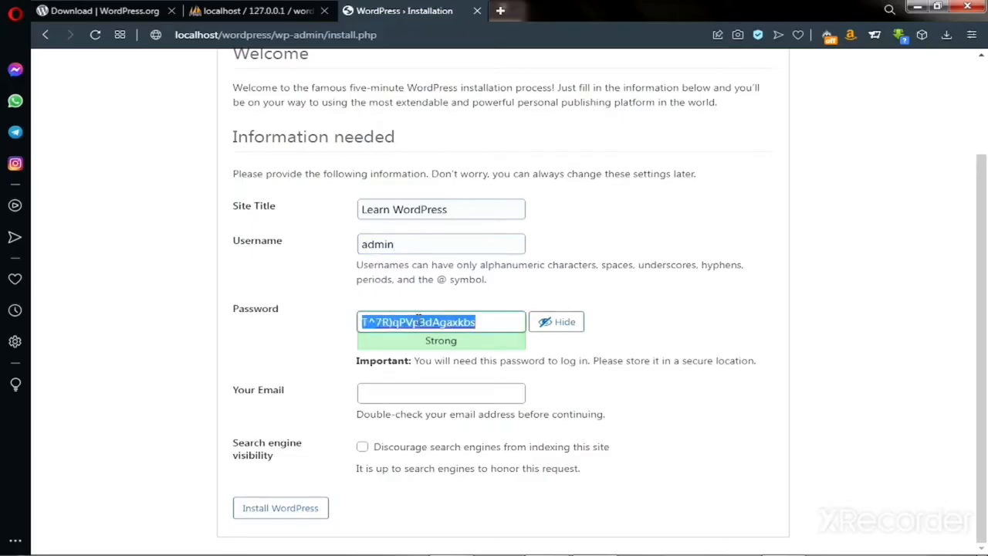
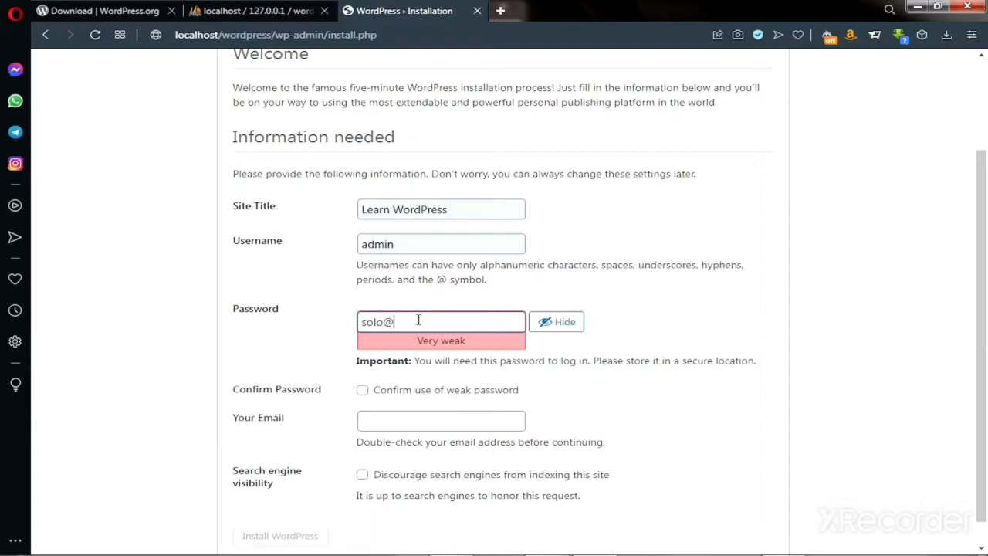
{"action": "left_click", "coordinate": [363, 391]}
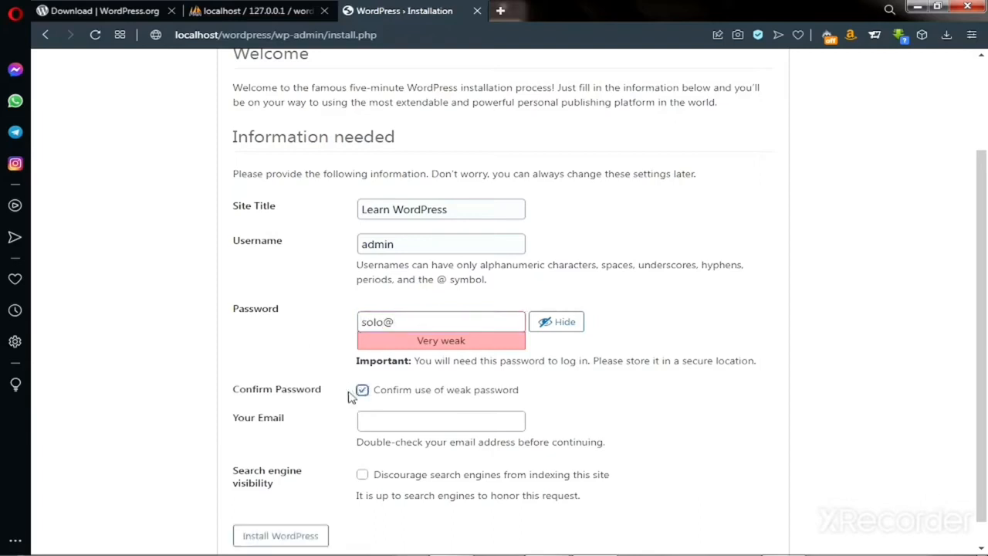
Step: Enter the admin e-mail address and install WordPress
{"action": "left_click", "coordinate": [373, 425]}
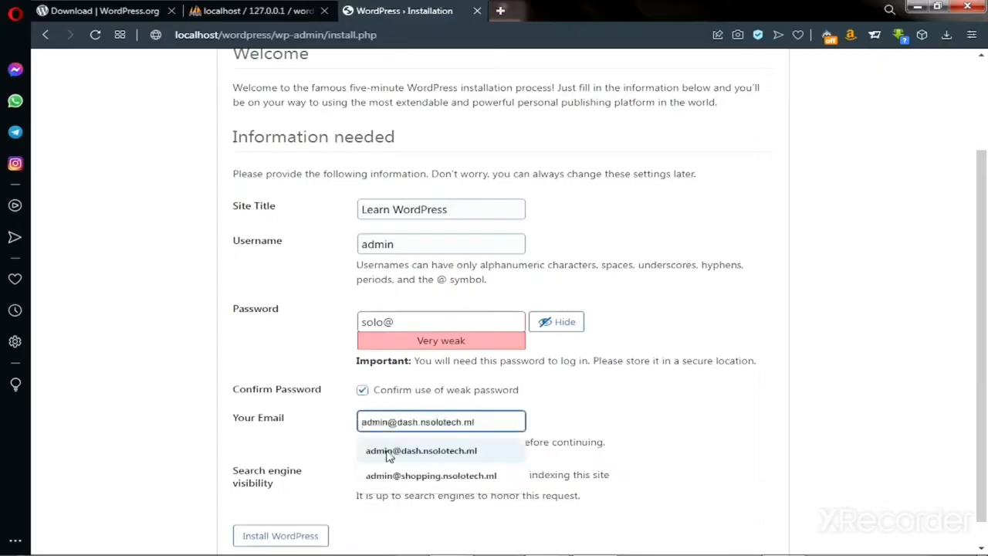
{"action": "left_click", "coordinate": [402, 448]}
{"action": "scroll", "coordinate": [359, 446], "scroll_direction": "down", "scroll_amount": 1}
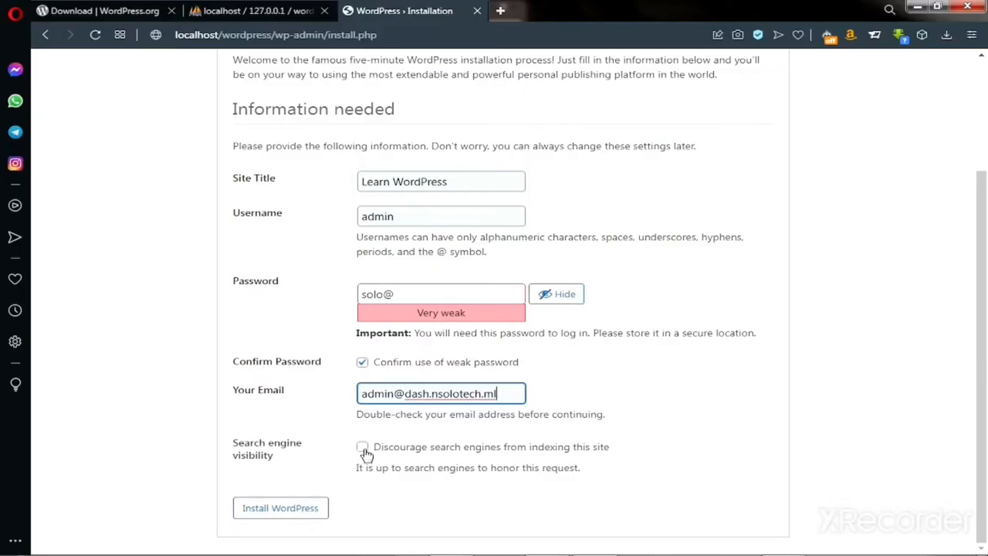
{"action": "left_click", "coordinate": [290, 507]}
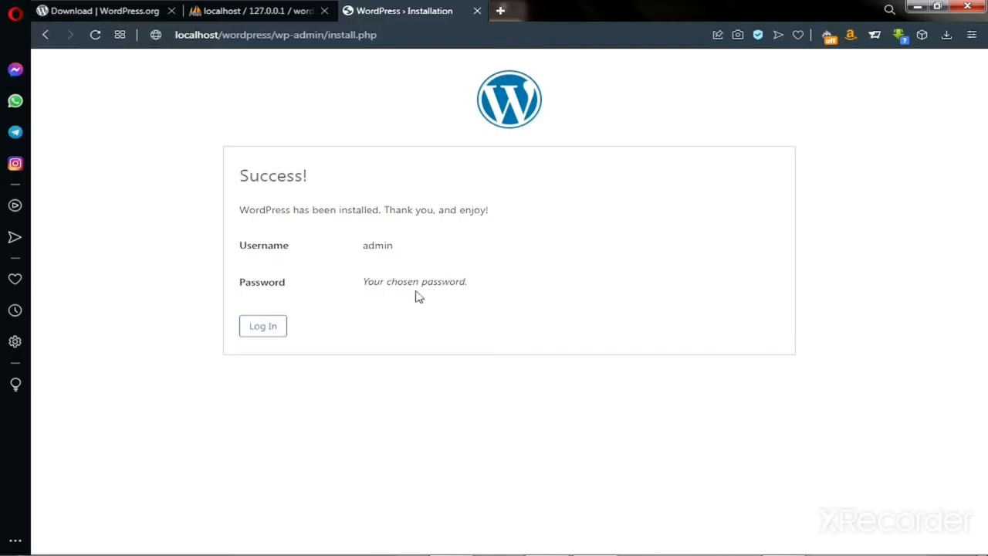
Step: Log in as admin with the account password, revealing it to verify before submitting
{"action": "left_click", "coordinate": [266, 331]}
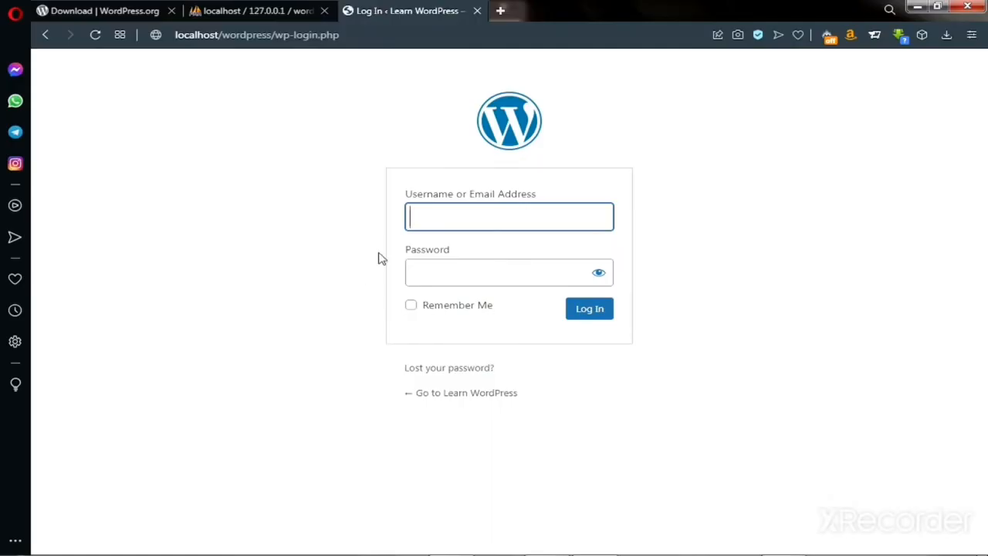
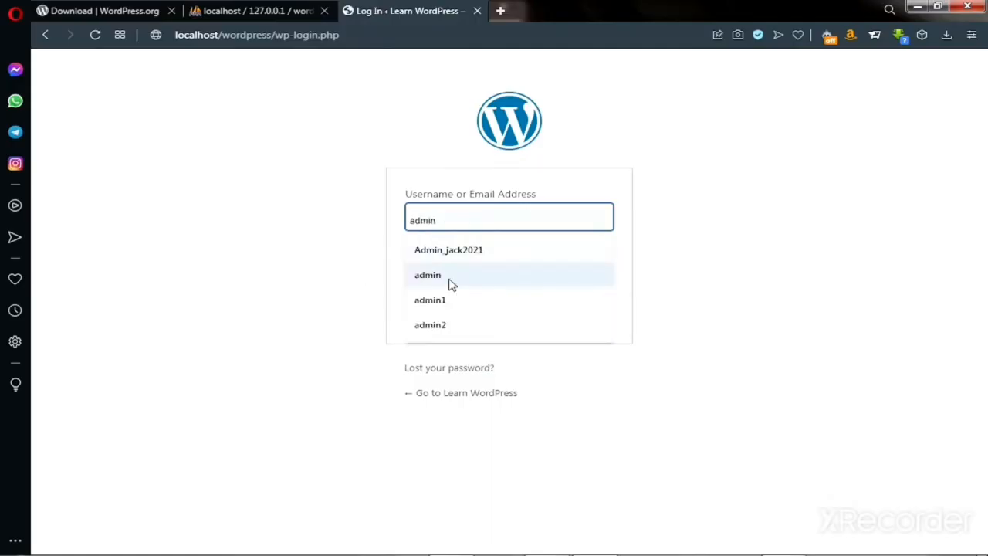
{"action": "left_click", "coordinate": [447, 276]}
{"action": "left_click", "coordinate": [440, 272]}
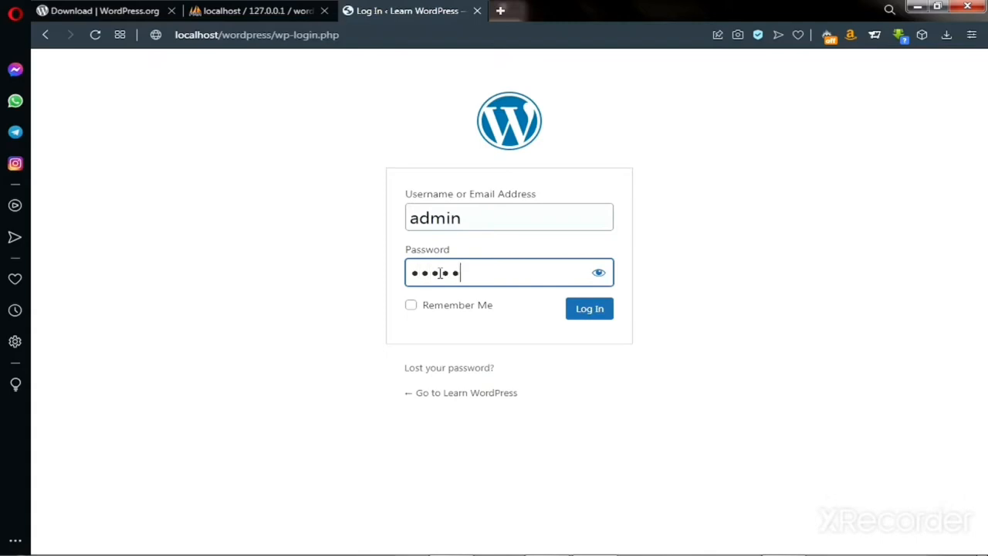
{"action": "left_click", "coordinate": [598, 274]}
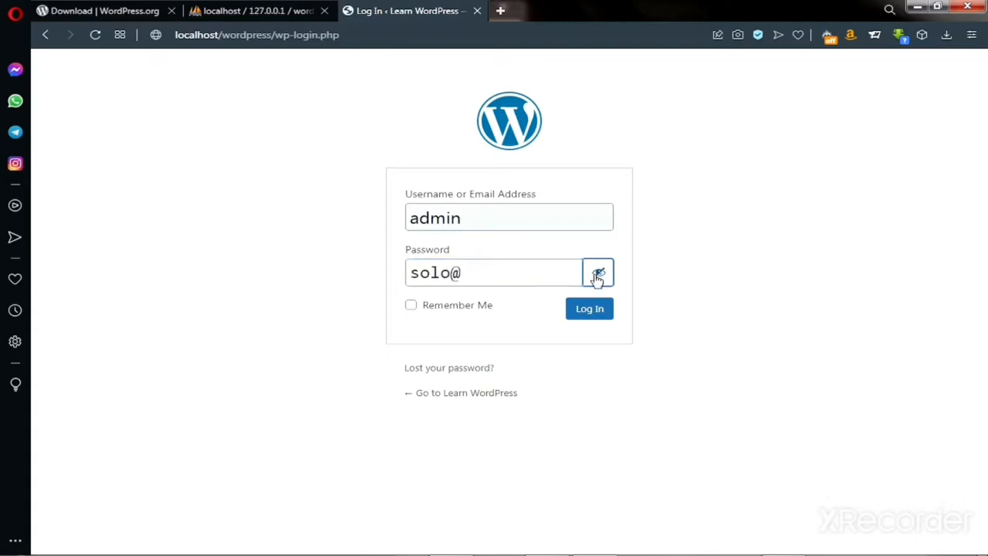
{"action": "left_click", "coordinate": [586, 312]}
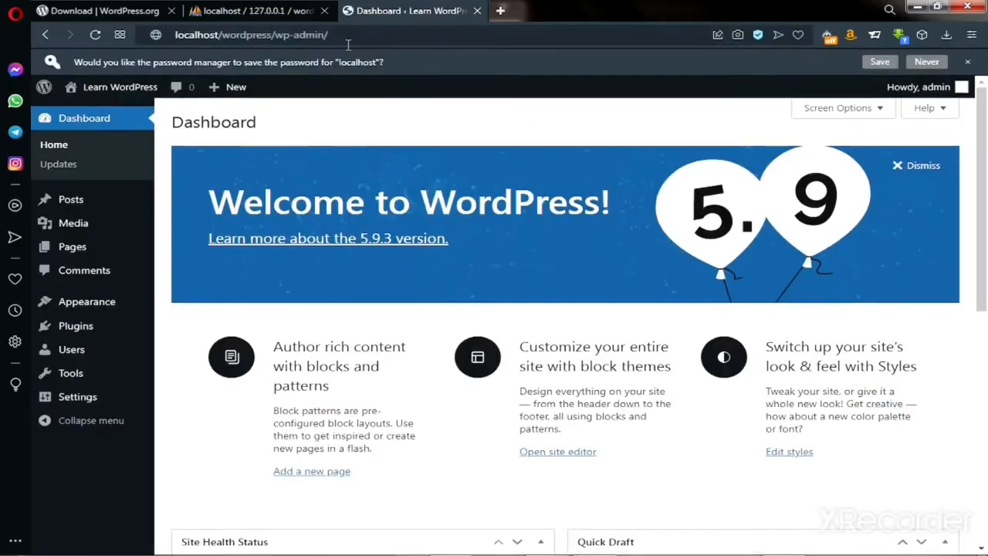
{"action": "left_click", "coordinate": [359, 35]}
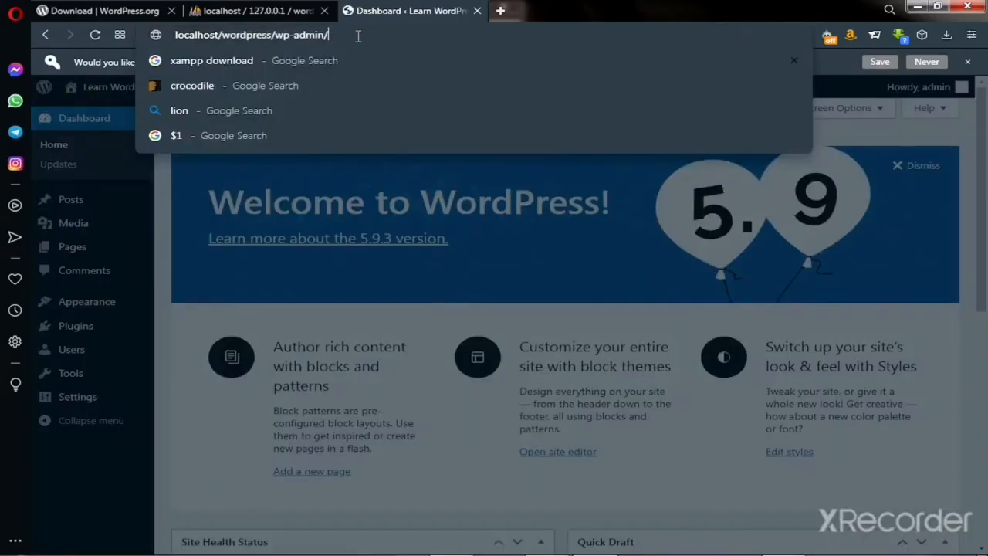
{"action": "left_click_drag", "start_coordinate": [358, 36], "coordinate": [184, 36]}
{"action": "left_click", "coordinate": [363, 39]}
{"action": "key", "text": "Escape"}
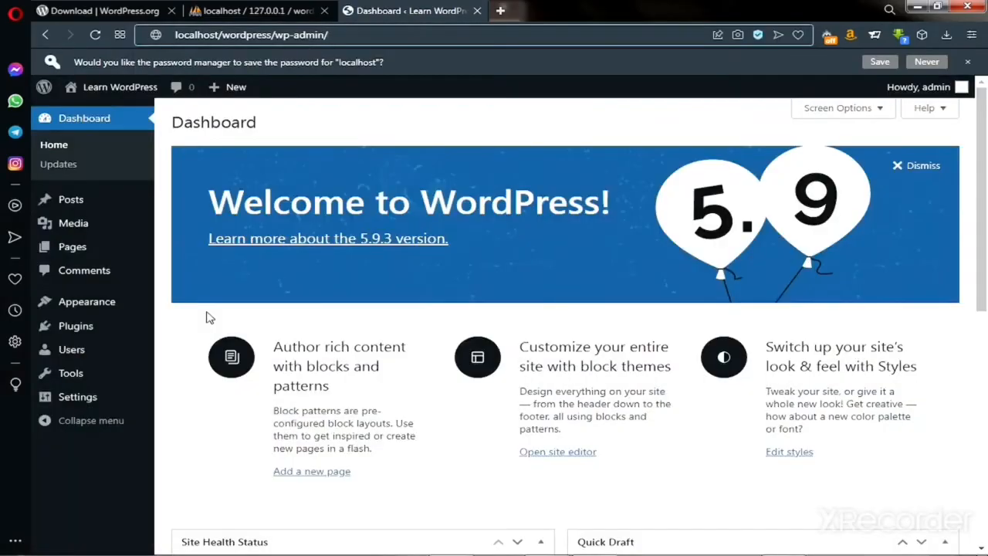
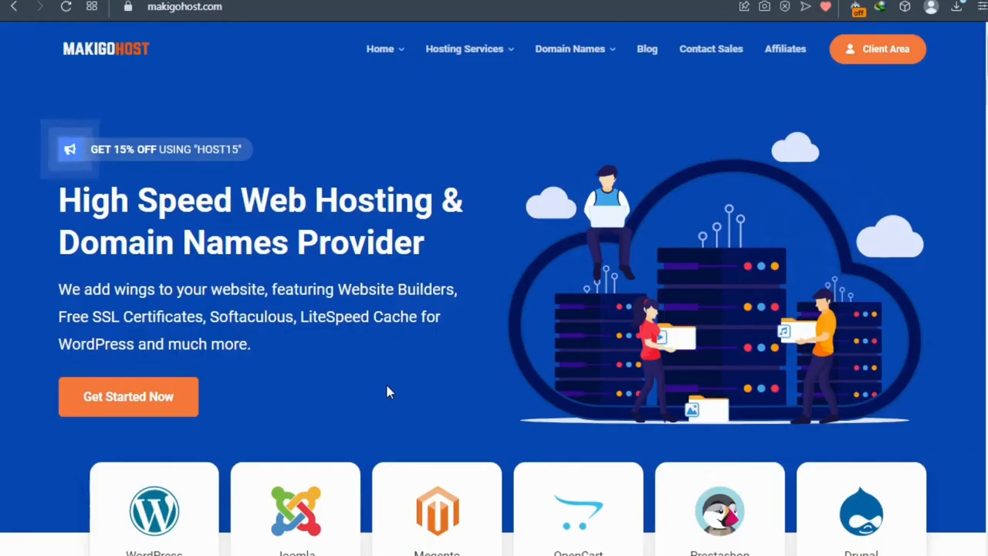
Step: Scroll through the homepage's Shared, Reseller and VPS plans, then go to the Shared Hosting page
{"action": "scroll", "coordinate": [388, 392], "scroll_direction": "down", "scroll_amount": 15}
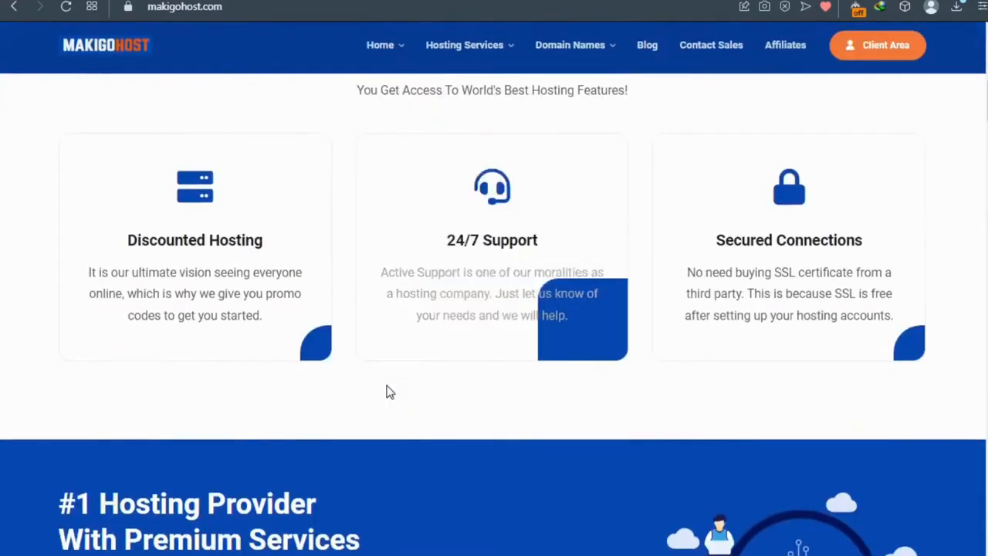
{"action": "scroll", "coordinate": [388, 392], "scroll_direction": "down", "scroll_amount": 12}
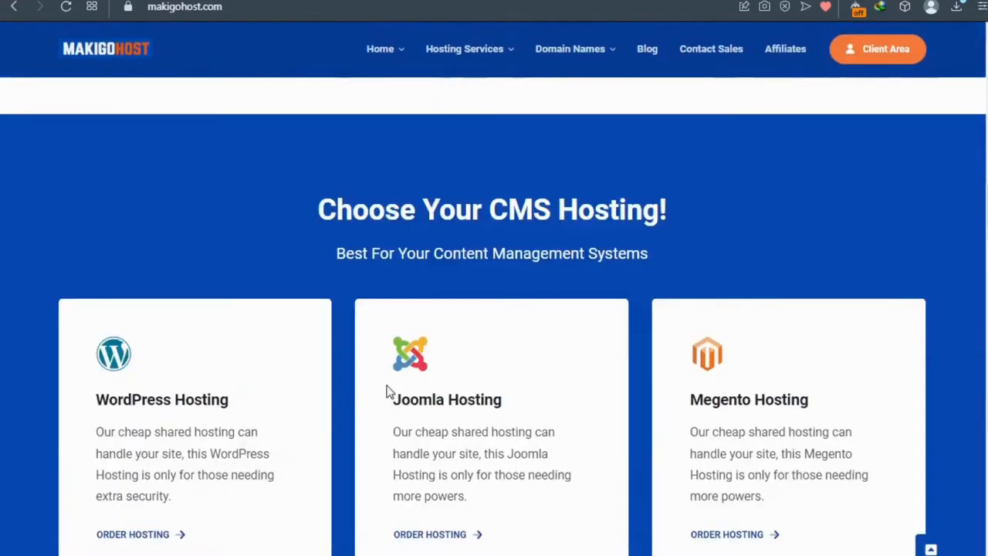
{"action": "scroll", "coordinate": [390, 392], "scroll_direction": "down", "scroll_amount": 10}
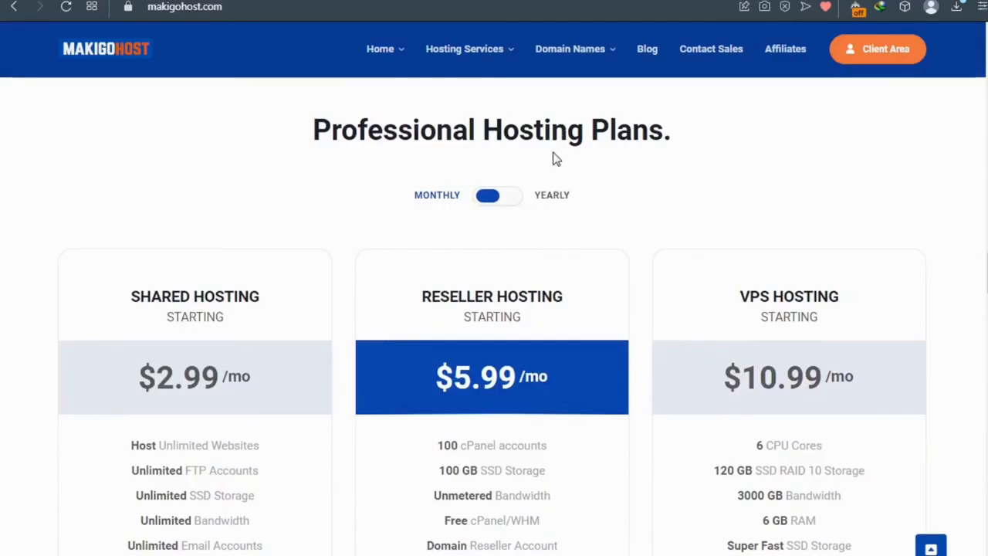
{"action": "scroll", "coordinate": [231, 279], "scroll_direction": "down", "scroll_amount": 3}
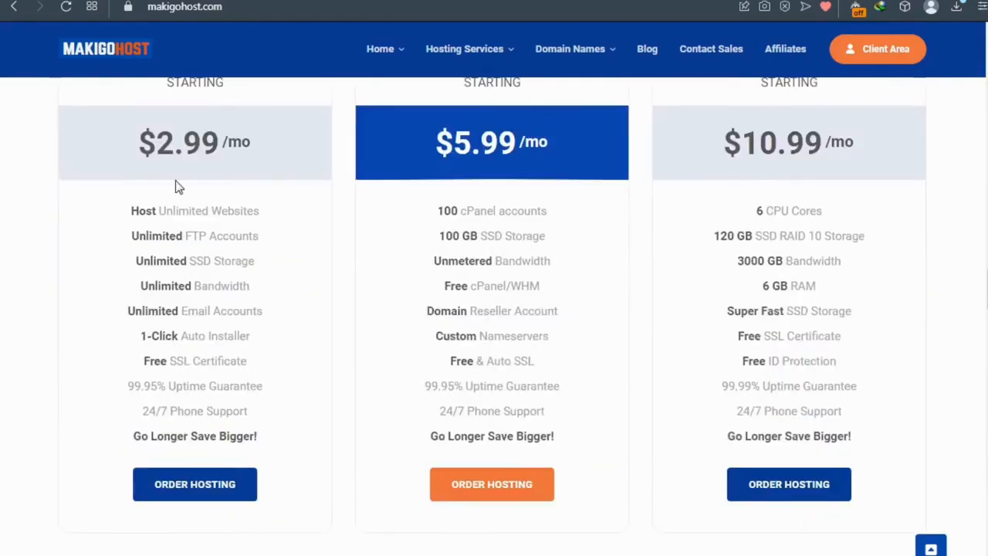
{"action": "scroll", "coordinate": [190, 160], "scroll_direction": "up", "scroll_amount": 1}
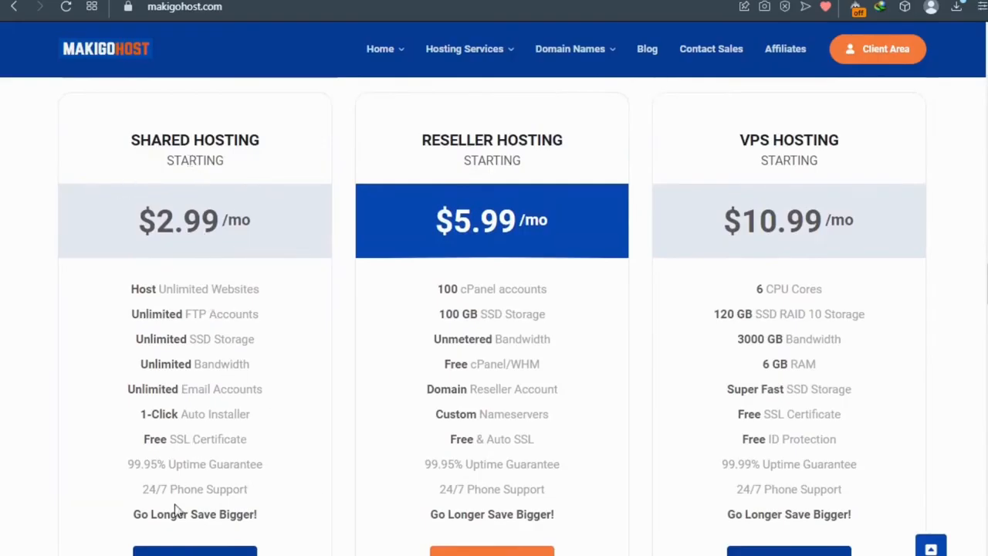
{"action": "left_click", "coordinate": [193, 550]}
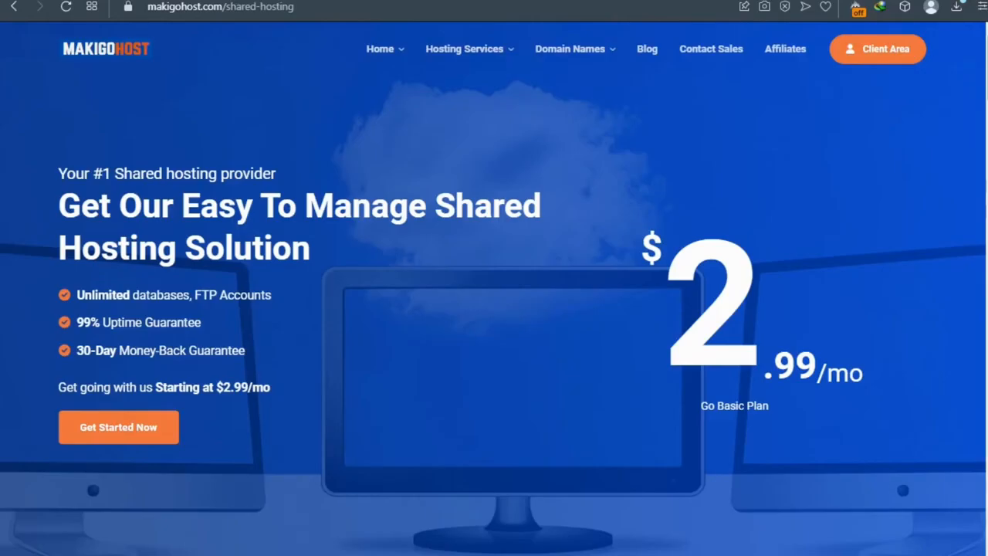
Step: Check the site's security info, then scroll to the Go Basic, Standard and Go Unlimited plans
{"action": "left_click", "coordinate": [128, 9]}
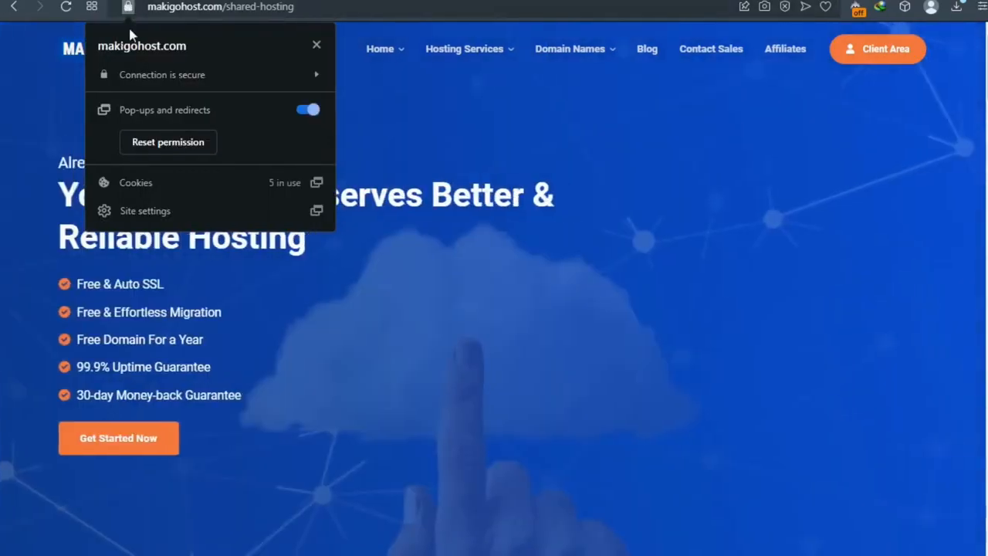
{"action": "left_click", "coordinate": [37, 127]}
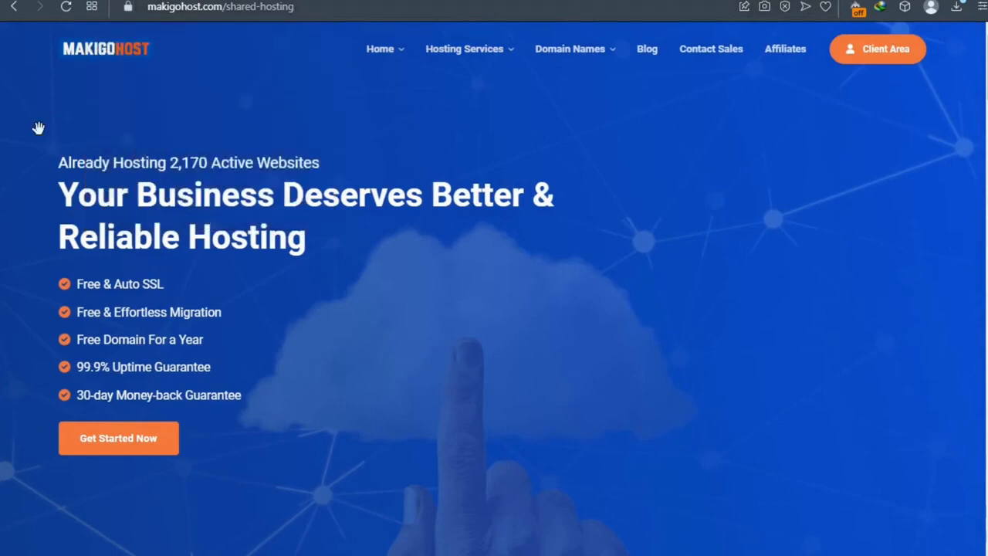
{"action": "scroll", "coordinate": [386, 235], "scroll_direction": "down", "scroll_amount": 3}
{"action": "scroll", "coordinate": [387, 240], "scroll_direction": "down", "scroll_amount": 8}
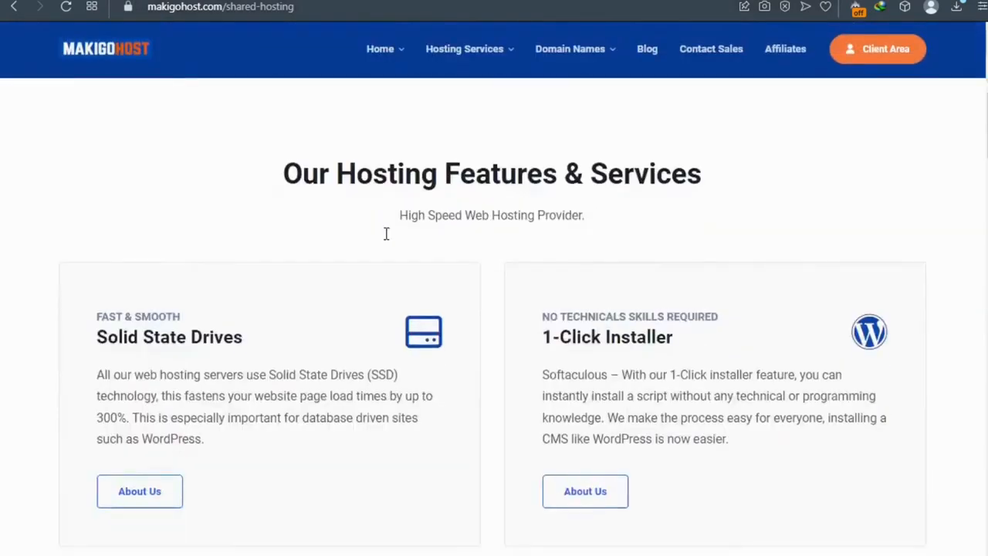
{"action": "scroll", "coordinate": [387, 240], "scroll_direction": "down", "scroll_amount": 10}
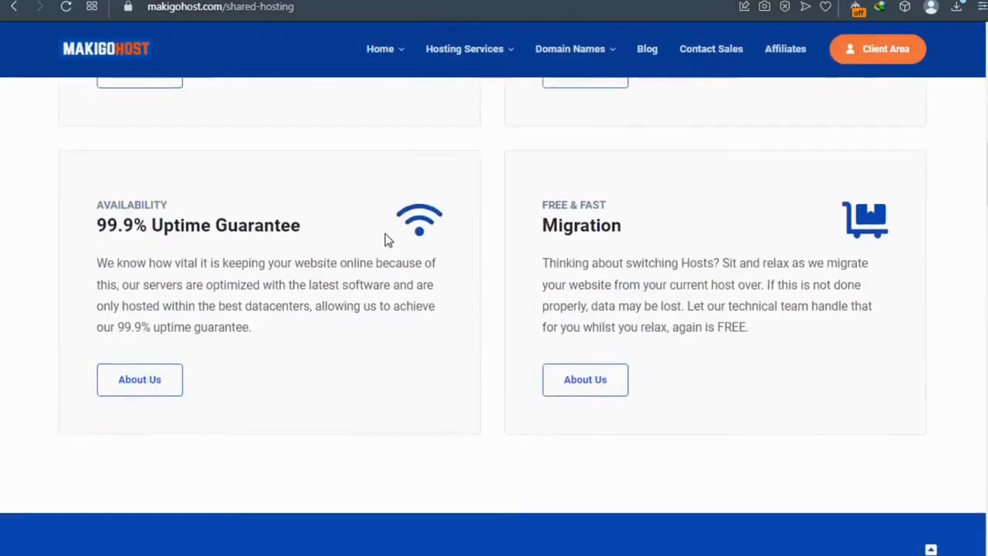
{"action": "scroll", "coordinate": [387, 240], "scroll_direction": "down", "scroll_amount": 2}
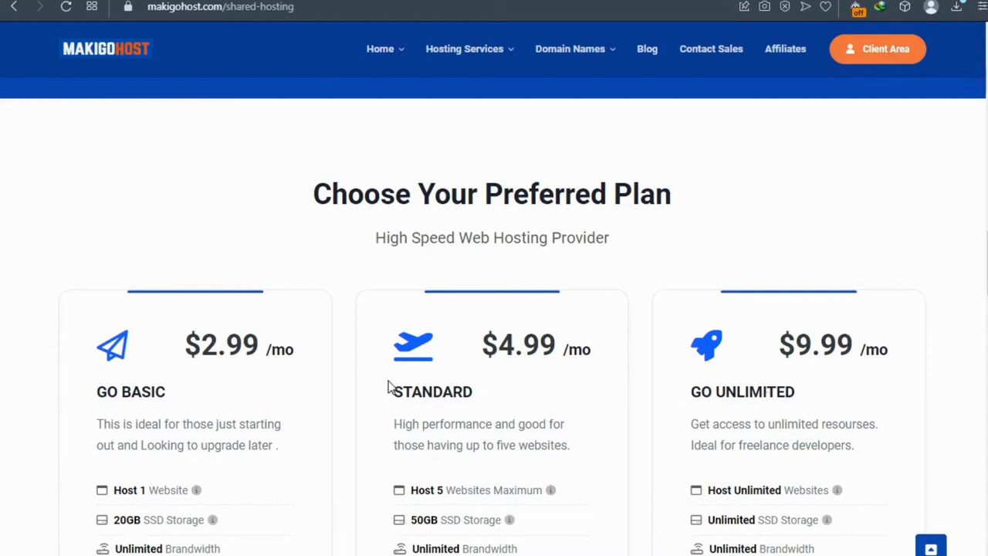
{"action": "scroll", "coordinate": [328, 393], "scroll_direction": "down", "scroll_amount": 1}
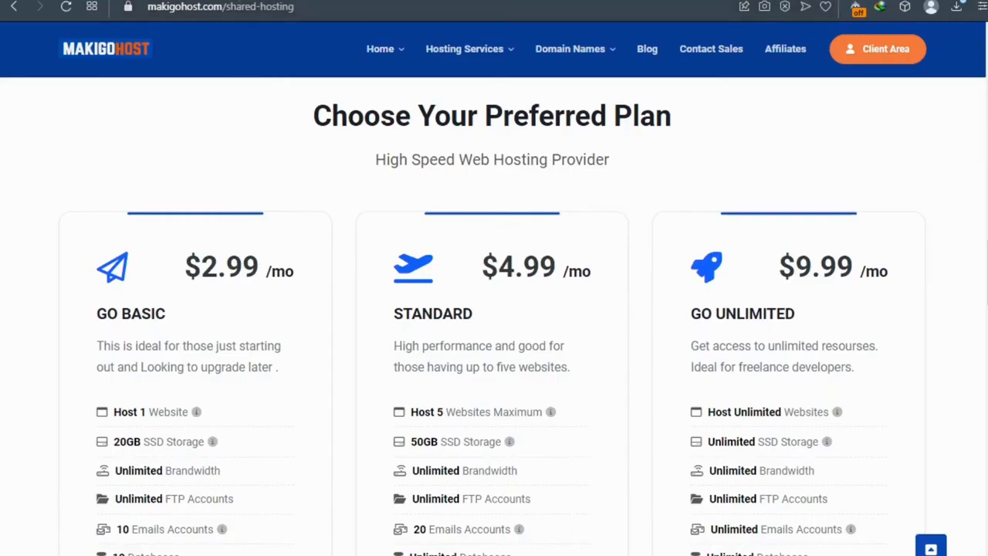
{"action": "key", "text": "ctrl+t"}
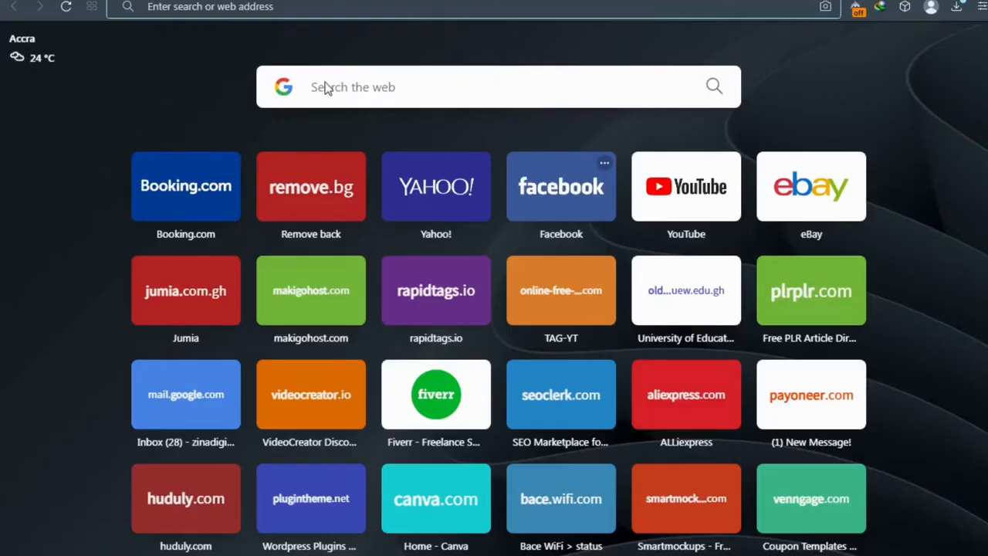
{"action": "left_click", "coordinate": [354, 87]}
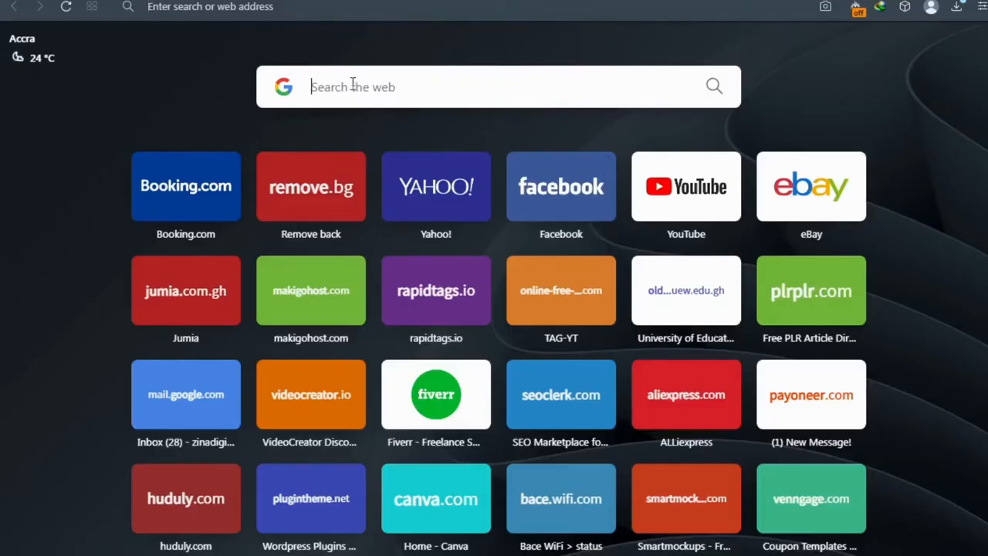
{"action": "type", "text": "SSD V"}
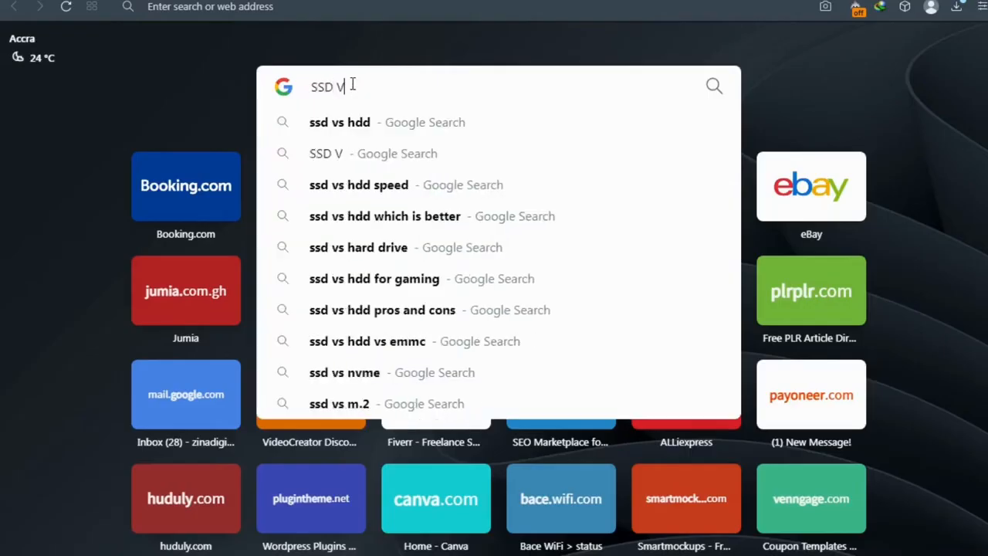
{"action": "left_click", "coordinate": [369, 121]}
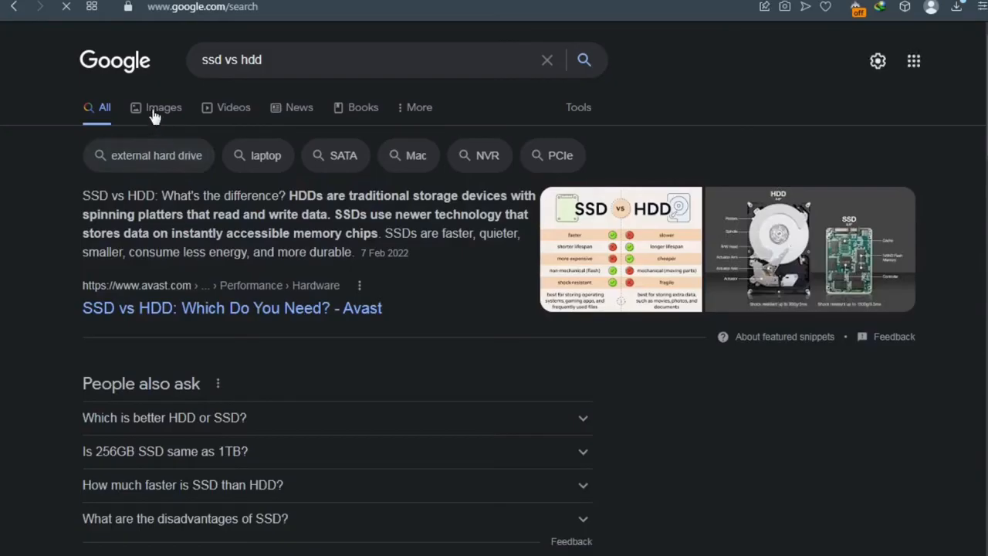
{"action": "left_click", "coordinate": [152, 112]}
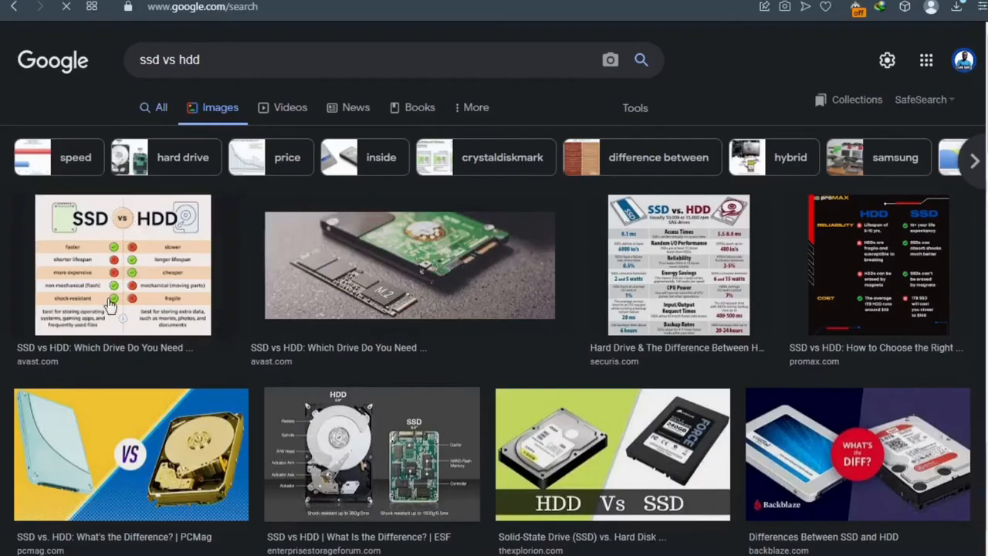
{"action": "left_click", "coordinate": [155, 248]}
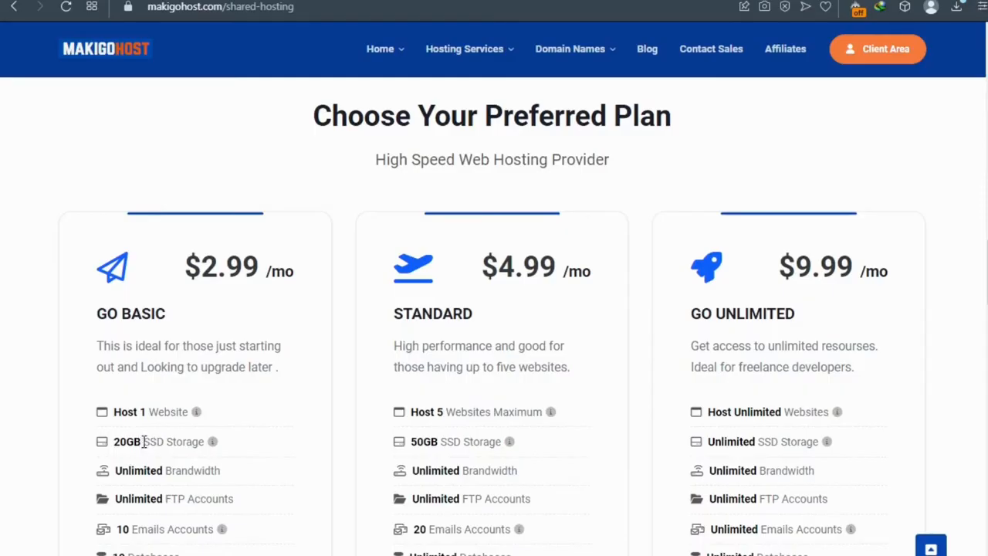
Step: Review the Go Basic features, including the free domain name, and order the Go Basic plan
{"action": "scroll", "coordinate": [144, 441], "scroll_direction": "down", "scroll_amount": 1}
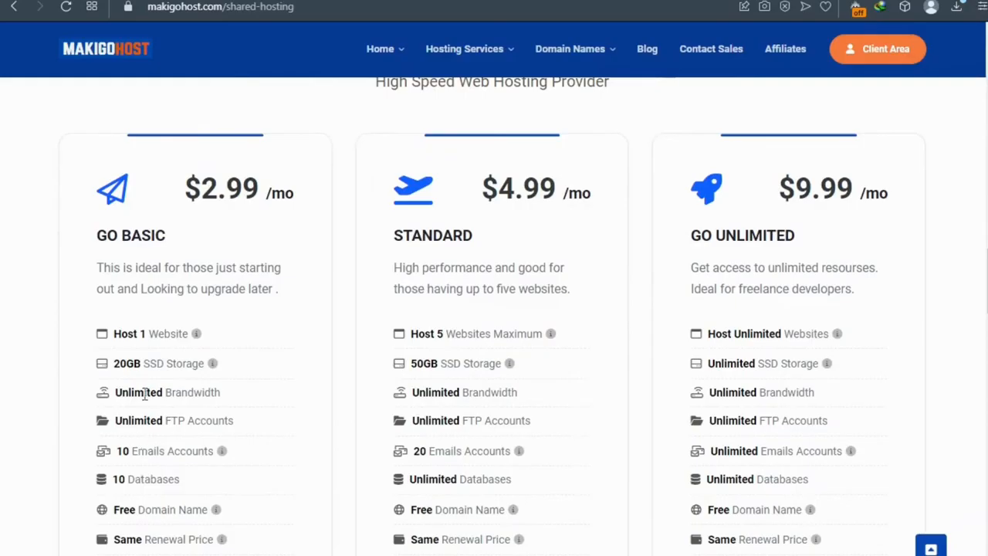
{"action": "scroll", "coordinate": [140, 423], "scroll_direction": "down", "scroll_amount": 1}
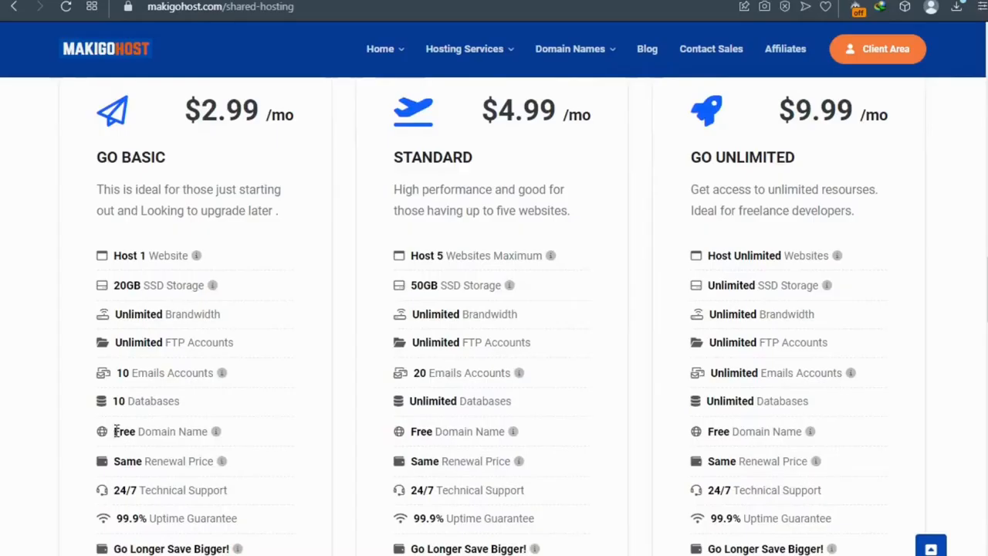
{"action": "mouse_move", "coordinate": [115, 430]}
{"action": "left_mouse_down"}
{"action": "mouse_move", "coordinate": [204, 436]}
{"action": "mouse_move", "coordinate": [103, 439]}
{"action": "left_mouse_up"}
{"action": "scroll", "coordinate": [145, 484], "scroll_direction": "down", "scroll_amount": 1}
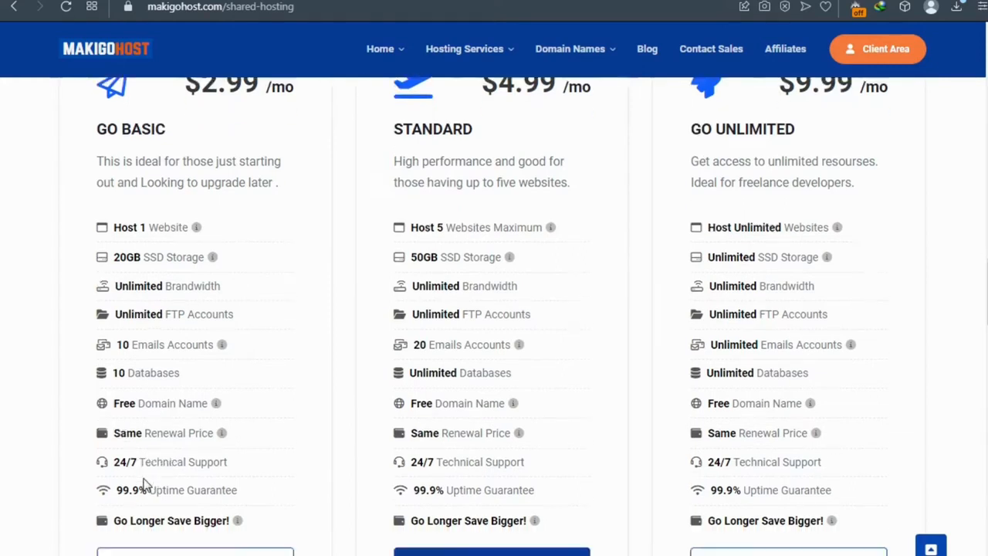
{"action": "left_click", "coordinate": [165, 515]}
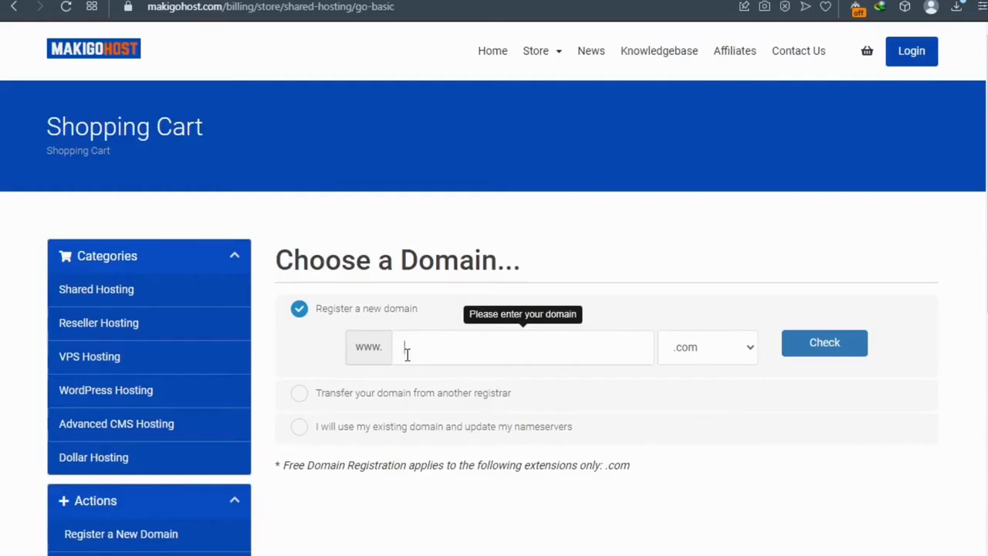
{"action": "type", "text": "my"}
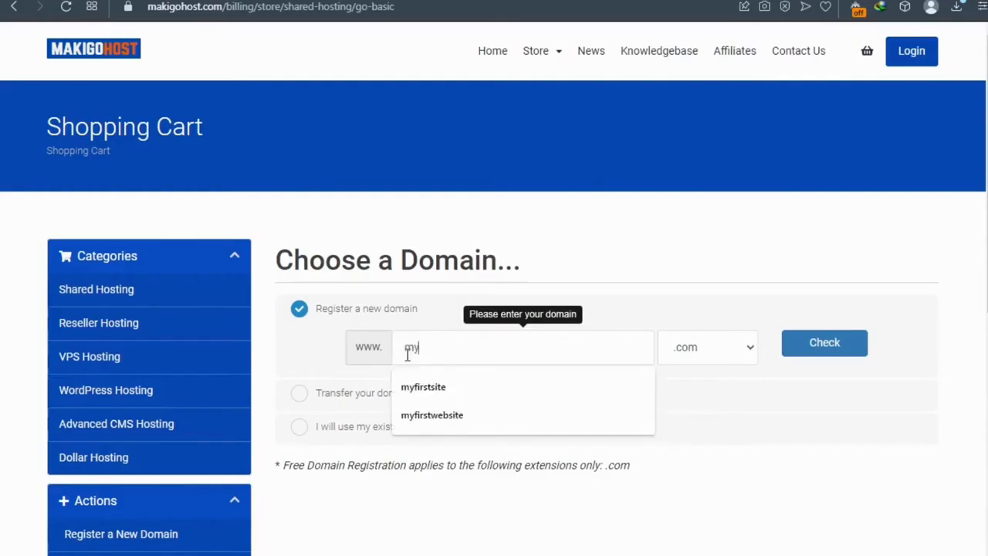
{"action": "type", "text": "firstdomain"}
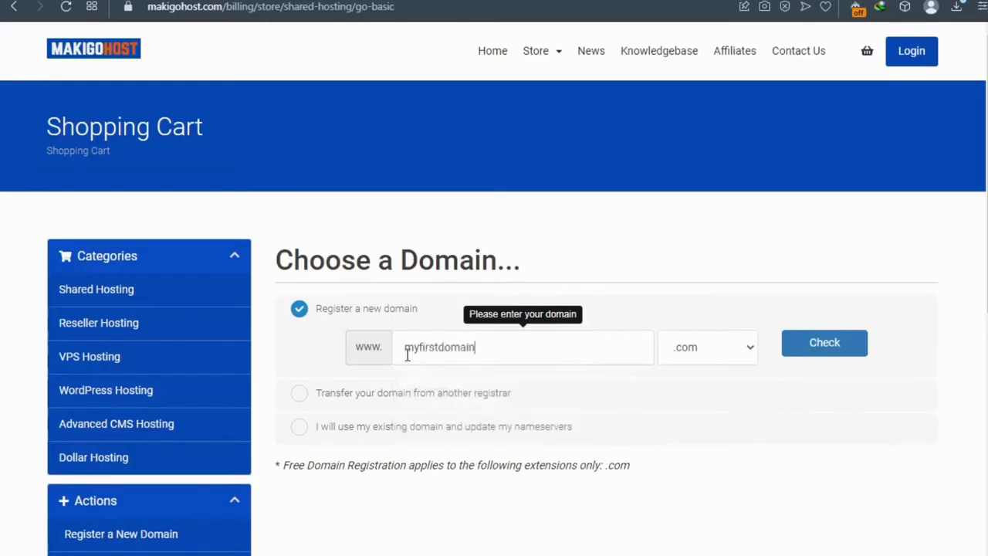
{"action": "type", "text": "name"}
{"action": "left_click_drag", "start_coordinate": [404, 354], "coordinate": [515, 354]}
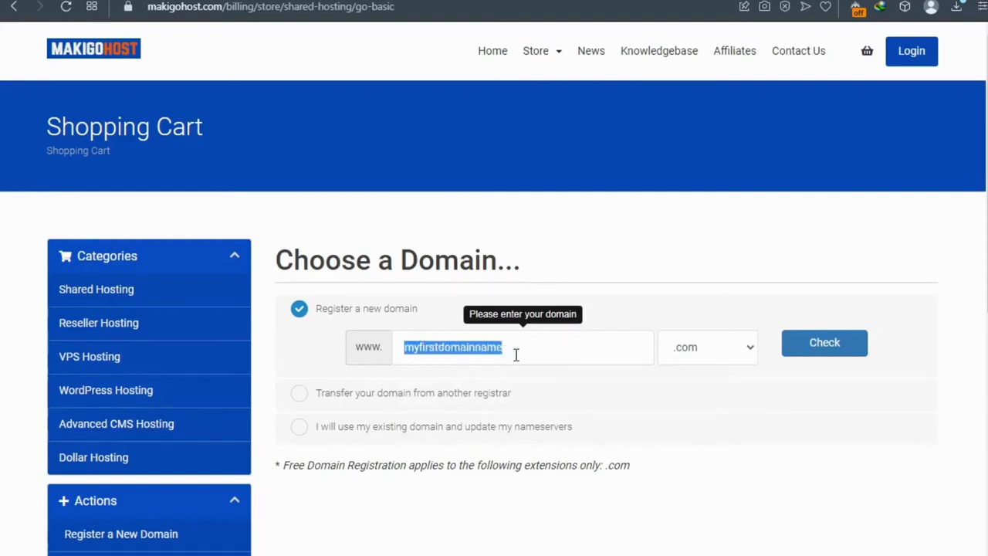
{"action": "left_click", "coordinate": [415, 348]}
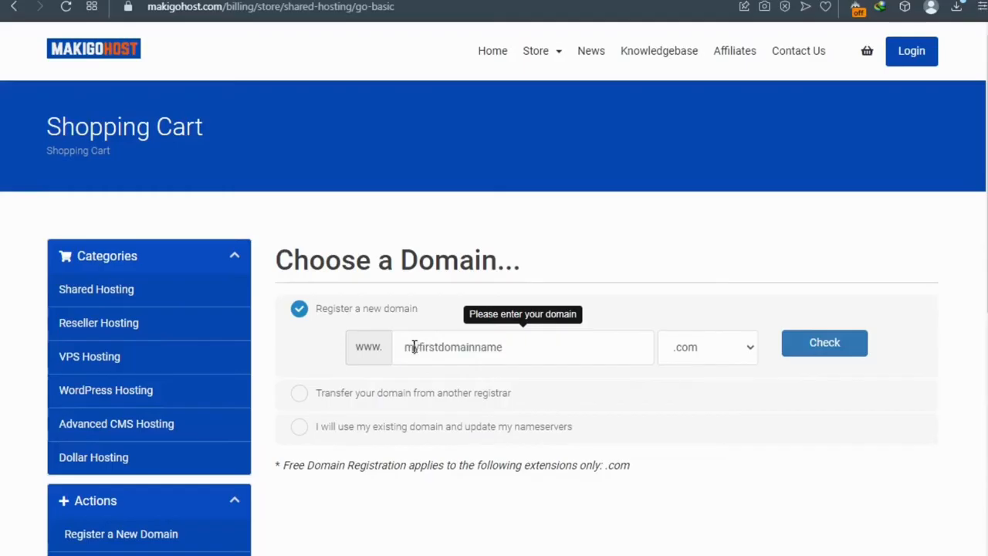
{"action": "left_click_drag", "start_coordinate": [401, 348], "coordinate": [527, 351]}
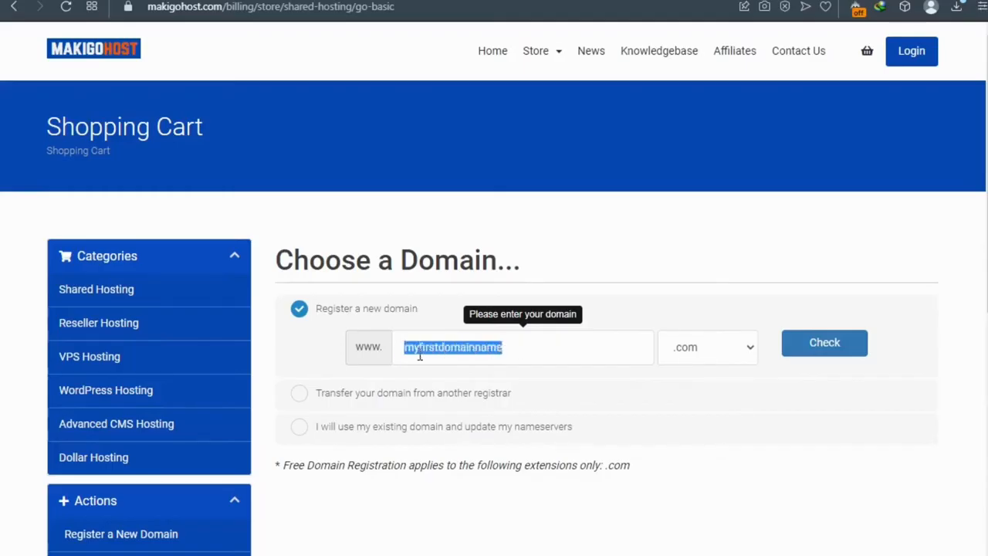
{"action": "left_click", "coordinate": [719, 348]}
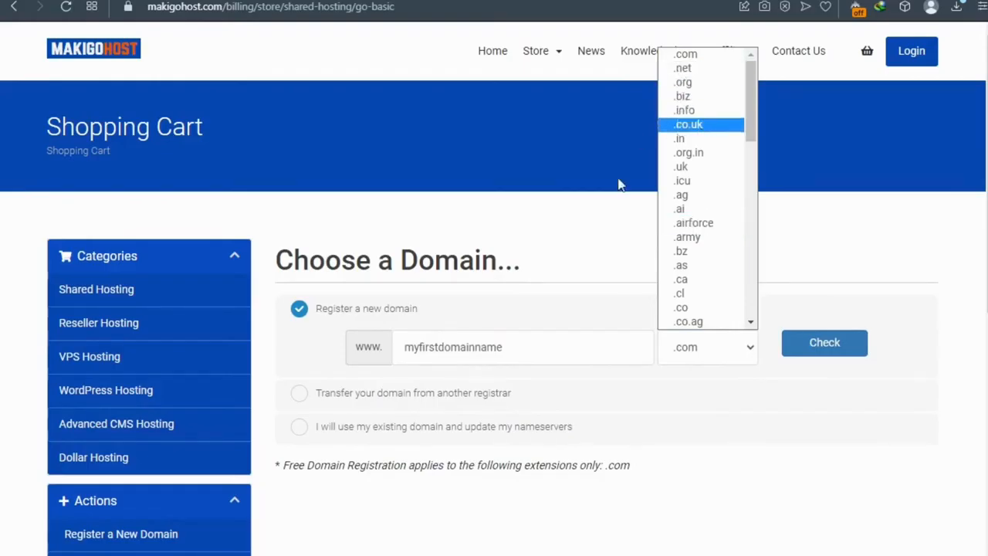
{"action": "left_click", "coordinate": [687, 55]}
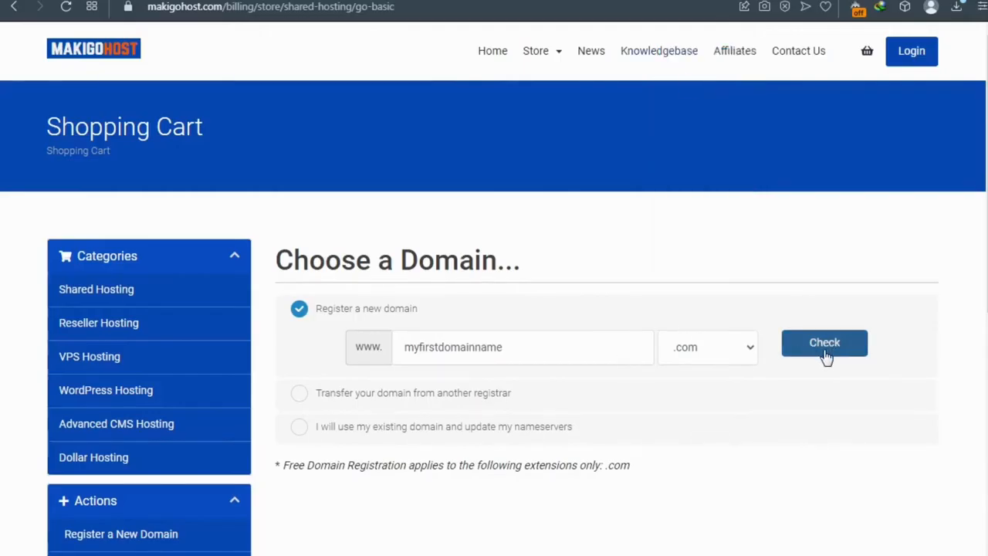
{"action": "left_click", "coordinate": [378, 401]}
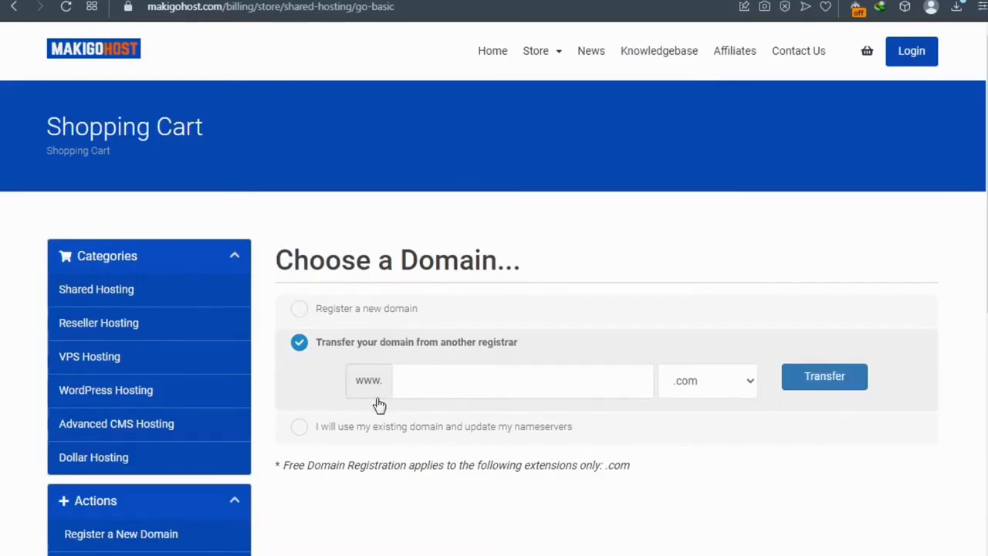
{"action": "left_click", "coordinate": [795, 386]}
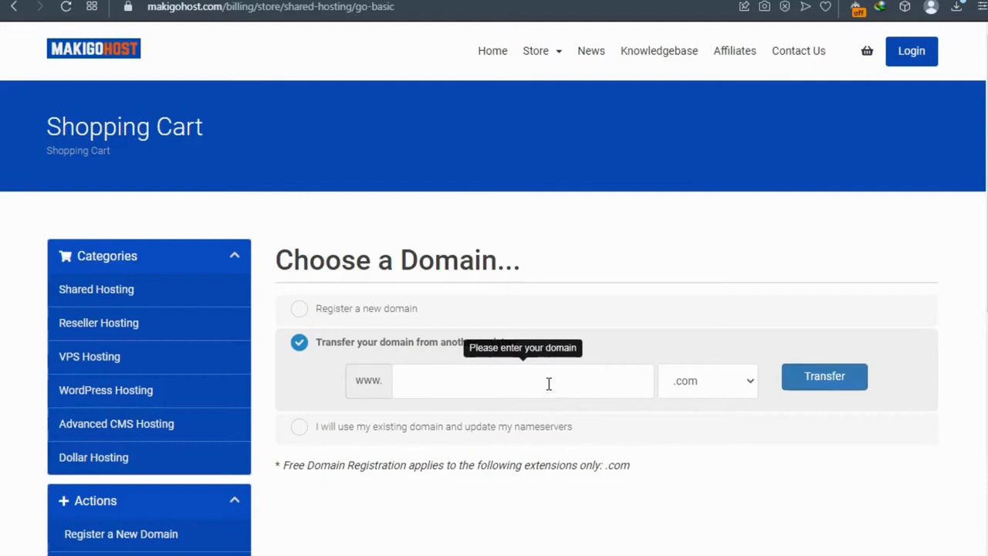
{"action": "left_click", "coordinate": [342, 315]}
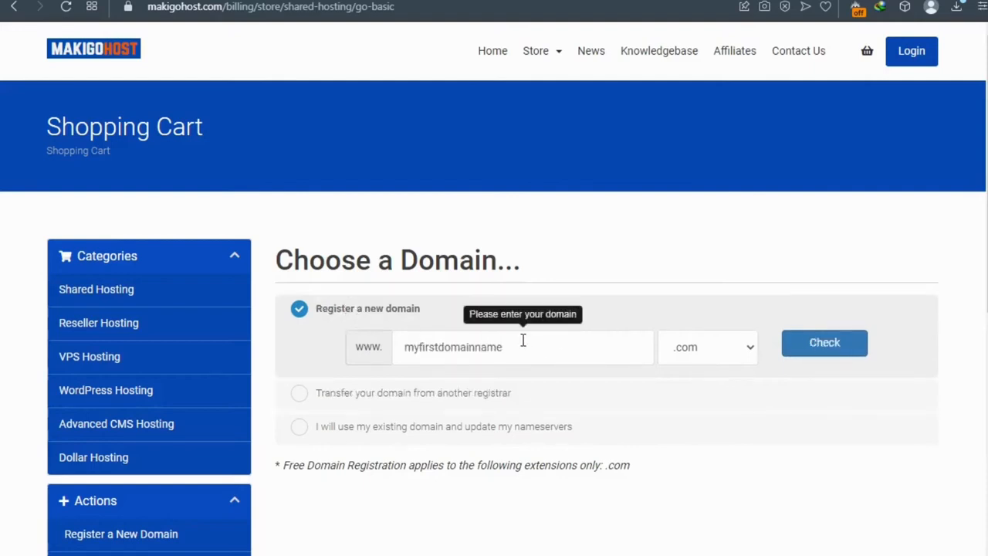
Step: Check myfirstdomainname.com, then append 'solo' and confirm myfirstdomainnamesolo.com is available at $12.99
{"action": "left_click", "coordinate": [816, 344]}
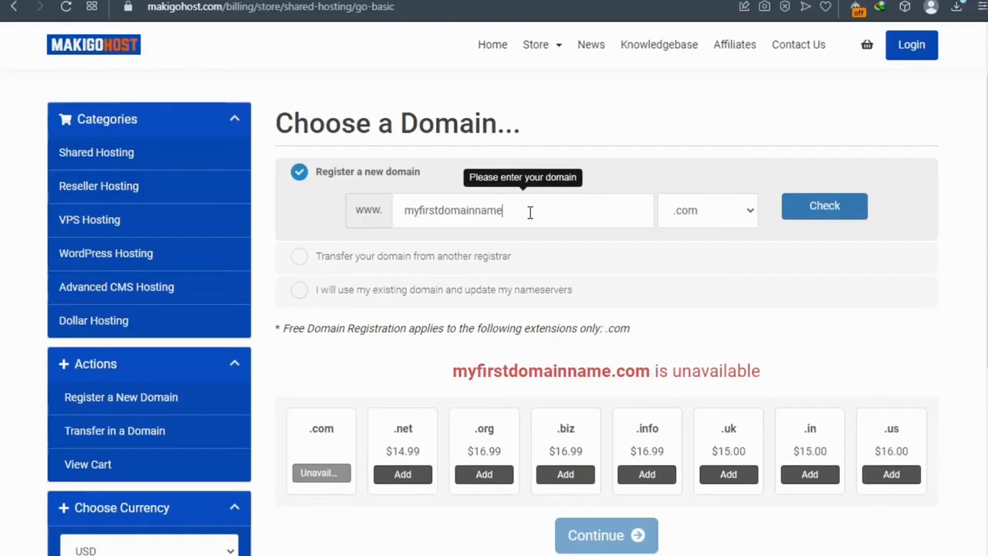
{"action": "type", "text": "solo"}
{"action": "left_click_drag", "start_coordinate": [529, 211], "coordinate": [402, 210]}
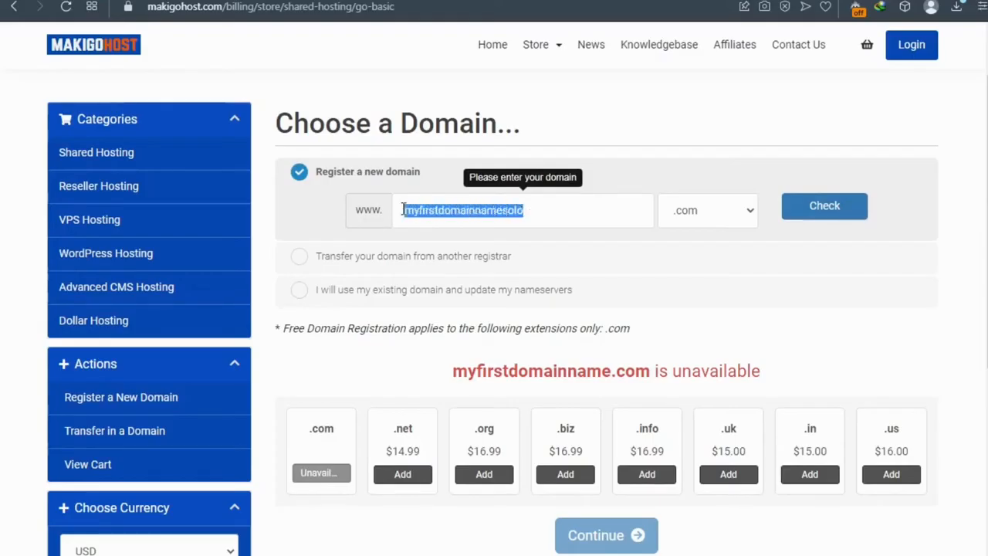
{"action": "left_click", "coordinate": [447, 210]}
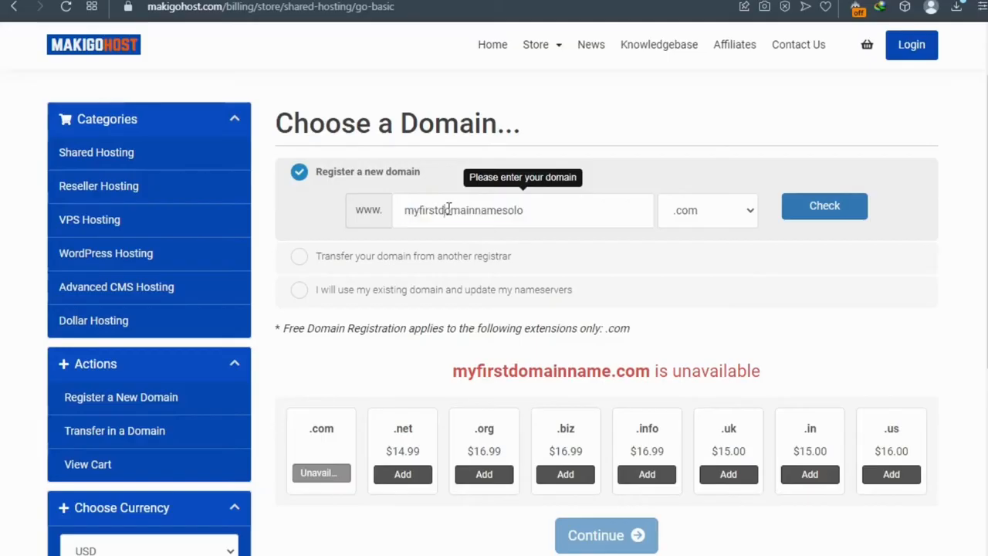
{"action": "double_click", "coordinate": [447, 209]}
{"action": "double_click", "coordinate": [528, 211]}
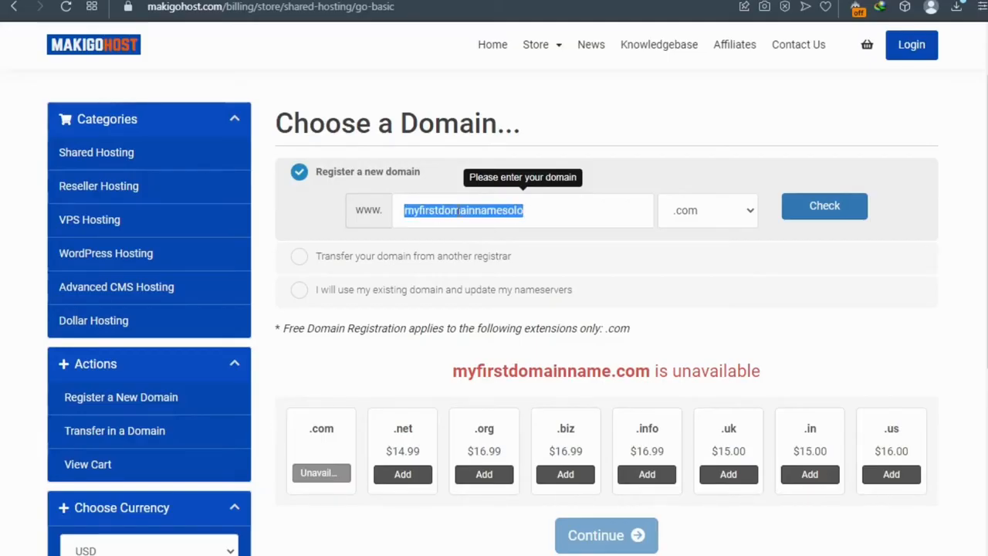
{"action": "double_click", "coordinate": [504, 210]}
{"action": "left_click", "coordinate": [539, 205]}
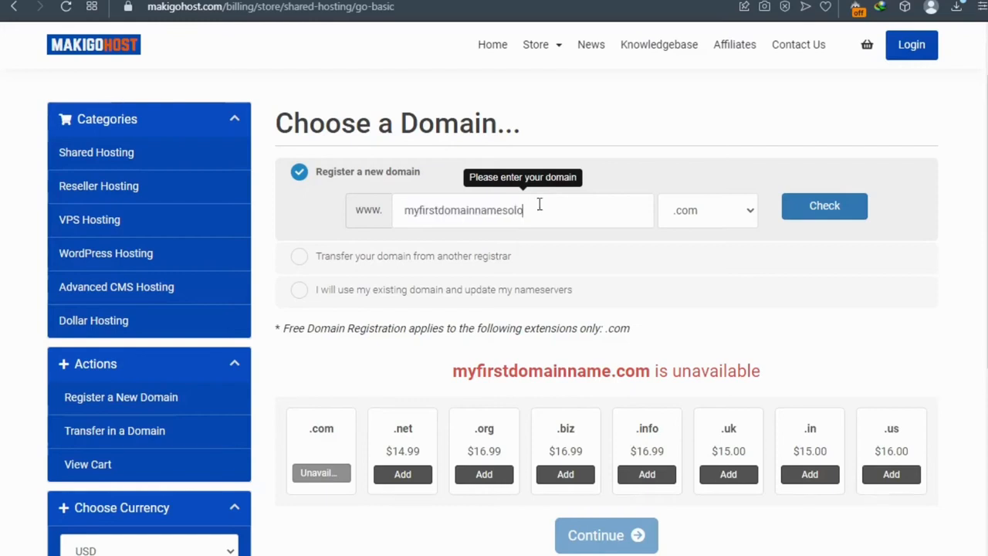
{"action": "left_click", "coordinate": [822, 208]}
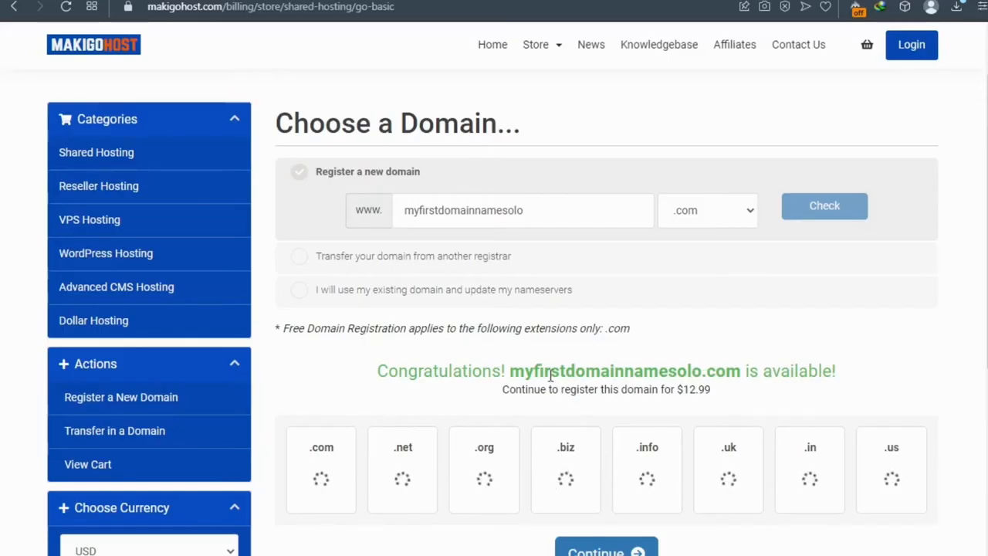
{"action": "left_click_drag", "start_coordinate": [511, 371], "coordinate": [633, 371]}
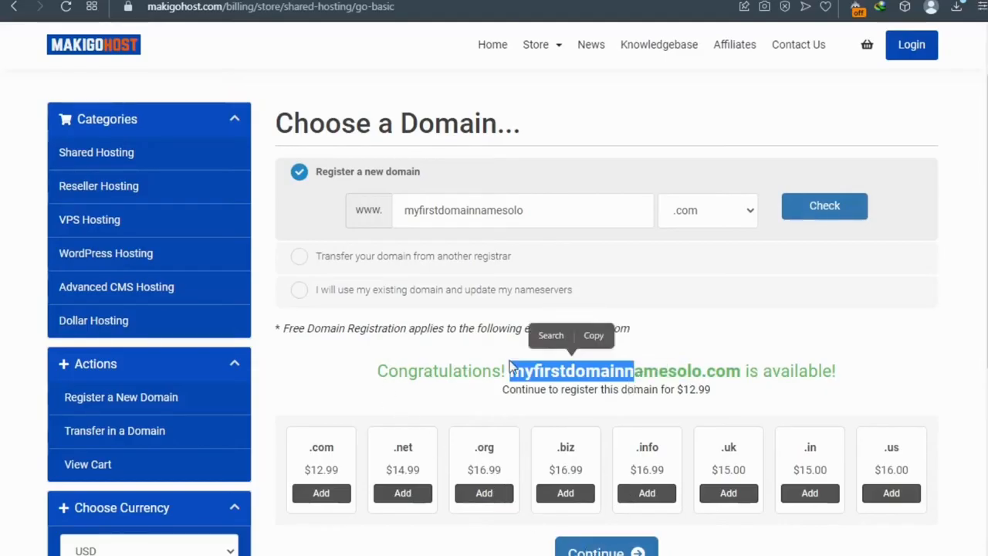
Step: Continue with the domain, keep the 12-month billing cycle, and leave the Google addon unselected
{"action": "left_click", "coordinate": [617, 552]}
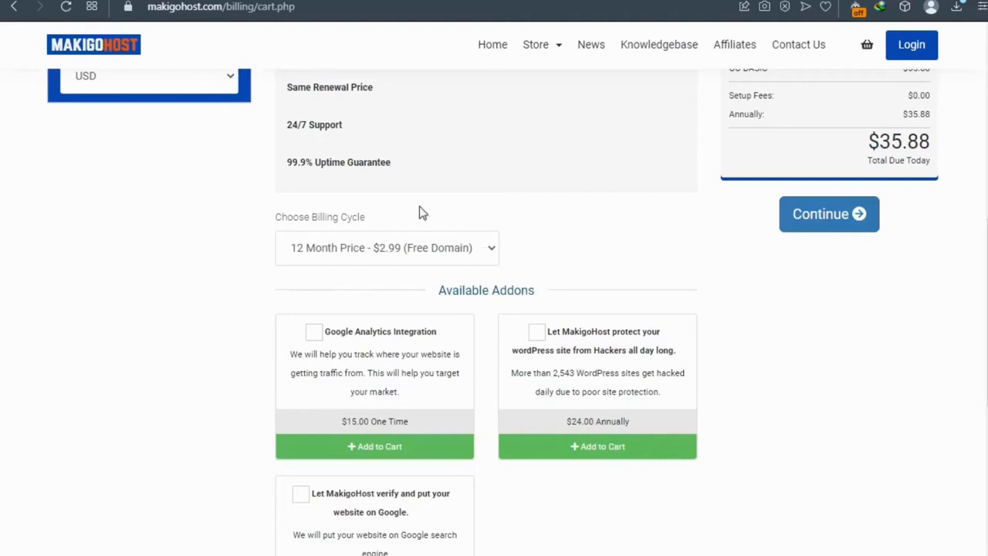
{"action": "left_click", "coordinate": [357, 245]}
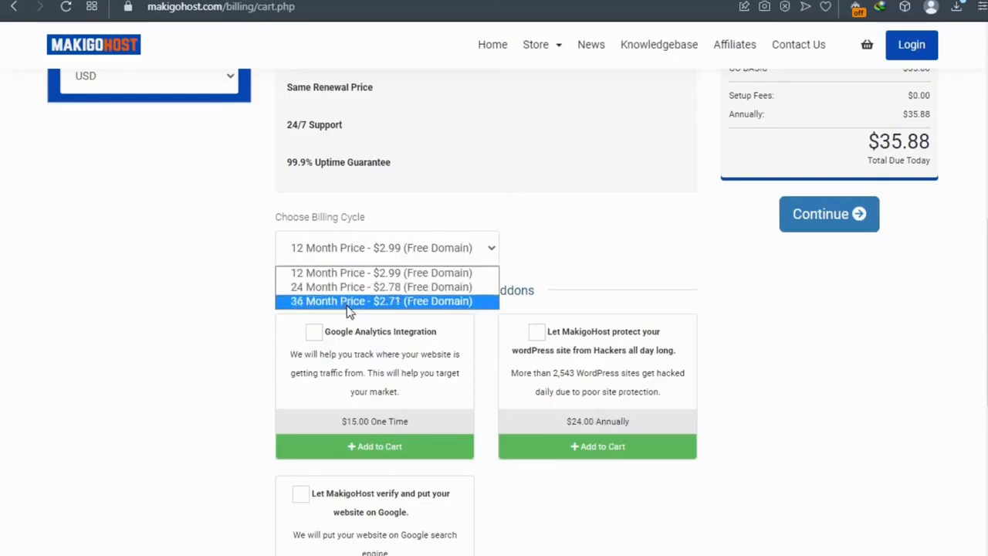
{"action": "left_click", "coordinate": [355, 273]}
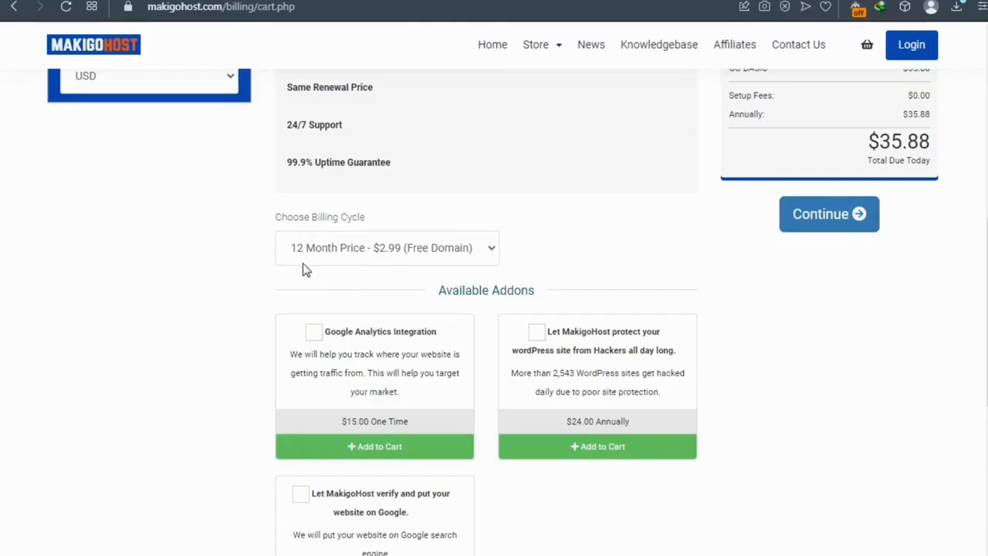
{"action": "scroll", "coordinate": [314, 280], "scroll_direction": "down", "scroll_amount": 1}
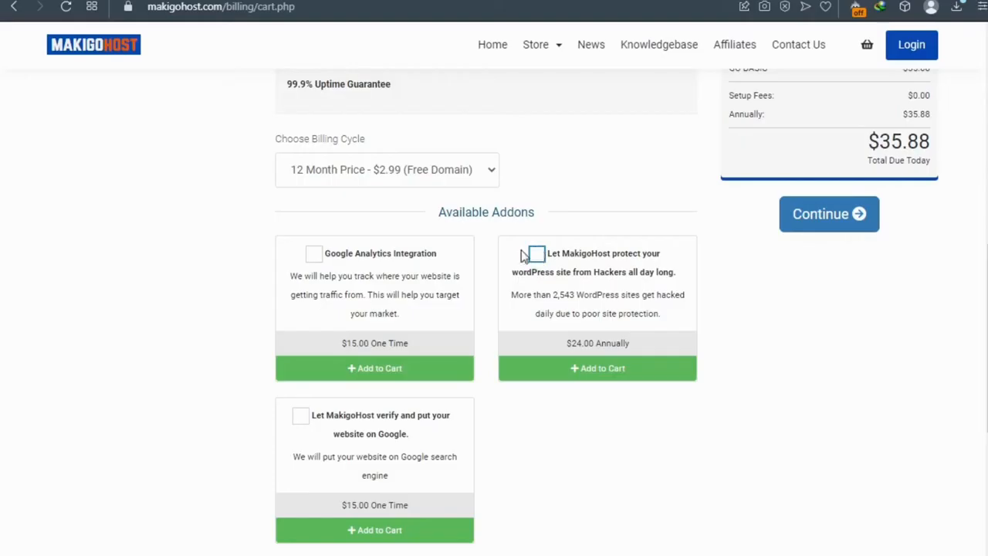
{"action": "left_click", "coordinate": [301, 418]}
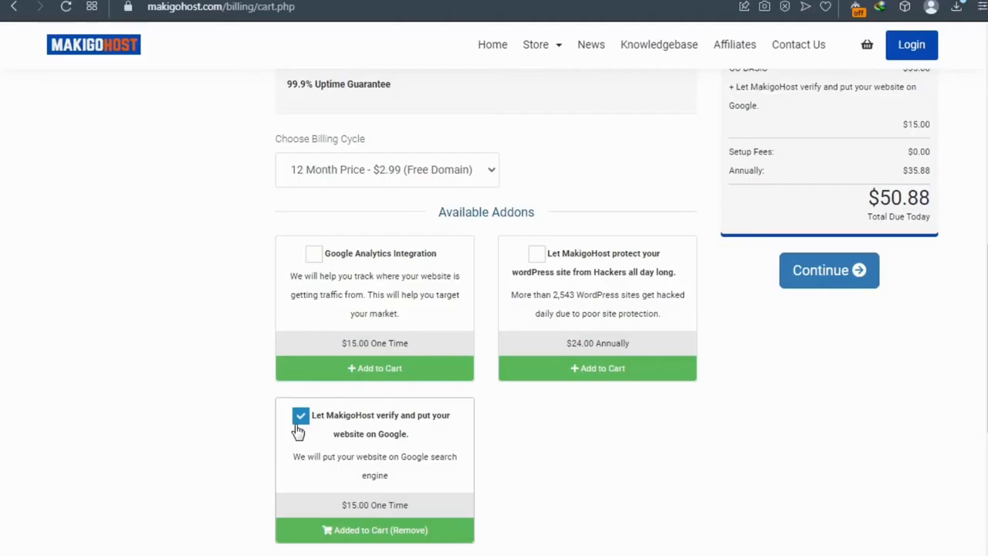
{"action": "left_click", "coordinate": [299, 421]}
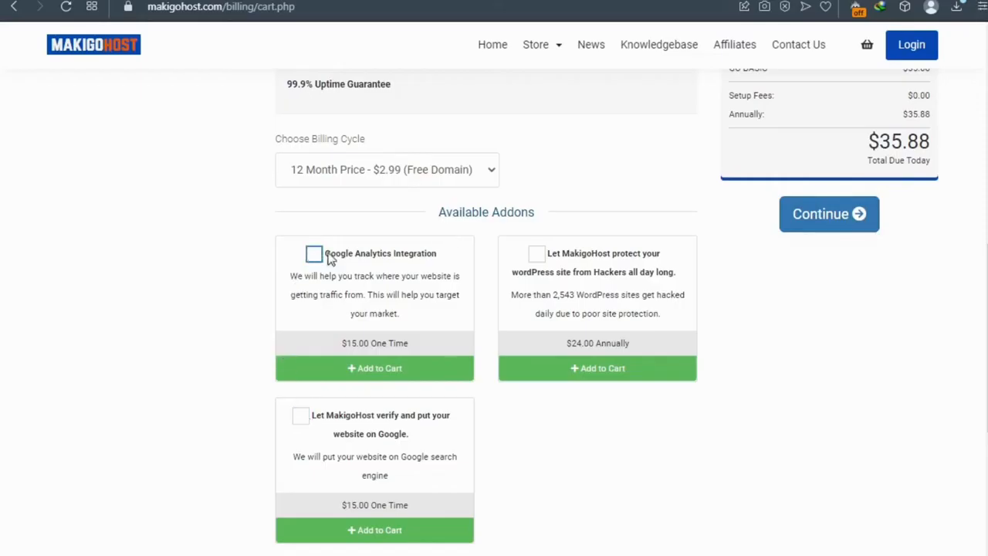
{"action": "left_click", "coordinate": [805, 224]}
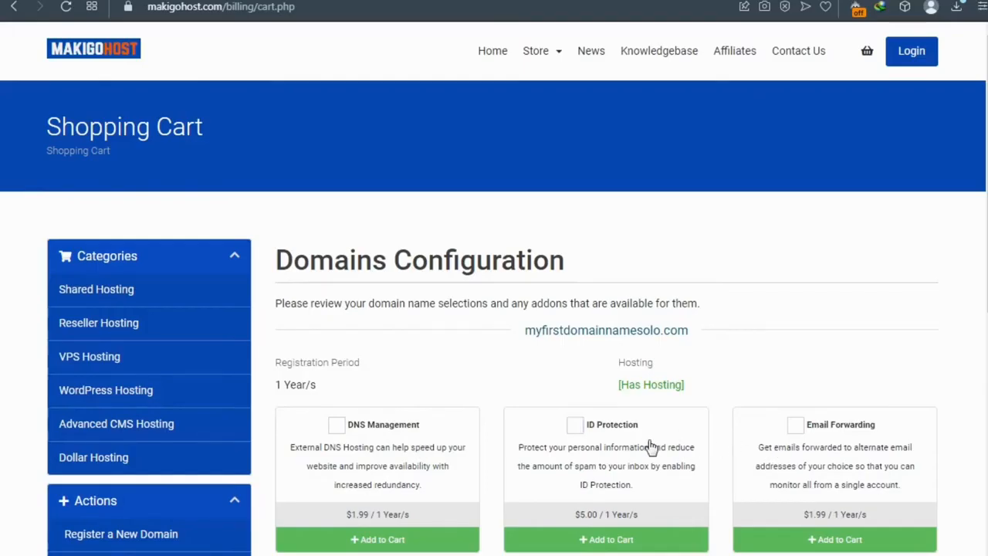
Step: Leave ID Protection off for the domain and continue to Review & Checkout
{"action": "left_click", "coordinate": [577, 429]}
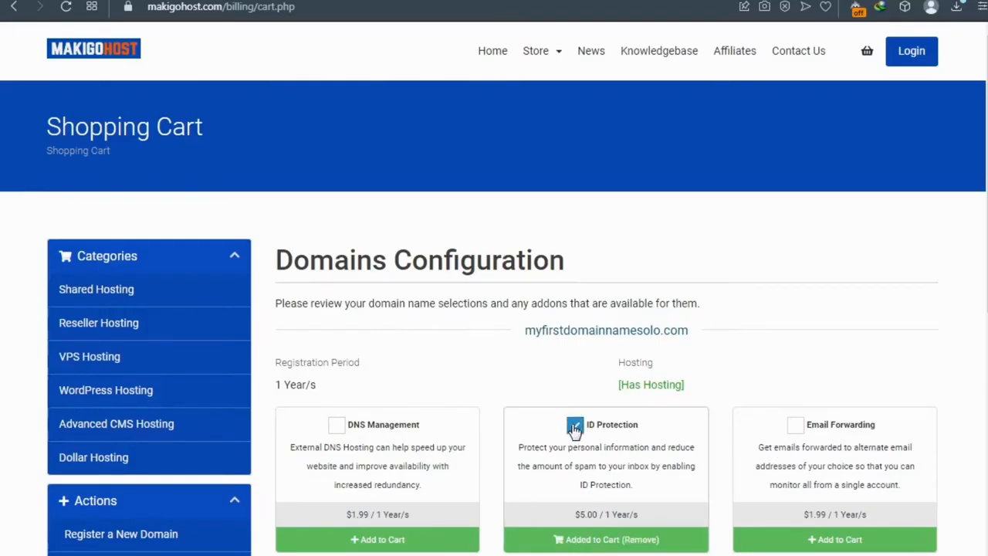
{"action": "scroll", "coordinate": [572, 424], "scroll_direction": "down", "scroll_amount": 2}
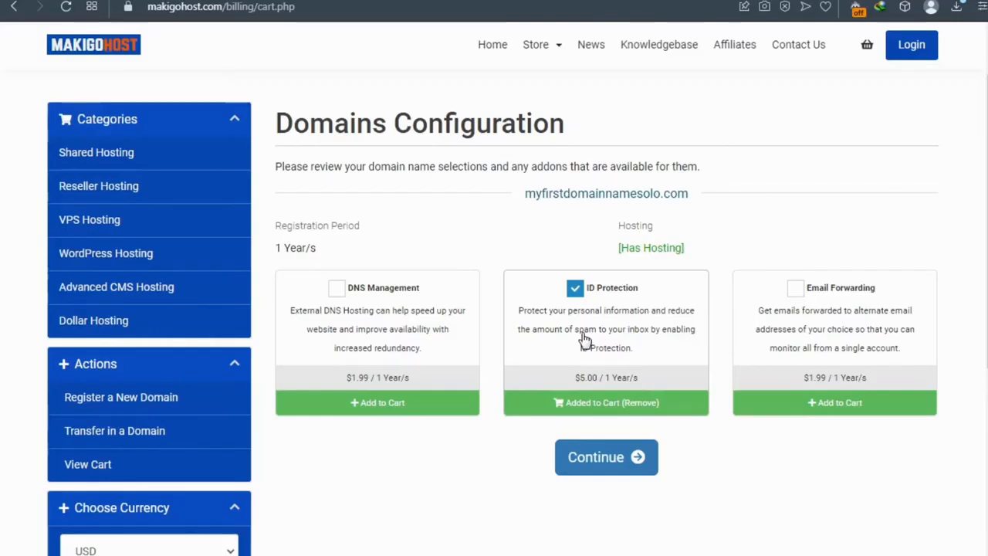
{"action": "left_click", "coordinate": [574, 292]}
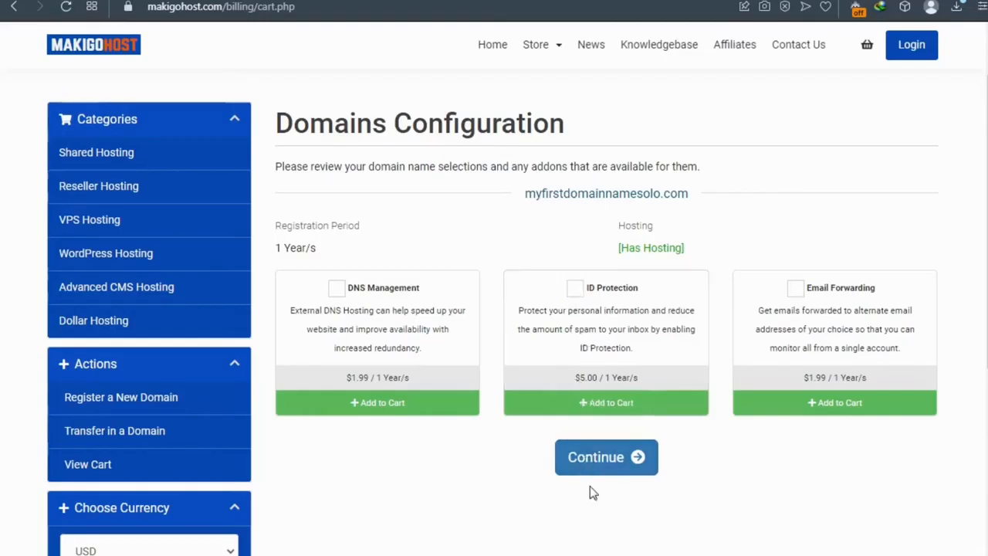
{"action": "left_click", "coordinate": [589, 457]}
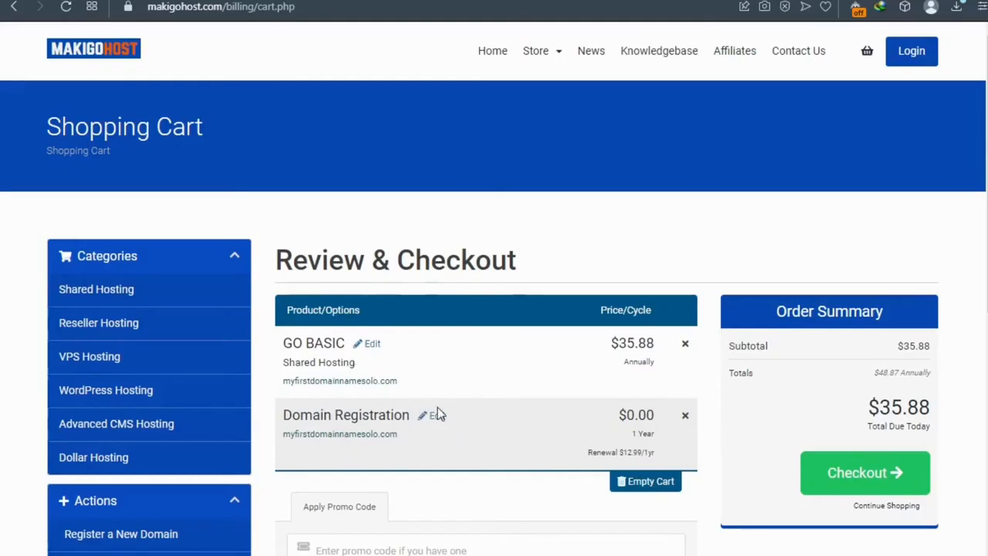
Step: Apply the TUBE50 promo code to the order for a 50% discount
{"action": "scroll", "coordinate": [446, 422], "scroll_direction": "down", "scroll_amount": 1}
{"action": "scroll", "coordinate": [445, 423], "scroll_direction": "down", "scroll_amount": 2}
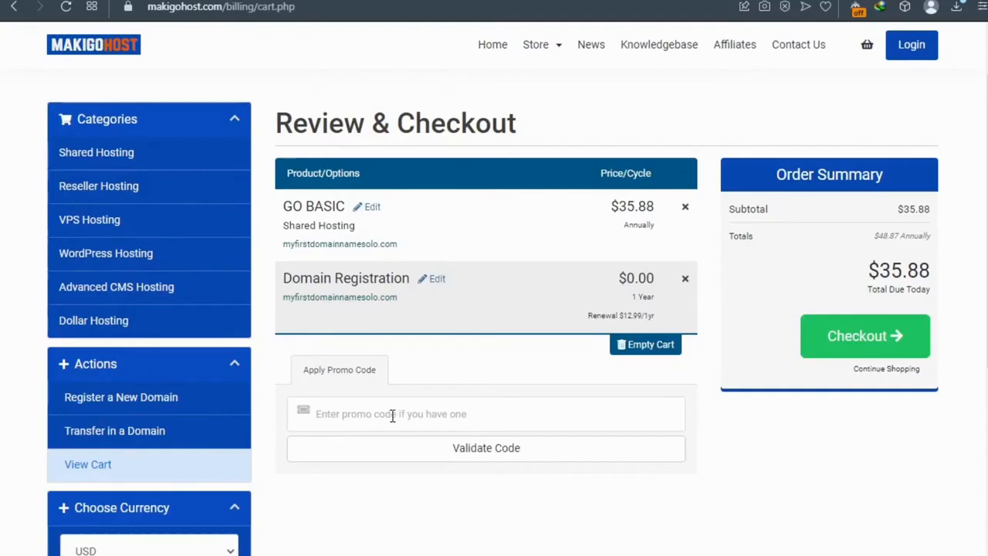
{"action": "left_click", "coordinate": [338, 406]}
{"action": "left_click", "coordinate": [340, 453]}
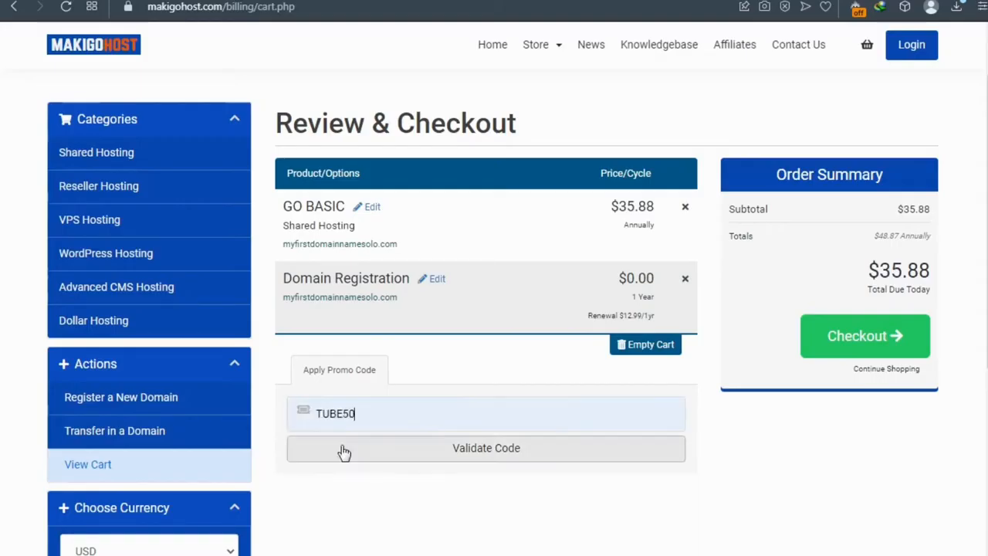
{"action": "left_click", "coordinate": [472, 450]}
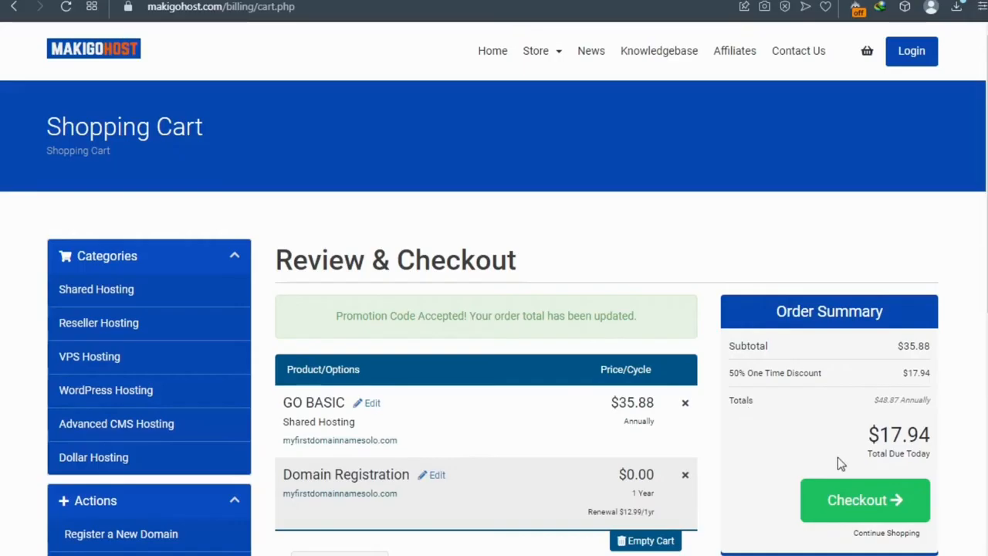
Step: Compare the $17.94 discounted total against the $48.87 annual total, then proceed to checkout
{"action": "left_click_drag", "start_coordinate": [867, 434], "coordinate": [845, 445]}
{"action": "mouse_move", "coordinate": [875, 401]}
{"action": "left_mouse_down"}
{"action": "mouse_move", "coordinate": [940, 403]}
{"action": "mouse_move", "coordinate": [863, 407]}
{"action": "mouse_move", "coordinate": [940, 413]}
{"action": "mouse_move", "coordinate": [925, 413]}
{"action": "left_mouse_up"}
{"action": "scroll", "coordinate": [648, 444], "scroll_direction": "down", "scroll_amount": 2}
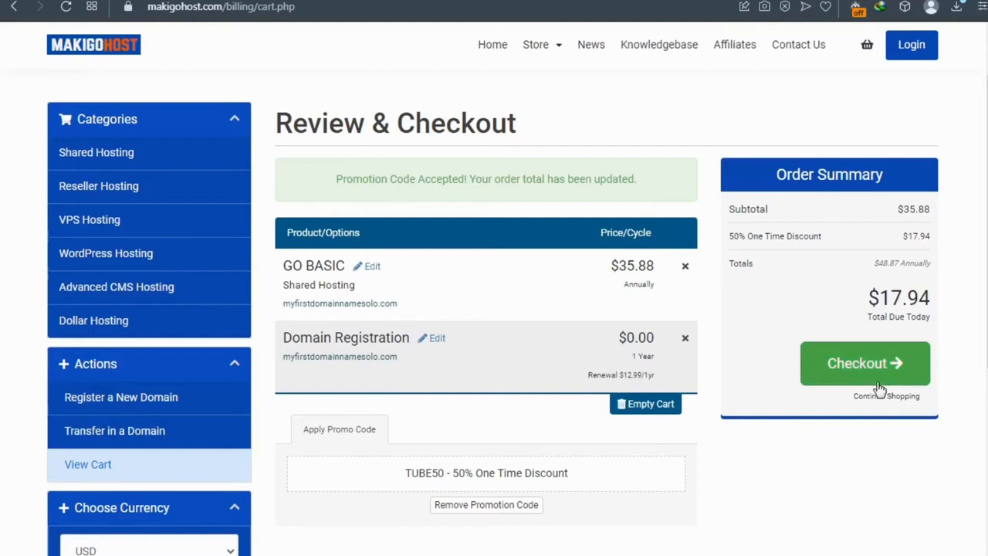
{"action": "left_click", "coordinate": [831, 373]}
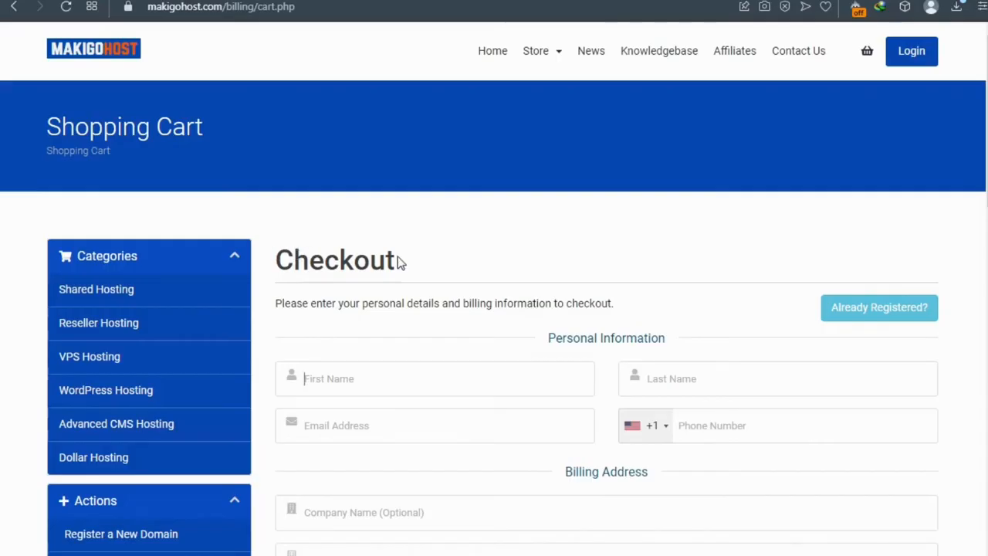
{"action": "scroll", "coordinate": [399, 270], "scroll_direction": "down", "scroll_amount": 3}
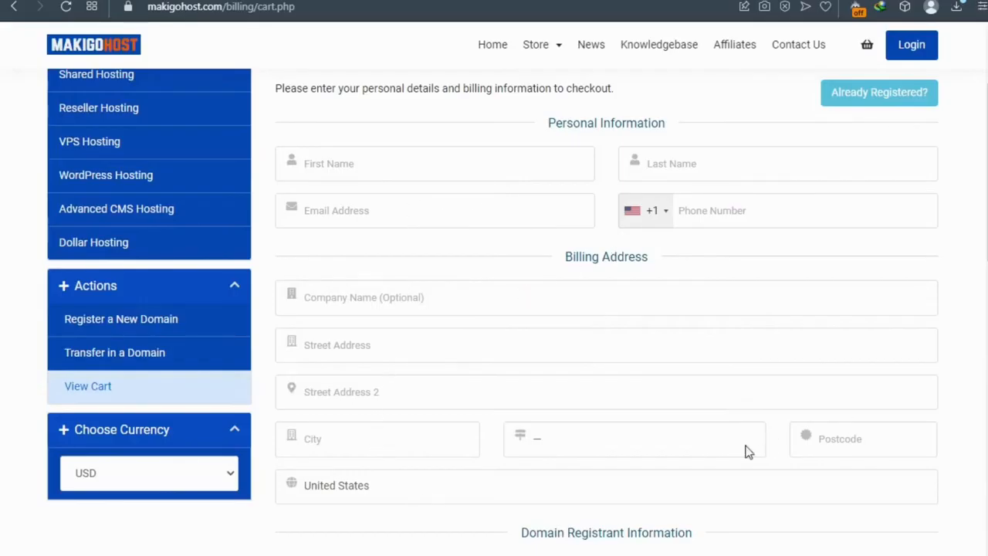
{"action": "scroll", "coordinate": [440, 441], "scroll_direction": "down", "scroll_amount": 3}
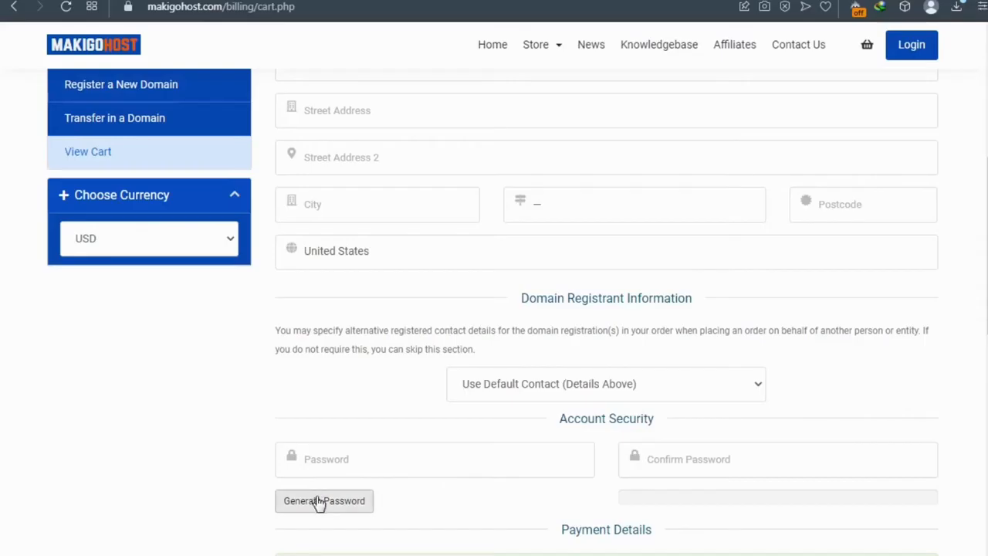
Step: Generate a 12-character password and insert it into both account password fields
{"action": "left_click", "coordinate": [358, 504]}
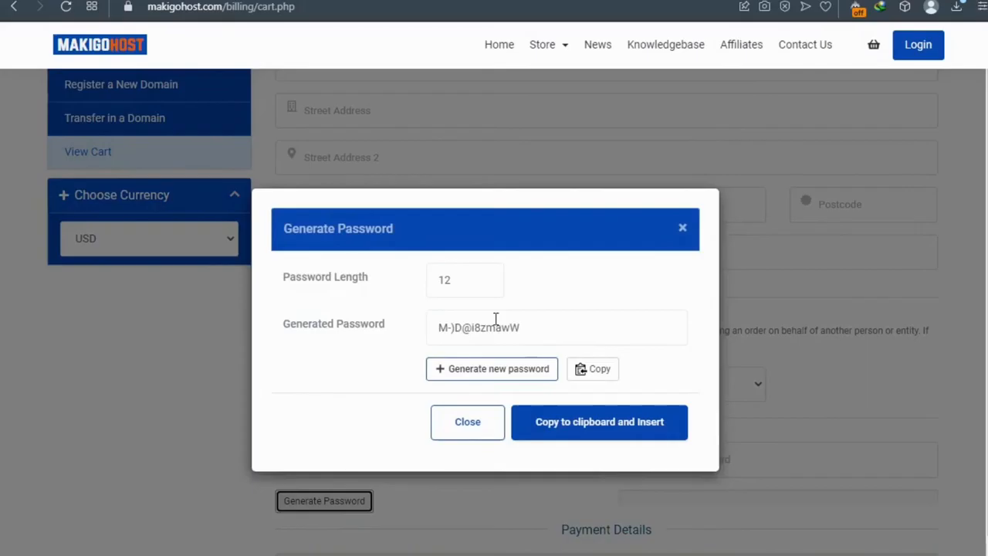
{"action": "left_click_drag", "start_coordinate": [522, 327], "coordinate": [434, 335]}
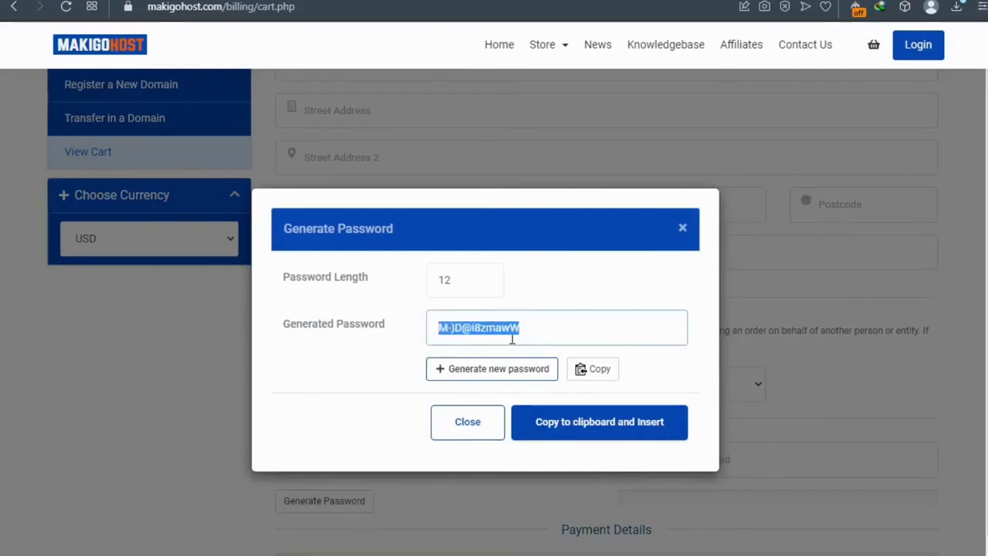
{"action": "left_click", "coordinate": [580, 435]}
{"action": "scroll", "coordinate": [552, 434], "scroll_direction": "down", "scroll_amount": 2}
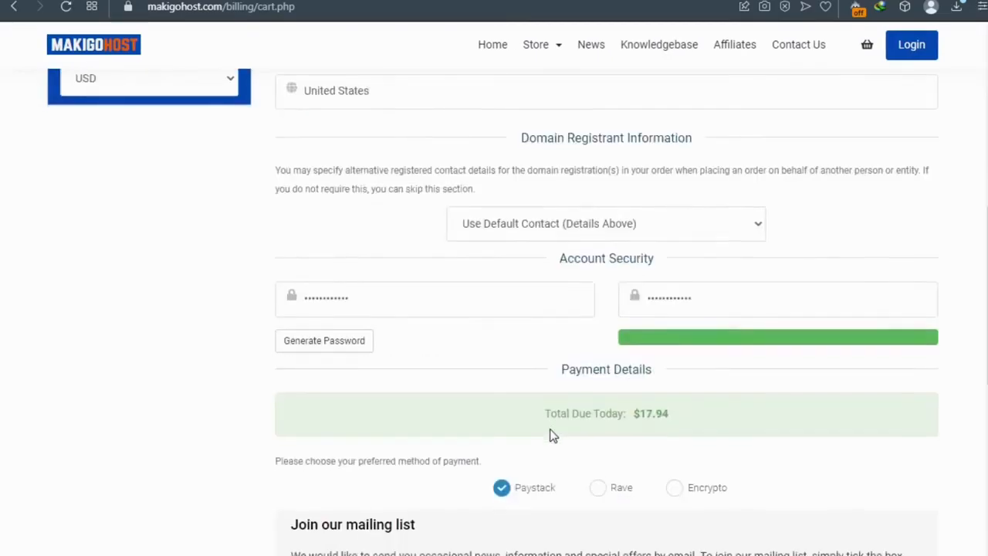
Step: Accept the Terms of Service and keep Paystack as the payment method
{"action": "scroll", "coordinate": [552, 435], "scroll_direction": "down", "scroll_amount": 1}
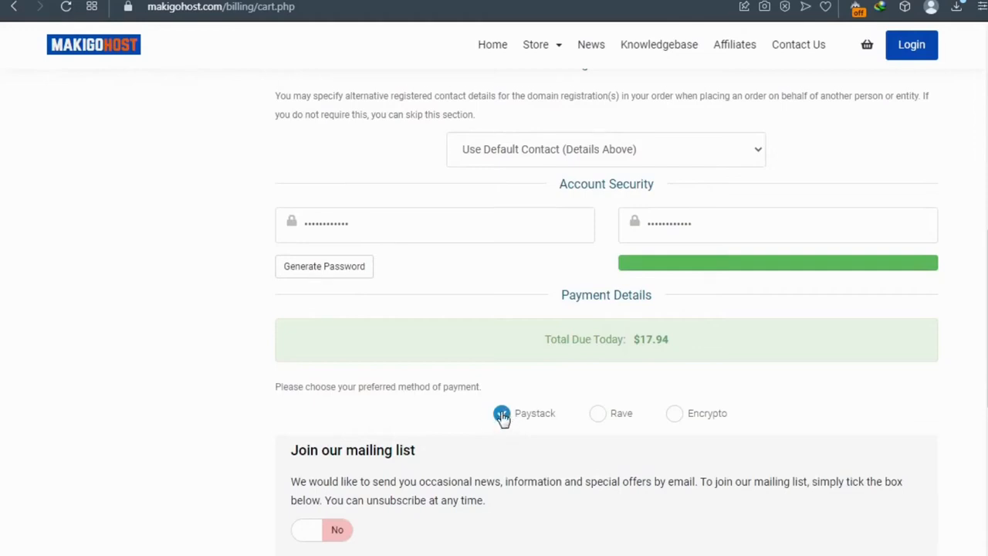
{"action": "scroll", "coordinate": [502, 416], "scroll_direction": "down", "scroll_amount": 1}
{"action": "left_click", "coordinate": [507, 506]}
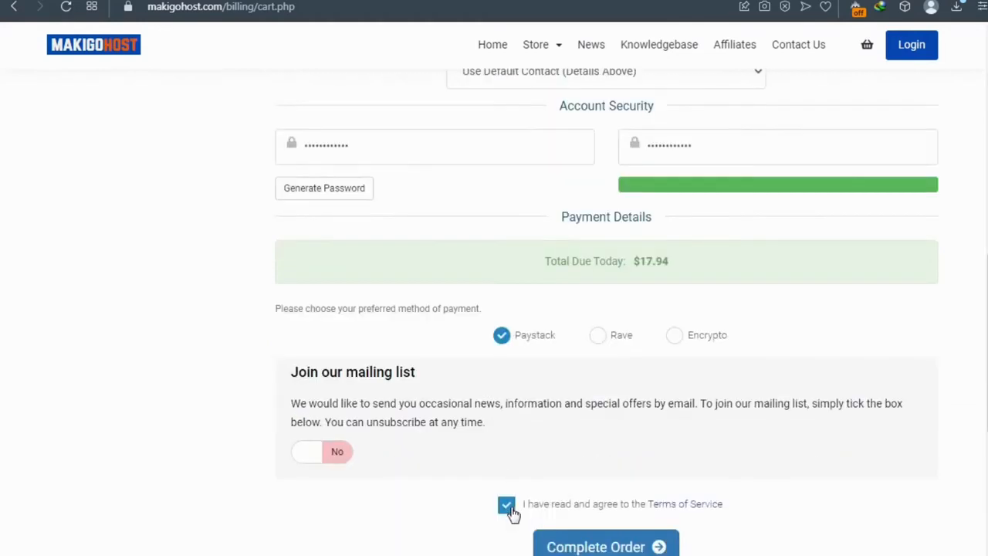
{"action": "scroll", "coordinate": [509, 511], "scroll_direction": "down", "scroll_amount": 2}
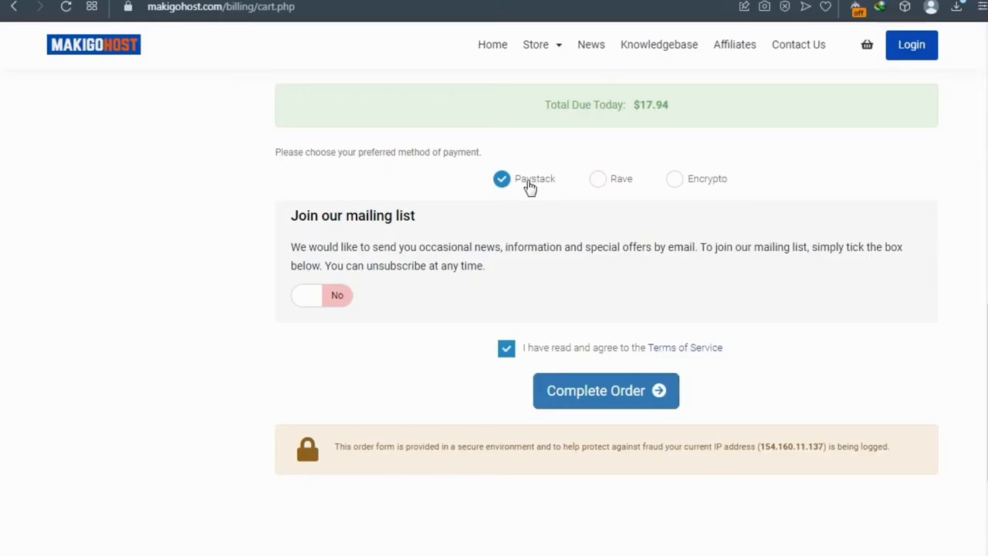
{"action": "left_click", "coordinate": [674, 181]}
{"action": "left_click", "coordinate": [534, 184]}
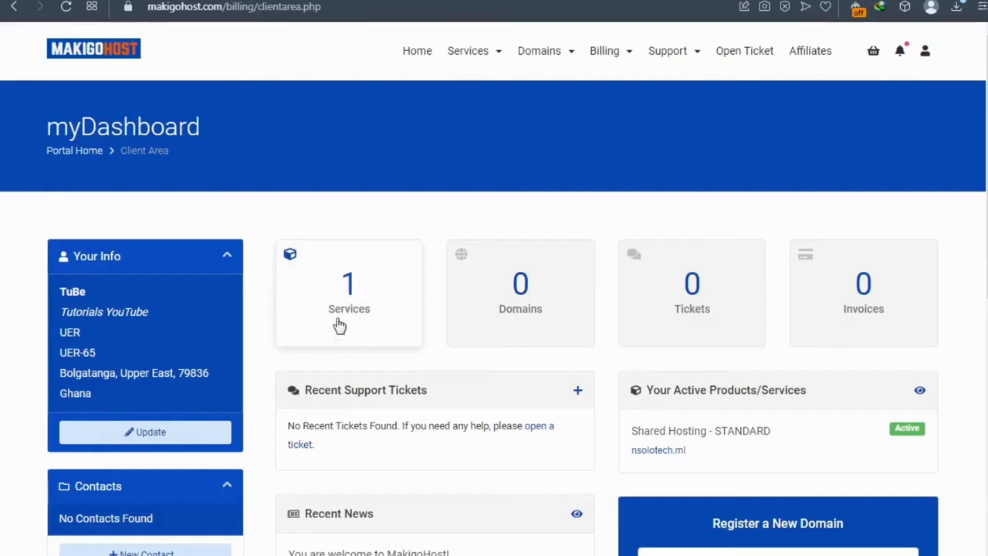
Step: Open the Services card to list the active STANDARD plan for nsolotech.ml
{"action": "left_click", "coordinate": [351, 287]}
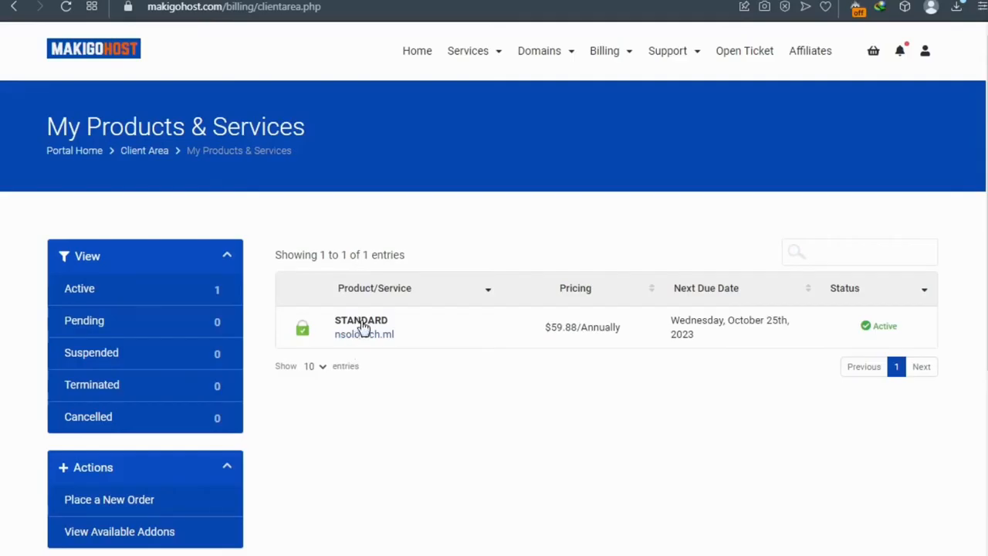
Step: Open the STANDARD hosting service for nsolotech.ml from My Products & Services
{"action": "left_click", "coordinate": [367, 326]}
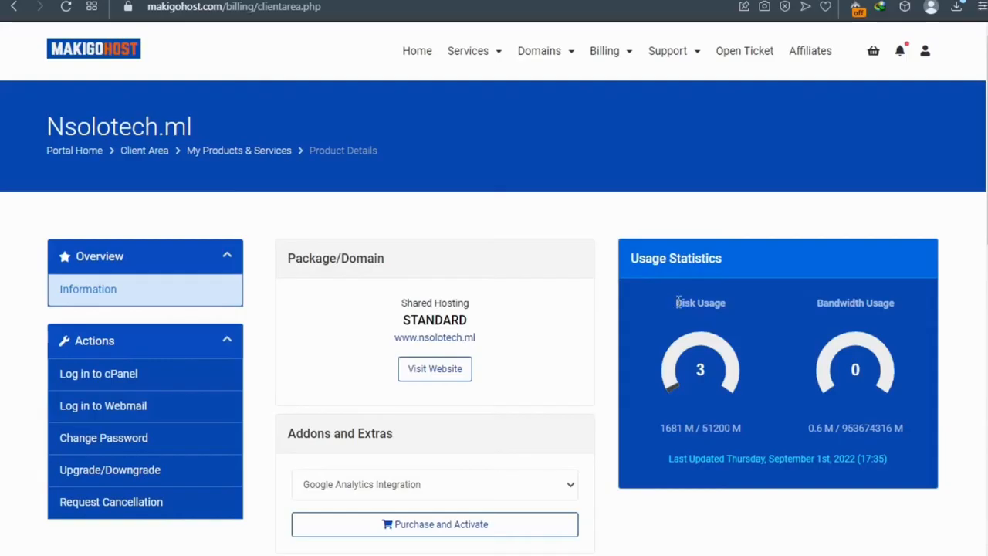
Step: Check the Disk Usage figure, then scroll down to Quick Create Email Account
{"action": "left_click_drag", "start_coordinate": [676, 302], "coordinate": [721, 307]}
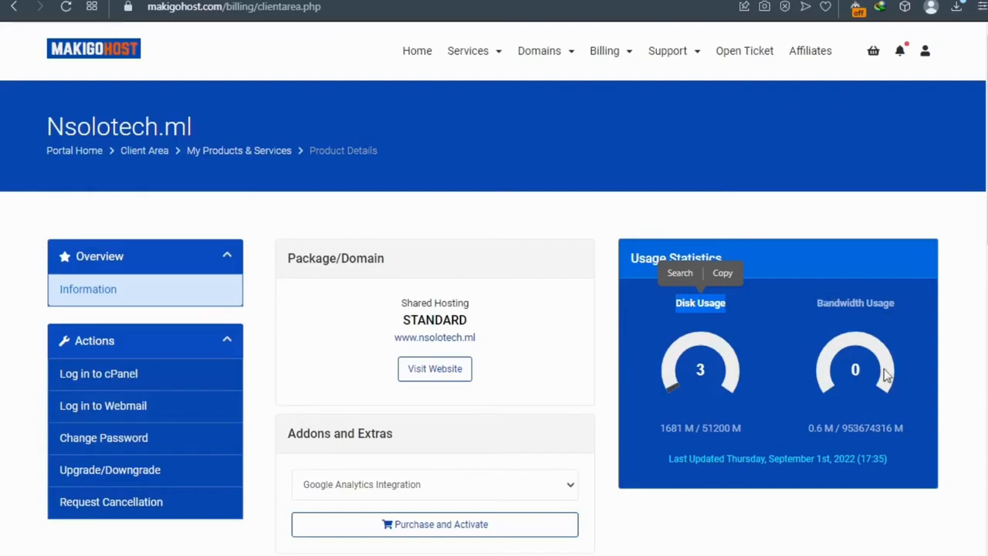
{"action": "left_click", "coordinate": [612, 354]}
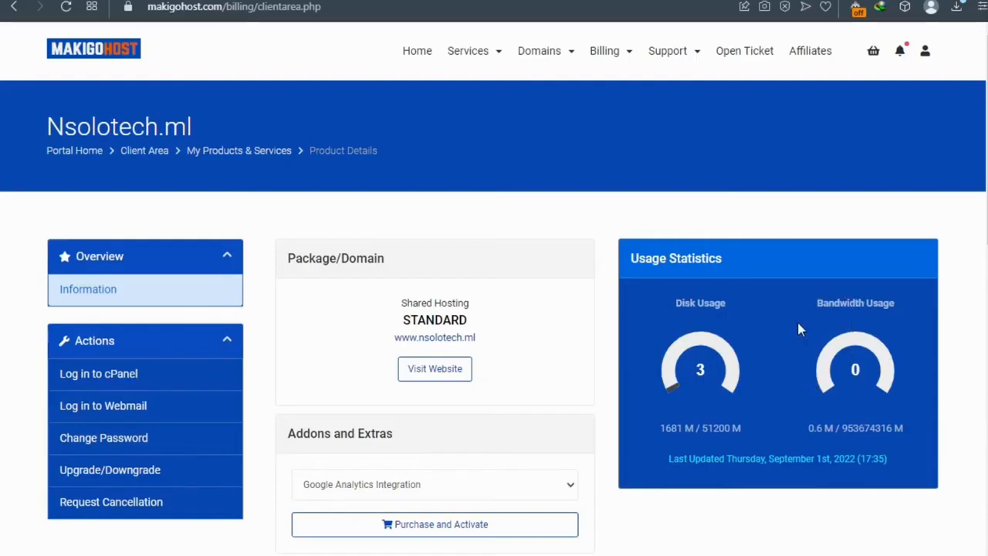
{"action": "scroll", "coordinate": [494, 443], "scroll_direction": "down", "scroll_amount": 5}
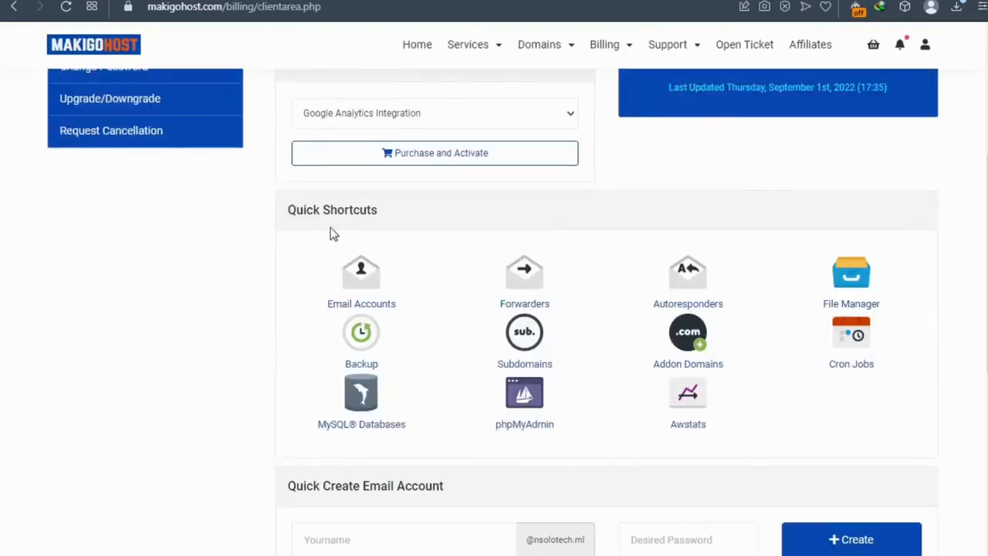
{"action": "scroll", "coordinate": [350, 416], "scroll_direction": "down", "scroll_amount": 1}
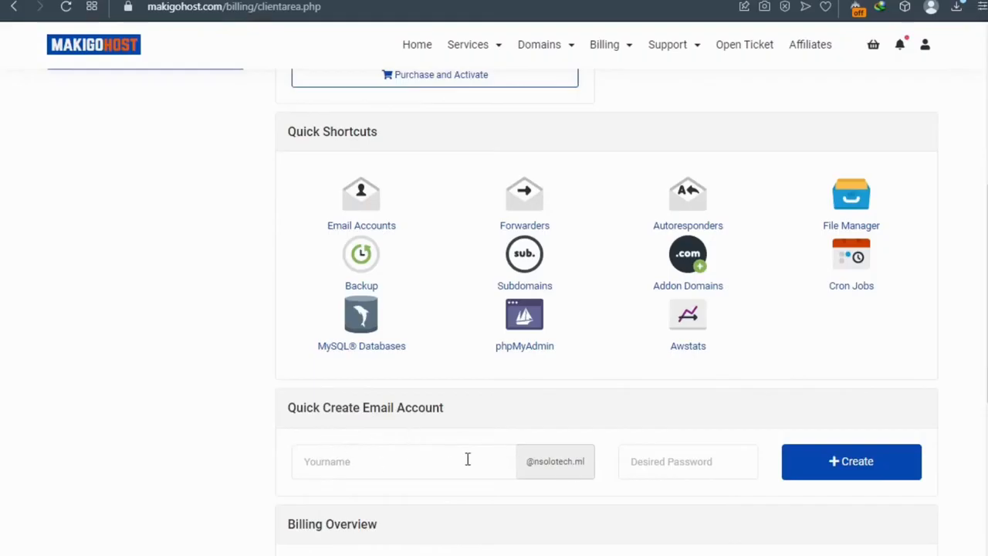
Step: Enter a new mailbox name and paste its password in the quick-create email form
{"action": "left_click", "coordinate": [378, 461]}
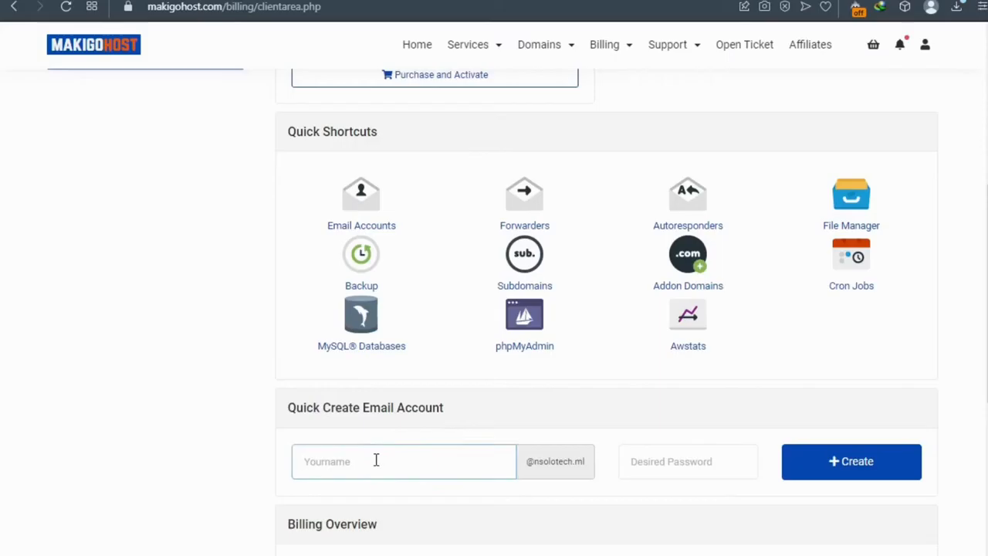
{"action": "type", "text": "su"}
{"action": "key", "text": "BackSpace"}
{"action": "key", "text": "BackSpace"}
{"action": "key", "text": "BackSpace"}
{"action": "key", "text": "BackSpace"}
{"action": "key", "text": "BackSpace"}
{"action": "key", "text": "BackSpace"}
{"action": "type", "text": "sa"}
{"action": "left_click", "coordinate": [646, 452]}
{"action": "key", "text": "ctrl+v"}
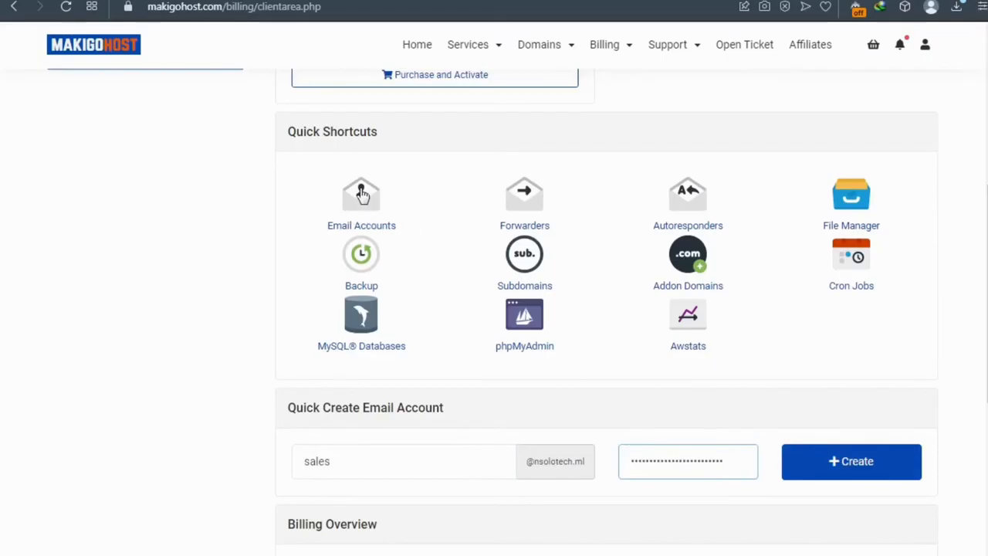
{"action": "scroll", "coordinate": [360, 203], "scroll_direction": "up", "scroll_amount": 1}
{"action": "scroll", "coordinate": [362, 197], "scroll_direction": "up", "scroll_amount": 5}
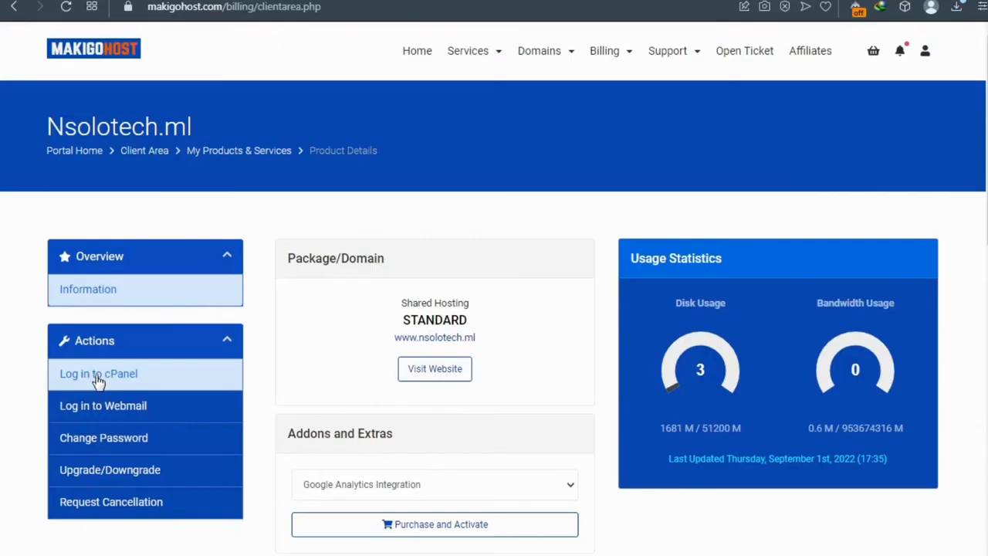
Step: Log in to cPanel and reload the stalled Tools page to reach Databases and Domains
{"action": "left_click", "coordinate": [98, 381]}
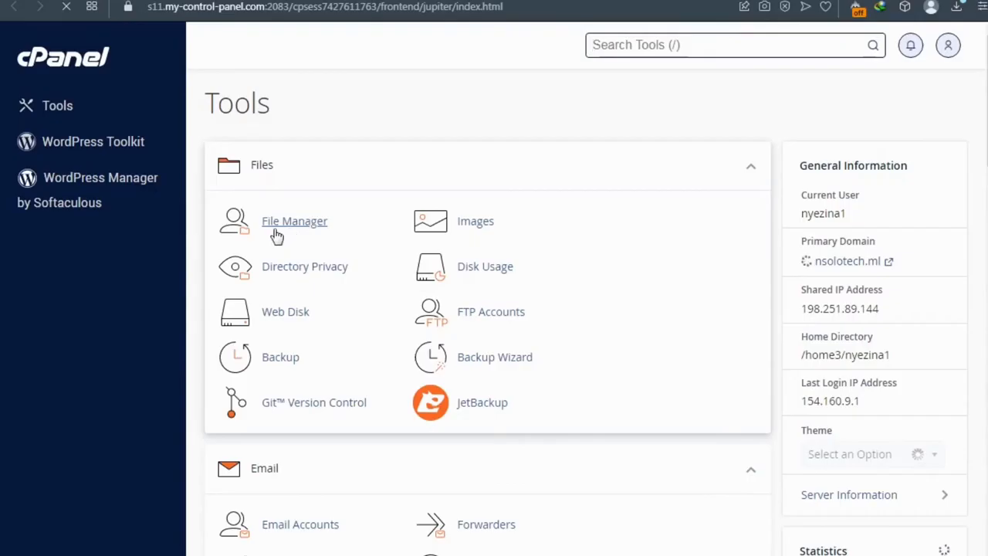
{"action": "scroll", "coordinate": [294, 246], "scroll_direction": "down", "scroll_amount": 3}
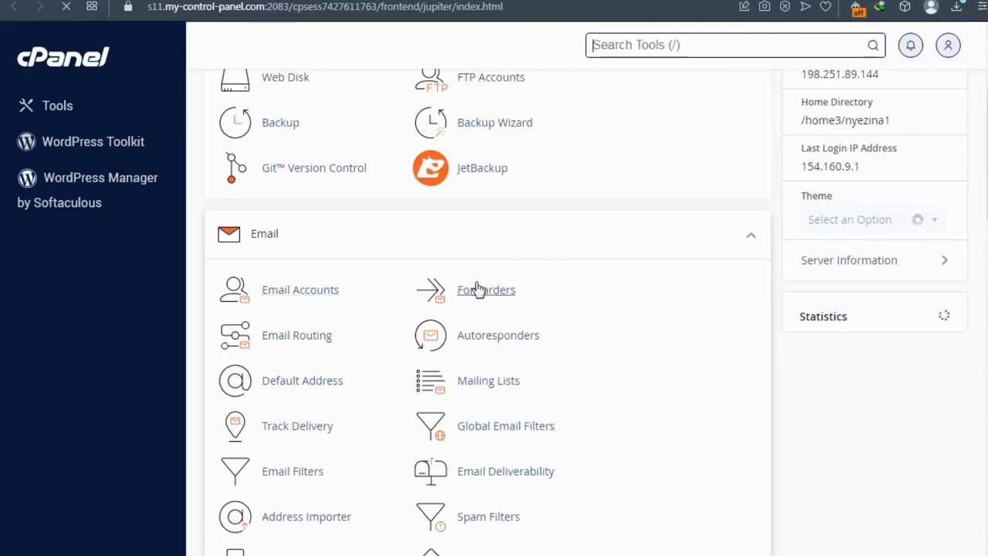
{"action": "scroll", "coordinate": [298, 337], "scroll_direction": "down", "scroll_amount": 1}
{"action": "scroll", "coordinate": [298, 337], "scroll_direction": "down", "scroll_amount": 12}
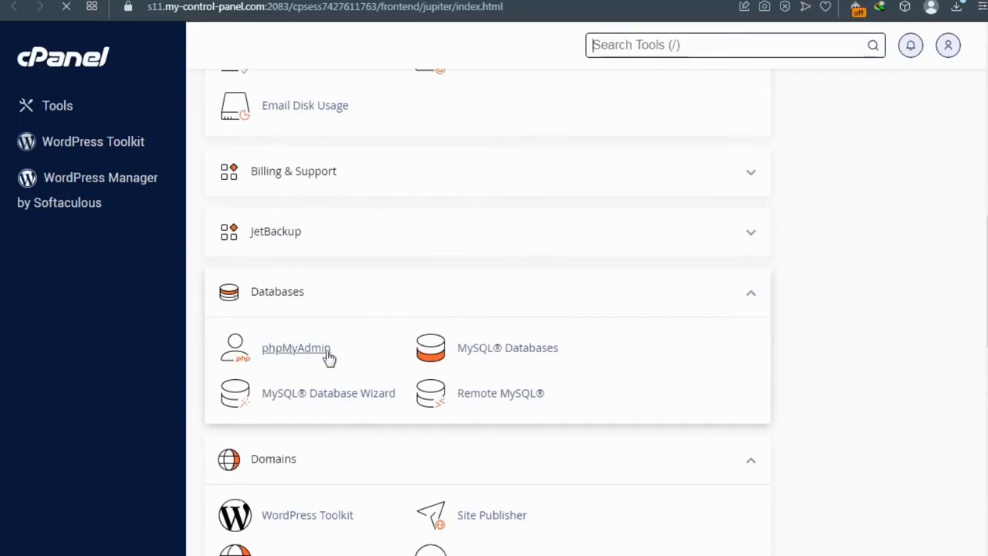
{"action": "scroll", "coordinate": [348, 380], "scroll_direction": "down", "scroll_amount": 2}
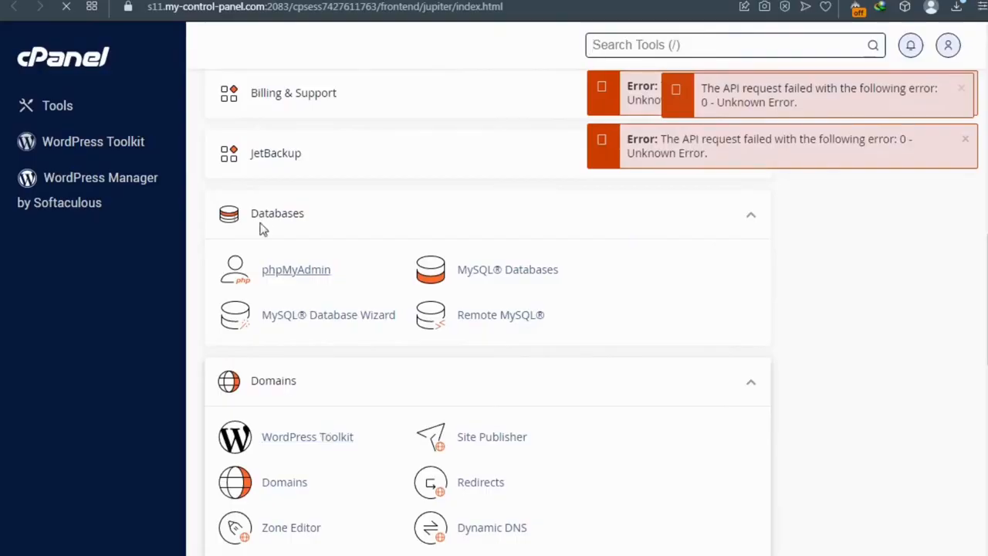
{"action": "left_click", "coordinate": [65, 9]}
{"action": "left_click", "coordinate": [67, 7]}
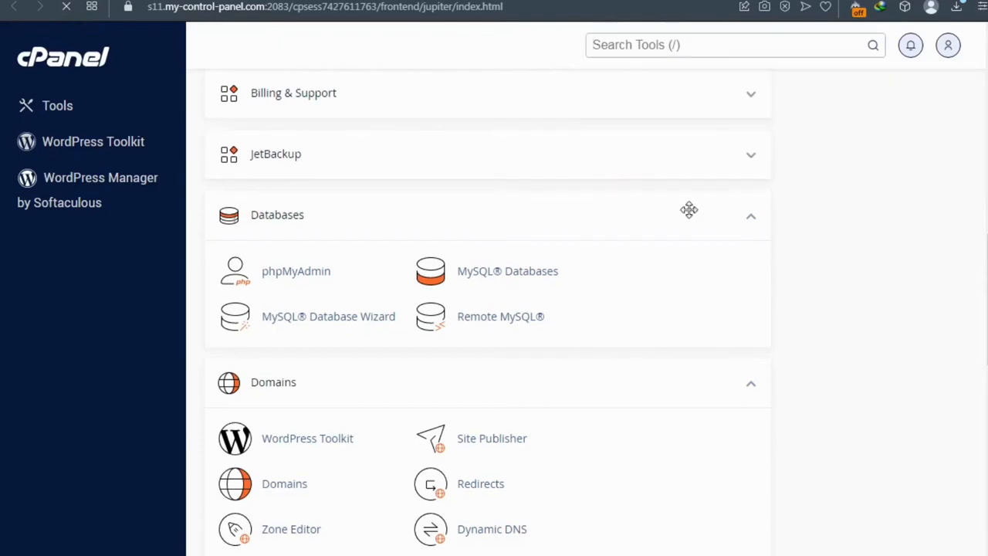
{"action": "left_click", "coordinate": [328, 442]}
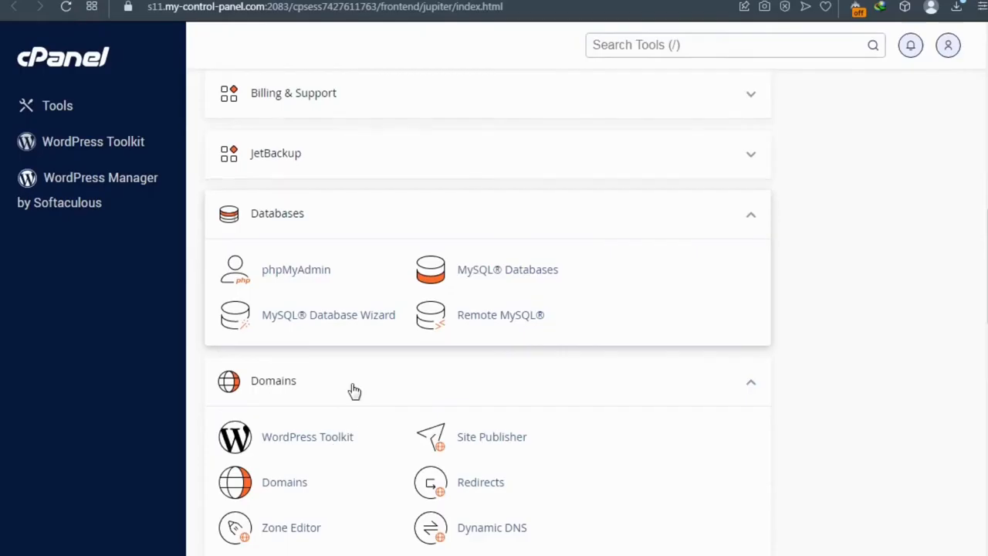
Step: Search cPanel tools for 'databa', 'file', then 'back', and dismiss the results list
{"action": "left_click", "coordinate": [634, 44]}
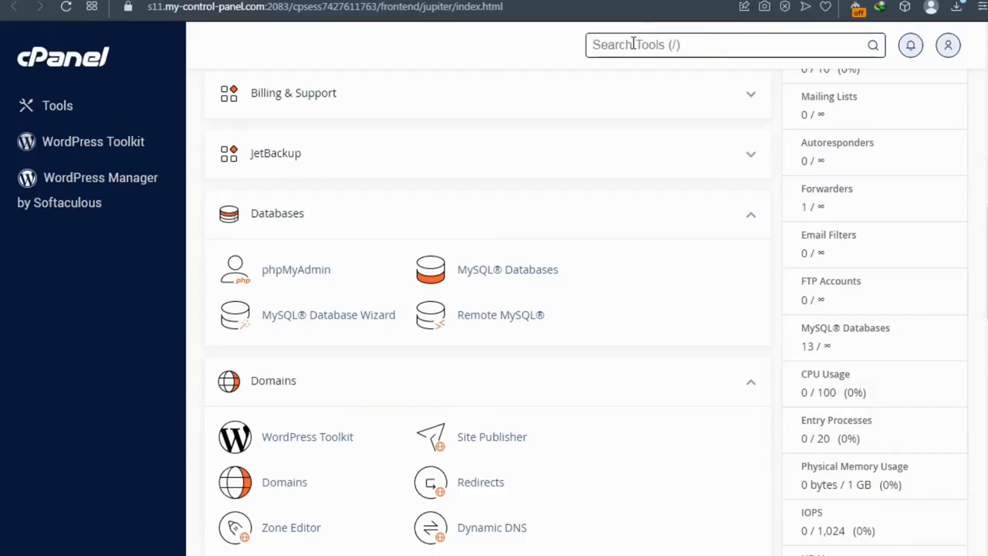
{"action": "type", "text": "d"}
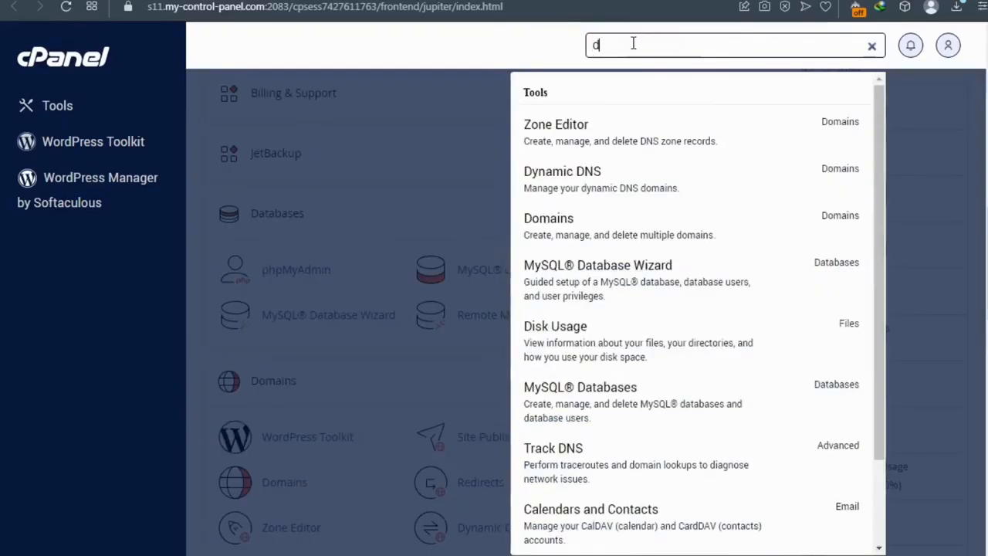
{"action": "type", "text": "ataba"}
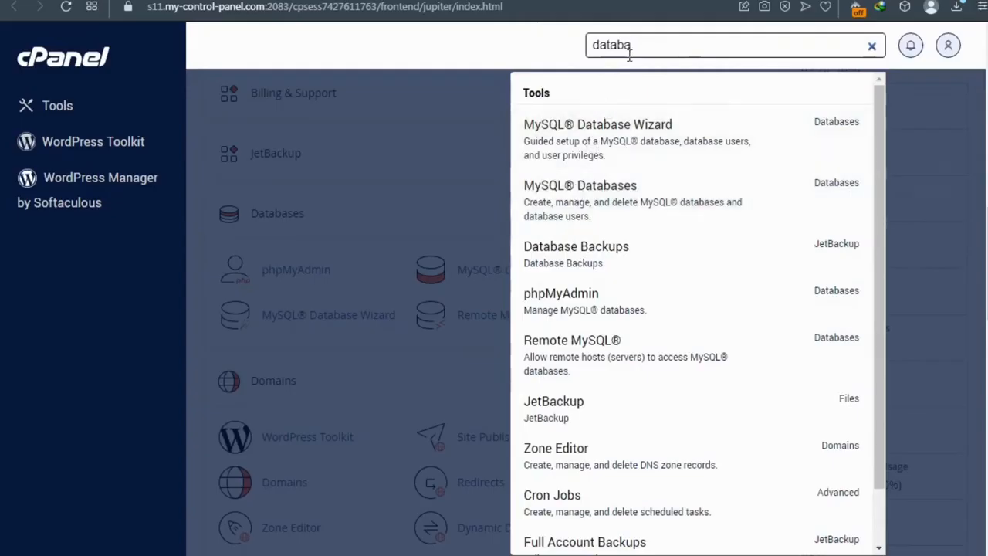
{"action": "key", "text": "BackSpace"}
{"action": "key", "text": "BackSpace"}
{"action": "key", "text": "BackSpace"}
{"action": "key", "text": "BackSpace"}
{"action": "key", "text": "BackSpace"}
{"action": "key", "text": "BackSpace"}
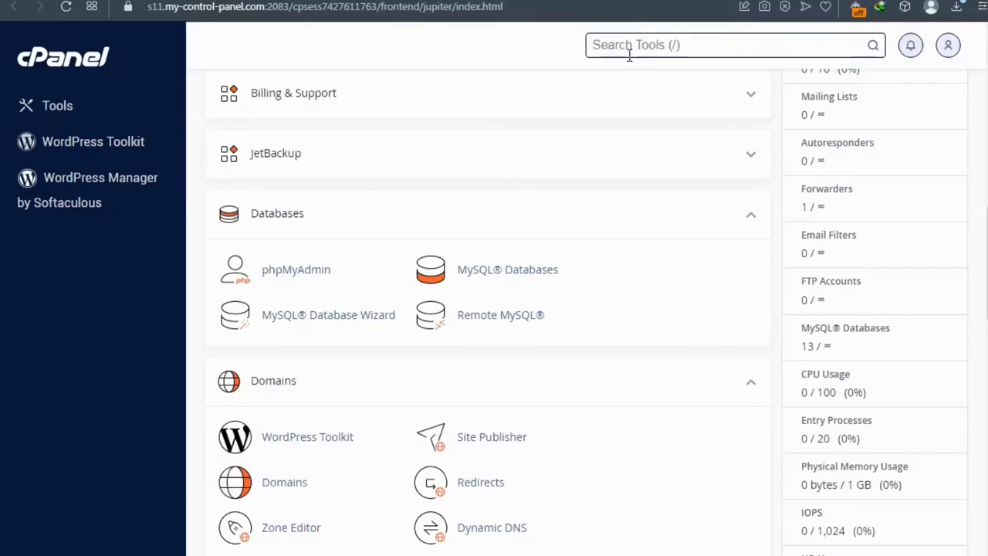
{"action": "type", "text": "file"}
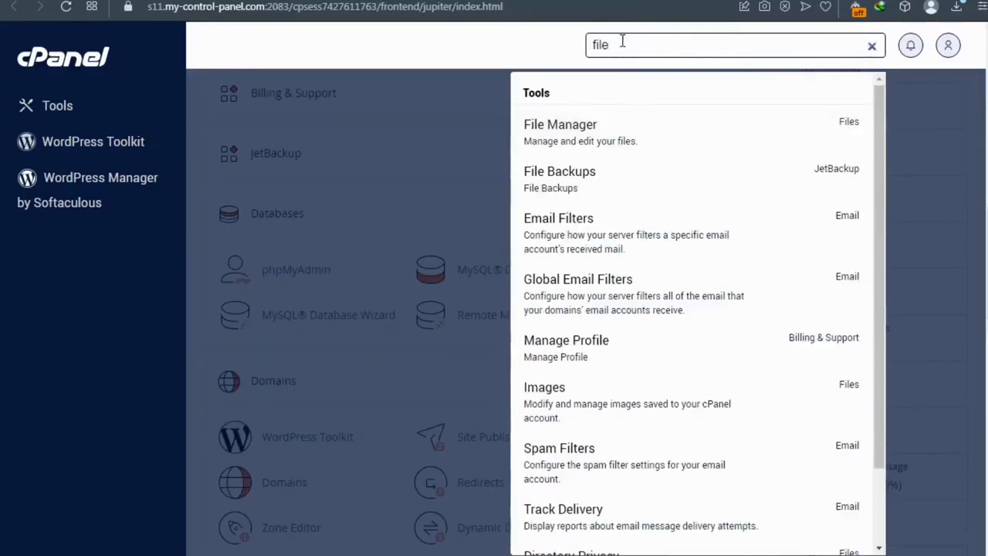
{"action": "key", "text": "BackSpace"}
{"action": "key", "text": "BackSpace"}
{"action": "key", "text": "BackSpace"}
{"action": "key", "text": "BackSpace"}
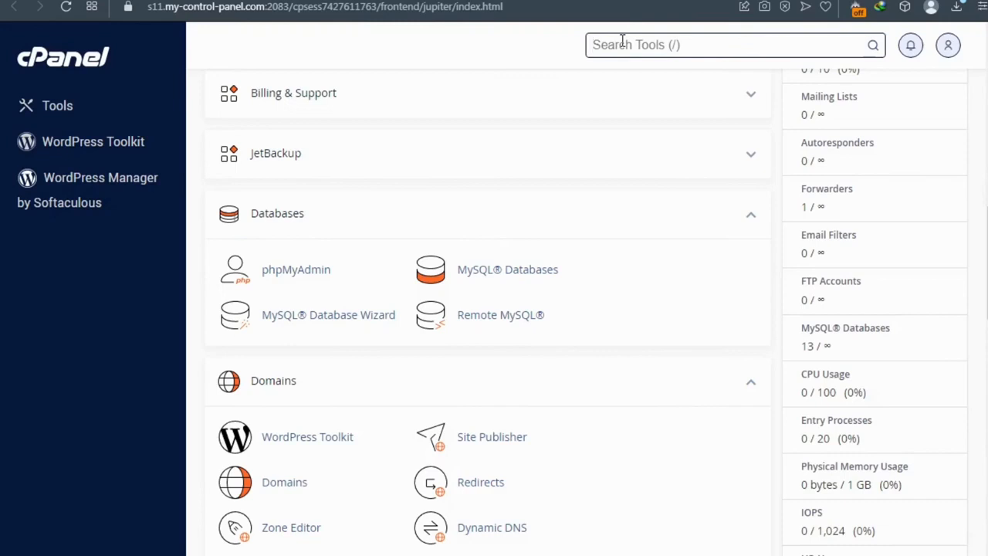
{"action": "type", "text": "back"}
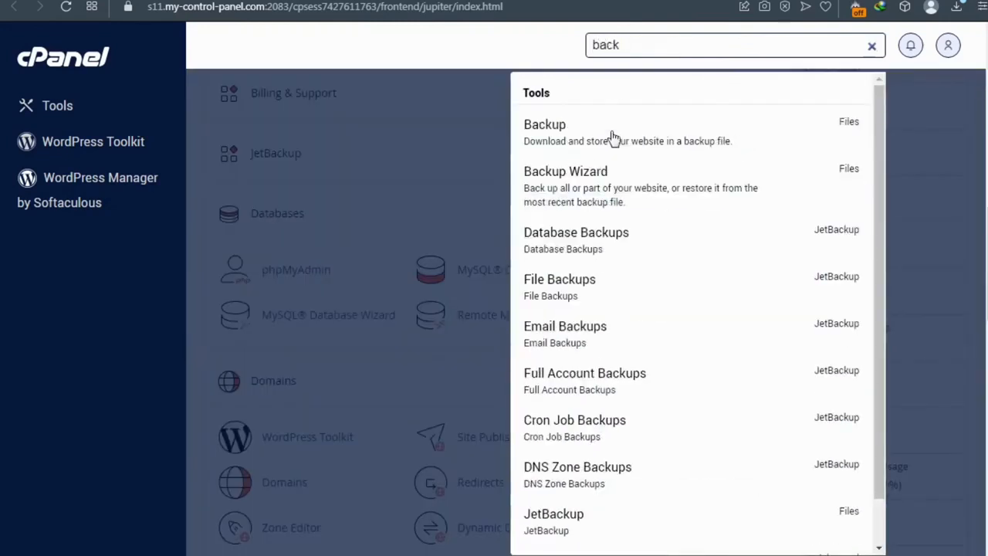
{"action": "left_click", "coordinate": [433, 112]}
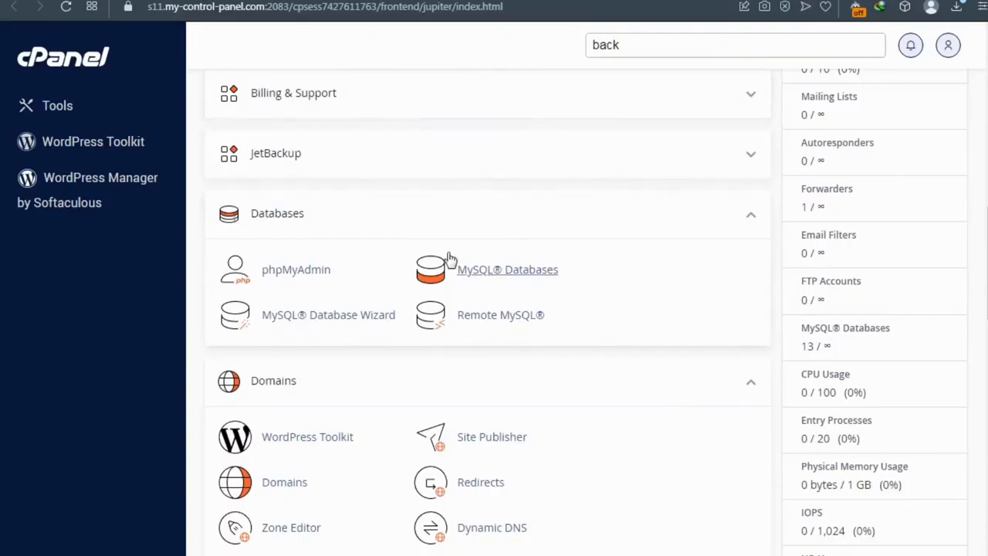
Step: Scroll the nsolotech.ml product details page to find the Log in to cPanel action
{"action": "scroll", "coordinate": [455, 258], "scroll_direction": "down", "scroll_amount": 1}
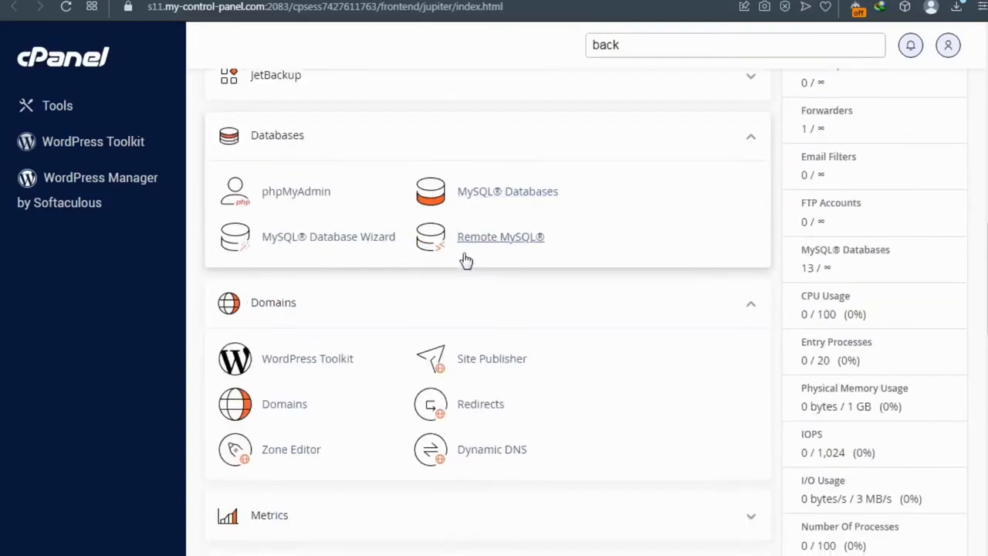
{"action": "scroll", "coordinate": [501, 262], "scroll_direction": "up", "scroll_amount": 7}
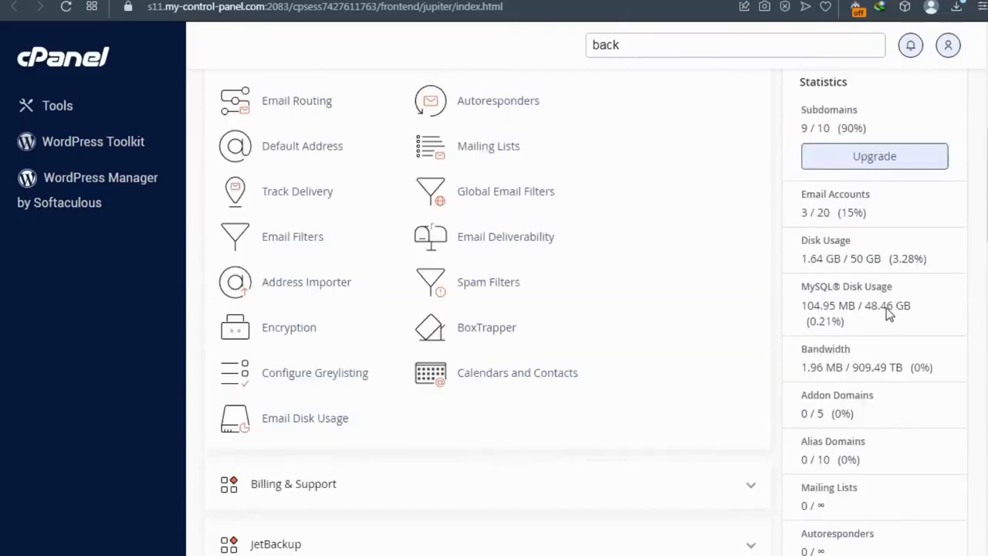
{"action": "scroll", "coordinate": [877, 292], "scroll_direction": "up", "scroll_amount": 2}
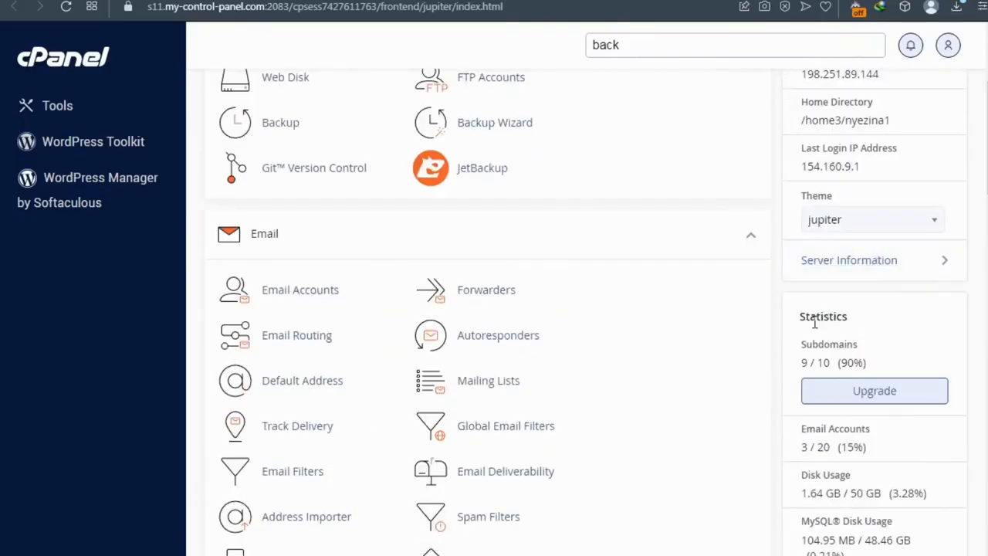
{"action": "scroll", "coordinate": [813, 323], "scroll_direction": "down", "scroll_amount": 1}
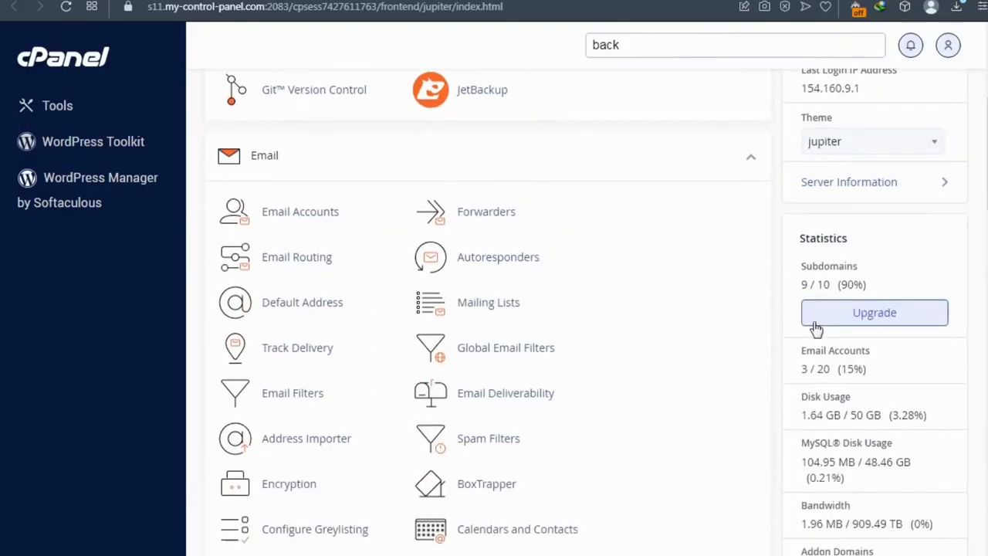
{"action": "scroll", "coordinate": [811, 278], "scroll_direction": "down", "scroll_amount": 1}
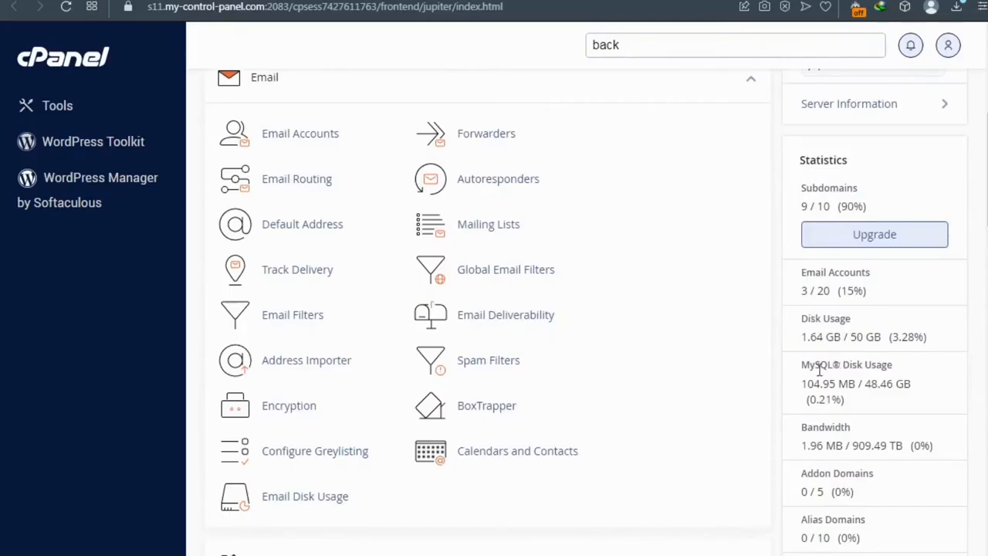
{"action": "scroll", "coordinate": [824, 472], "scroll_direction": "down", "scroll_amount": 2}
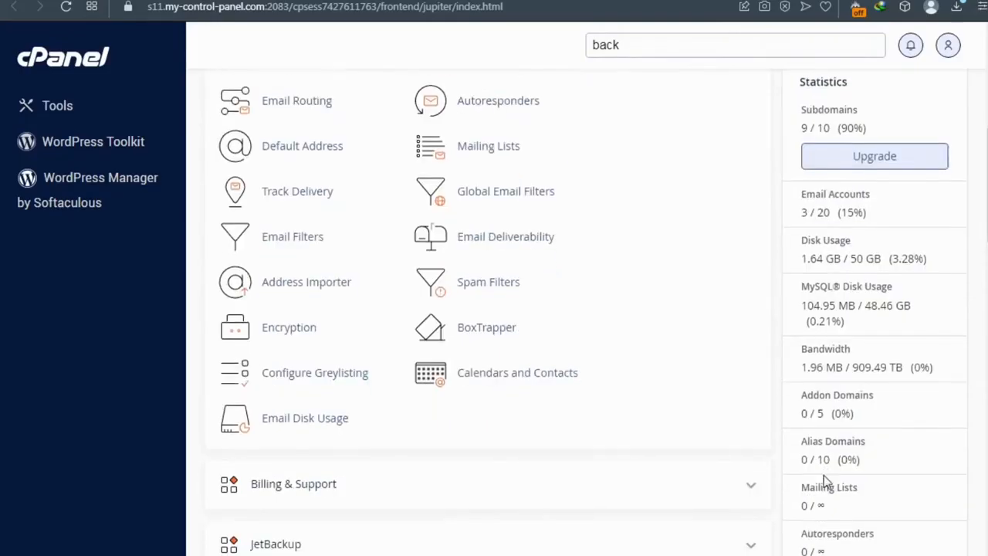
{"action": "scroll", "coordinate": [824, 478], "scroll_direction": "down", "scroll_amount": 5}
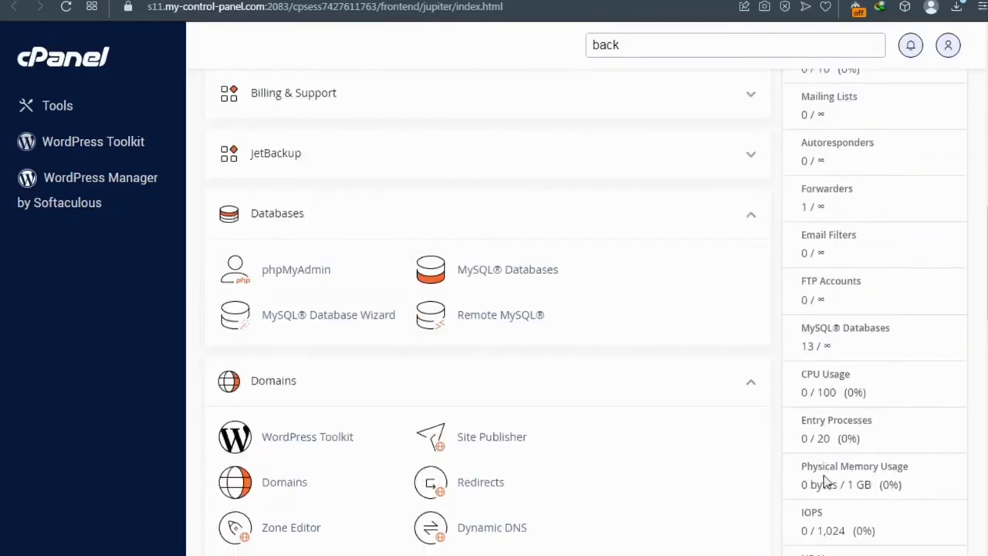
{"action": "scroll", "coordinate": [824, 480], "scroll_direction": "down", "scroll_amount": 2}
{"action": "scroll", "coordinate": [784, 452], "scroll_direction": "up", "scroll_amount": 14}
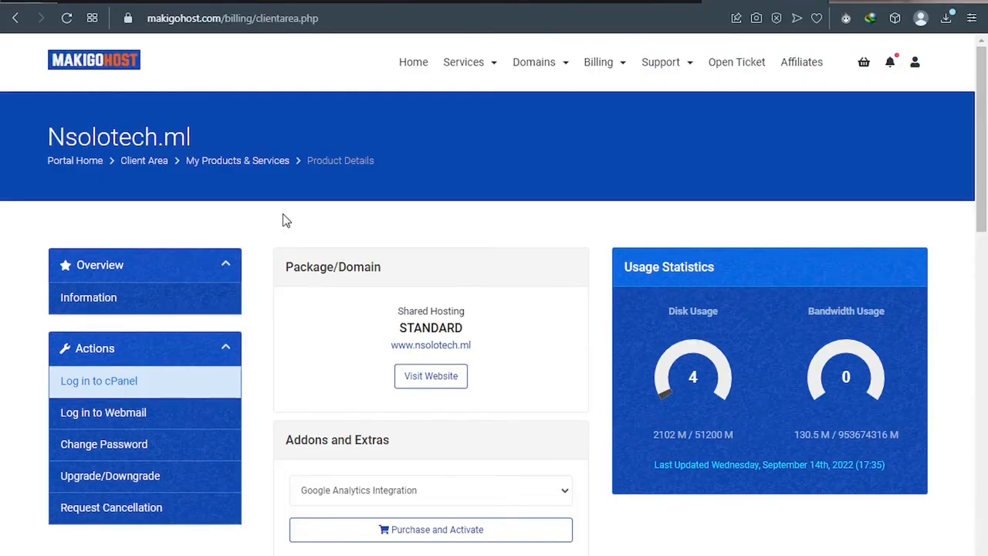
Step: Log back into cPanel and search the tools for 'softa'
{"action": "left_click", "coordinate": [117, 387]}
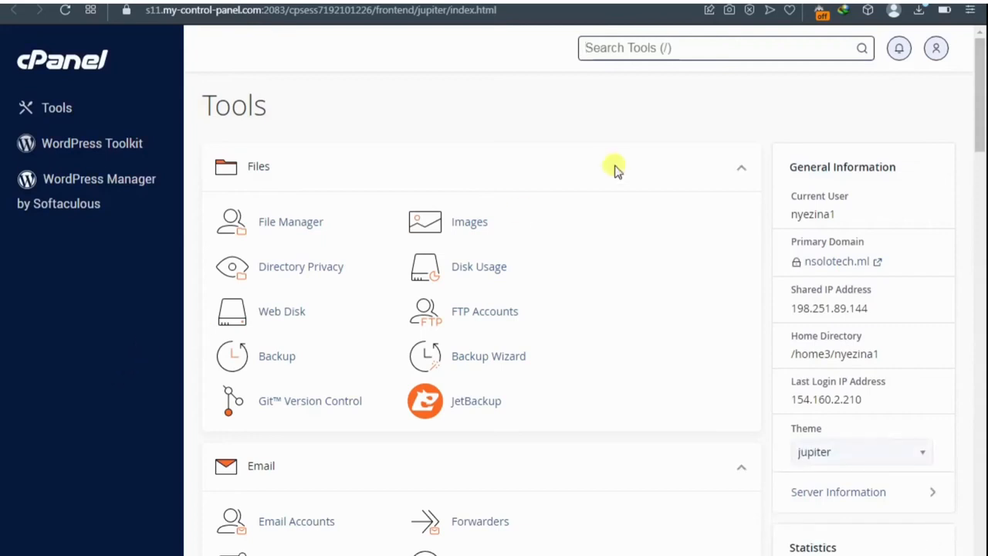
{"action": "left_click", "coordinate": [629, 46]}
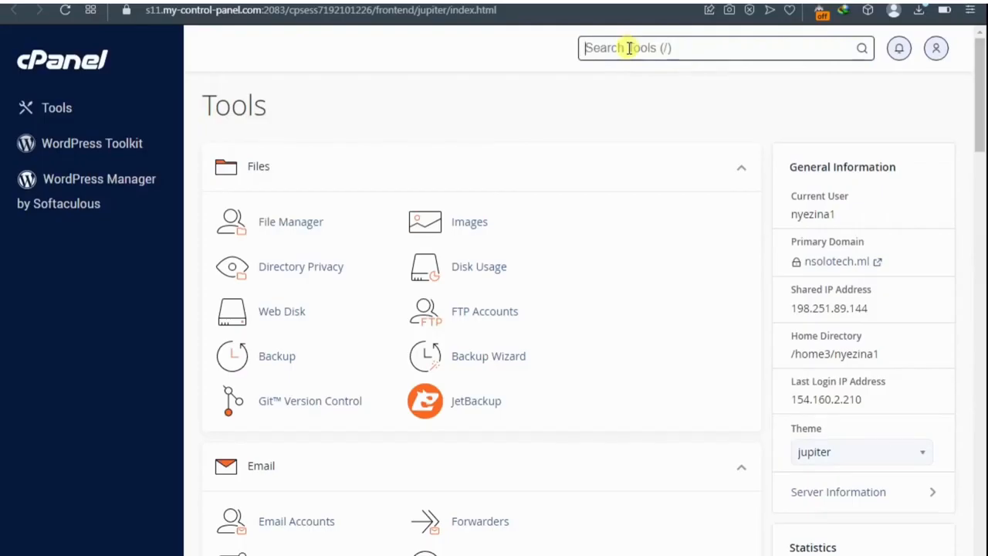
{"action": "type", "text": "softa"}
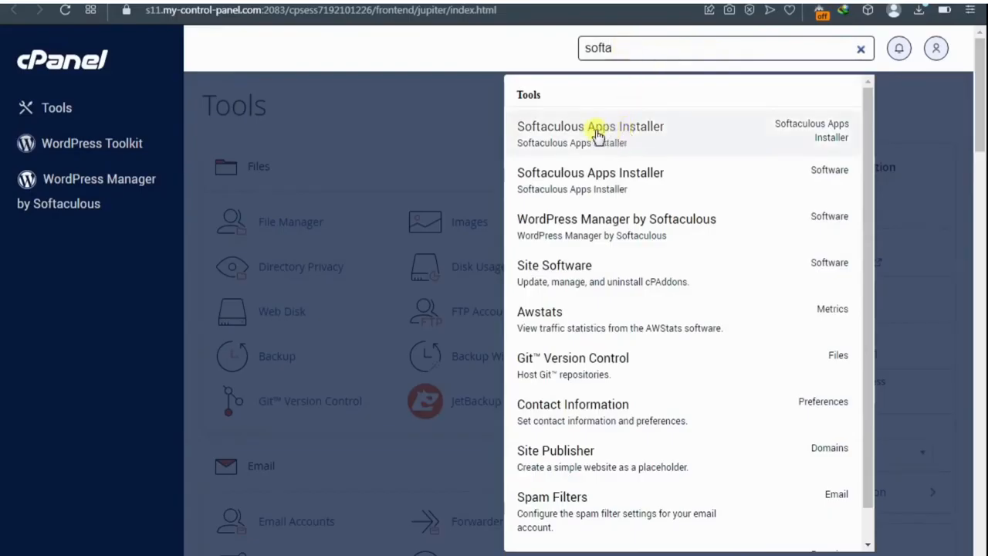
Step: Start a Softaculous WordPress install and clear 'wp' from In Directory to install at root
{"action": "left_click", "coordinate": [602, 135]}
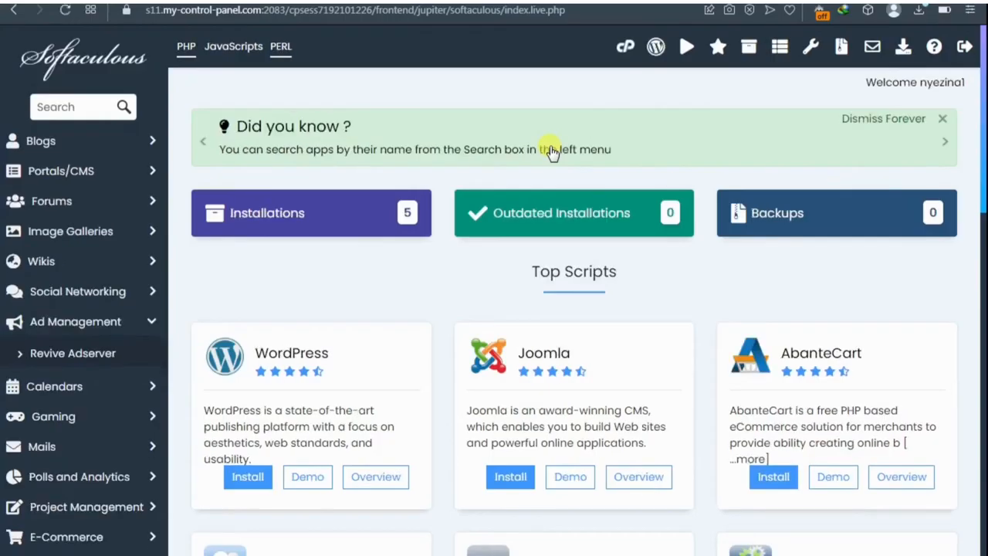
{"action": "scroll", "coordinate": [355, 286], "scroll_direction": "down", "scroll_amount": 1}
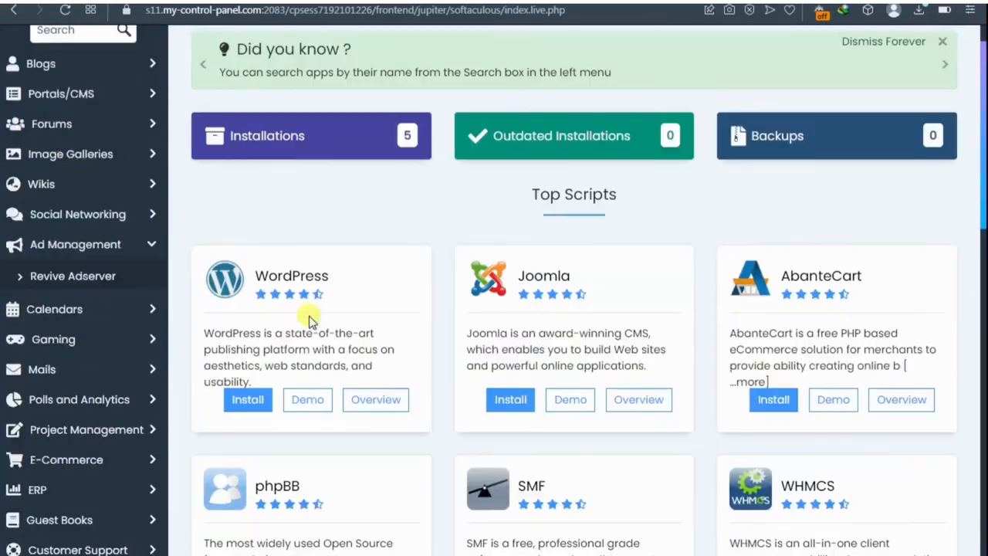
{"action": "left_click", "coordinate": [245, 404]}
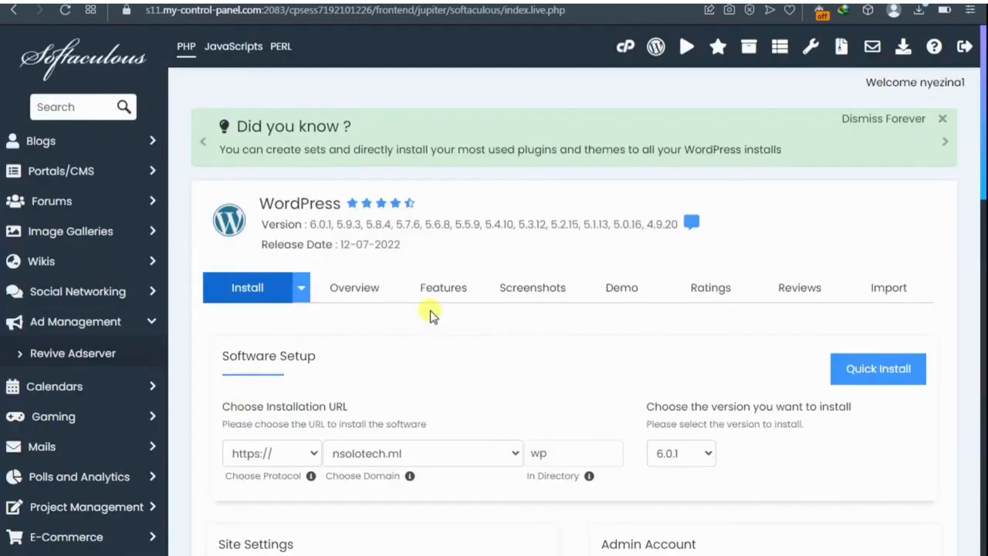
{"action": "scroll", "coordinate": [430, 316], "scroll_direction": "down", "scroll_amount": 1}
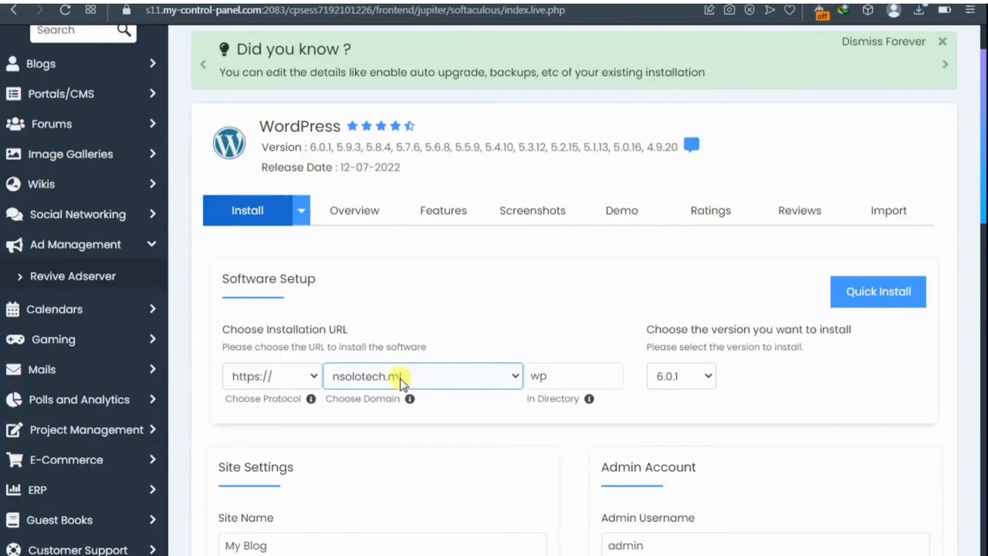
{"action": "left_click", "coordinate": [543, 376]}
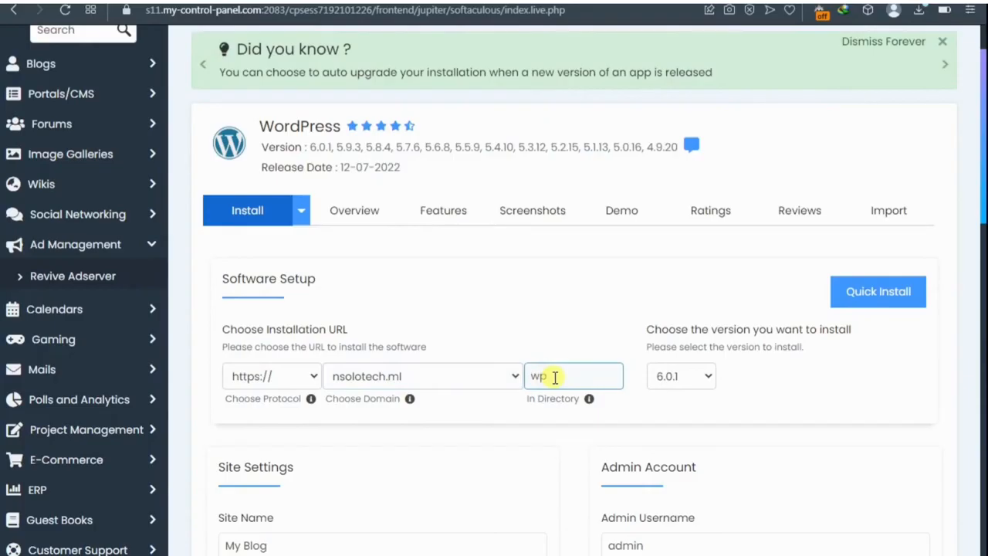
{"action": "left_click", "coordinate": [551, 379]}
{"action": "key", "text": "BackSpace"}
{"action": "key", "text": "BackSpace"}
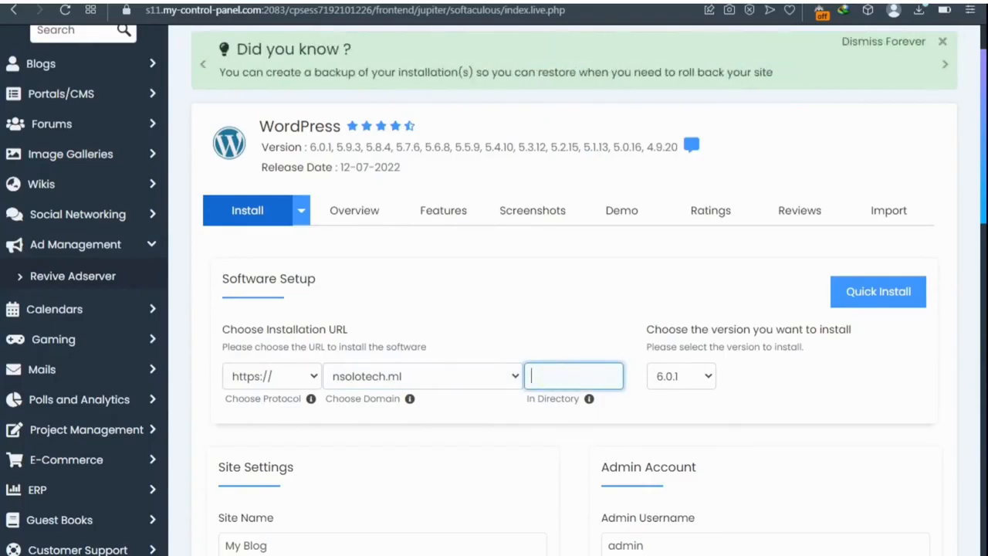
{"action": "scroll", "coordinate": [425, 381], "scroll_direction": "down", "scroll_amount": 2}
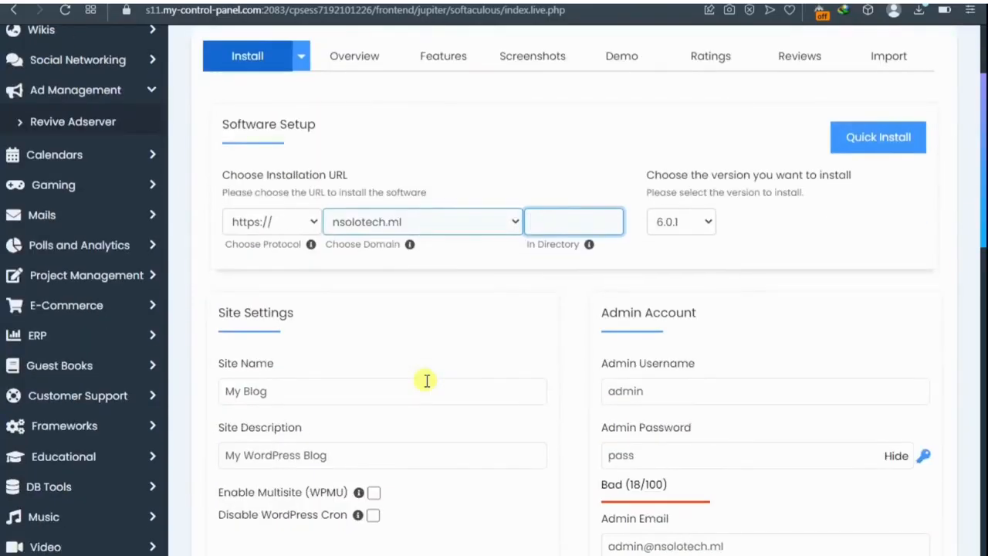
{"action": "scroll", "coordinate": [426, 380], "scroll_direction": "down", "scroll_amount": 1}
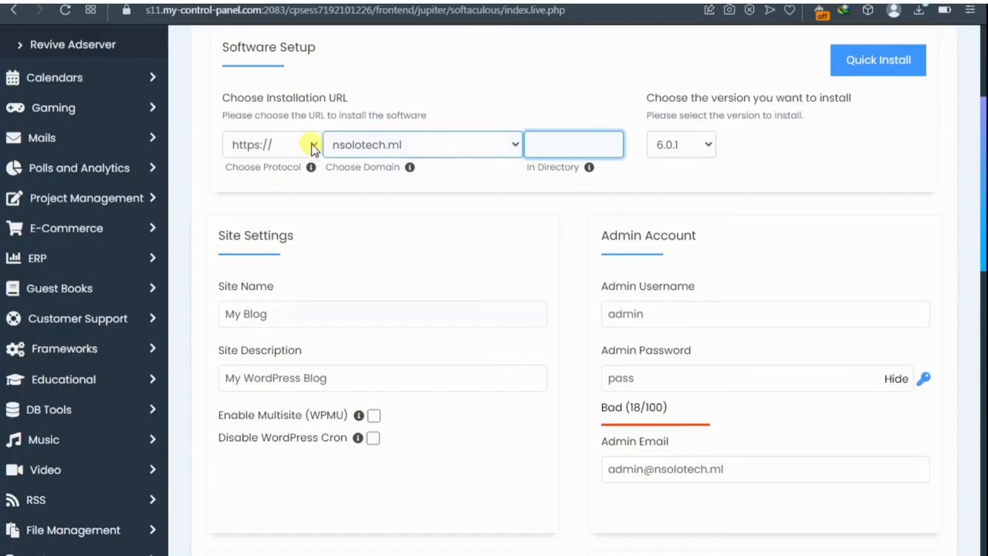
{"action": "left_click", "coordinate": [312, 147]}
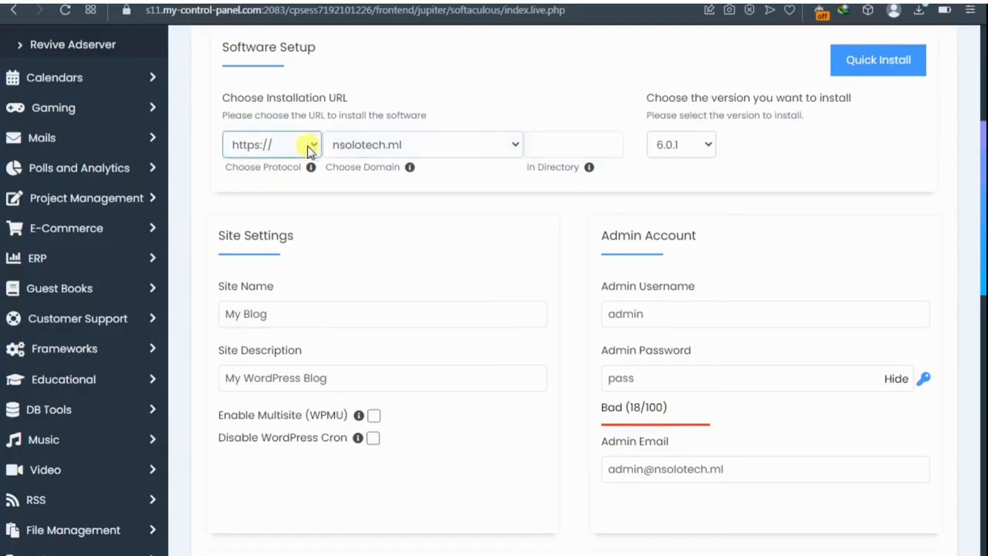
{"action": "left_click", "coordinate": [309, 147]}
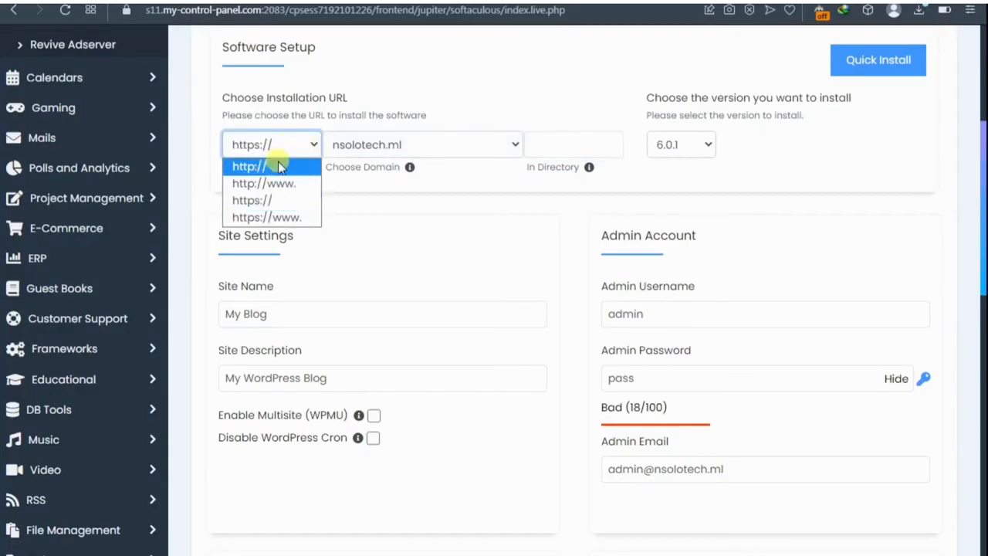
{"action": "left_click", "coordinate": [276, 218]}
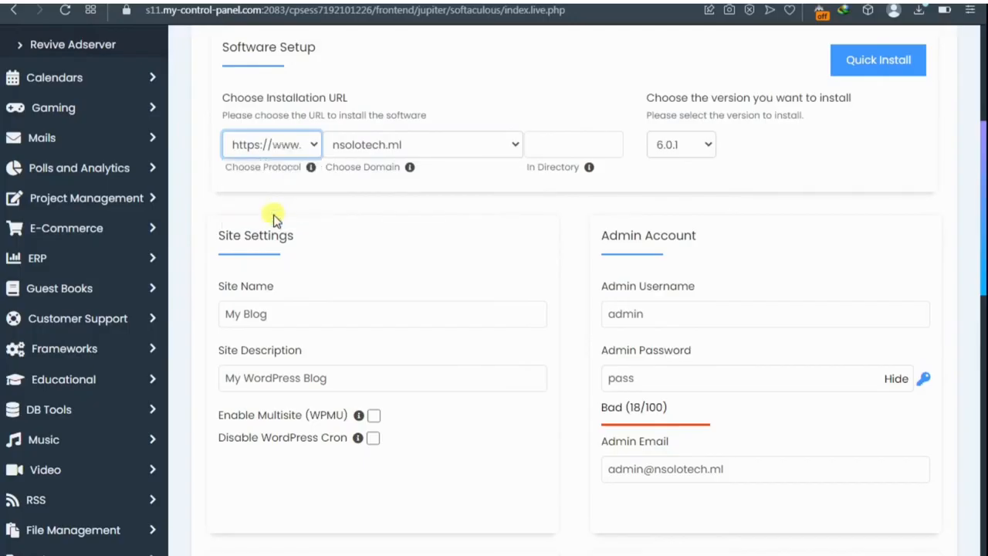
{"action": "left_click", "coordinate": [289, 156]}
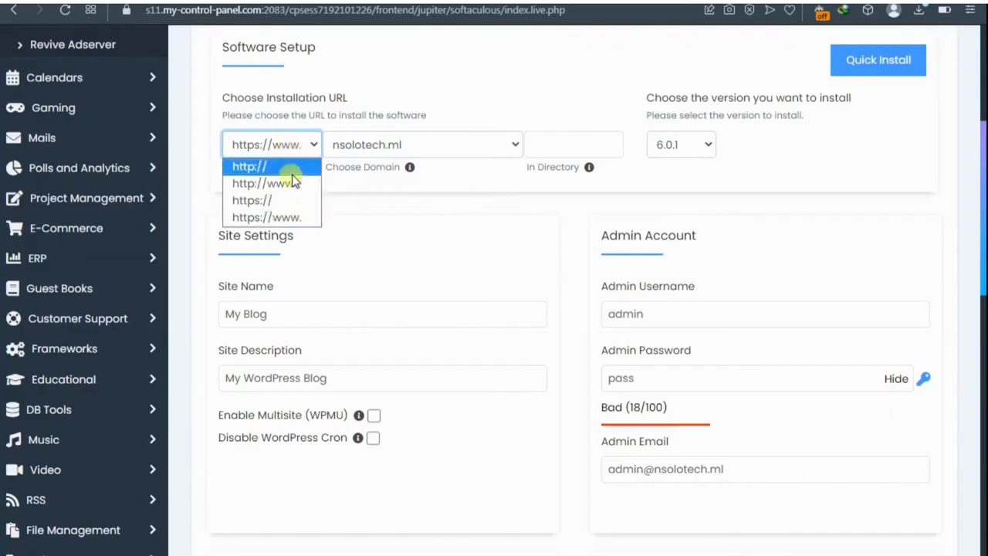
{"action": "left_click", "coordinate": [286, 208]}
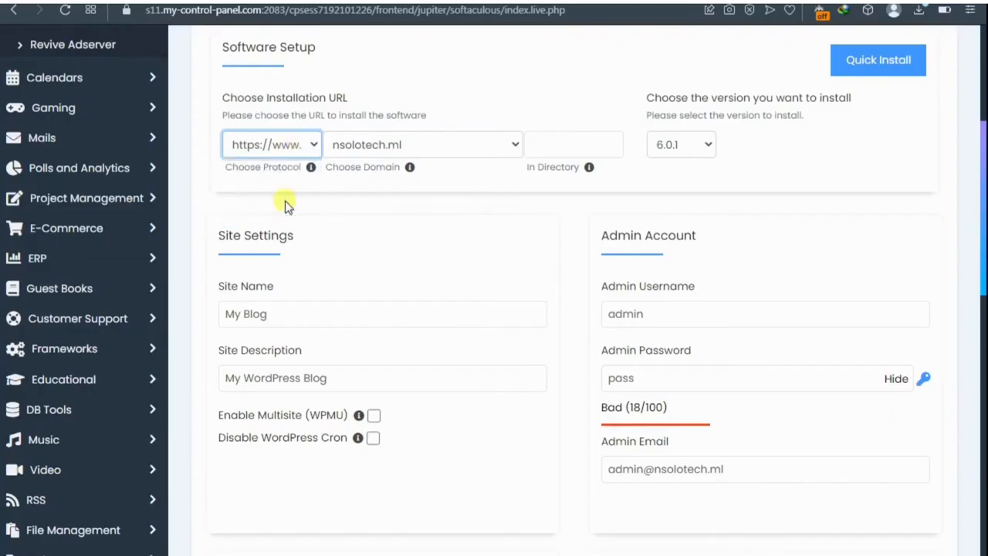
{"action": "left_click", "coordinate": [297, 147]}
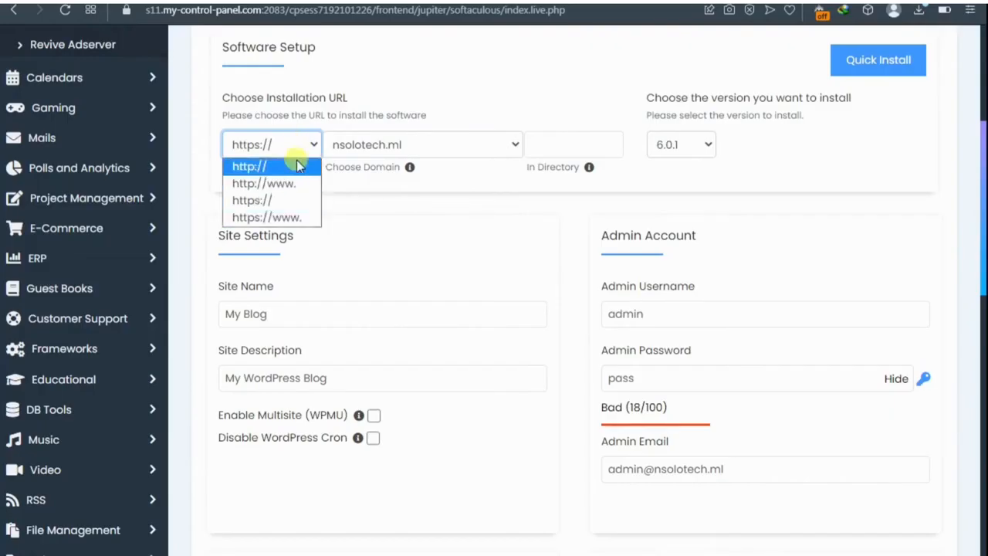
{"action": "left_click", "coordinate": [283, 202]}
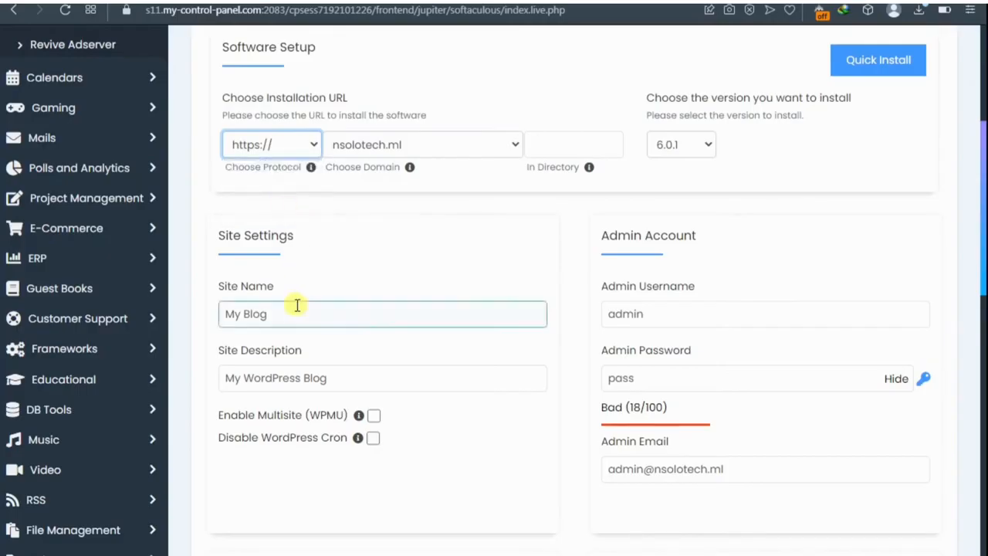
{"action": "left_click", "coordinate": [268, 311]}
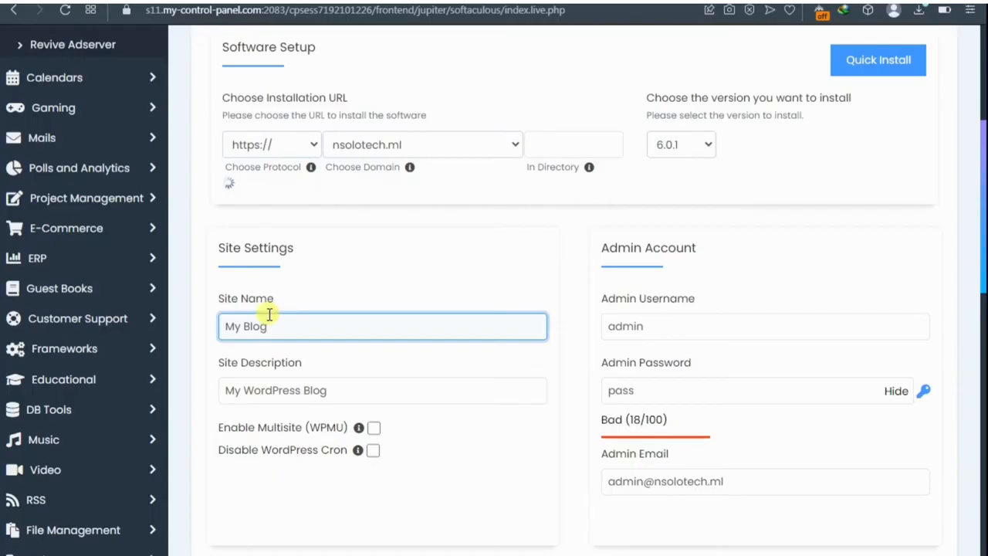
Step: Replace 'My Blog' with FirstSite and 'My WordPress Blog' with 'This is my first website'
{"action": "key", "text": "BackSpace"}
{"action": "key", "text": "BackSpace"}
{"action": "key", "text": "BackSpace"}
{"action": "key", "text": "BackSpace"}
{"action": "key", "text": "BackSpace"}
{"action": "key", "text": "BackSpace"}
{"action": "key", "text": "BackSpace"}
{"action": "type", "text": "Fir"}
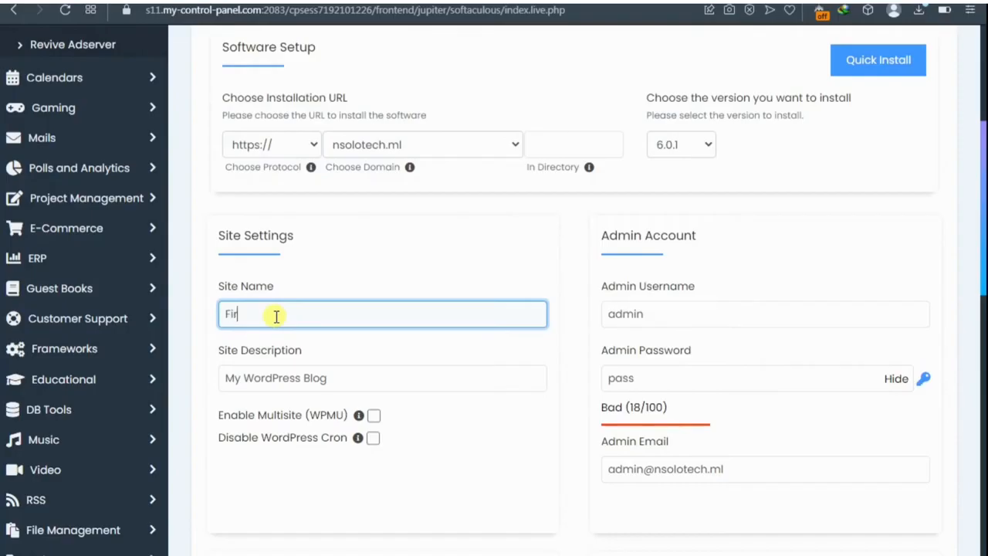
{"action": "type", "text": "stSite"}
{"action": "left_click", "coordinate": [330, 379]}
{"action": "left_click_drag", "start_coordinate": [333, 378], "coordinate": [226, 379]}
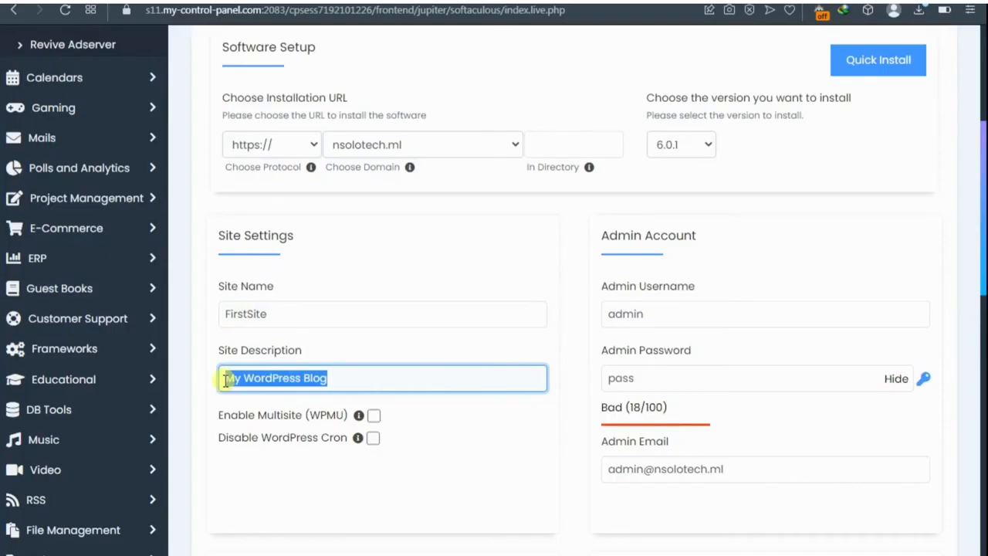
{"action": "key", "text": "BackSpace"}
{"action": "type", "text": "Th"}
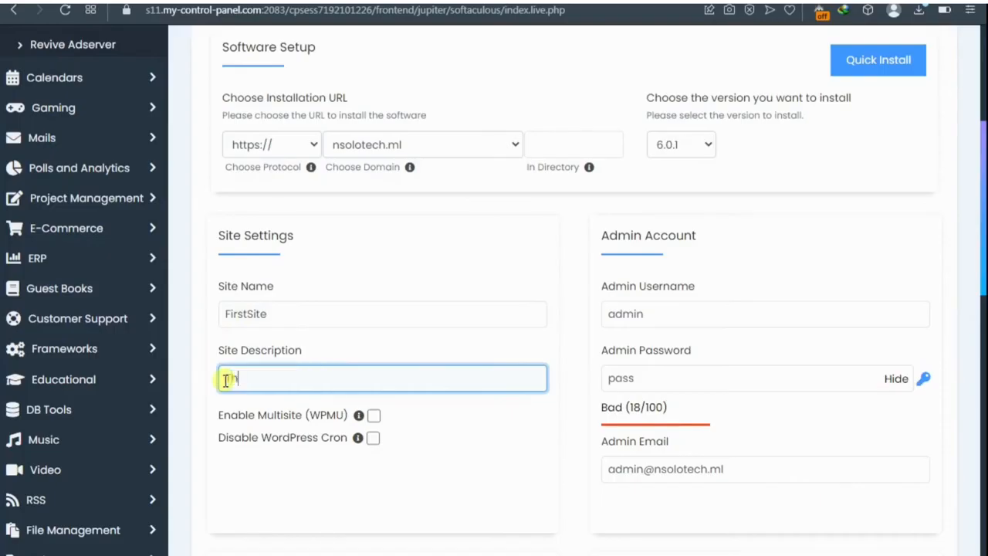
{"action": "type", "text": "is is my first website"}
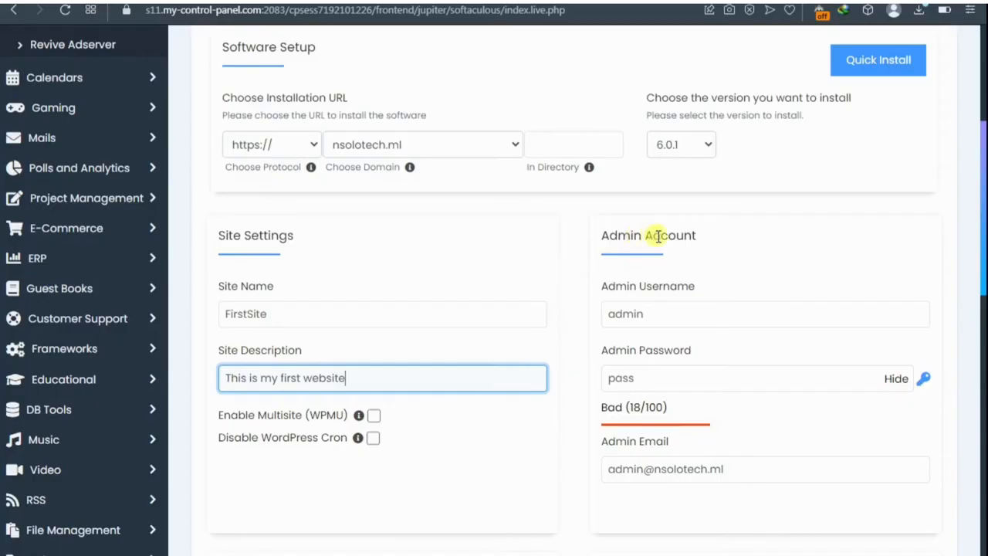
{"action": "scroll", "coordinate": [654, 287], "scroll_direction": "down", "scroll_amount": 1}
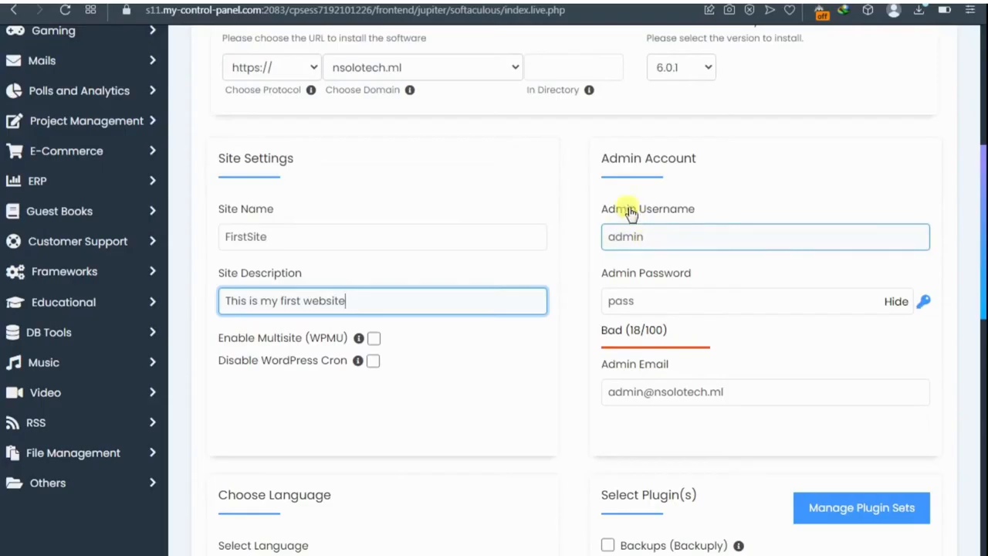
Step: Check the admin password field, then install WordPress with the default admin account
{"action": "left_click", "coordinate": [633, 298]}
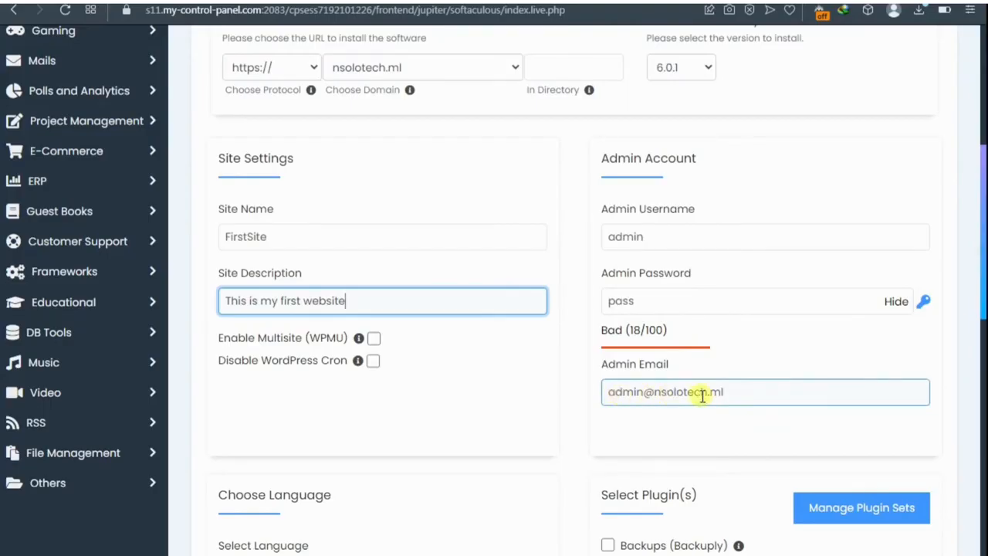
{"action": "scroll", "coordinate": [702, 395], "scroll_direction": "down", "scroll_amount": 7}
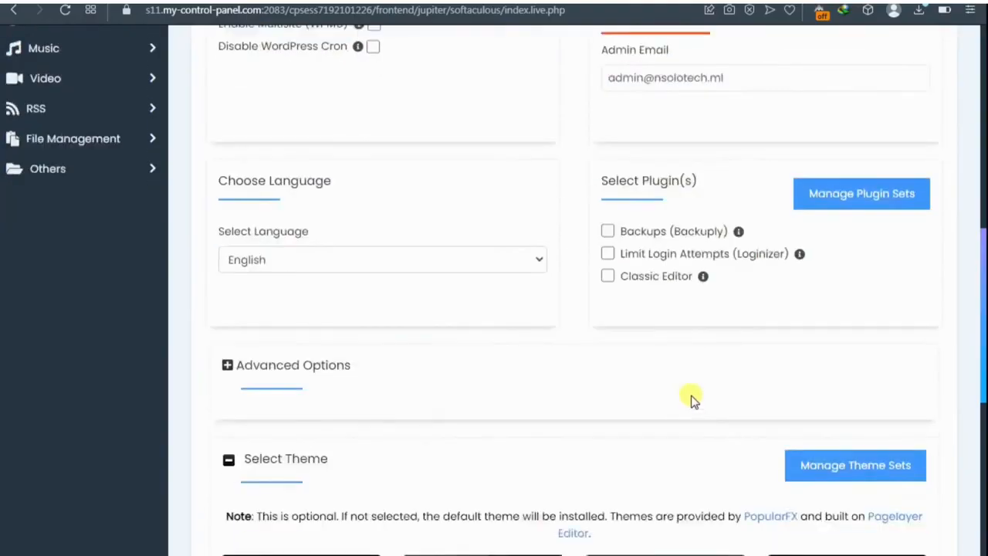
{"action": "scroll", "coordinate": [671, 401], "scroll_direction": "down", "scroll_amount": 4}
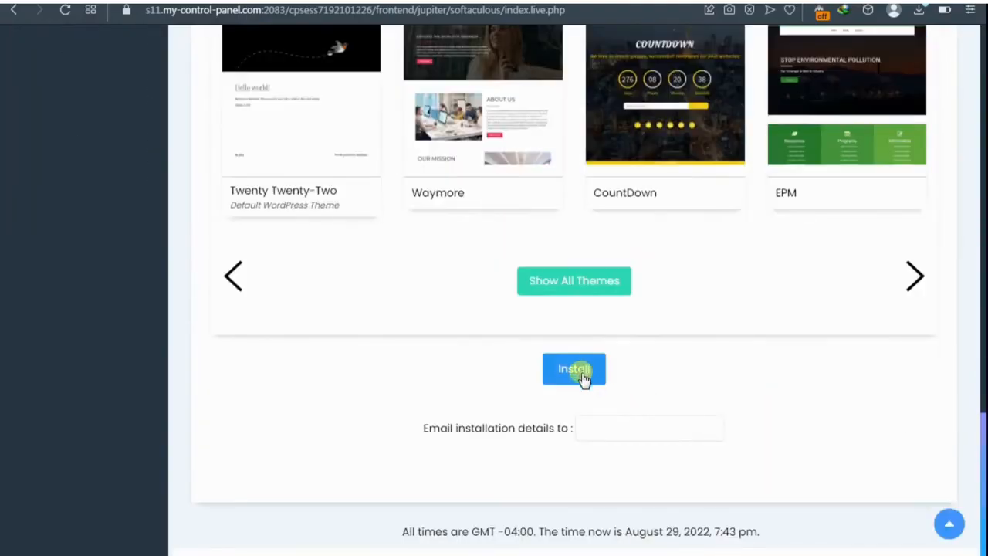
{"action": "left_click", "coordinate": [575, 369]}
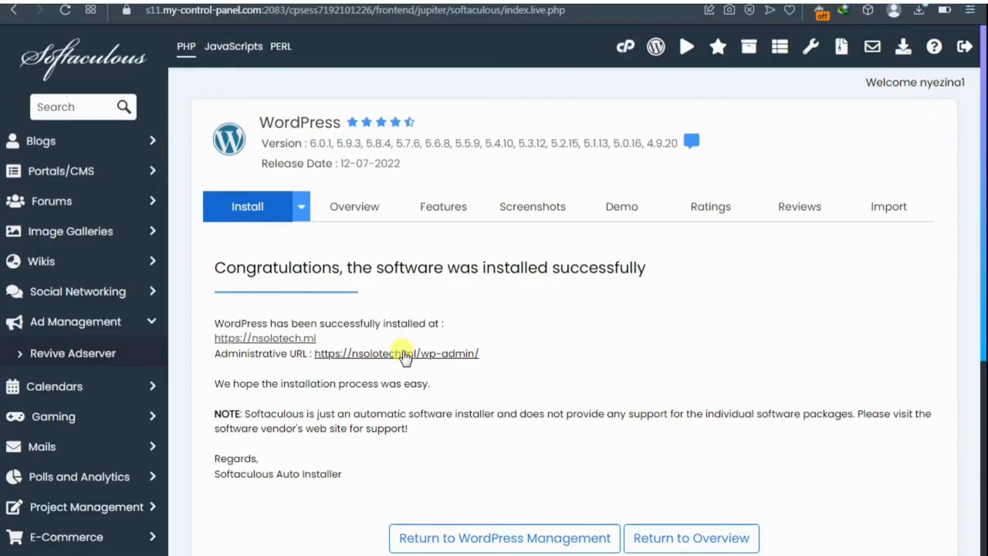
{"action": "right_click", "coordinate": [300, 343]}
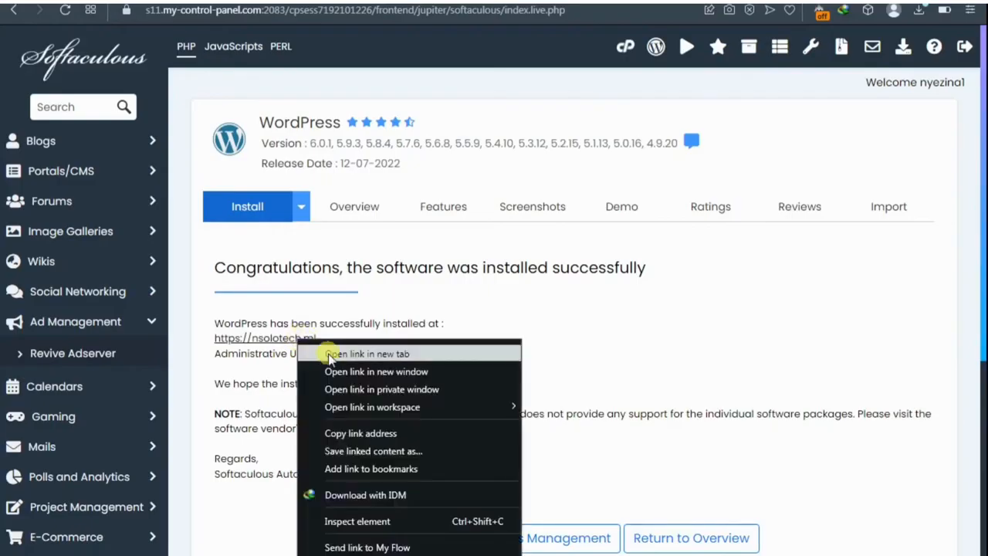
{"action": "left_click", "coordinate": [325, 349]}
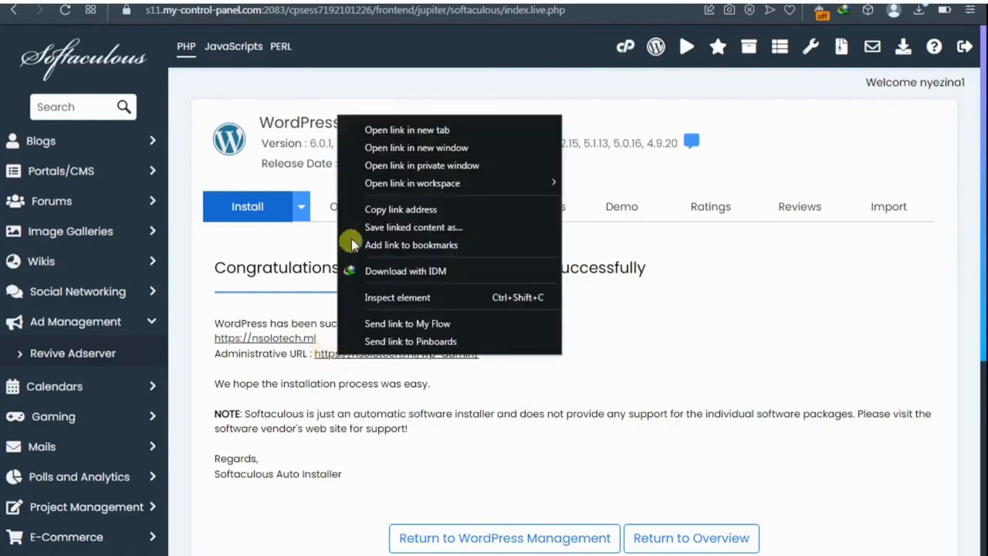
{"action": "left_click", "coordinate": [413, 131]}
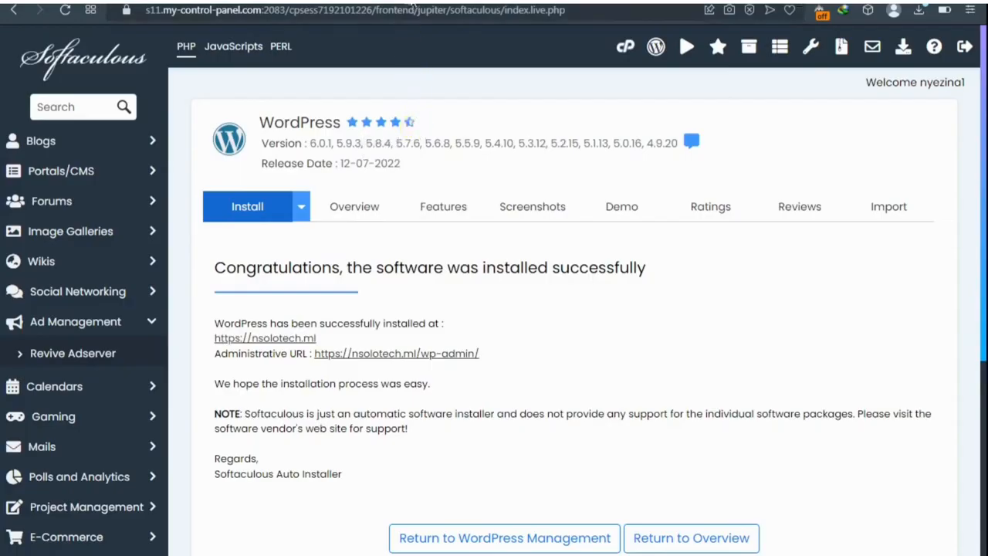
{"action": "left_click", "coordinate": [419, 2]}
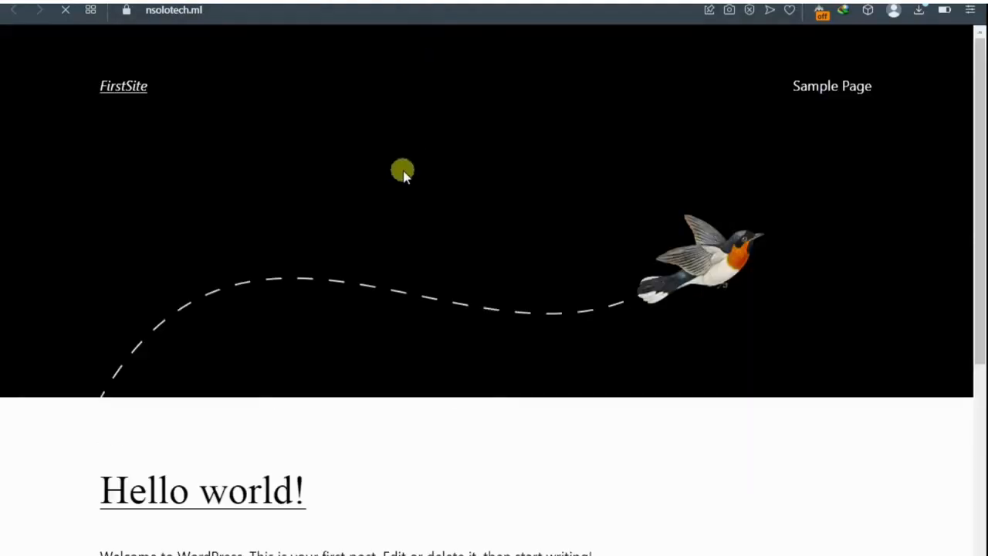
Step: Scroll over the new FirstSite home page, then go to the nsolotech.ml admin Dashboard
{"action": "scroll", "coordinate": [403, 171], "scroll_direction": "down", "scroll_amount": 3}
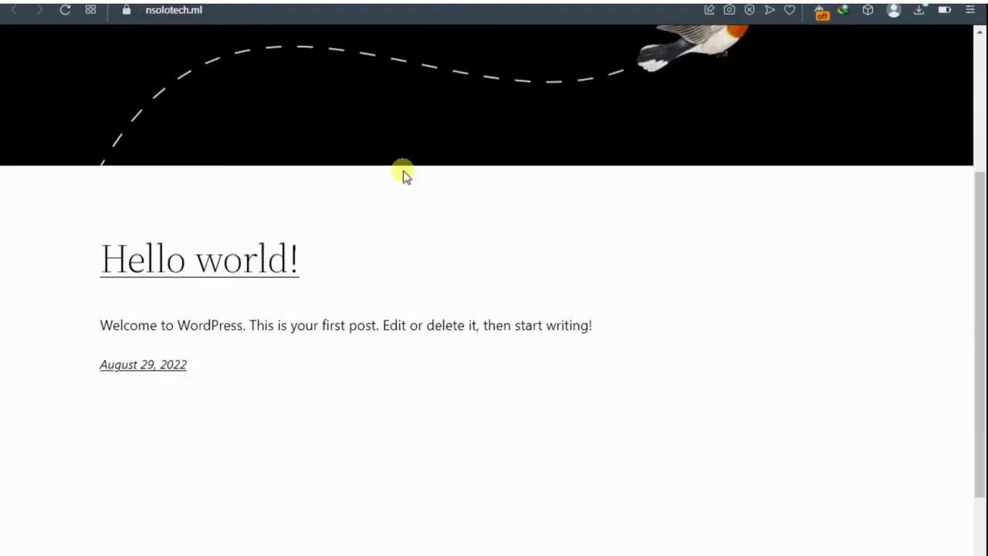
{"action": "scroll", "coordinate": [403, 174], "scroll_direction": "up", "scroll_amount": 3}
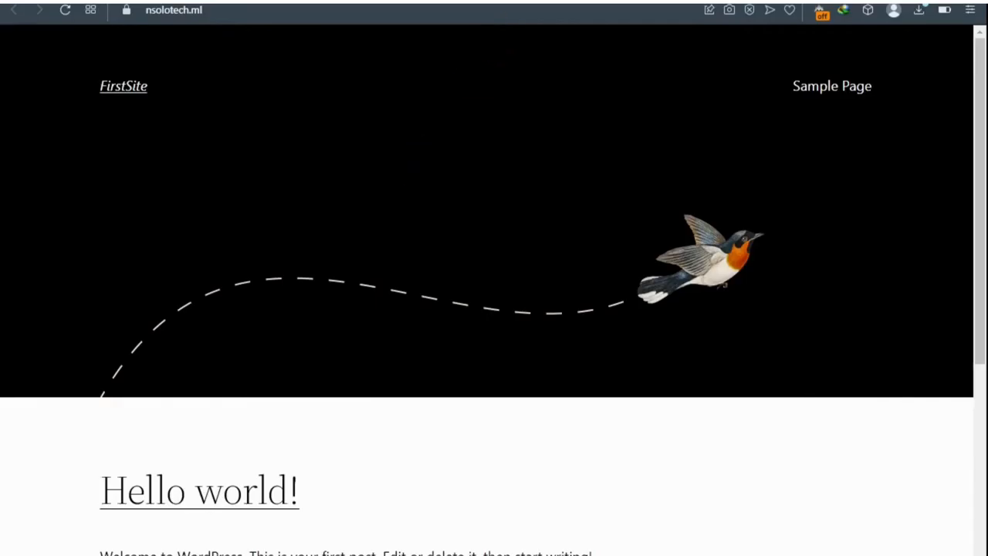
{"action": "left_click", "coordinate": [527, 1]}
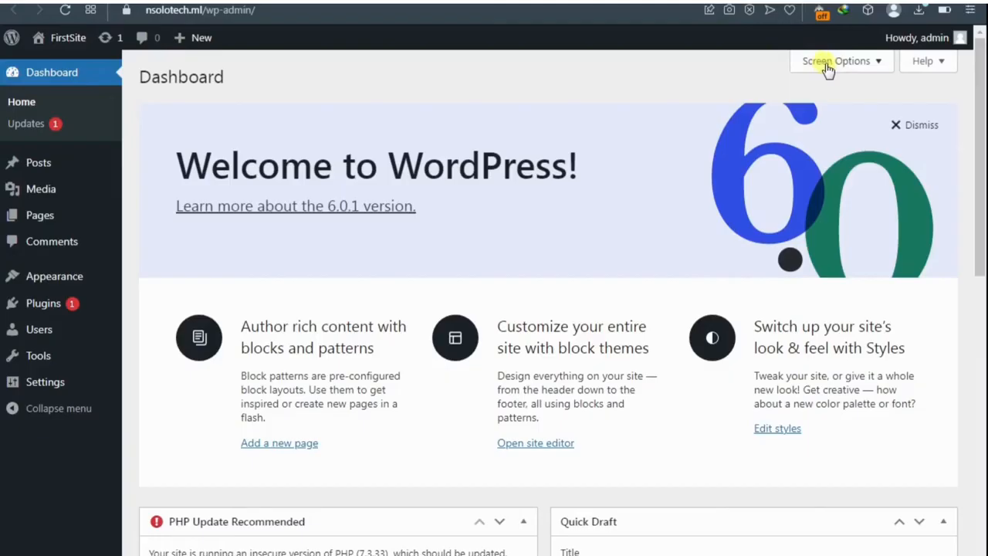
Step: In Screen Options, untick Welcome, Events and News, Quick Draft, Activity, At a Glance, Site Health and PHP Update
{"action": "left_click", "coordinate": [869, 69]}
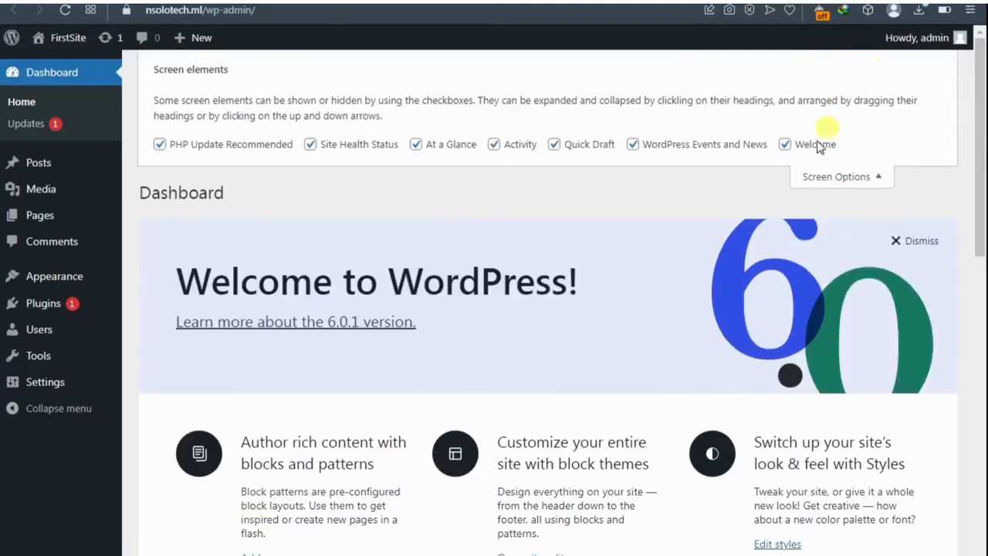
{"action": "scroll", "coordinate": [509, 357], "scroll_direction": "down", "scroll_amount": 8}
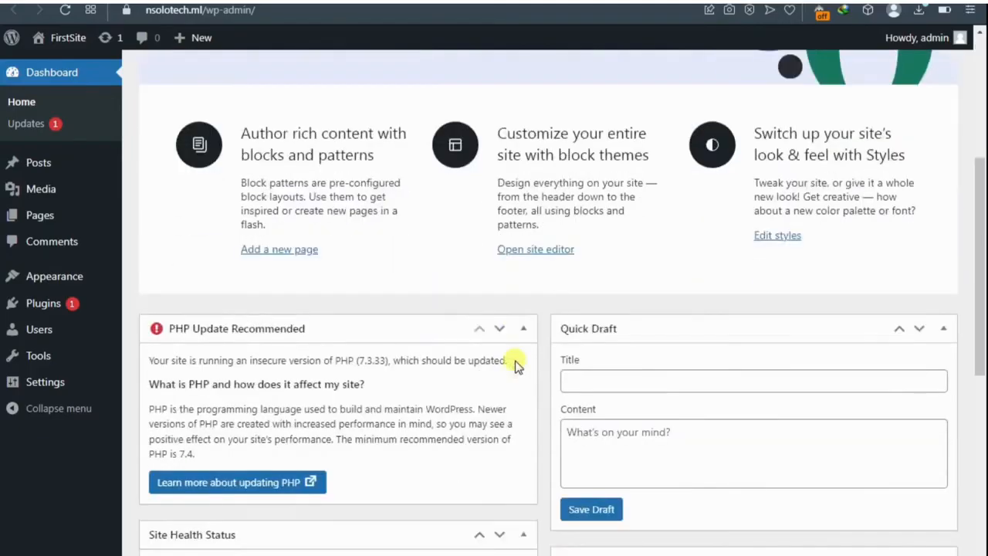
{"action": "scroll", "coordinate": [517, 366], "scroll_direction": "down", "scroll_amount": 2}
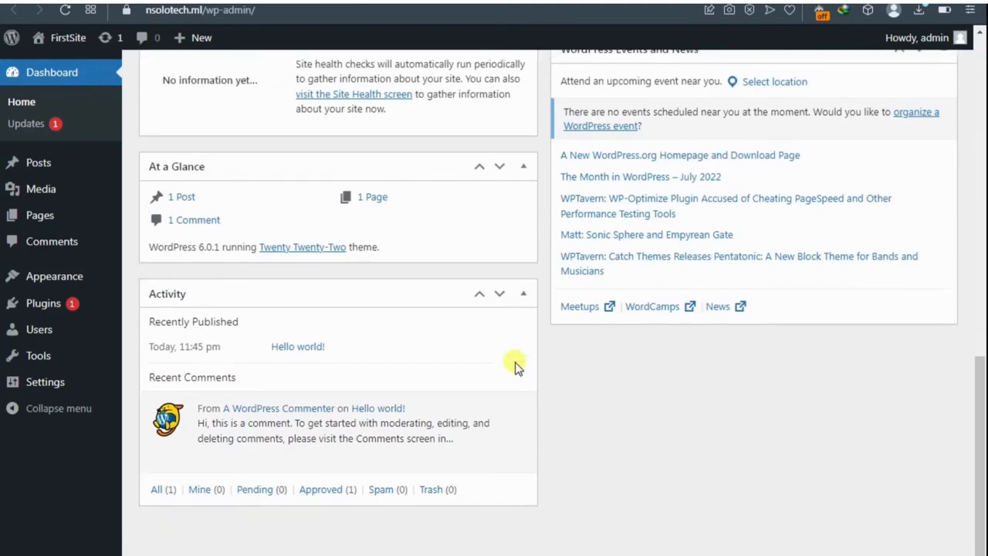
{"action": "scroll", "coordinate": [517, 366], "scroll_direction": "up", "scroll_amount": 10}
{"action": "scroll", "coordinate": [533, 345], "scroll_direction": "up", "scroll_amount": 2}
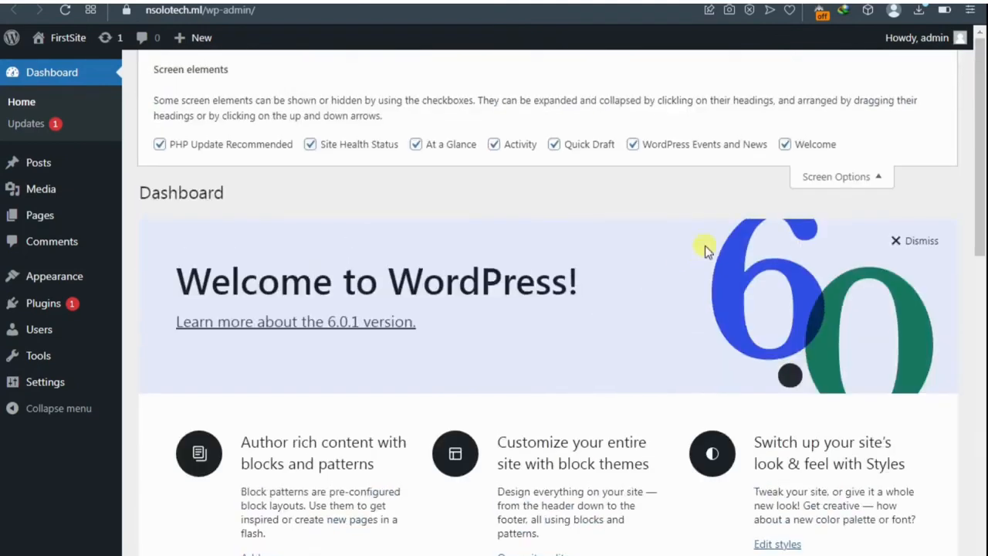
{"action": "left_click", "coordinate": [785, 147]}
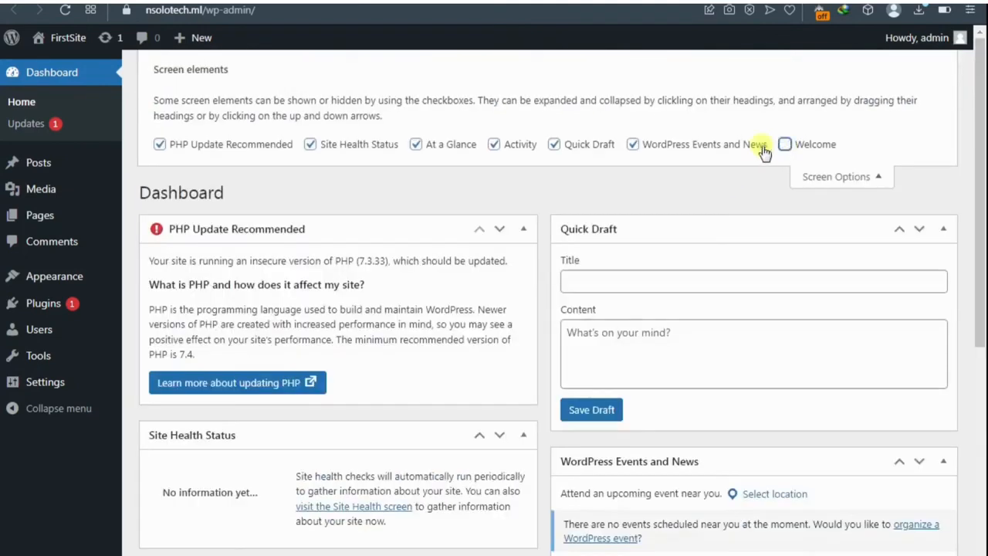
{"action": "left_click", "coordinate": [633, 146]}
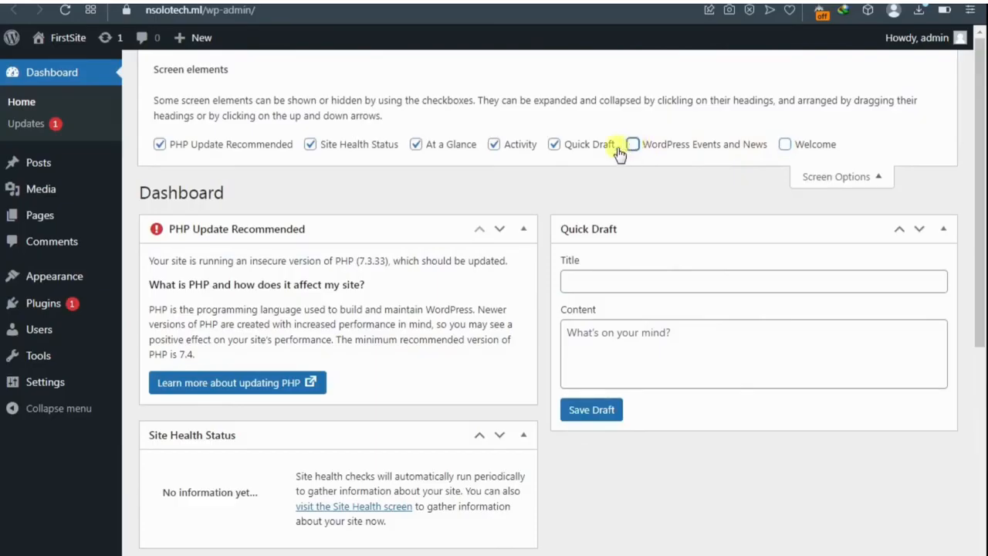
{"action": "left_click", "coordinate": [554, 147]}
{"action": "left_click", "coordinate": [494, 145]}
{"action": "left_click", "coordinate": [416, 144]}
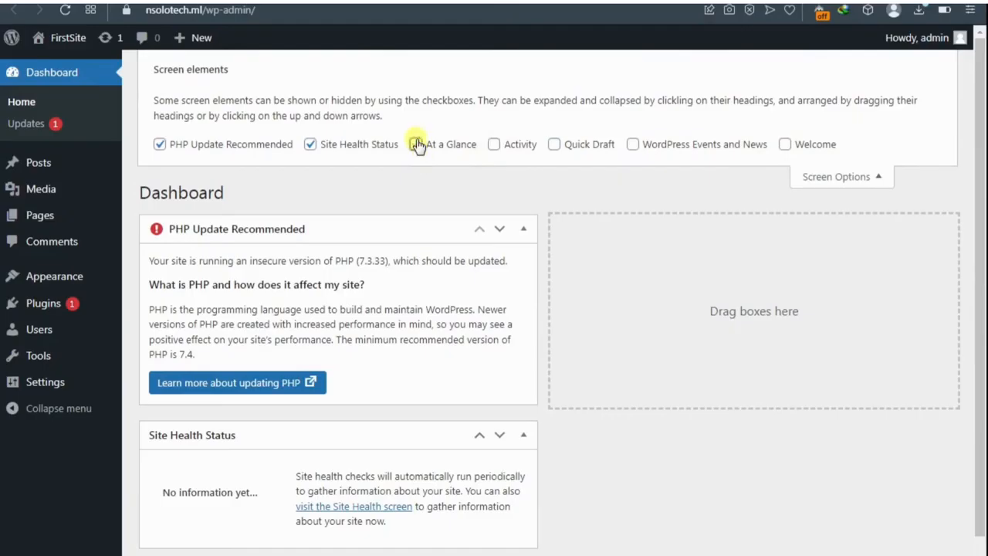
{"action": "left_click", "coordinate": [311, 148]}
{"action": "left_click", "coordinate": [159, 146]}
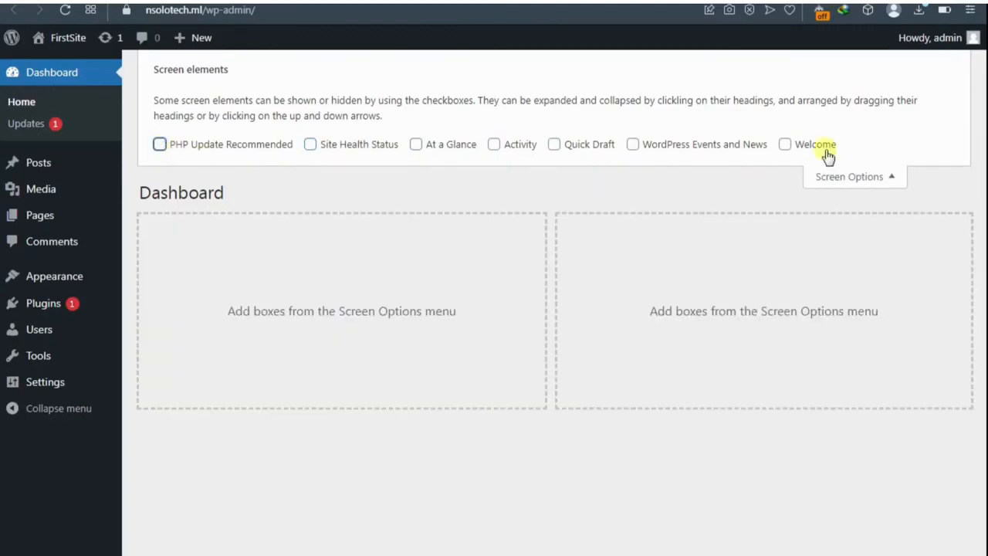
{"action": "left_click", "coordinate": [877, 179]}
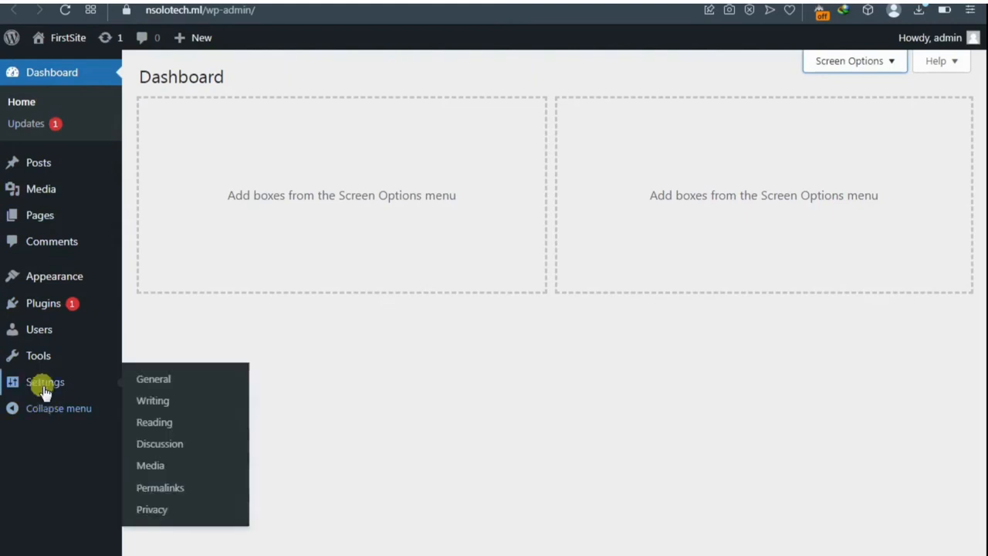
{"action": "left_click", "coordinate": [48, 123]}
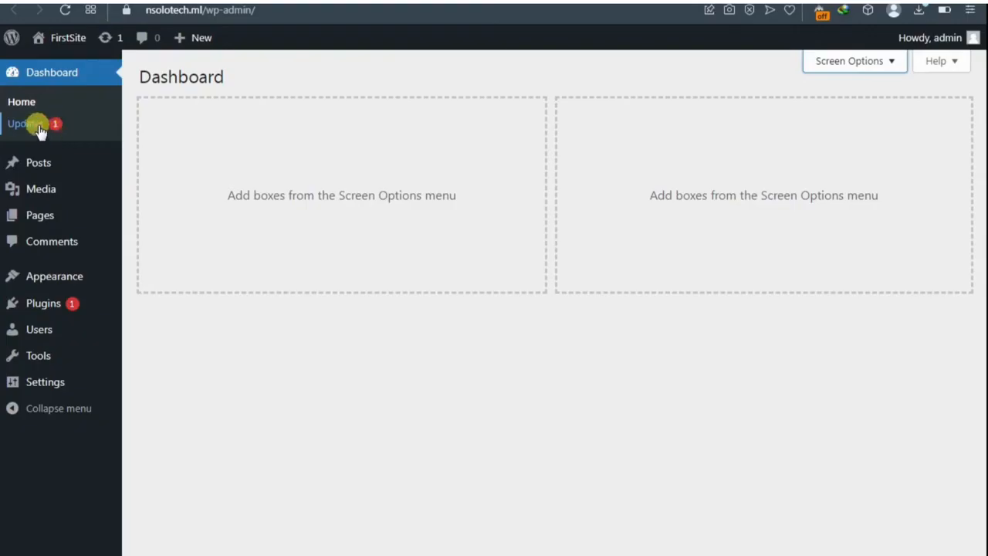
{"action": "mouse_move", "coordinate": [44, 165]}
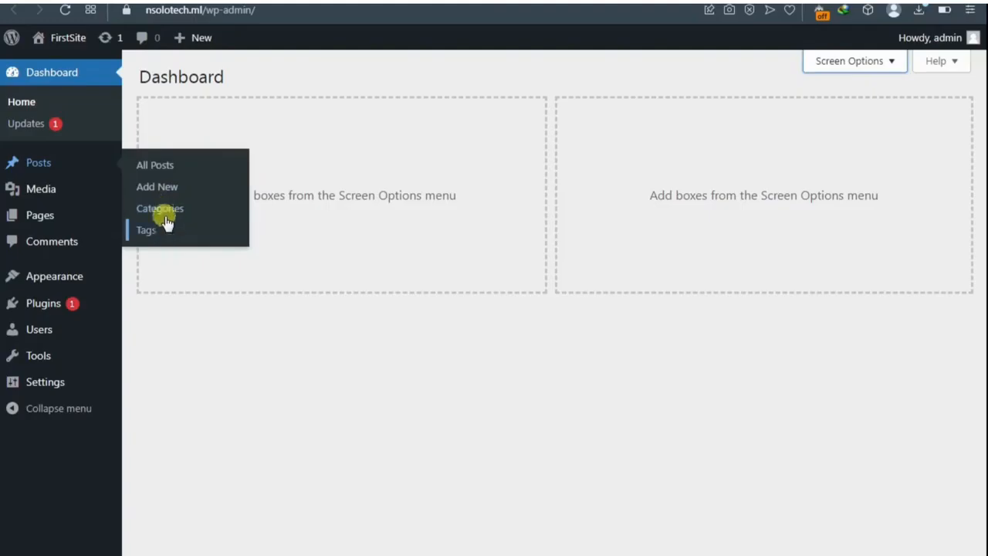
{"action": "mouse_move", "coordinate": [60, 188]}
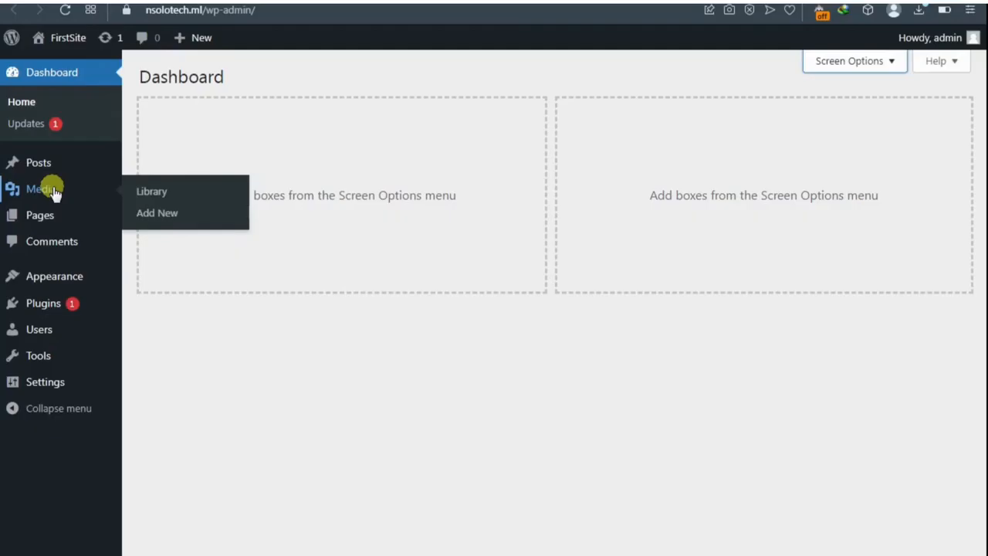
{"action": "mouse_move", "coordinate": [45, 217]}
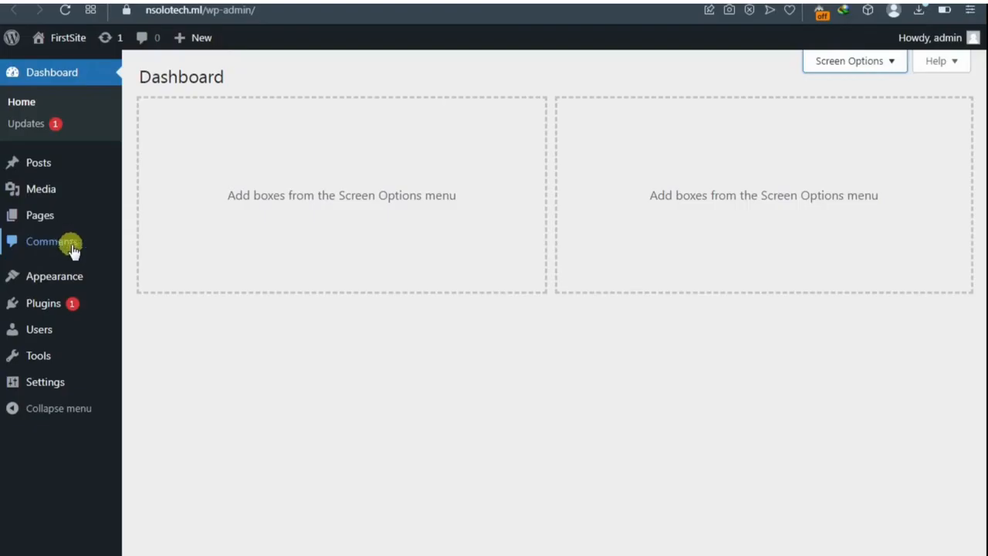
{"action": "mouse_move", "coordinate": [60, 287]}
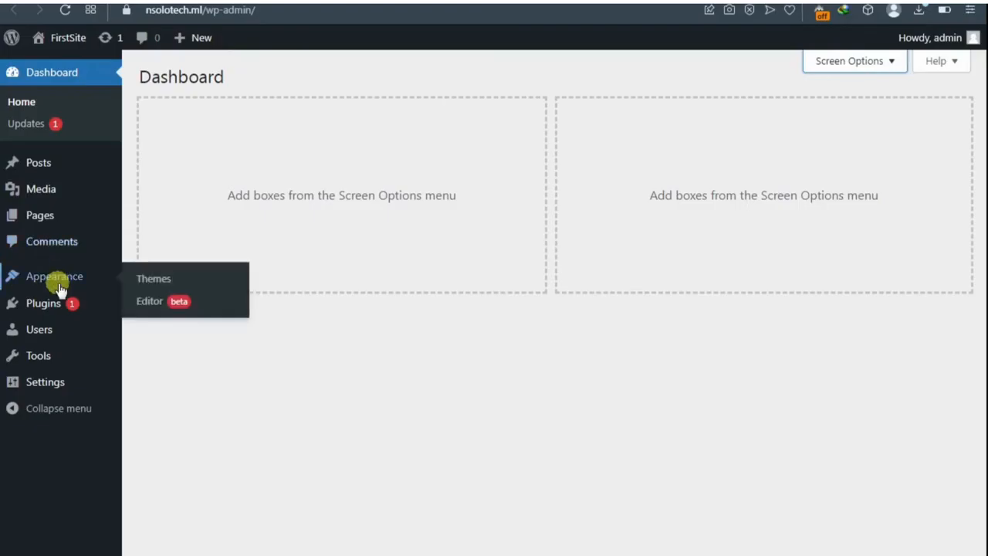
Step: Look through the Plugins, Users, Tools and Settings menus, then open Settings > General
{"action": "left_click", "coordinate": [154, 279]}
{"action": "mouse_move", "coordinate": [51, 308]}
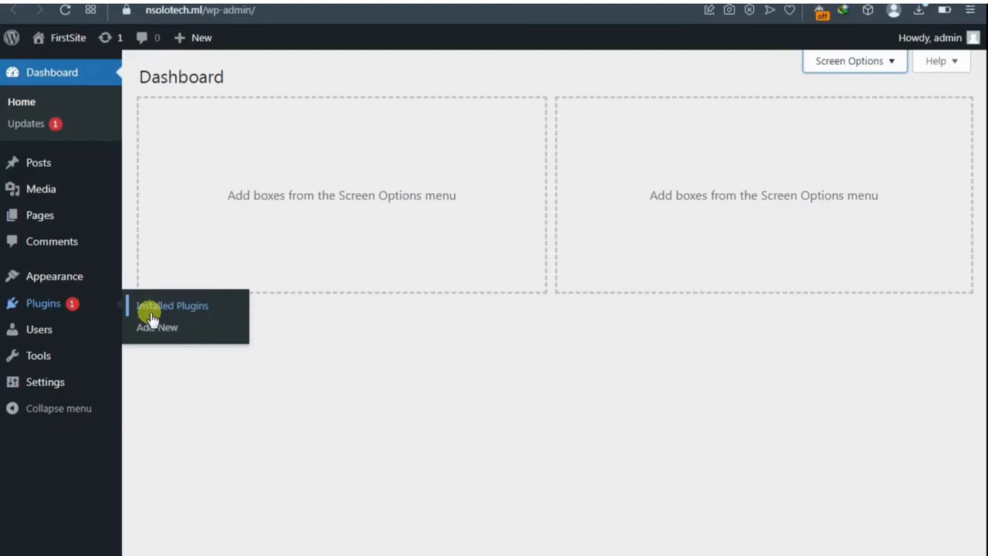
{"action": "mouse_move", "coordinate": [55, 326]}
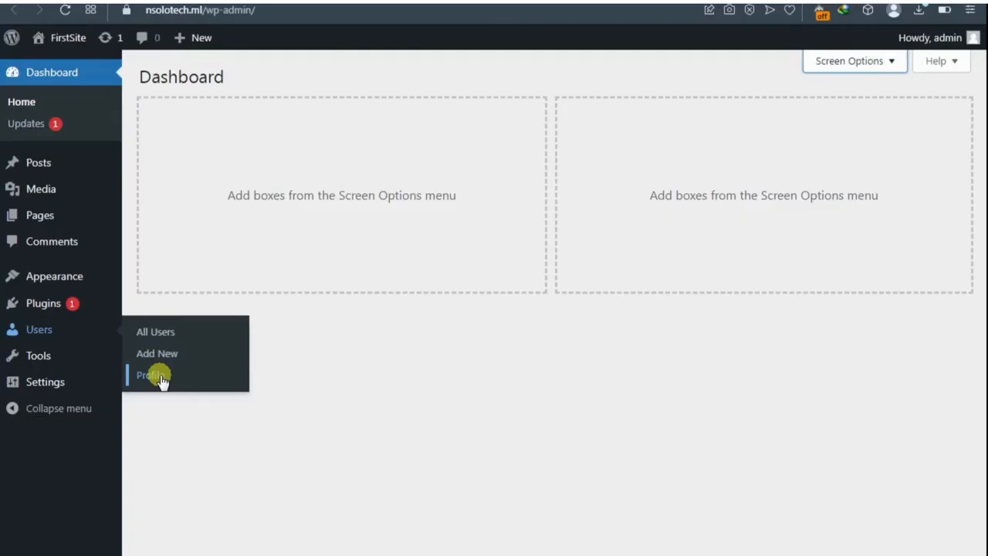
{"action": "mouse_move", "coordinate": [31, 362]}
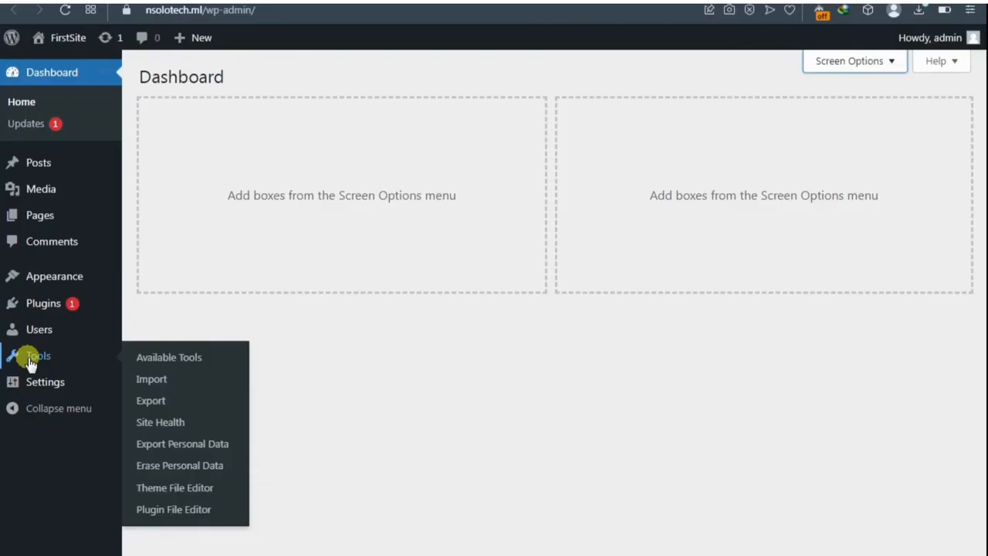
{"action": "mouse_move", "coordinate": [45, 388]}
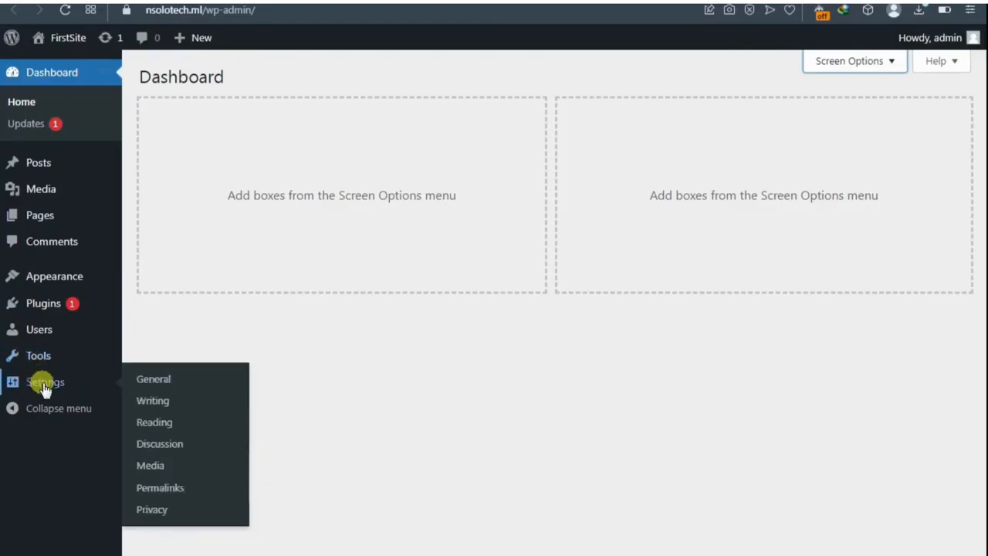
{"action": "left_click", "coordinate": [146, 382]}
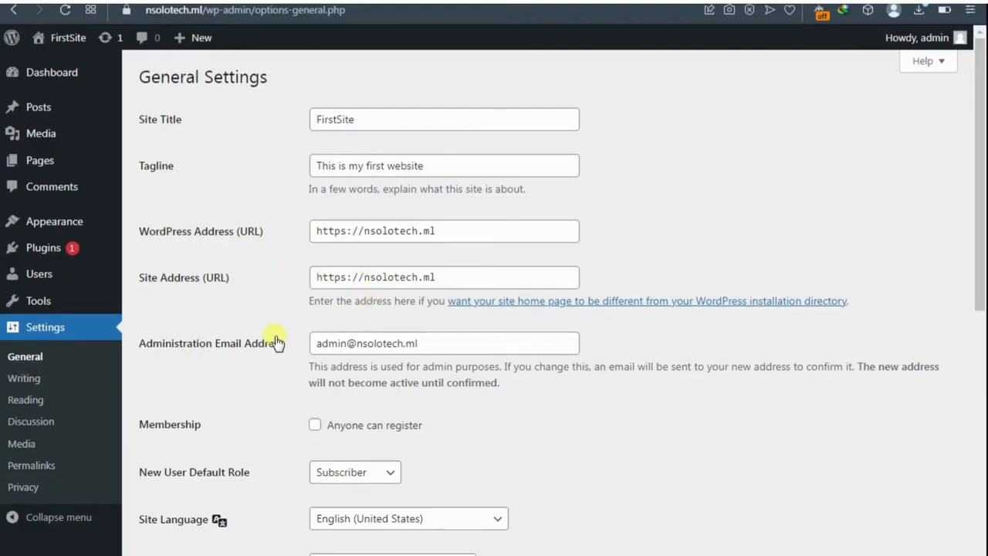
Step: Enable 'Anyone can register' under Membership and save the General settings
{"action": "scroll", "coordinate": [343, 345], "scroll_direction": "down", "scroll_amount": 1}
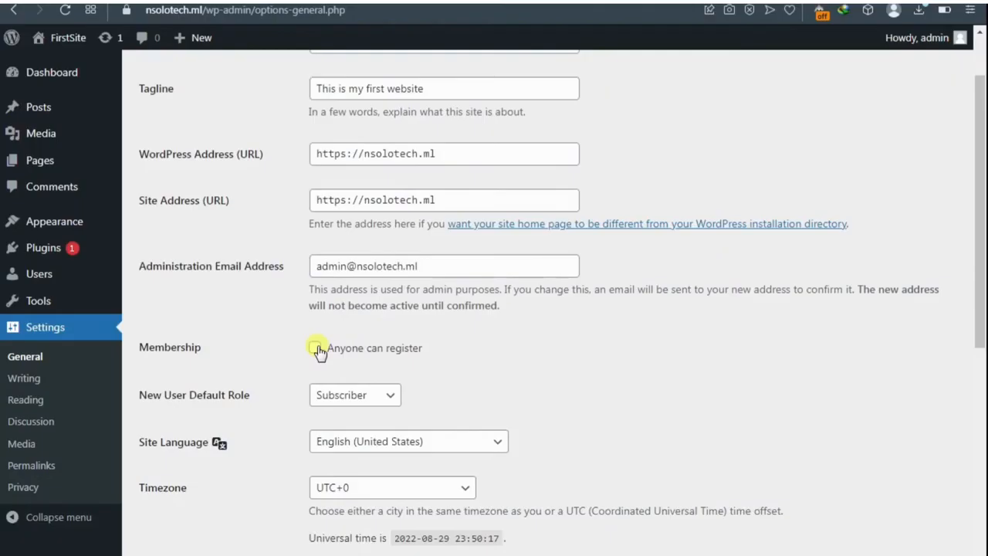
{"action": "left_click", "coordinate": [317, 350]}
{"action": "scroll", "coordinate": [316, 351], "scroll_direction": "down", "scroll_amount": 1}
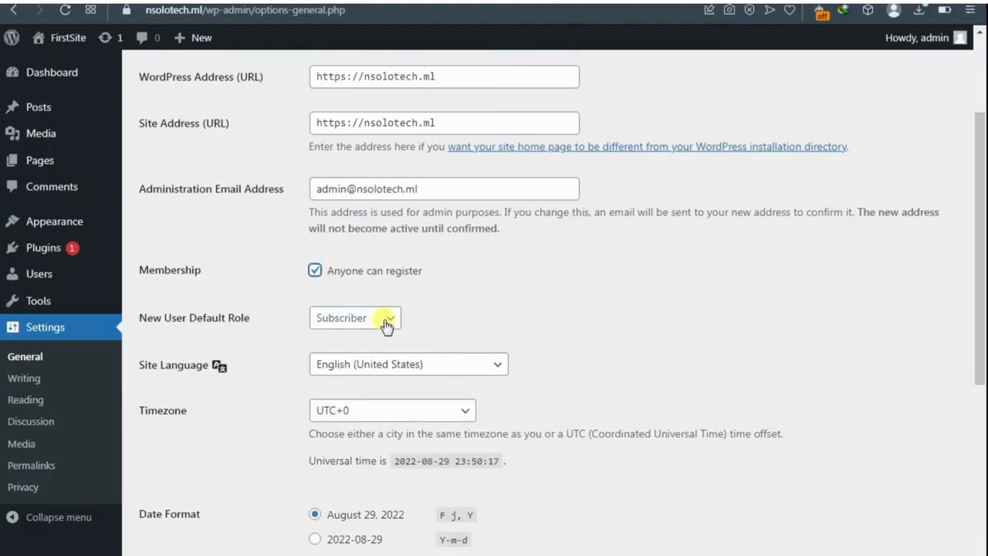
{"action": "scroll", "coordinate": [386, 324], "scroll_direction": "down", "scroll_amount": 1}
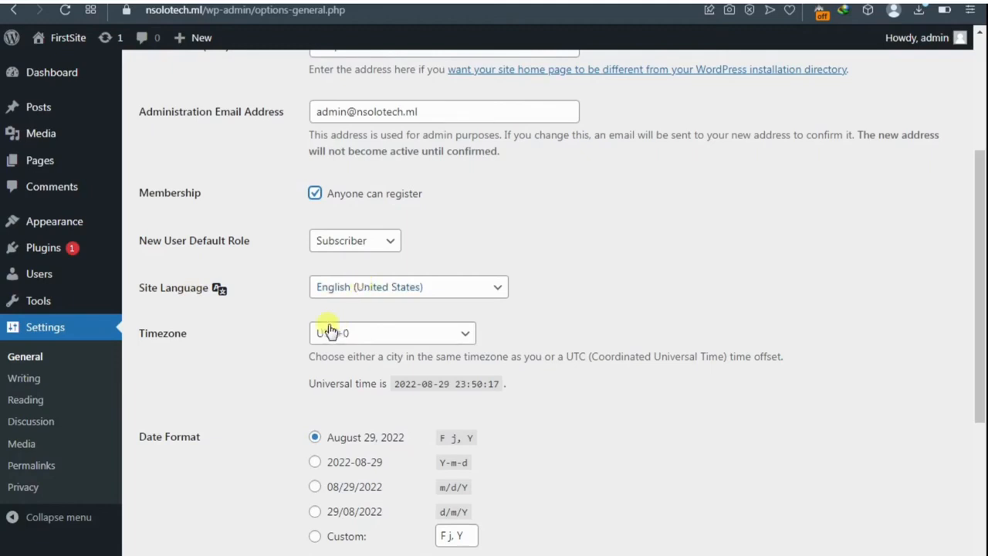
{"action": "scroll", "coordinate": [336, 332], "scroll_direction": "down", "scroll_amount": 2}
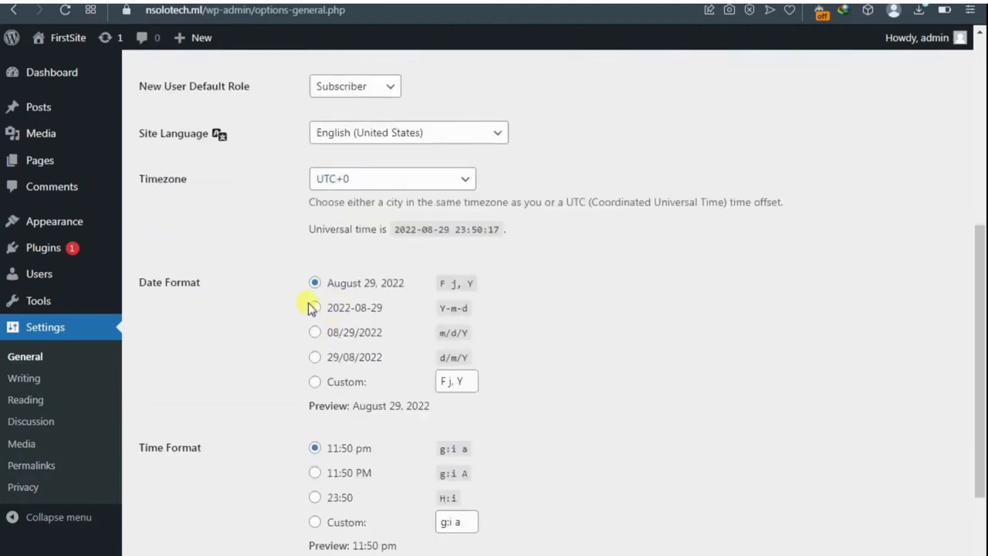
{"action": "scroll", "coordinate": [306, 330], "scroll_direction": "down", "scroll_amount": 2}
{"action": "scroll", "coordinate": [280, 313], "scroll_direction": "down", "scroll_amount": 1}
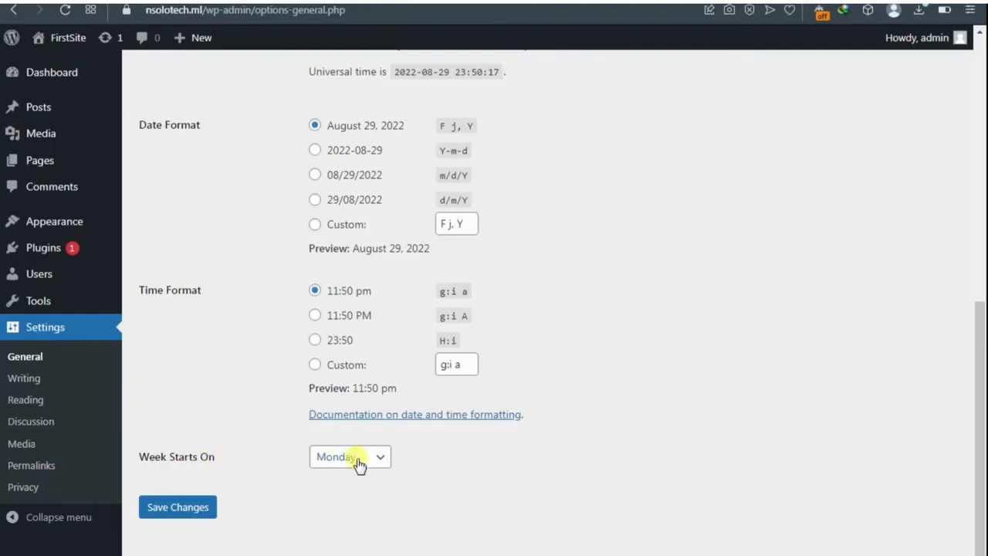
{"action": "left_click", "coordinate": [190, 512]}
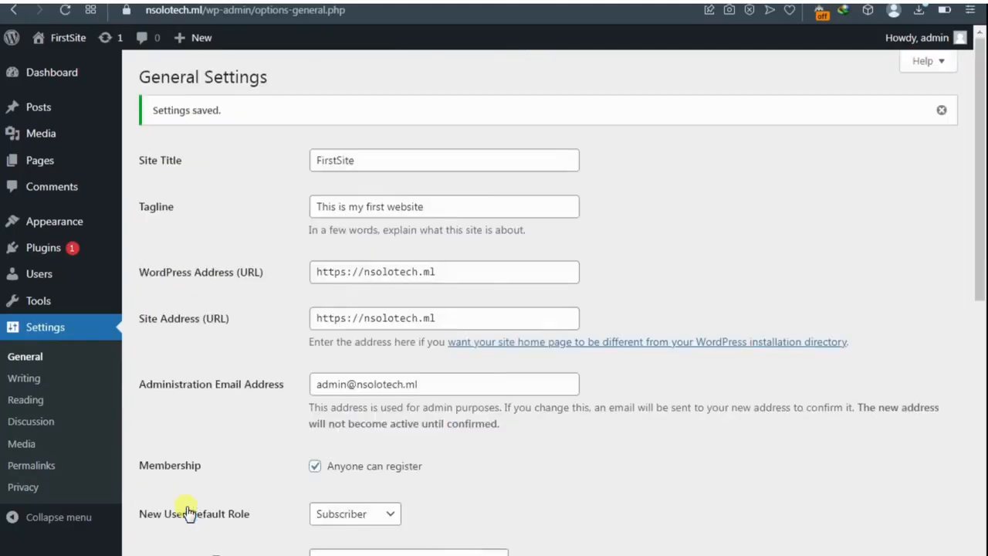
Step: In Reading settings, set the homepage to 'A static page', then go to Permalink settings
{"action": "left_click", "coordinate": [39, 402]}
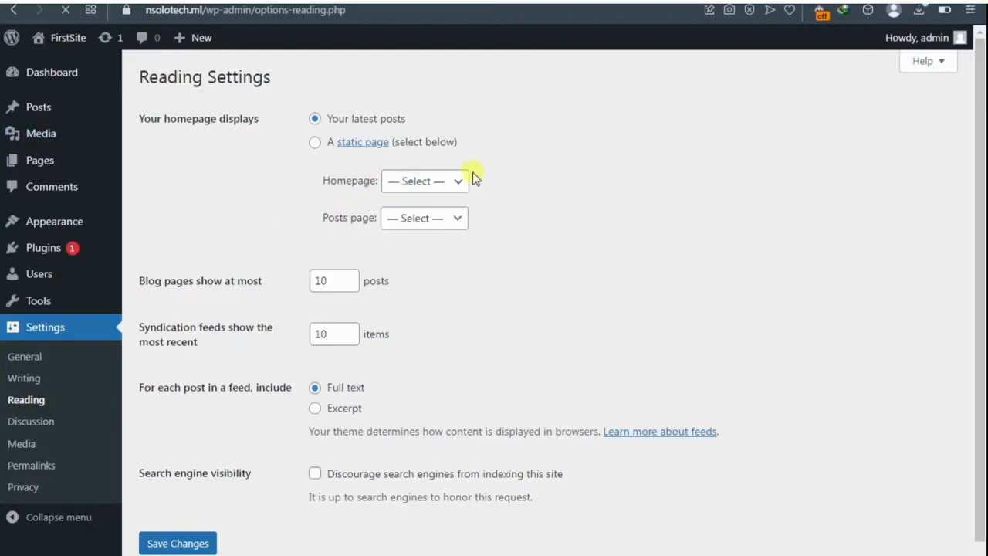
{"action": "left_click", "coordinate": [453, 188]}
{"action": "left_click", "coordinate": [504, 209]}
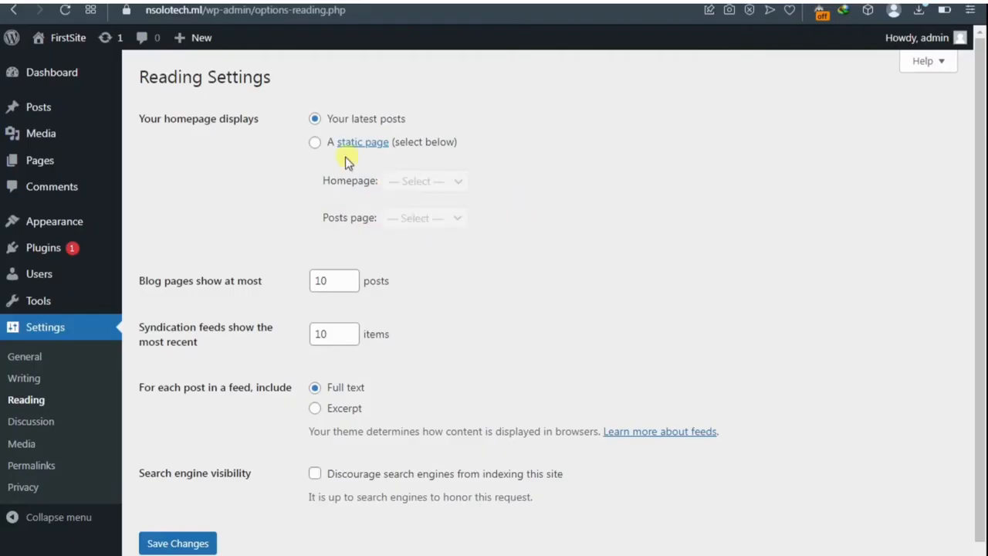
{"action": "left_click", "coordinate": [315, 143]}
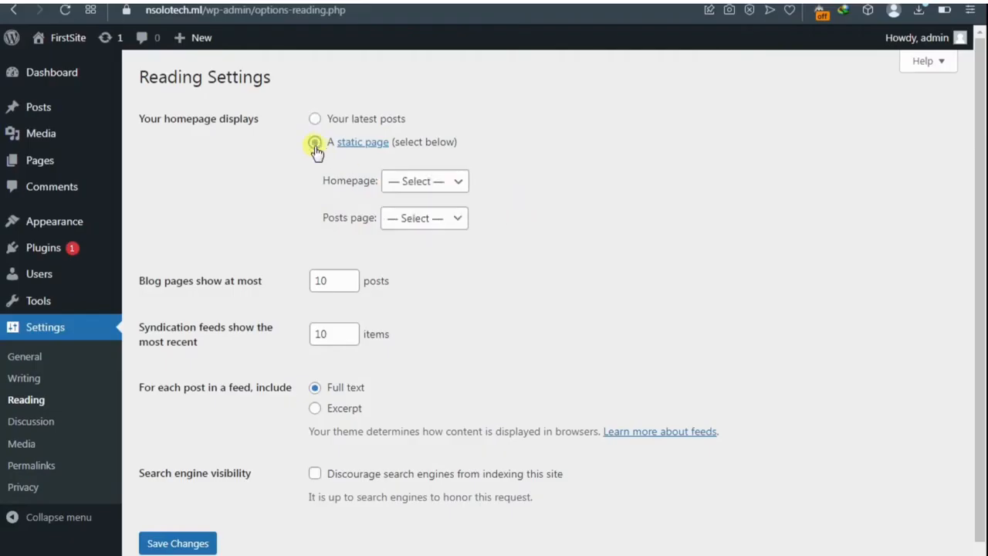
{"action": "left_click", "coordinate": [414, 182]}
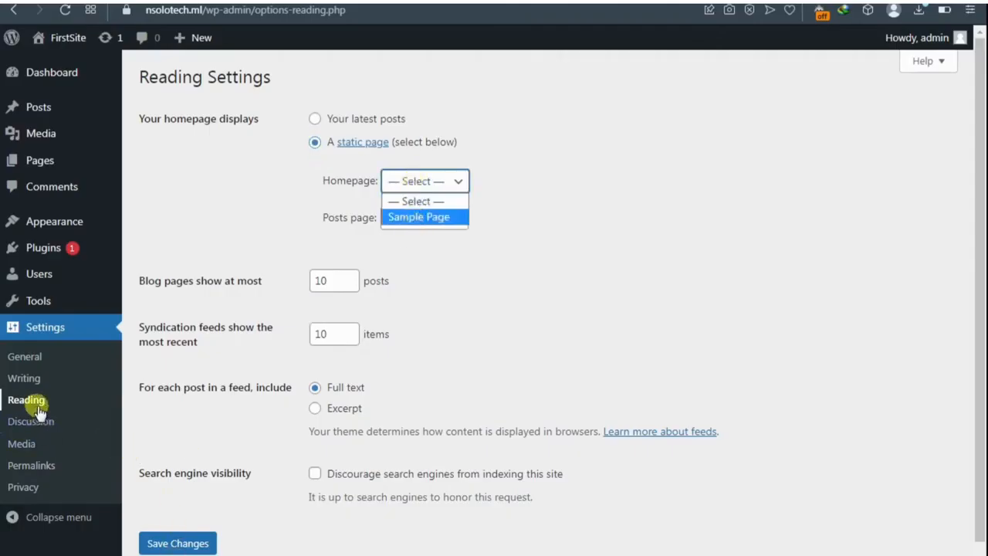
{"action": "left_click", "coordinate": [39, 471]}
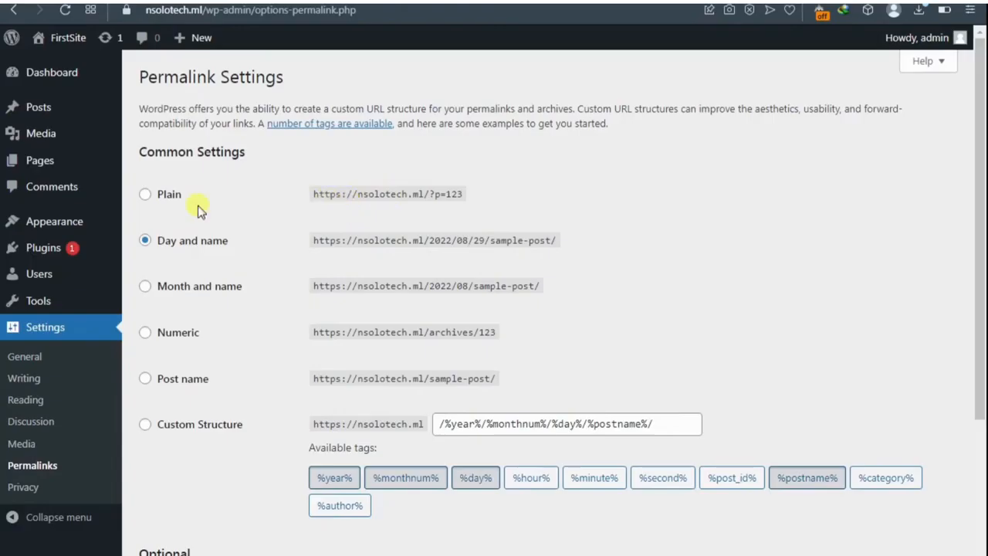
Step: Compare the Plain, Day and name, and Month and name permalink structures
{"action": "left_click", "coordinate": [160, 202]}
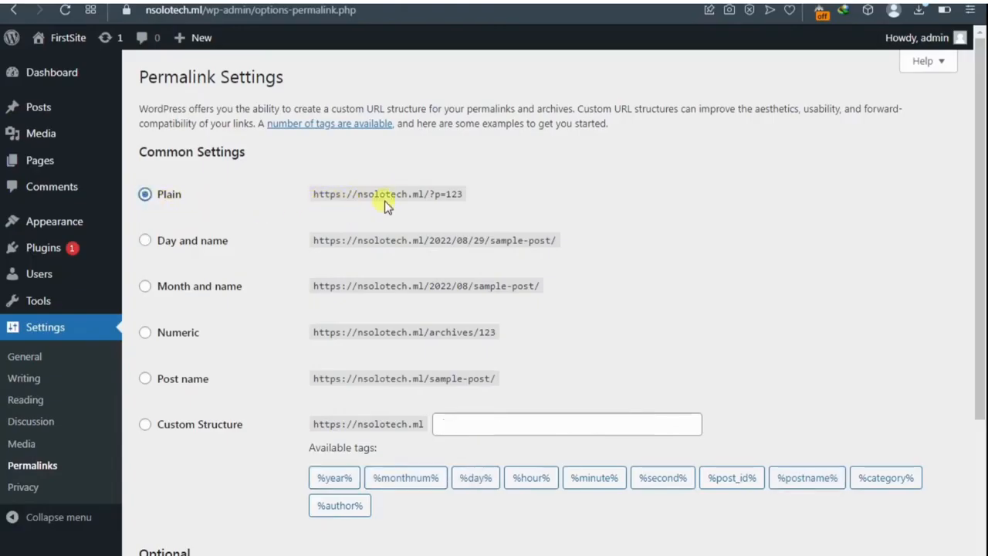
{"action": "left_click_drag", "start_coordinate": [429, 198], "coordinate": [480, 205]}
{"action": "left_click", "coordinate": [518, 201]}
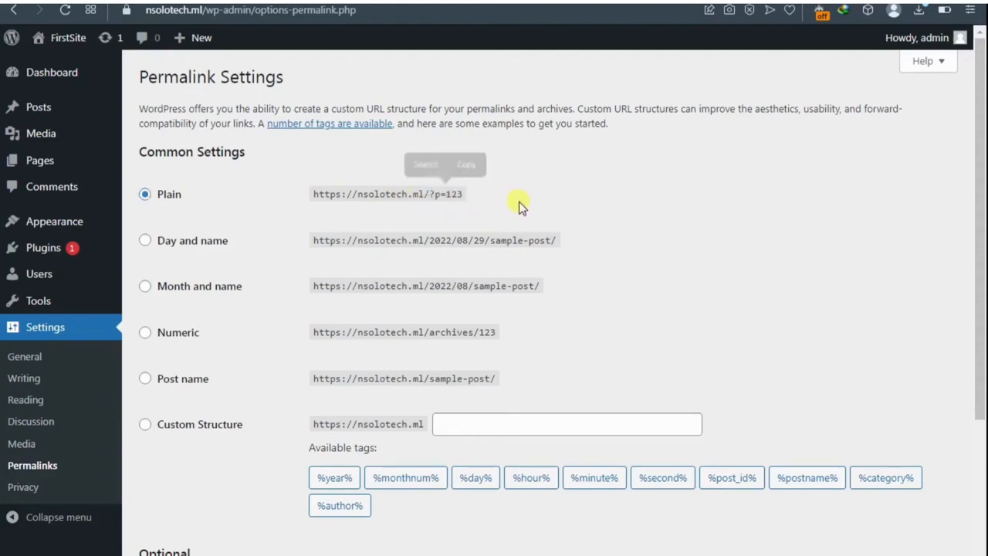
{"action": "left_click", "coordinate": [183, 244]}
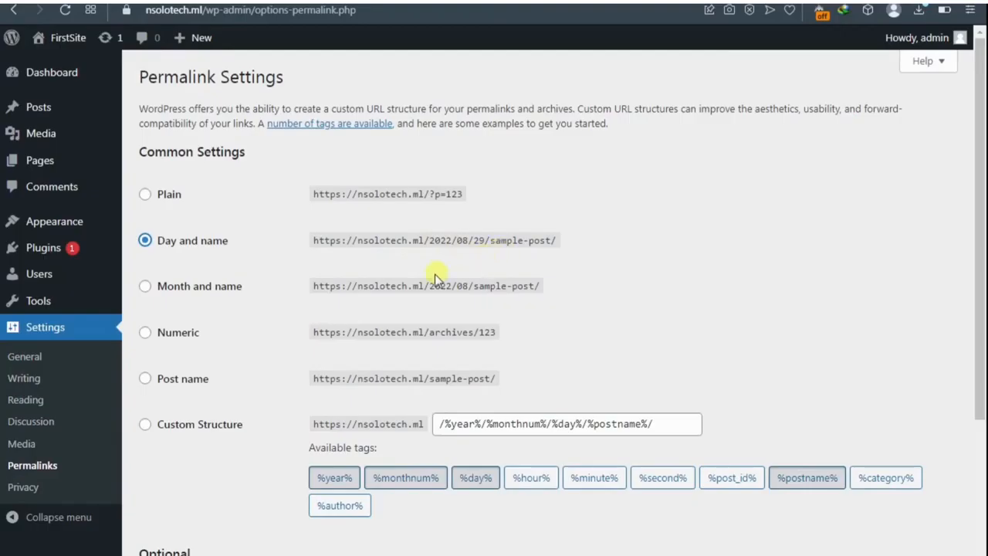
{"action": "left_click", "coordinate": [160, 293]}
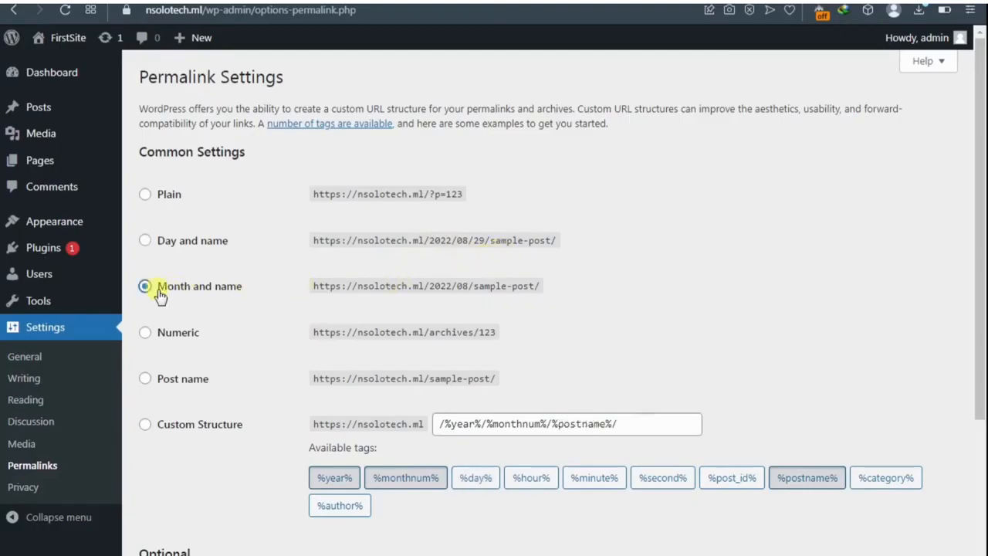
Step: Select the Post name permalink structure and save the changes
{"action": "left_click", "coordinate": [162, 384]}
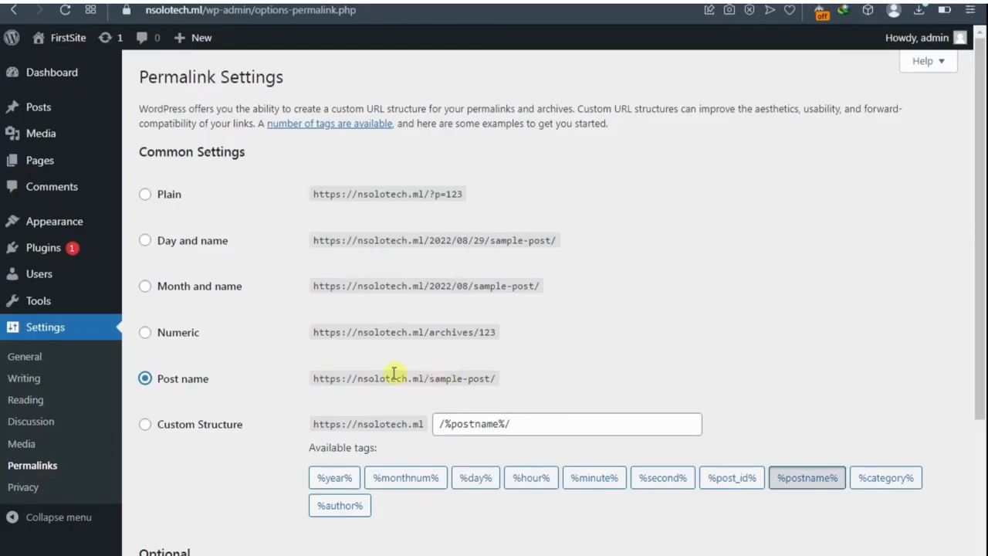
{"action": "scroll", "coordinate": [195, 387], "scroll_direction": "down", "scroll_amount": 2}
{"action": "scroll", "coordinate": [193, 386], "scroll_direction": "down", "scroll_amount": 1}
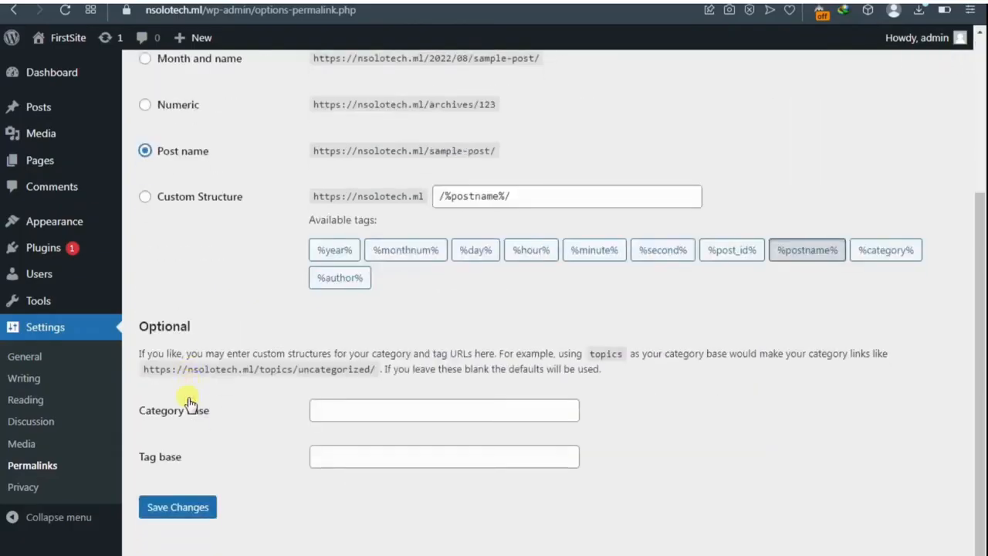
{"action": "left_click", "coordinate": [176, 510]}
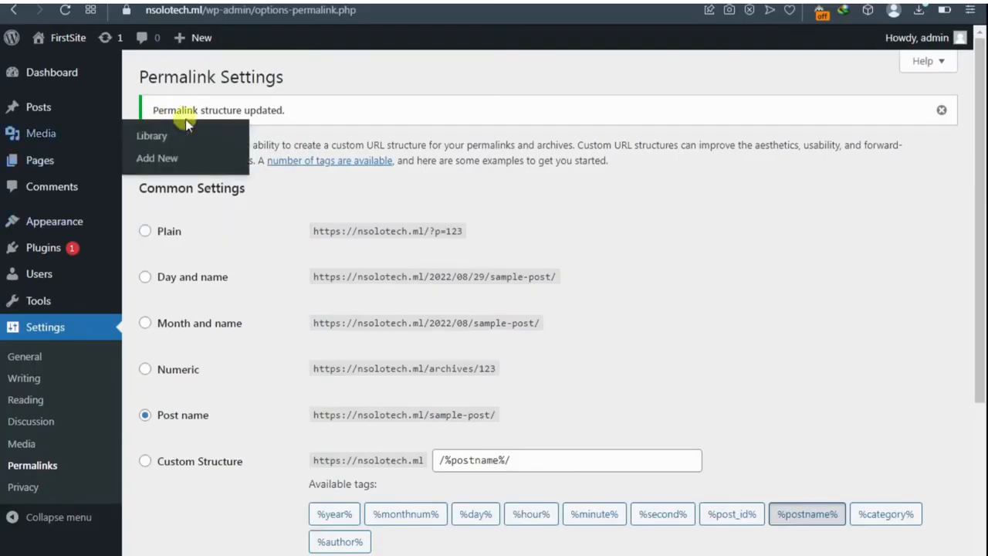
{"action": "scroll", "coordinate": [132, 276], "scroll_direction": "down", "scroll_amount": 2}
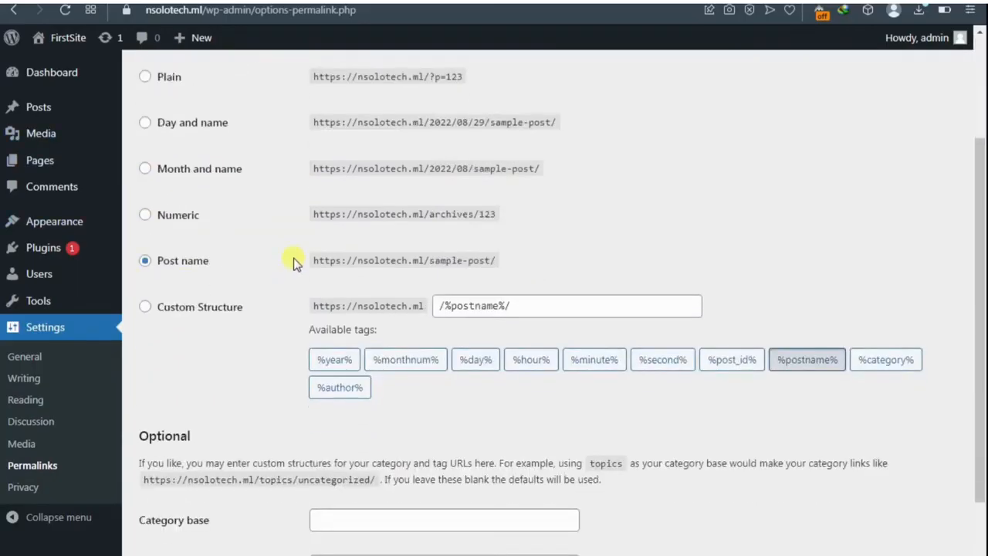
{"action": "scroll", "coordinate": [293, 258], "scroll_direction": "up", "scroll_amount": 2}
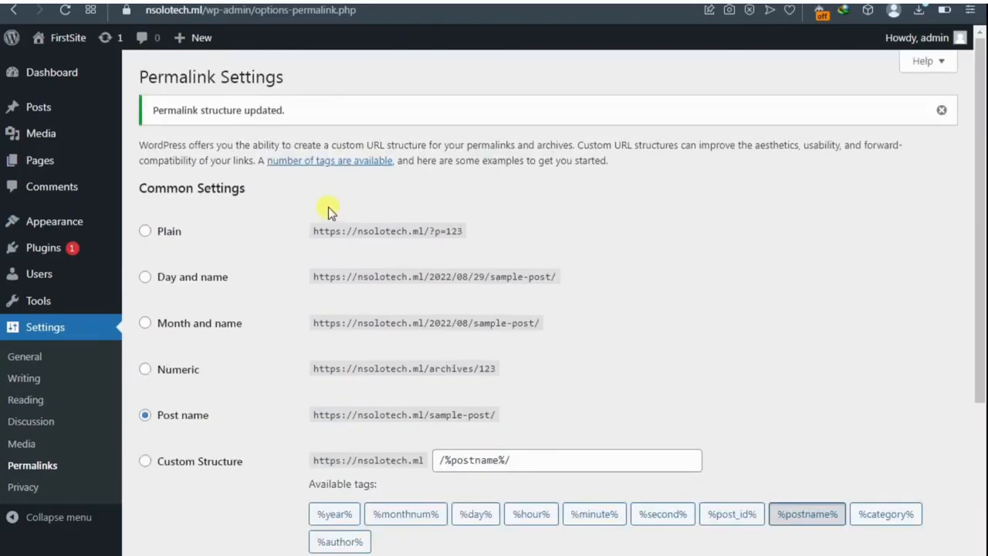
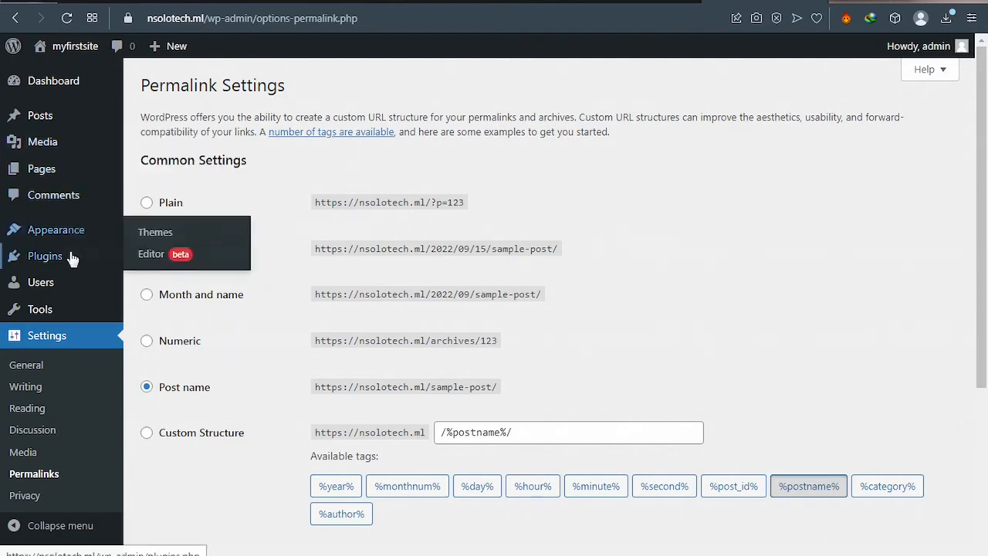
Step: Go to the Add Plugins page from the Plugins menu
{"action": "mouse_move", "coordinate": [67, 261]}
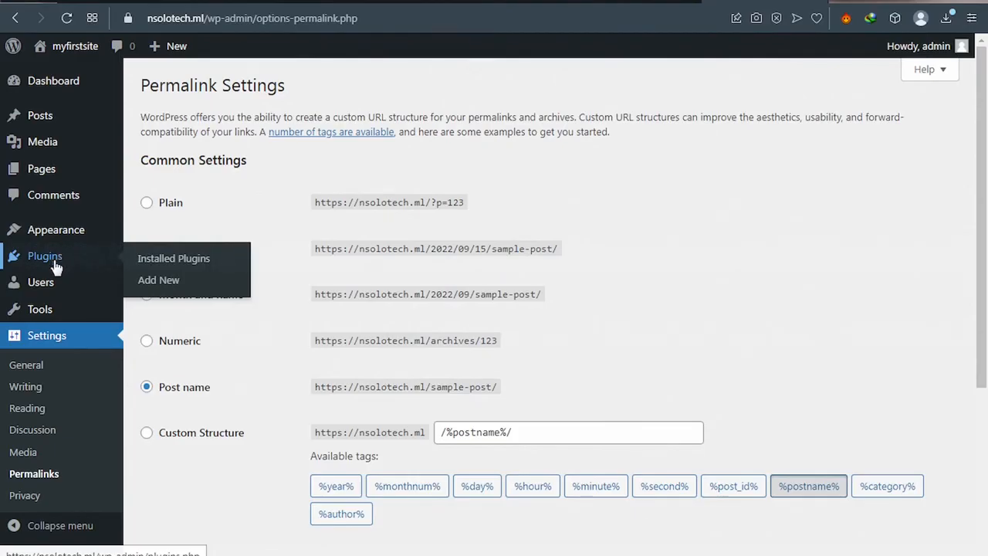
{"action": "left_click", "coordinate": [145, 285]}
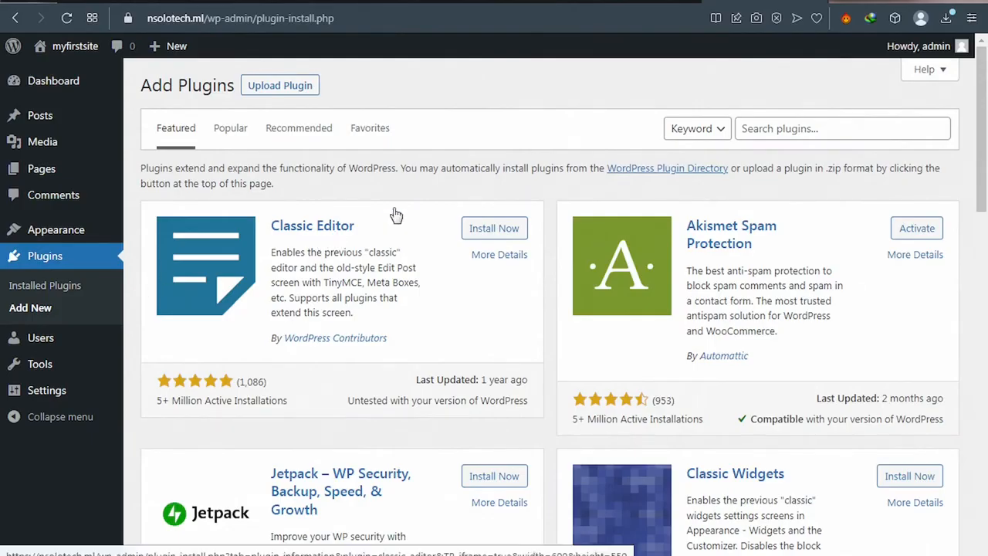
Step: Search the plugin directory for 'woocommerce' and install the WooCommerce plugin
{"action": "left_click", "coordinate": [762, 128]}
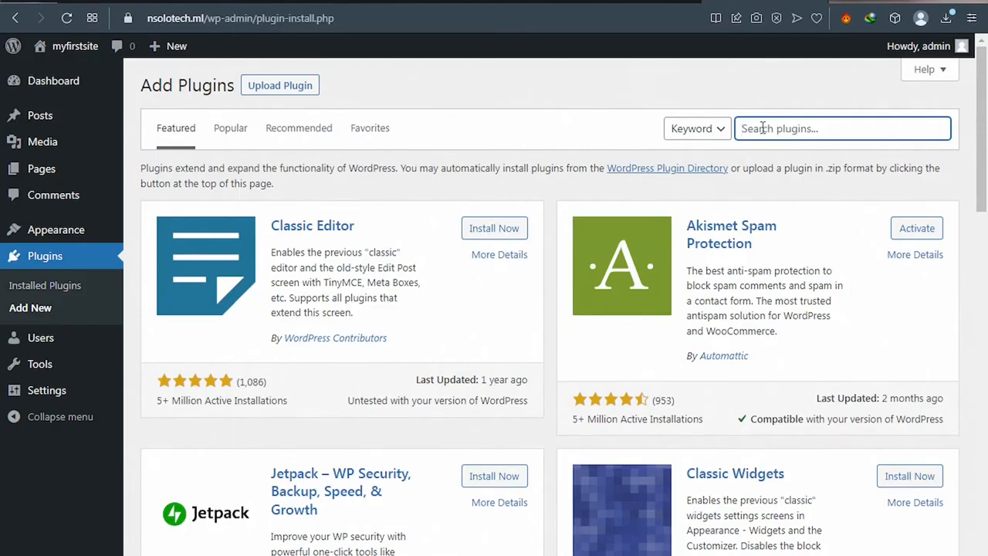
{"action": "type", "text": "woocommerce"}
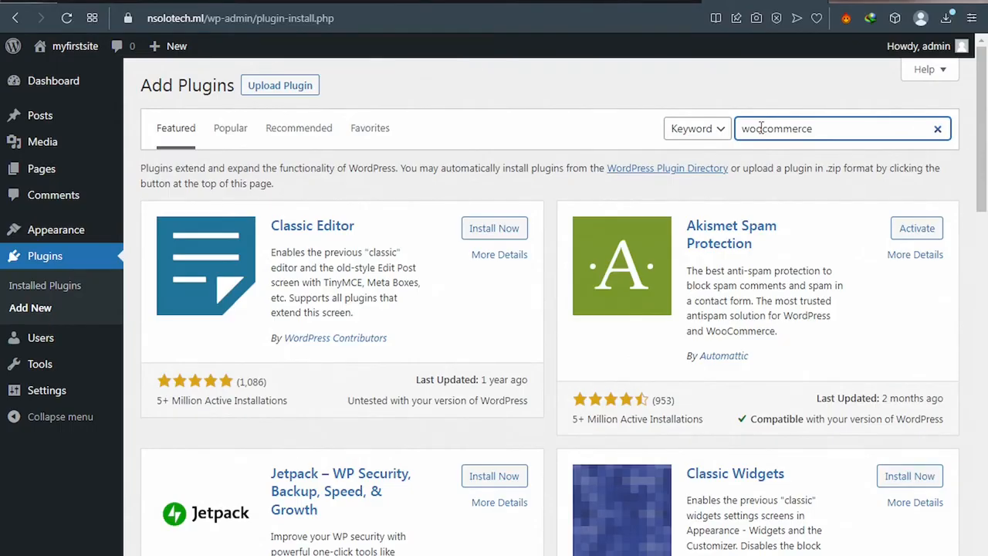
{"action": "key", "text": "Return"}
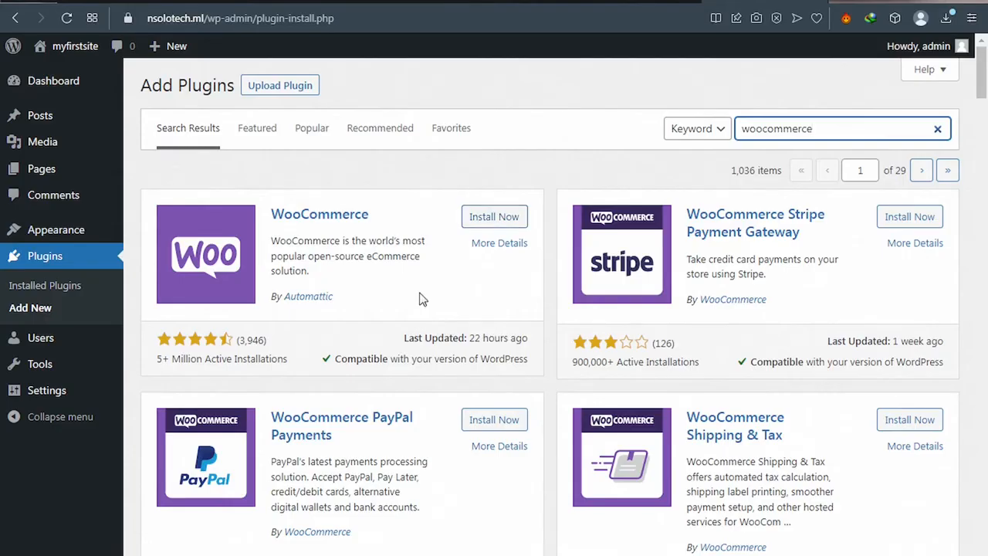
{"action": "left_click", "coordinate": [496, 219]}
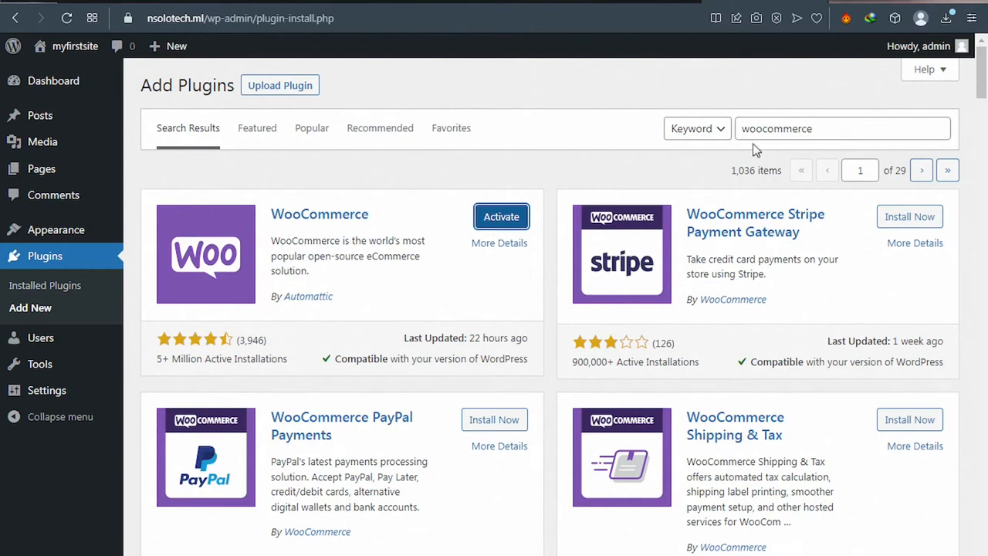
{"action": "left_click", "coordinate": [820, 129]}
{"action": "left_click_drag", "start_coordinate": [822, 129], "coordinate": [732, 141]}
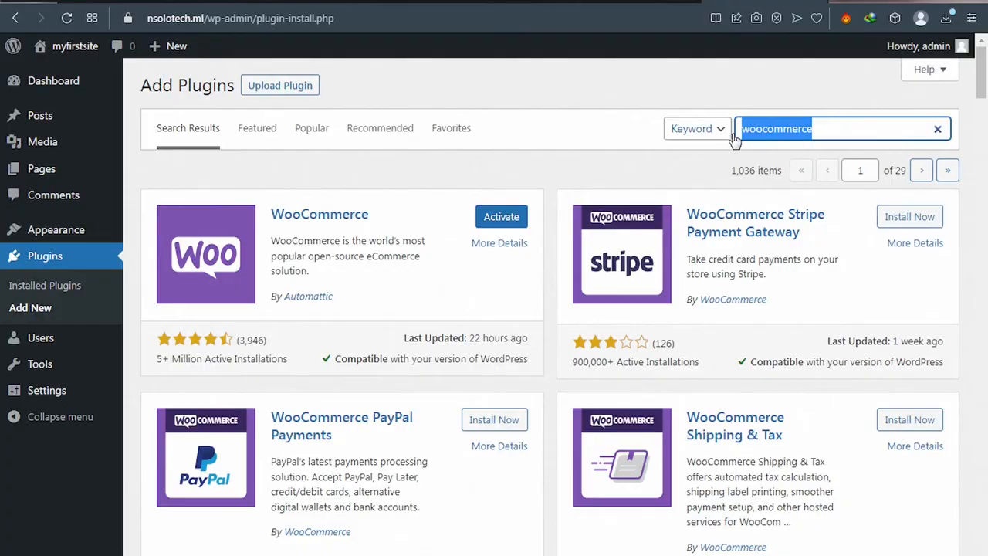
Step: Search for 'elementor' and install Elementor Website Builder
{"action": "key", "text": "BackSpace"}
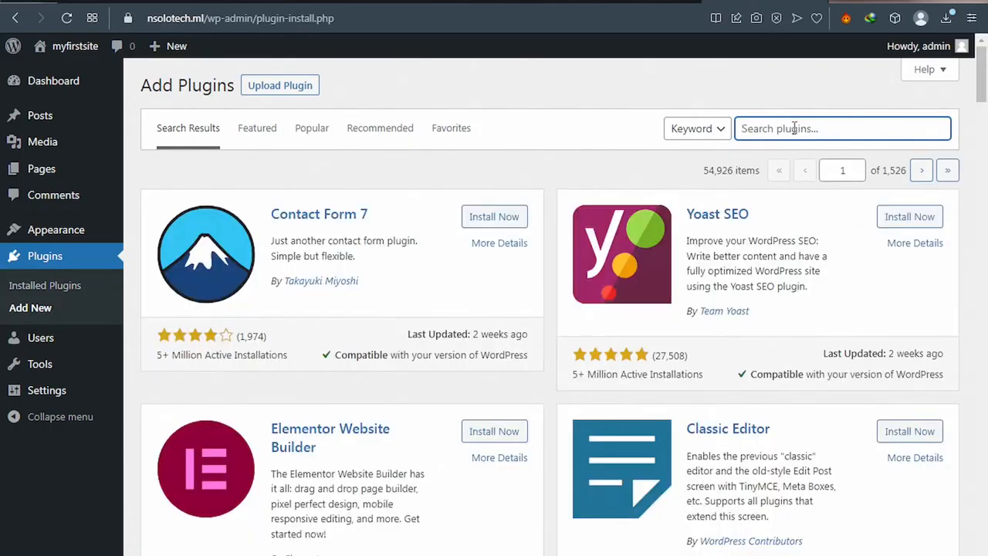
{"action": "type", "text": "elementor"}
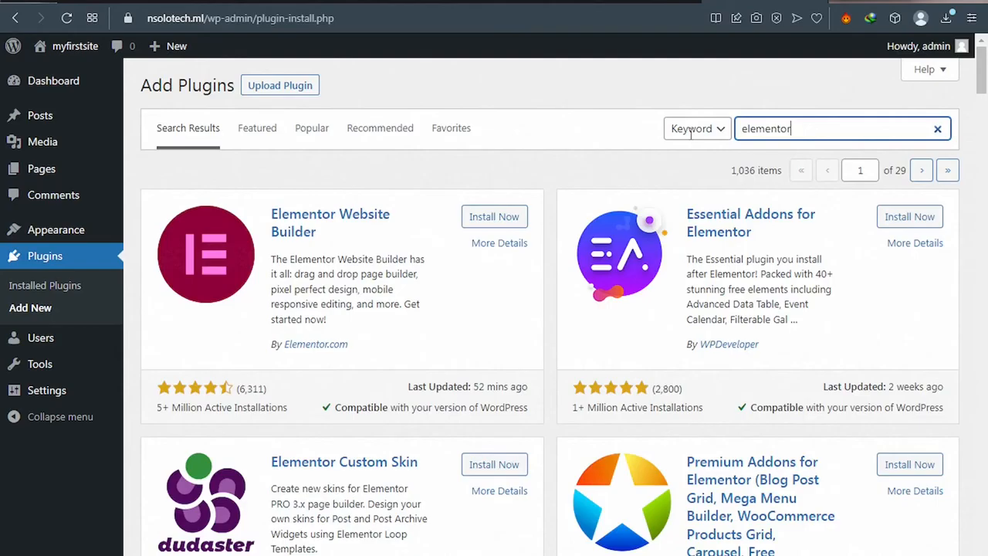
{"action": "left_click", "coordinate": [498, 220]}
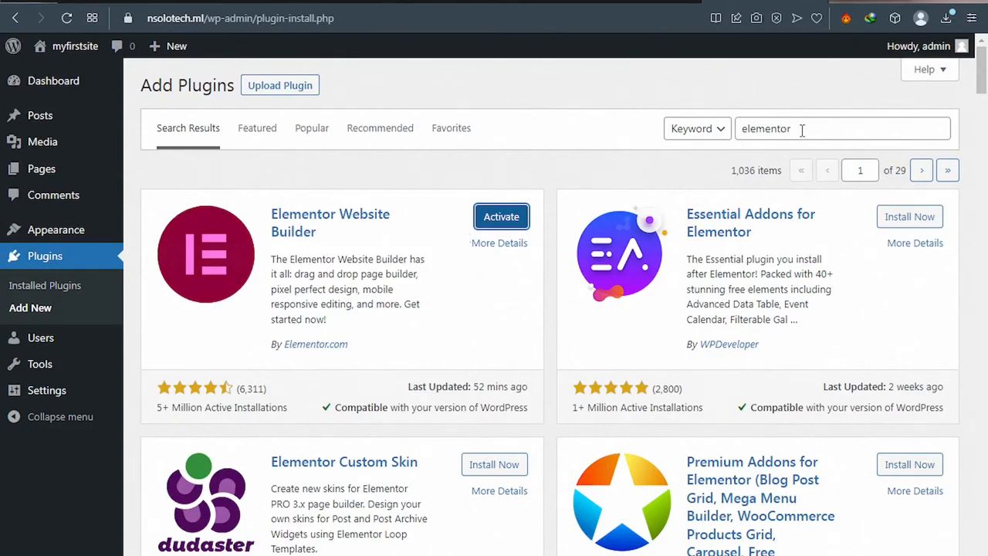
{"action": "left_click", "coordinate": [743, 133]}
Step: Search for 'starter templates' and install Brainstorm Force's Starter Templates plugin
{"action": "double_click", "coordinate": [743, 131]}
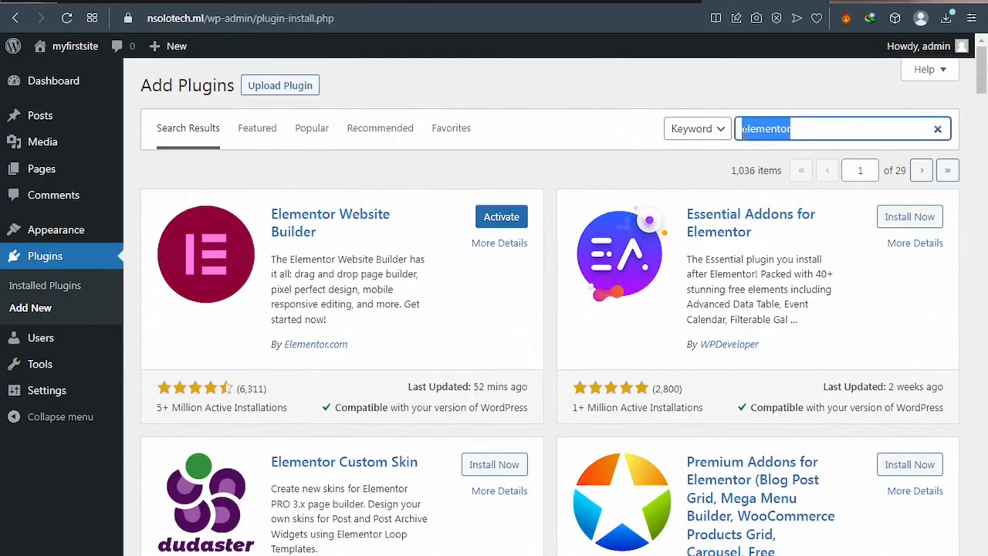
{"action": "key", "text": "BackSpace"}
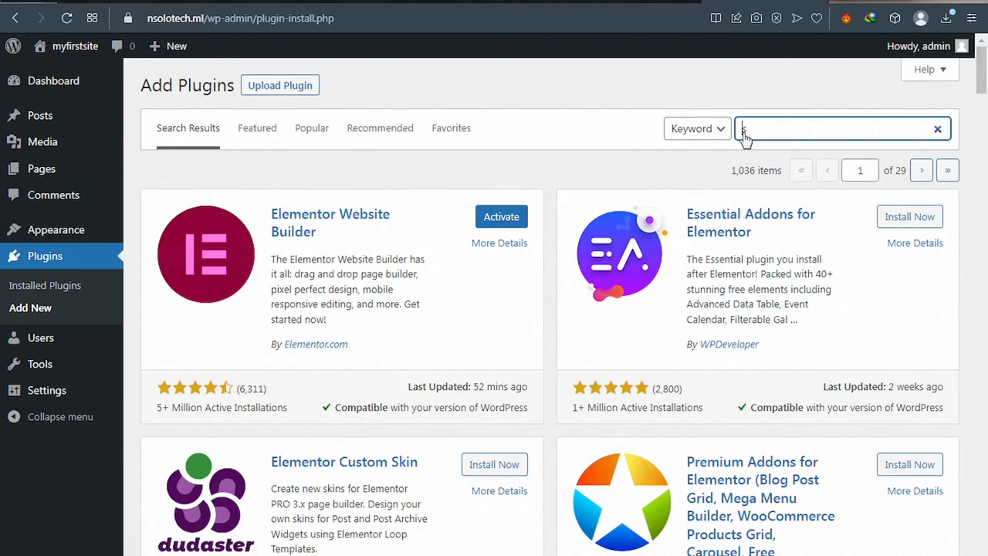
{"action": "type", "text": "s"}
{"action": "type", "text": "tarter templates"}
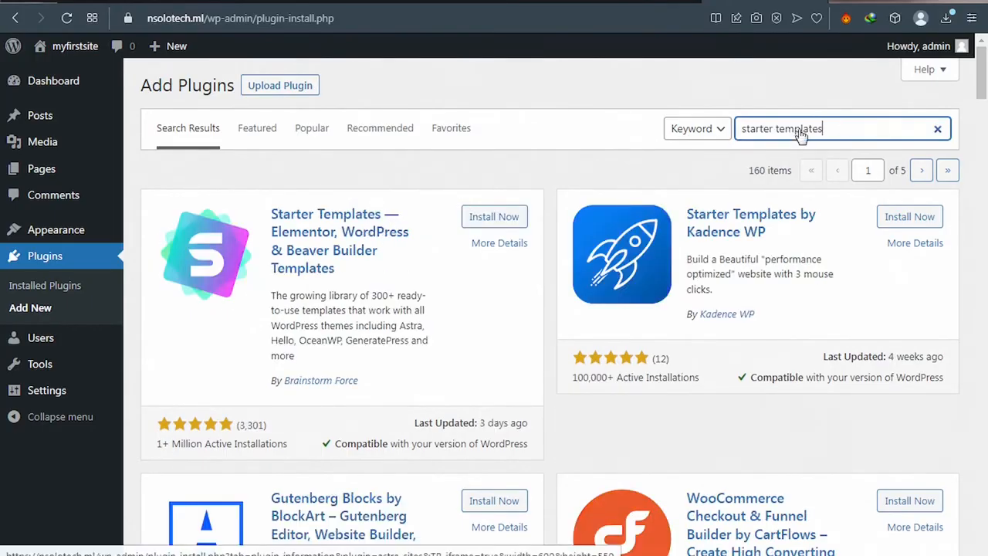
{"action": "left_click", "coordinate": [494, 217]}
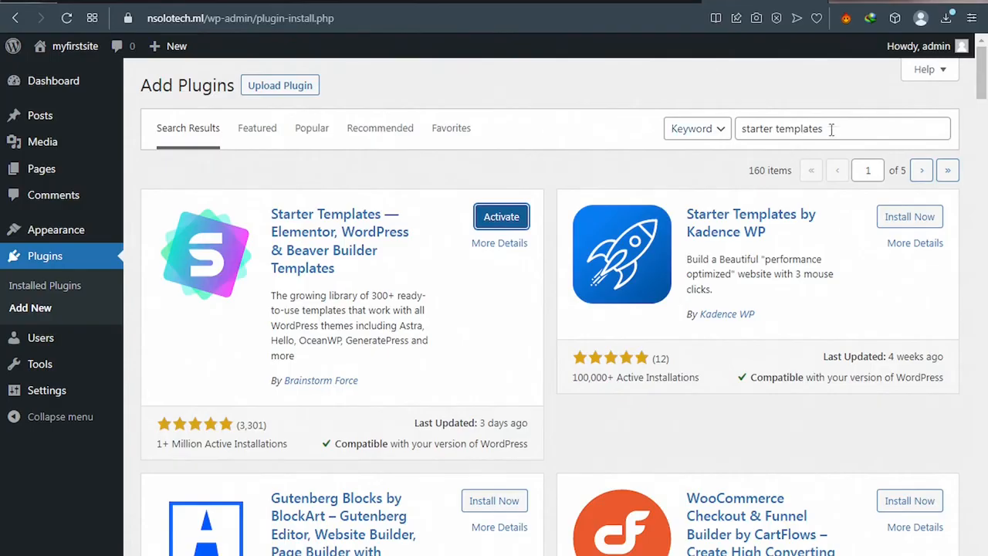
{"action": "left_click", "coordinate": [742, 125]}
{"action": "left_click", "coordinate": [740, 125]}
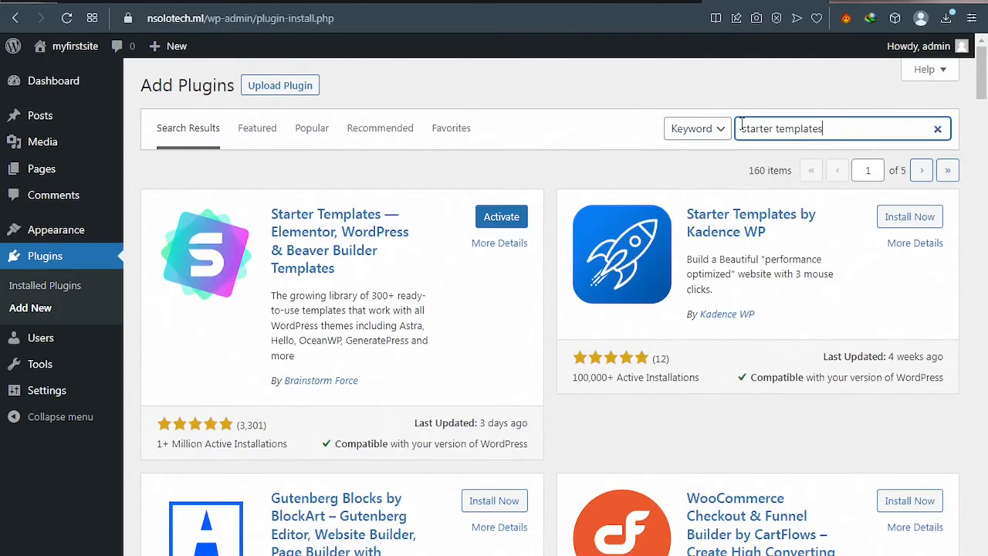
Step: Search for 'paystack' and install Paystack WooCommerce Payment Gateway
{"action": "triple_click", "coordinate": [741, 125]}
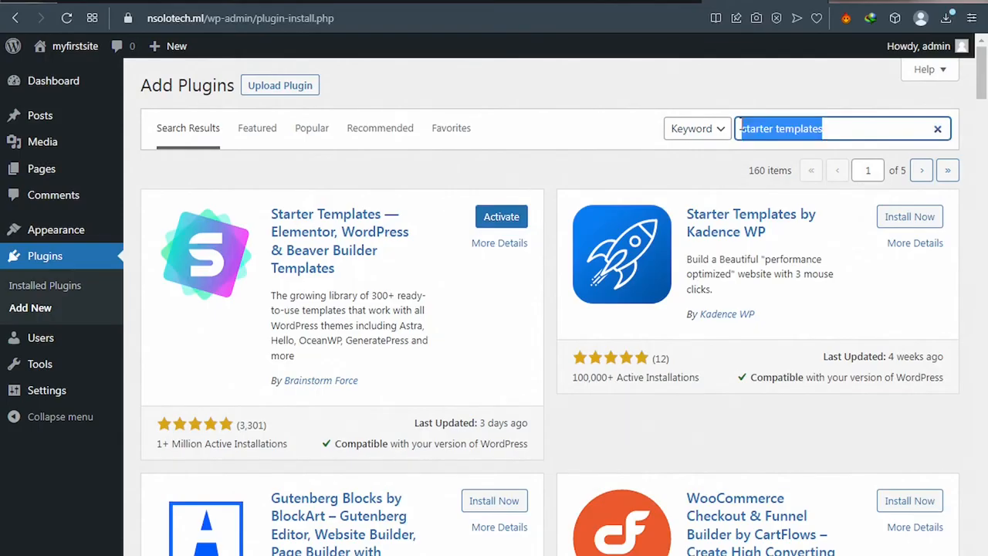
{"action": "key", "text": "BackSpace"}
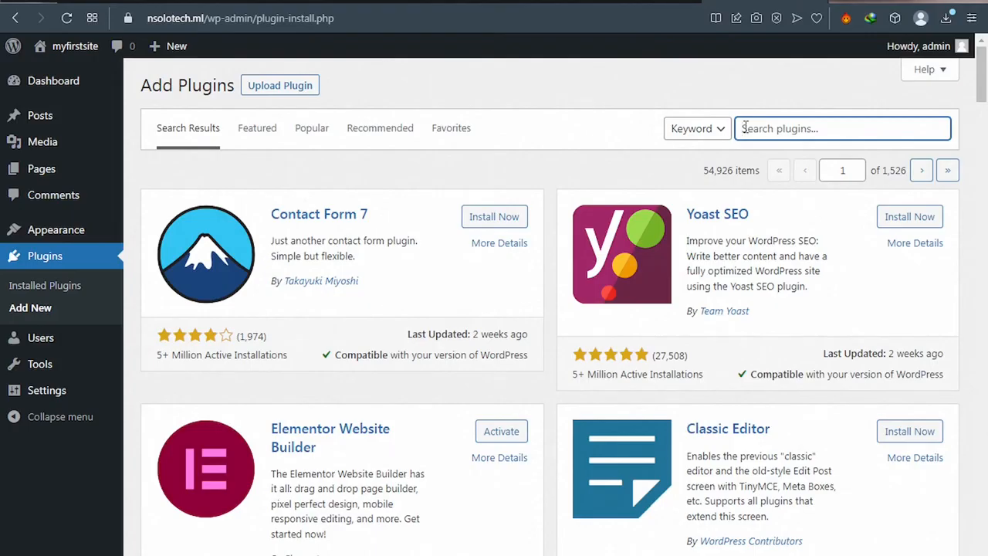
{"action": "type", "text": "yoast"}
{"action": "type", "text": "a"}
{"action": "type", "text": "ck"}
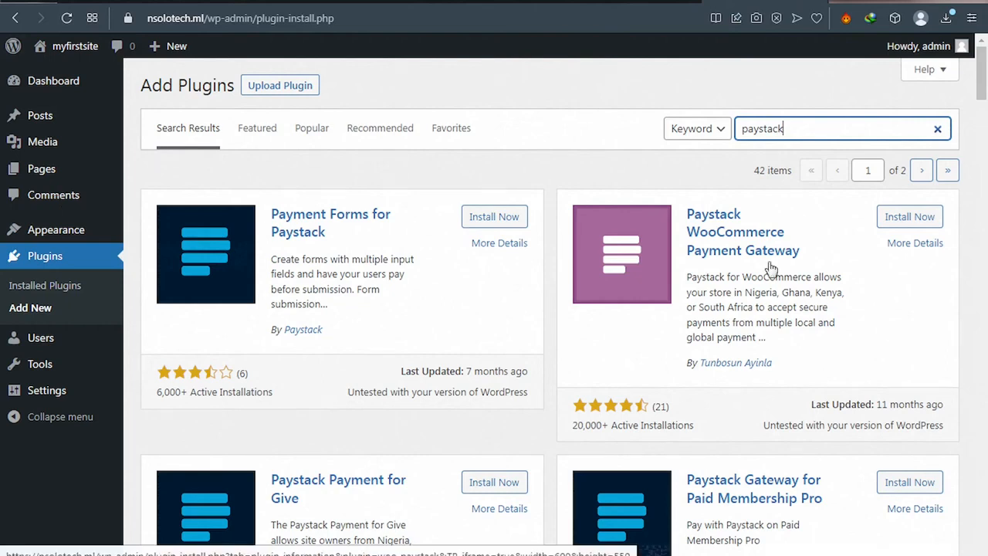
{"action": "left_click", "coordinate": [907, 222]}
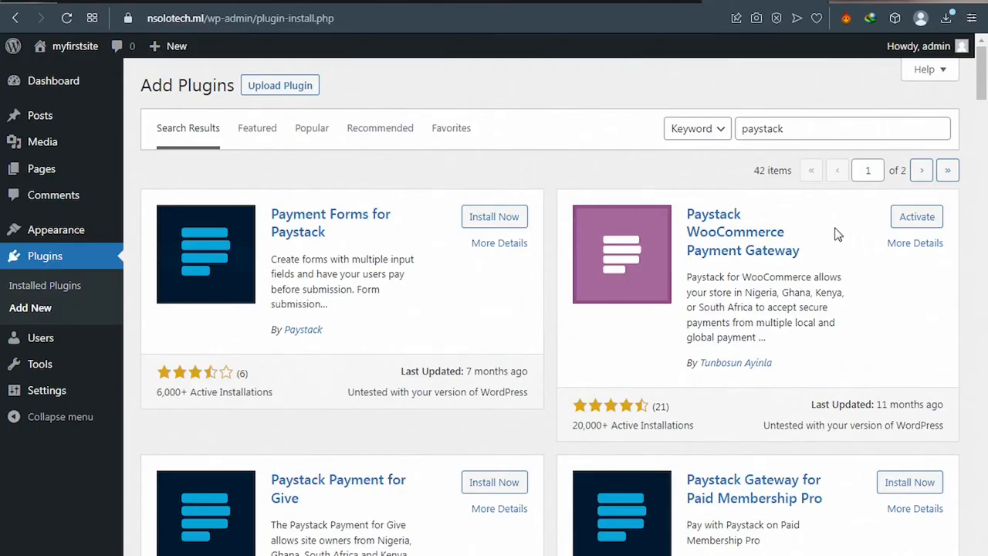
Step: On Installed Plugins, tick the select-all checkbox to check all six plugins
{"action": "left_click", "coordinate": [46, 286]}
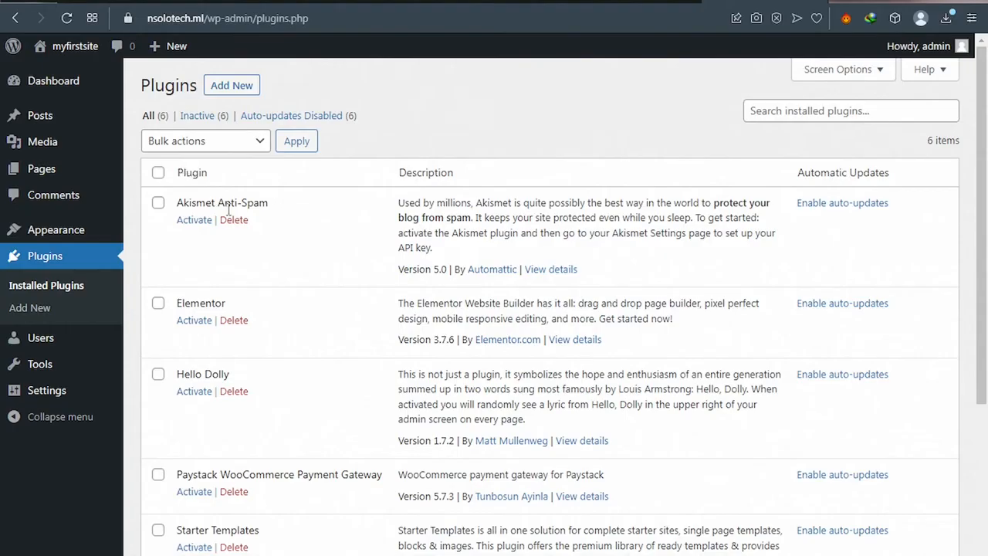
{"action": "scroll", "coordinate": [232, 220], "scroll_direction": "down", "scroll_amount": 3}
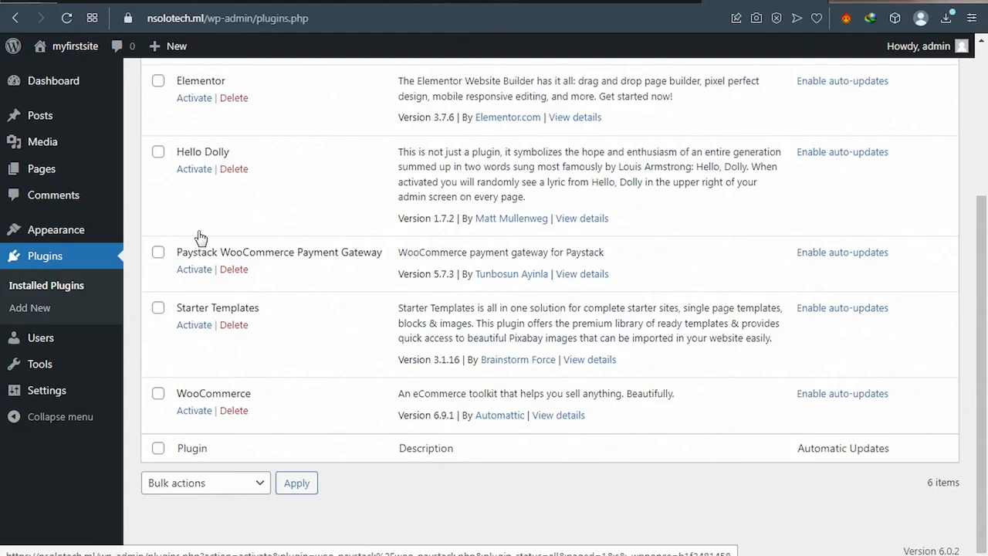
{"action": "scroll", "coordinate": [201, 235], "scroll_direction": "up", "scroll_amount": 1}
{"action": "scroll", "coordinate": [200, 236], "scroll_direction": "up", "scroll_amount": 2}
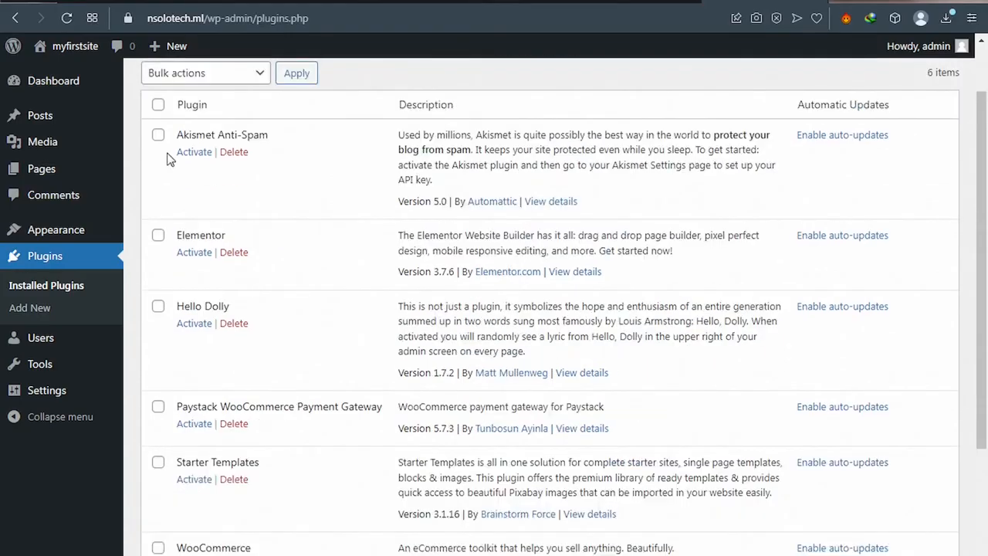
{"action": "left_click", "coordinate": [159, 108]}
Step: Apply the Activate bulk action to all six checked plugins
{"action": "scroll", "coordinate": [236, 98], "scroll_direction": "up", "scroll_amount": 1}
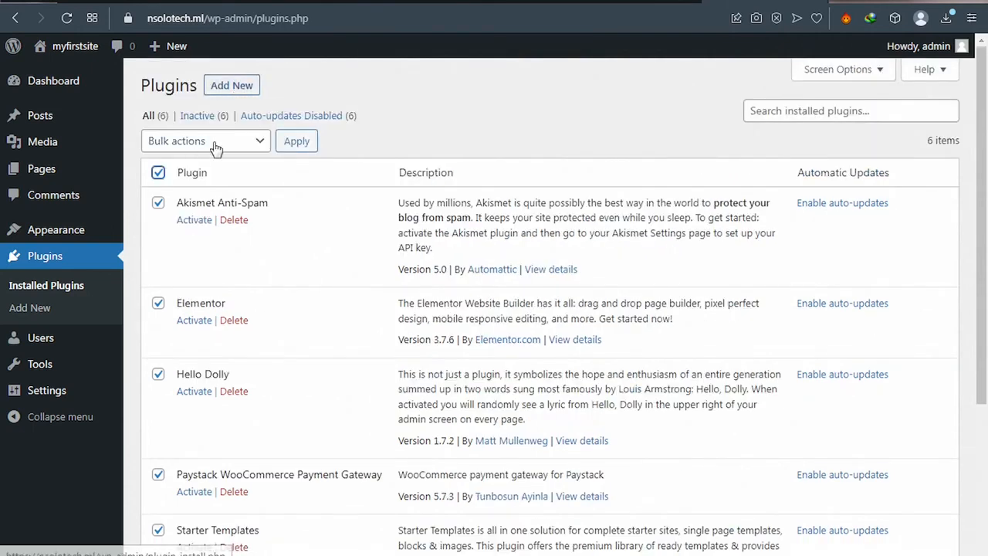
{"action": "left_click", "coordinate": [255, 147]}
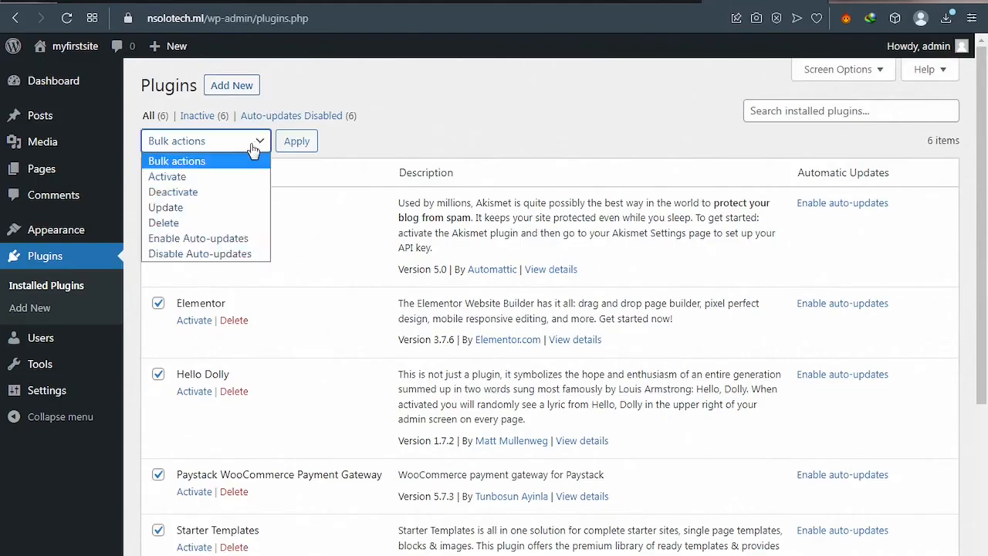
{"action": "key", "text": "Down"}
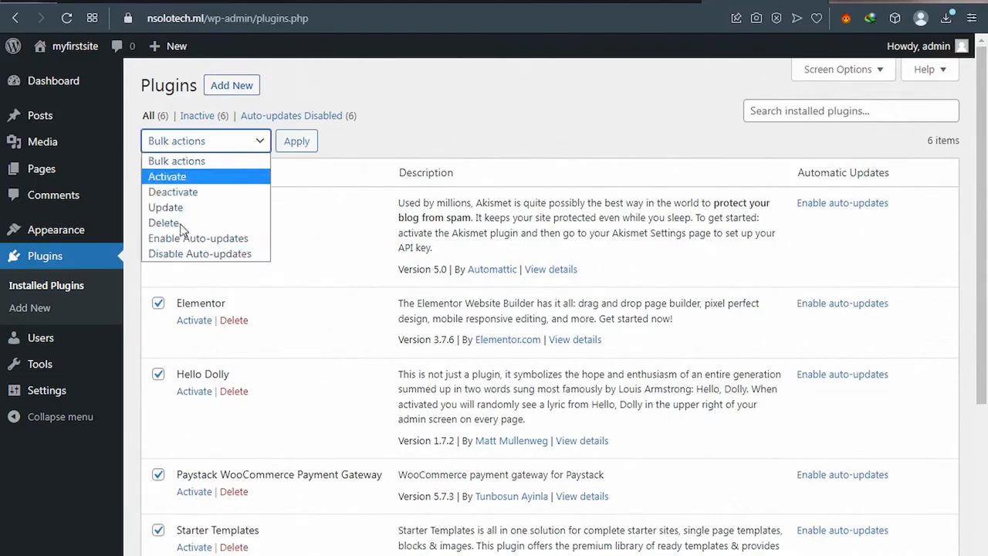
{"action": "left_click", "coordinate": [171, 181]}
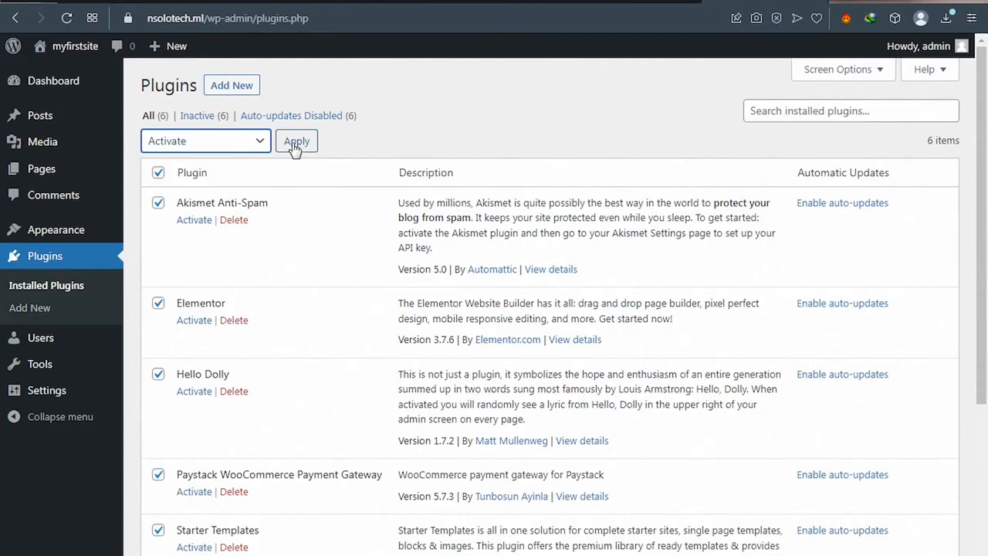
{"action": "left_click", "coordinate": [294, 145]}
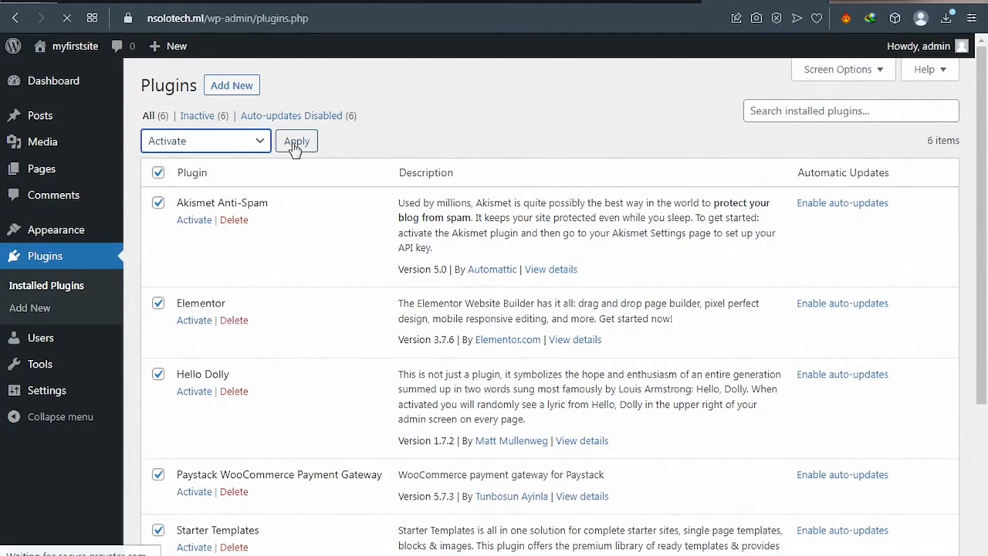
Step: Confirm the bulk activation and go to the All Pages list
{"action": "left_click", "coordinate": [294, 145]}
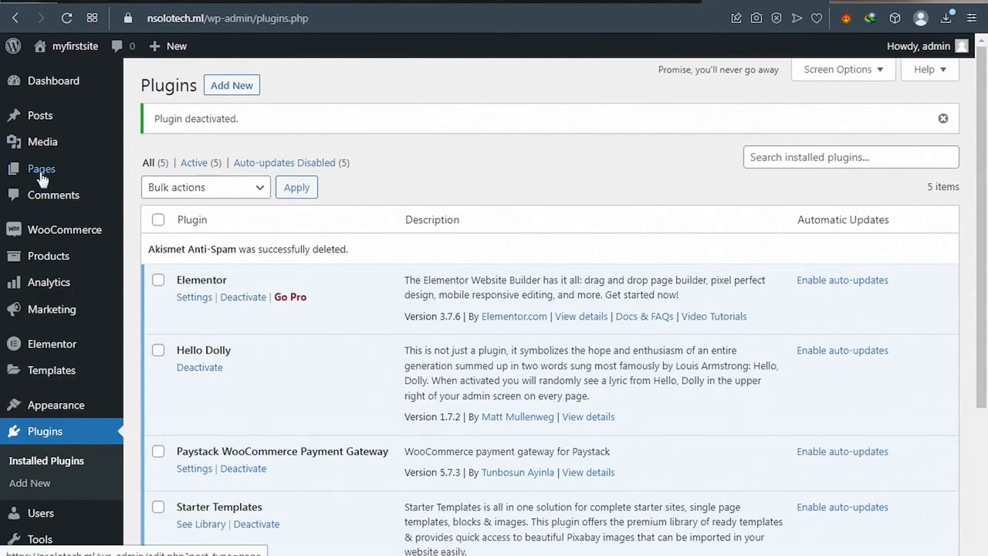
{"action": "mouse_move", "coordinate": [43, 178]}
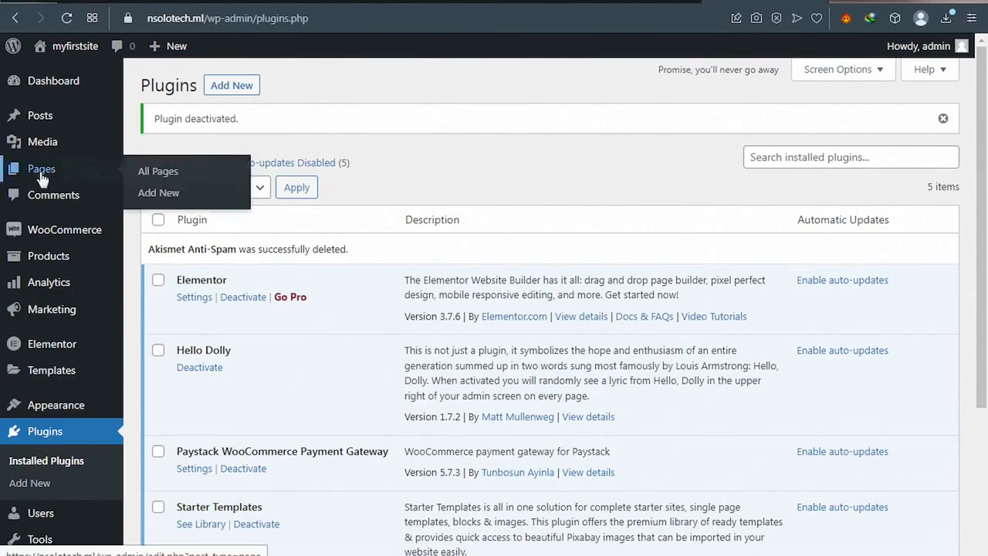
{"action": "left_click", "coordinate": [158, 174]}
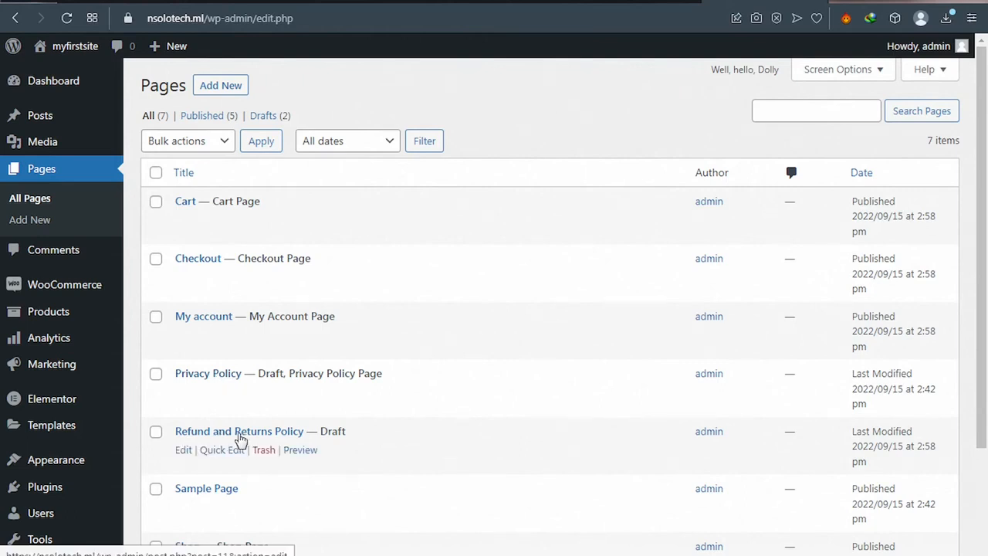
Step: Bulk-trash the Privacy Policy, Refund and Returns Policy, and Sample Page pages
{"action": "scroll", "coordinate": [240, 438], "scroll_direction": "down", "scroll_amount": 1}
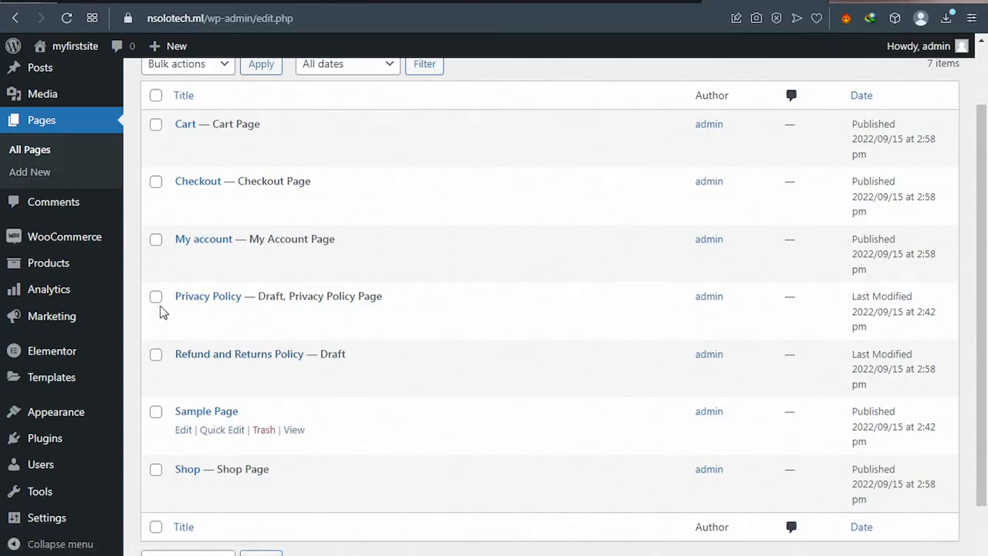
{"action": "left_click", "coordinate": [156, 298]}
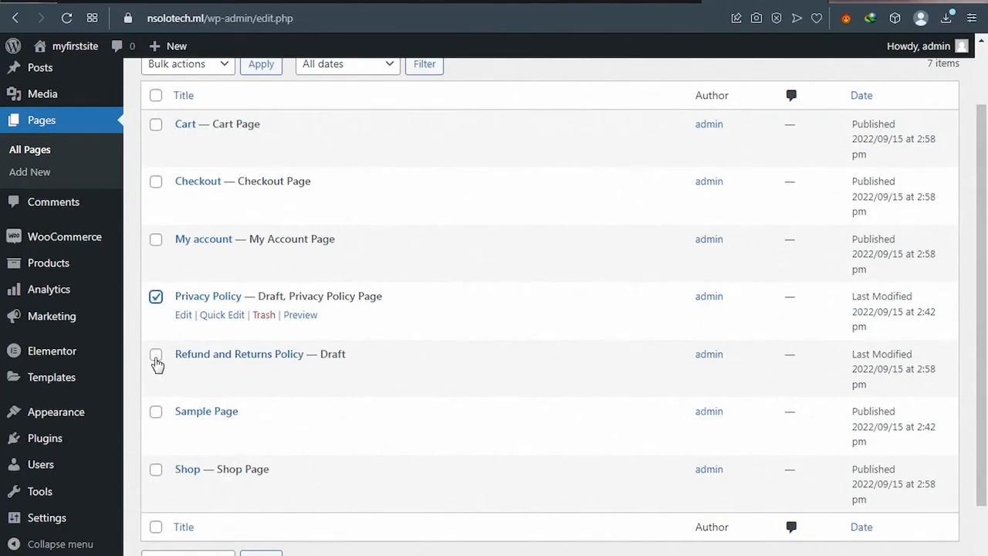
{"action": "left_click", "coordinate": [155, 414], "text": "shift"}
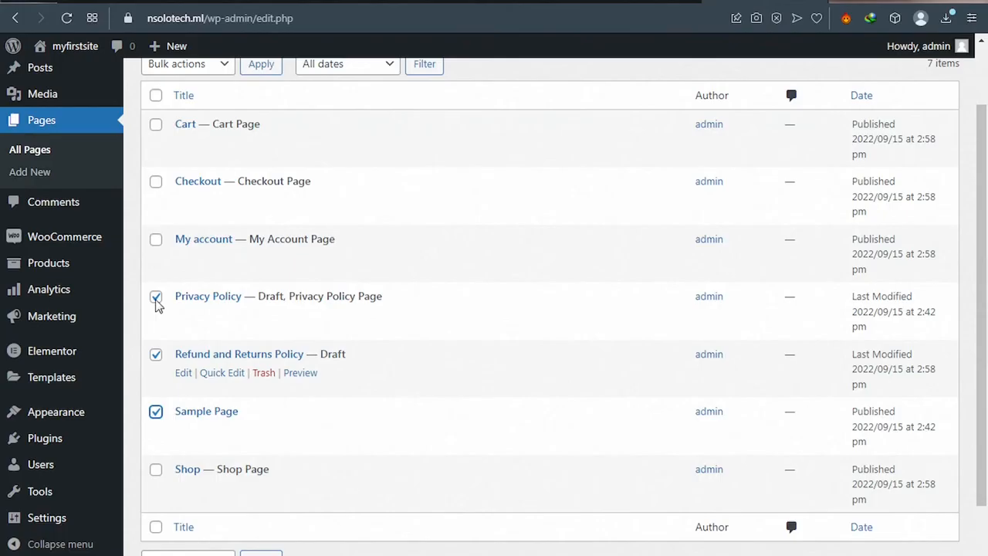
{"action": "scroll", "coordinate": [182, 331], "scroll_direction": "up", "scroll_amount": 1}
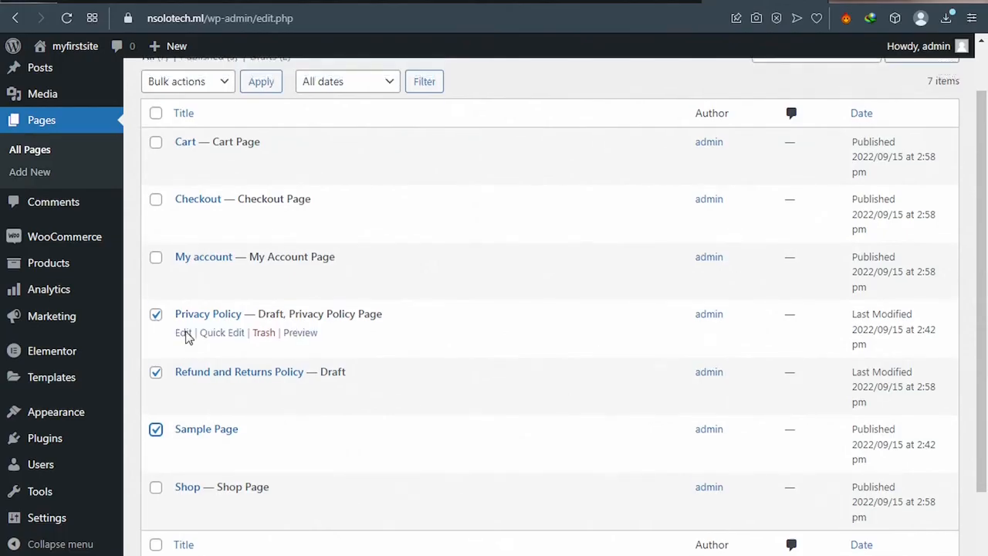
{"action": "scroll", "coordinate": [218, 141], "scroll_direction": "up", "scroll_amount": 2}
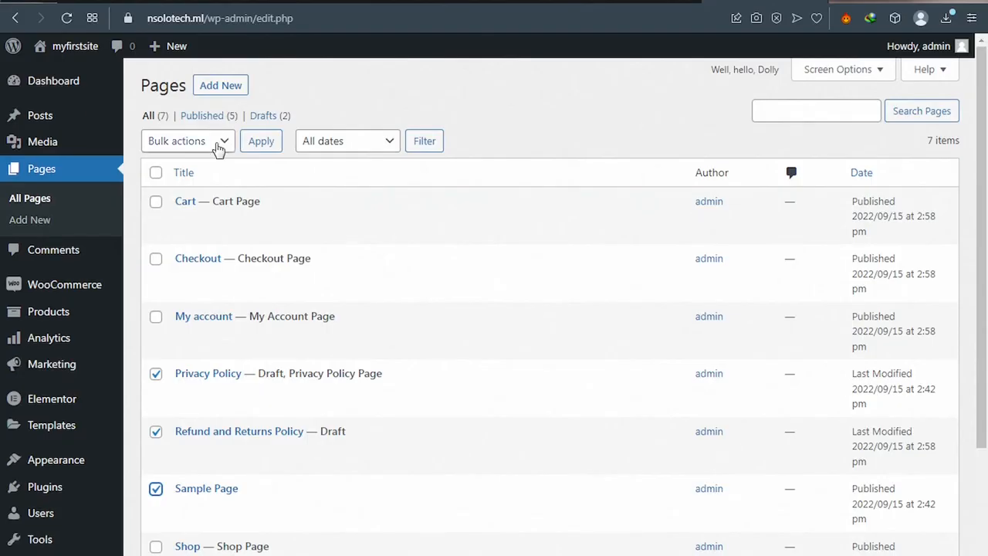
{"action": "left_click", "coordinate": [219, 146]}
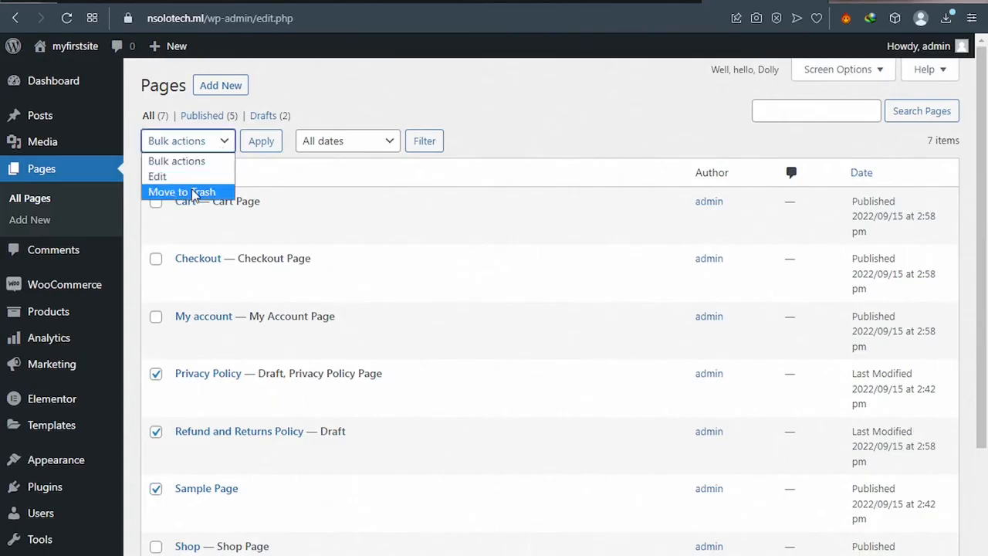
{"action": "left_click", "coordinate": [190, 191]}
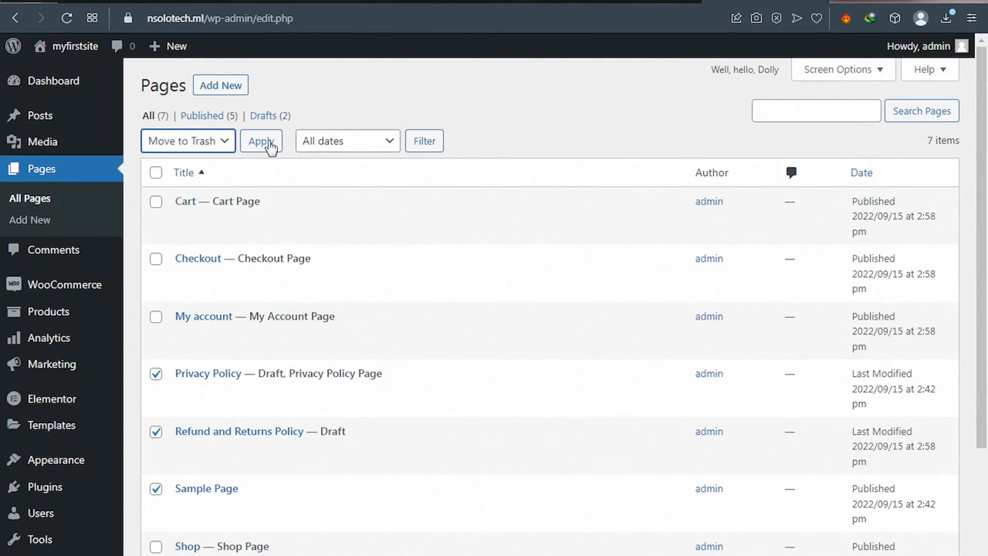
{"action": "left_click", "coordinate": [263, 142]}
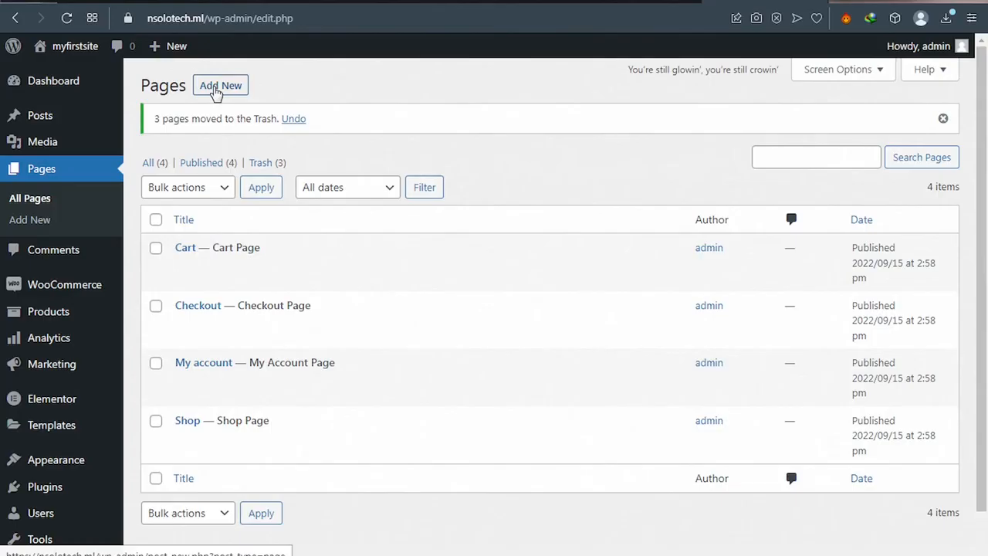
Step: Add a new page titled 'Home' and publish it
{"action": "left_click", "coordinate": [216, 93]}
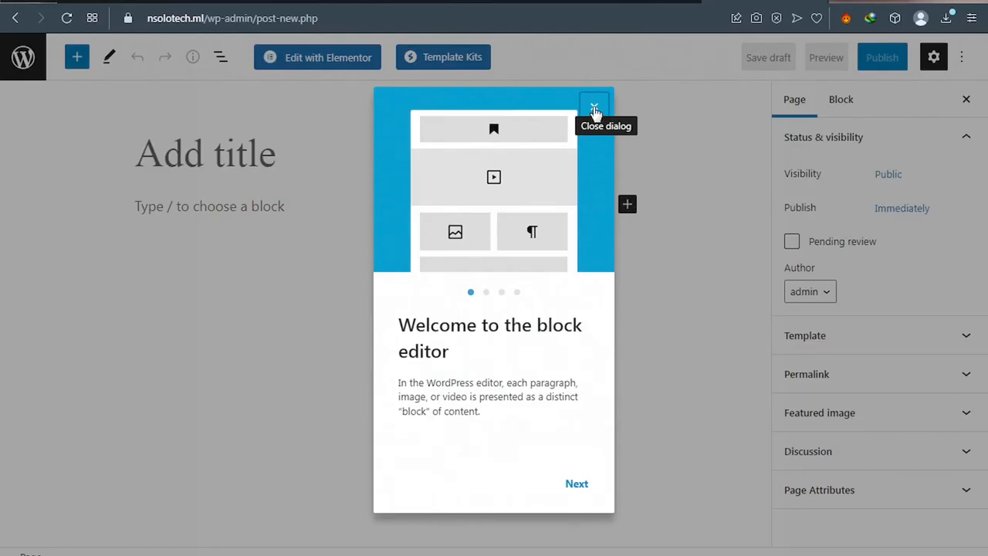
{"action": "left_click", "coordinate": [594, 108]}
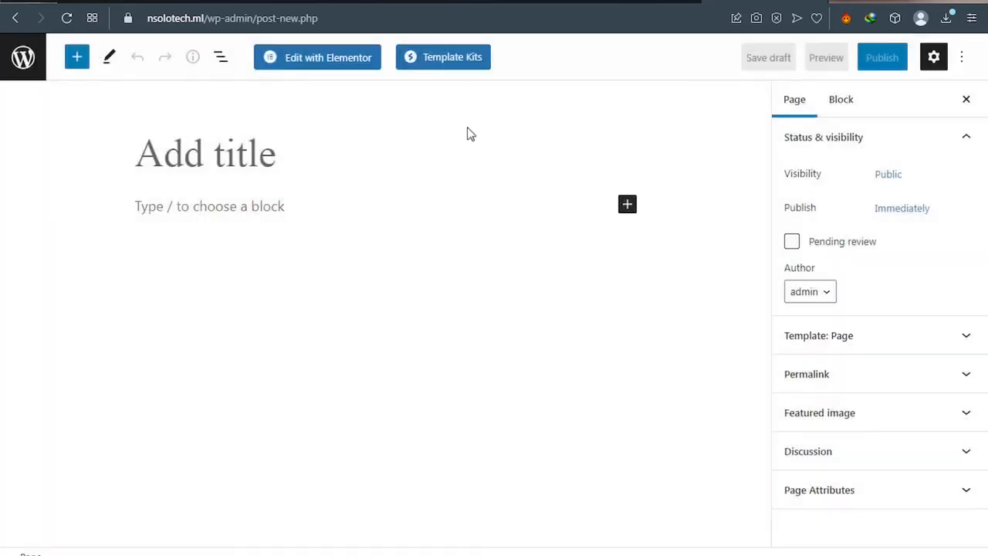
{"action": "left_click", "coordinate": [172, 152]}
{"action": "type", "text": "Home"}
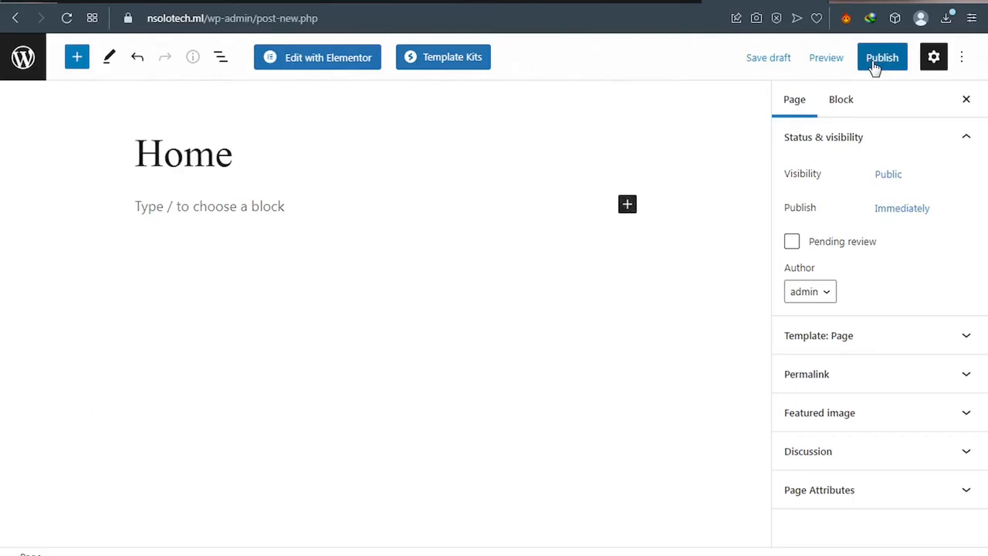
{"action": "left_click", "coordinate": [880, 59]}
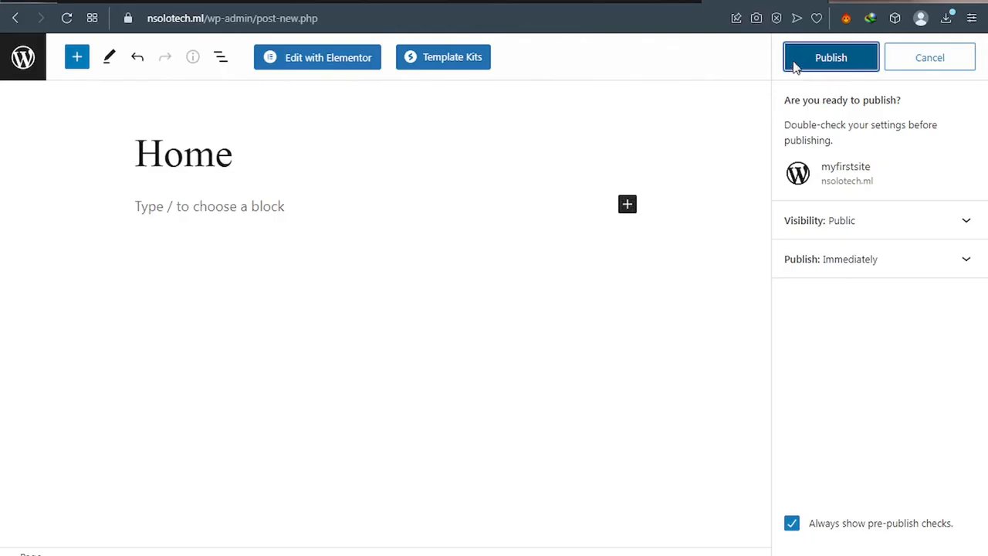
{"action": "left_click", "coordinate": [795, 66]}
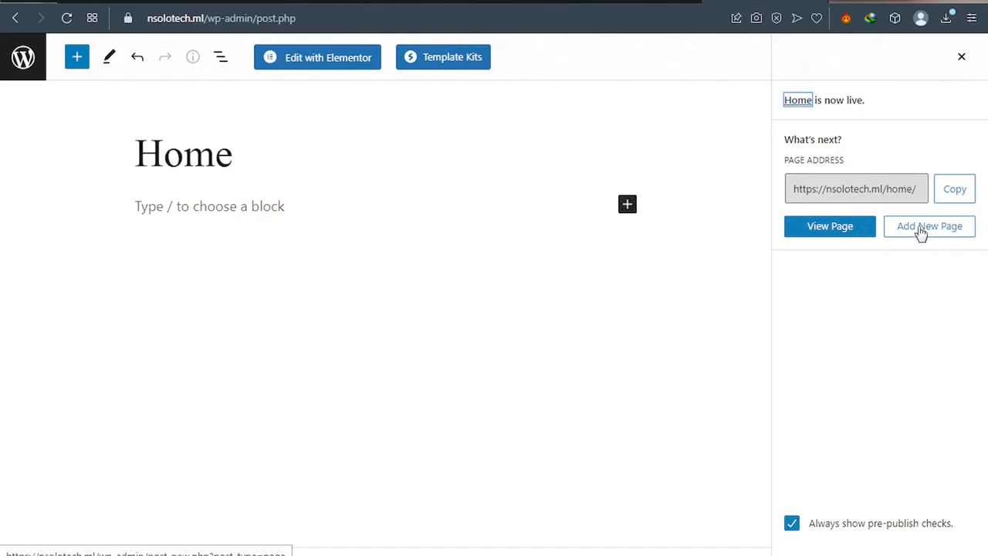
Step: Create a new empty page titled 'Contact' and publish it
{"action": "left_click", "coordinate": [920, 230]}
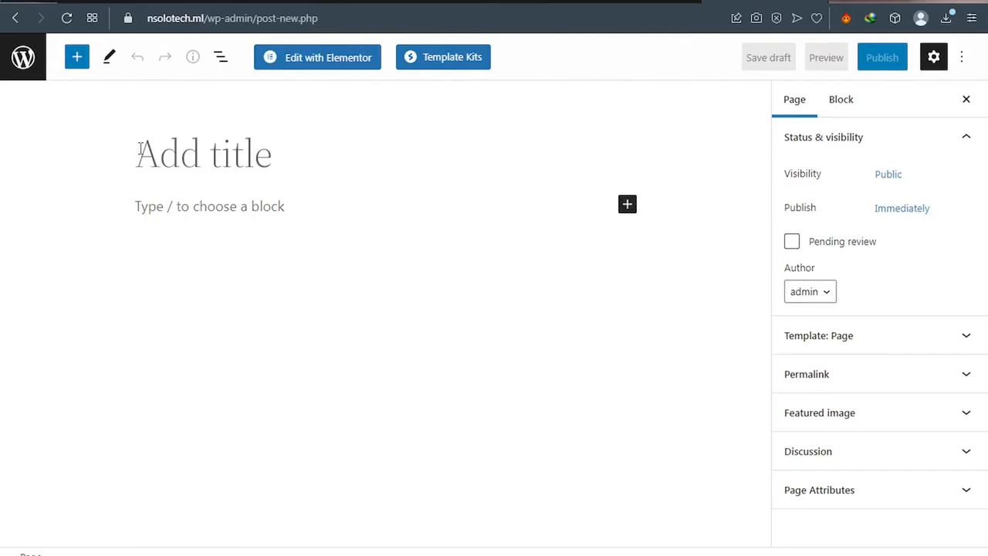
{"action": "type", "text": "Contact"}
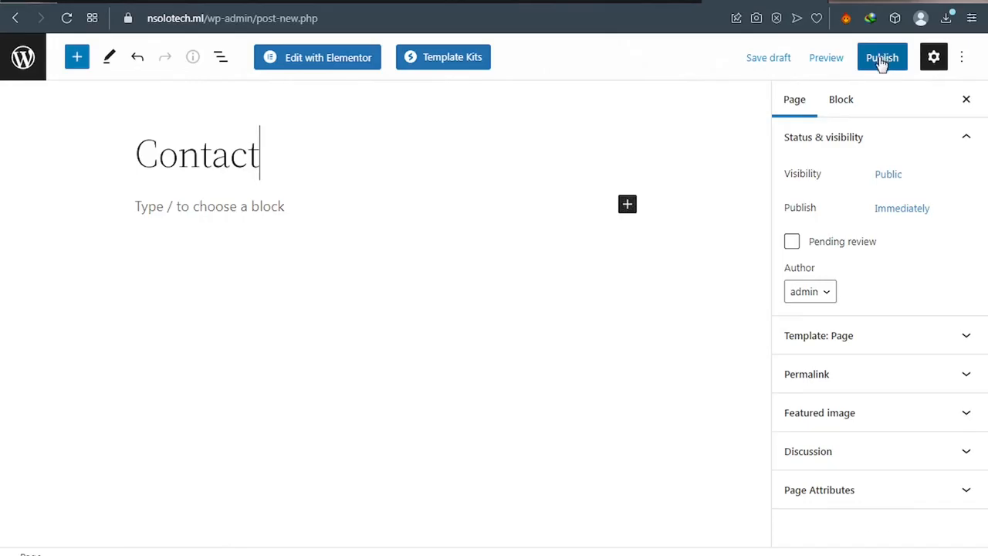
{"action": "left_click", "coordinate": [881, 63]}
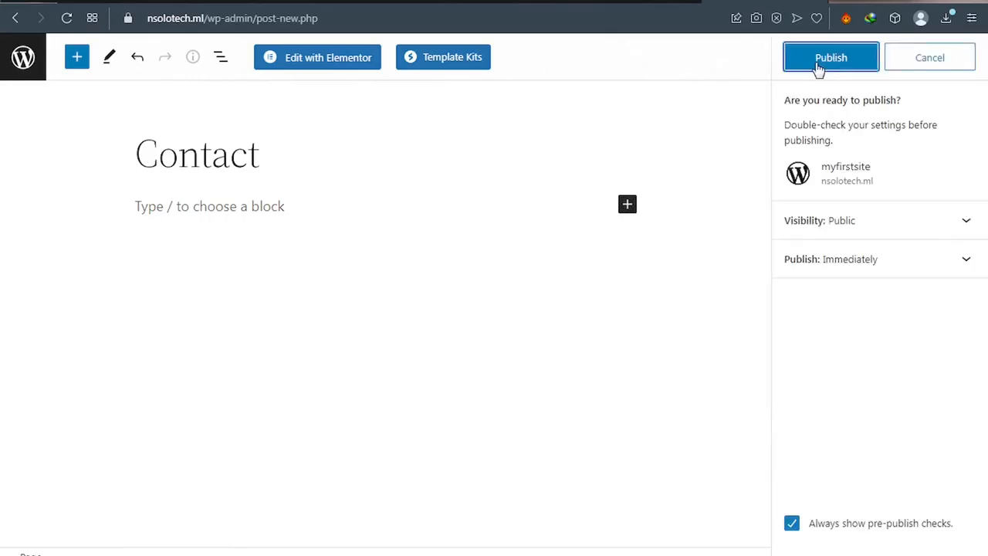
{"action": "left_click", "coordinate": [811, 68]}
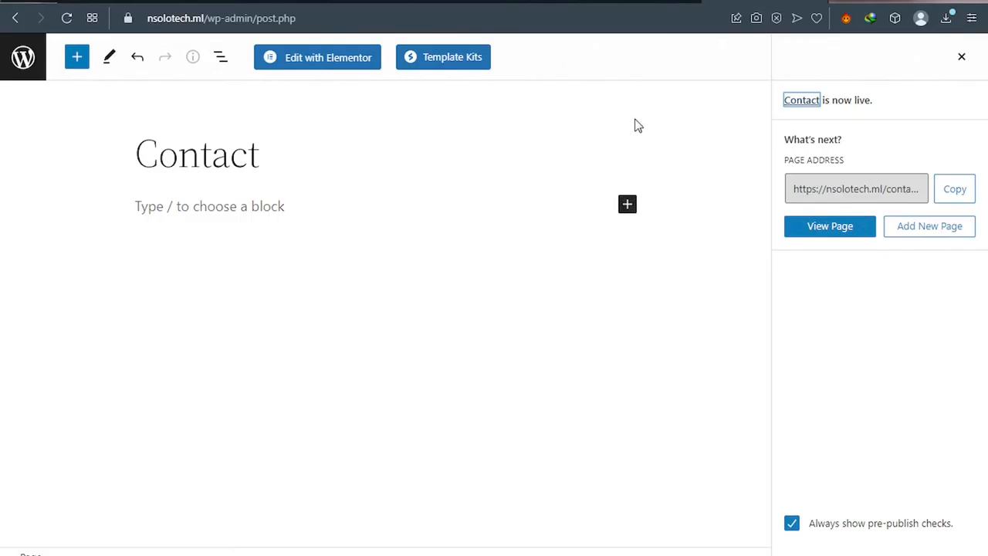
{"action": "left_click", "coordinate": [23, 62]}
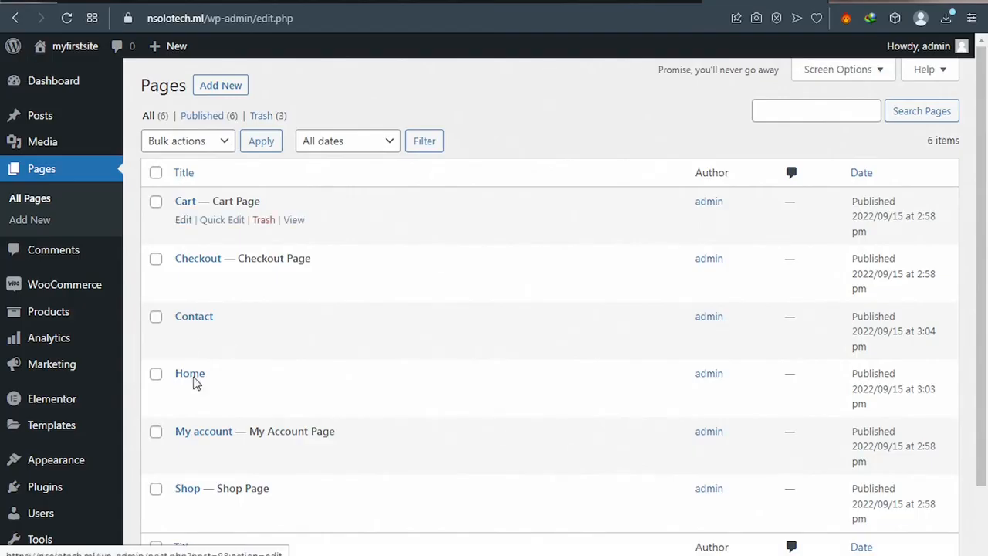
{"action": "mouse_move", "coordinate": [192, 334]}
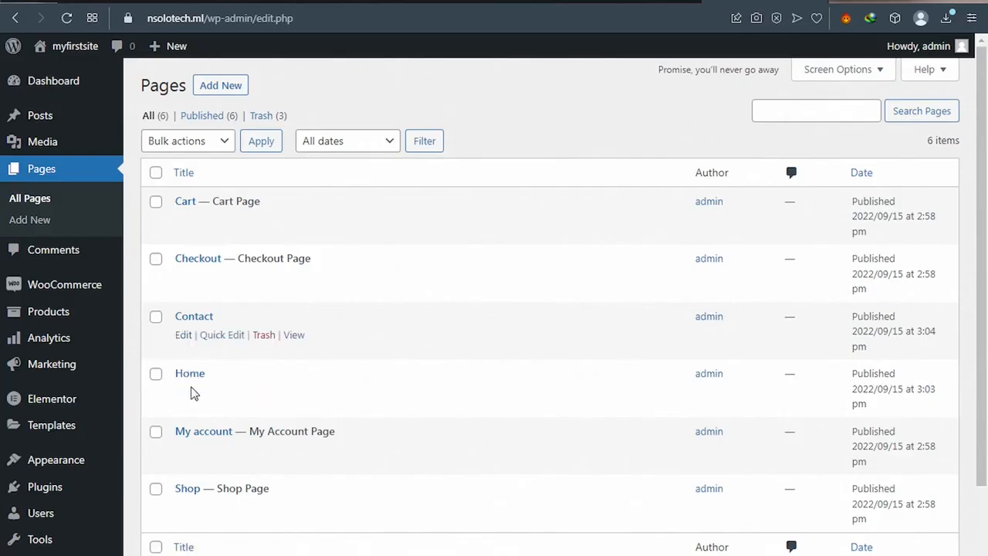
{"action": "mouse_move", "coordinate": [193, 391]}
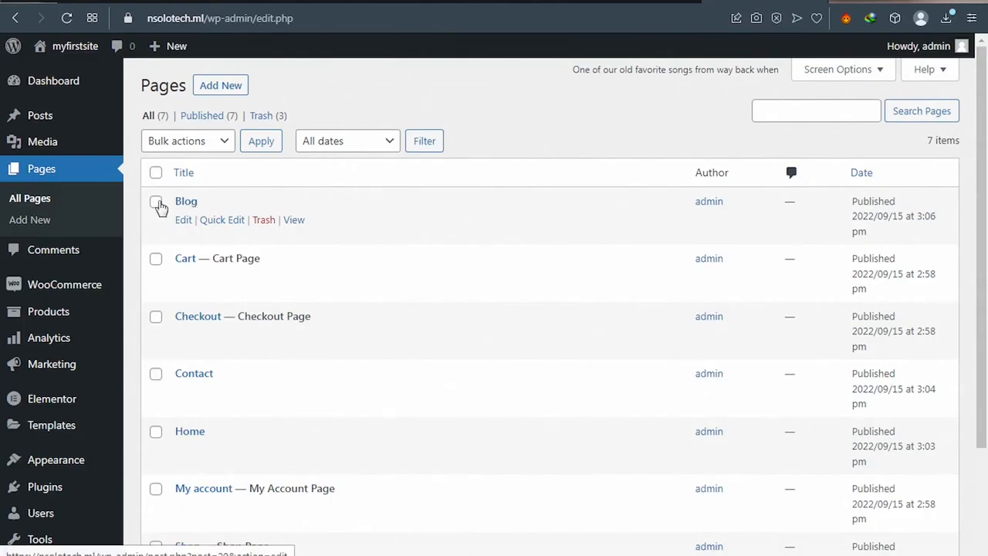
{"action": "scroll", "coordinate": [78, 309], "scroll_direction": "down", "scroll_amount": 1}
{"action": "scroll", "coordinate": [77, 317], "scroll_direction": "down", "scroll_amount": 2}
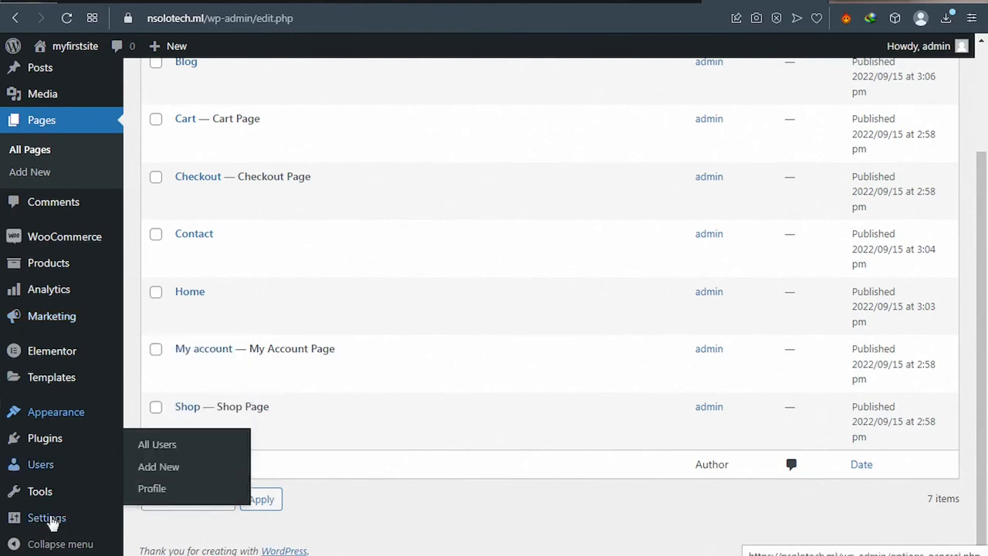
Step: In Reading settings, choose a static page: Home as homepage, Blog as posts page, and save
{"action": "mouse_move", "coordinate": [51, 523]}
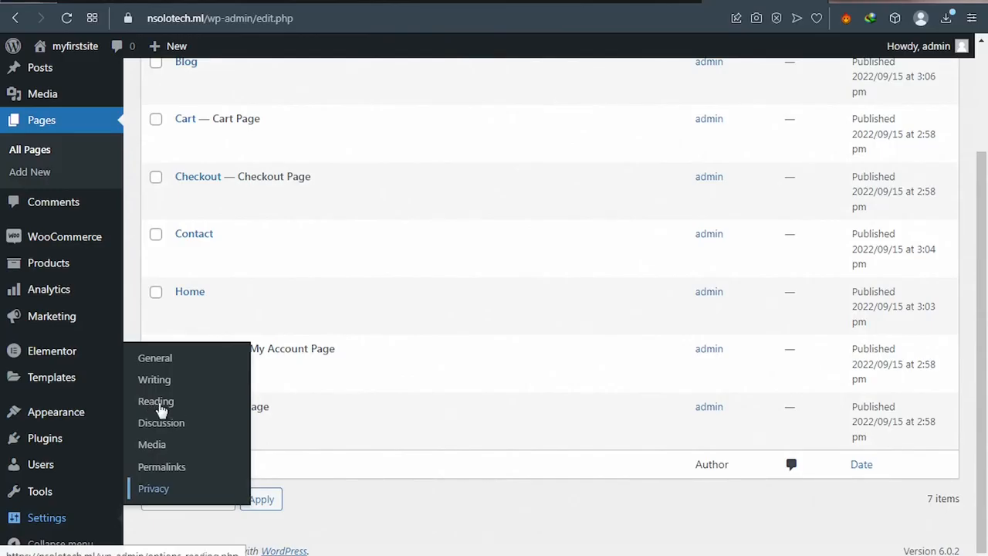
{"action": "left_click", "coordinate": [161, 408]}
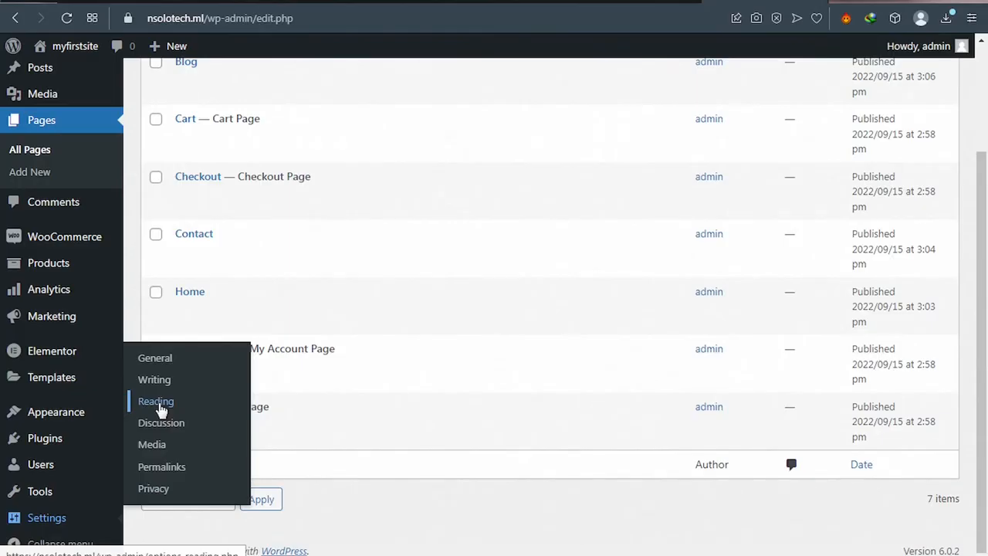
{"action": "left_click", "coordinate": [199, 410]}
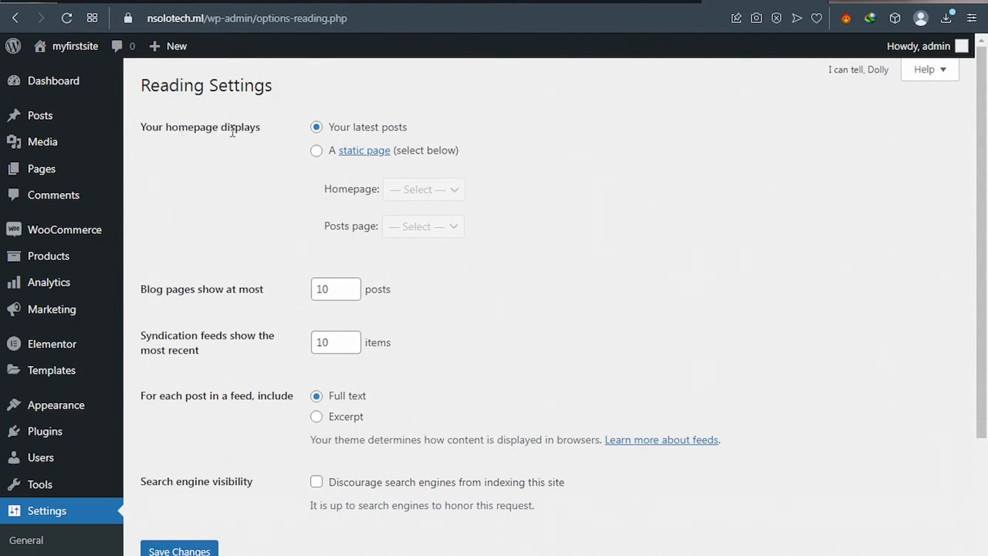
{"action": "left_click", "coordinate": [317, 152]}
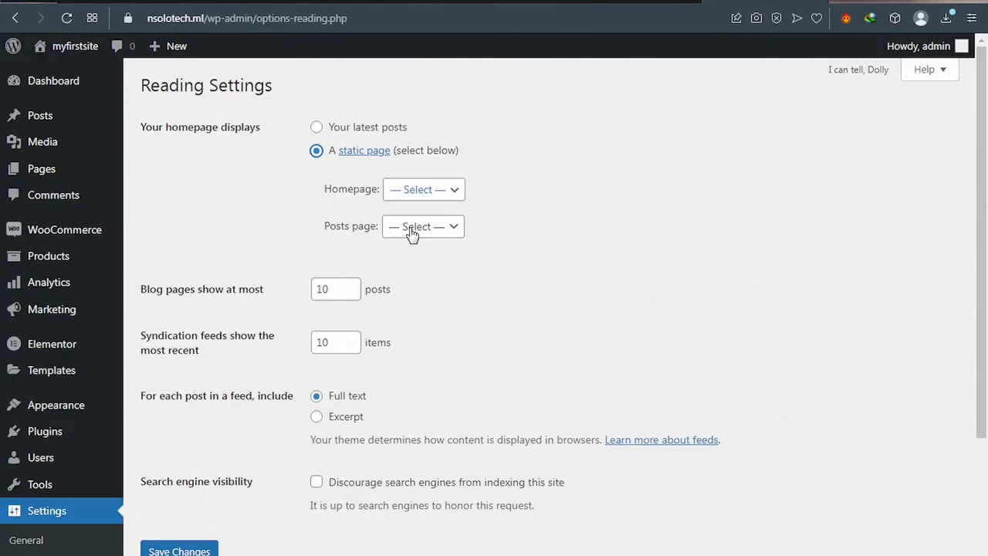
{"action": "left_click", "coordinate": [454, 231]}
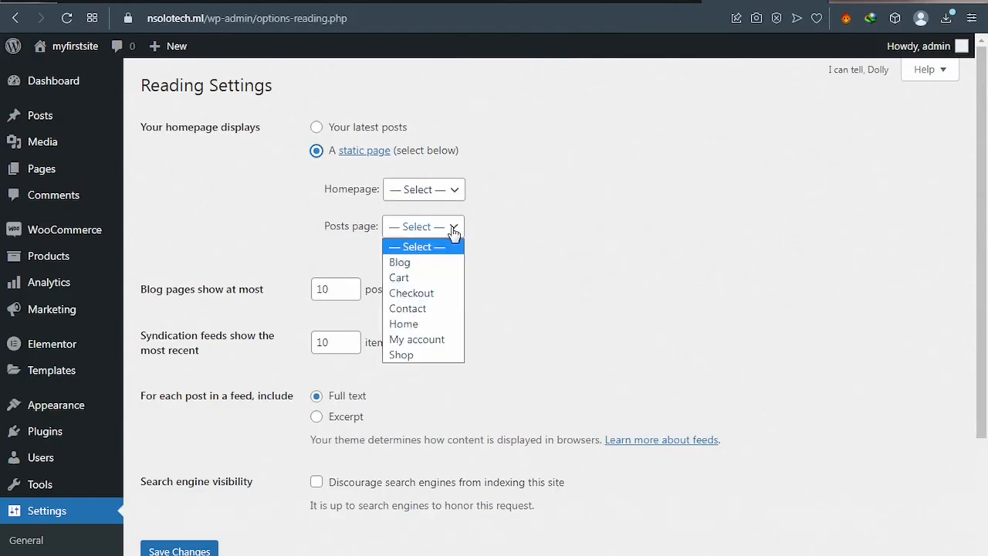
{"action": "left_click", "coordinate": [454, 232]}
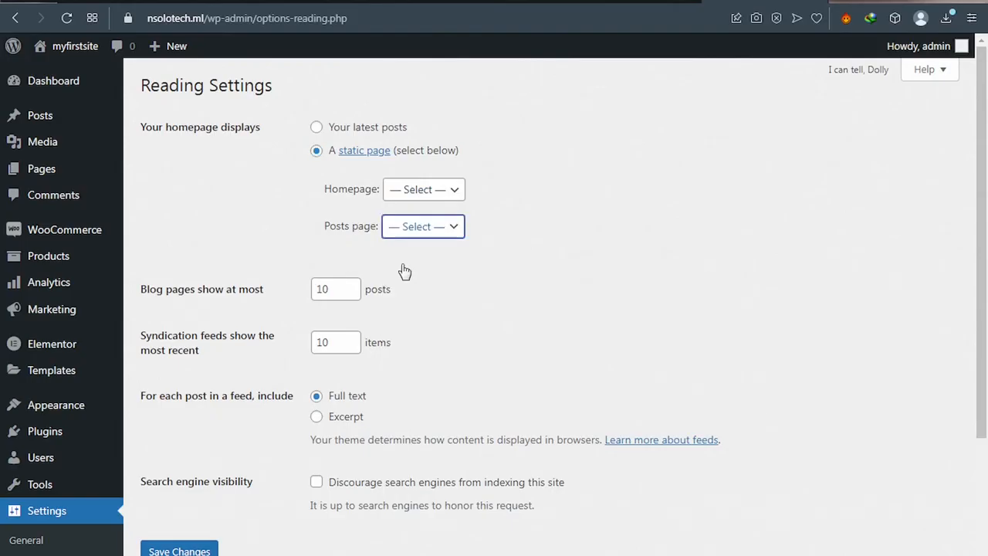
{"action": "key", "text": "Down"}
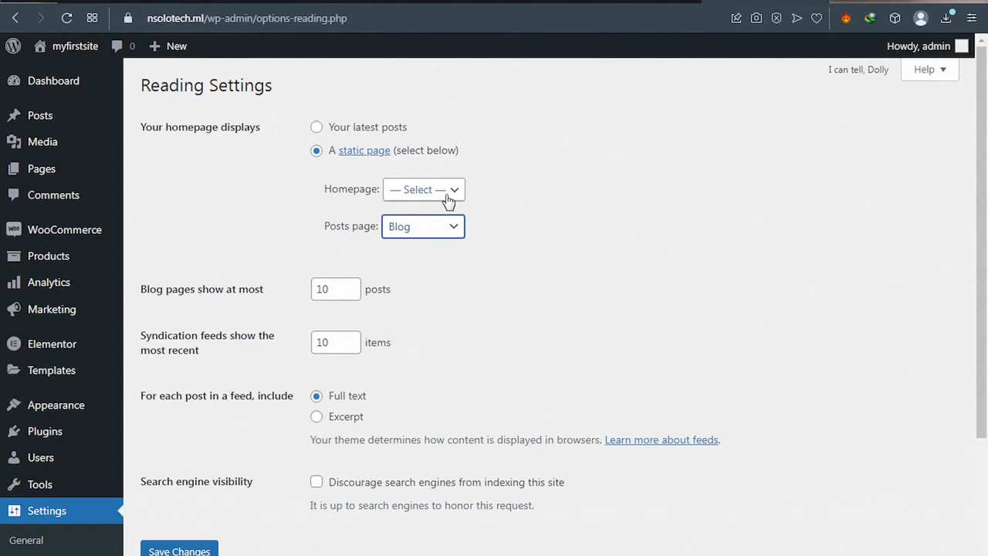
{"action": "left_click", "coordinate": [448, 201]}
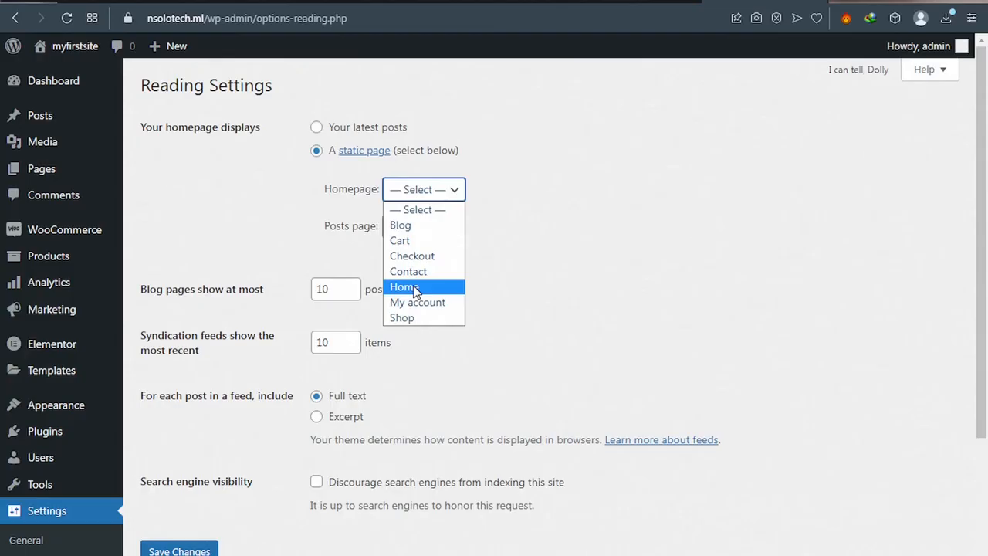
{"action": "left_click", "coordinate": [452, 284]}
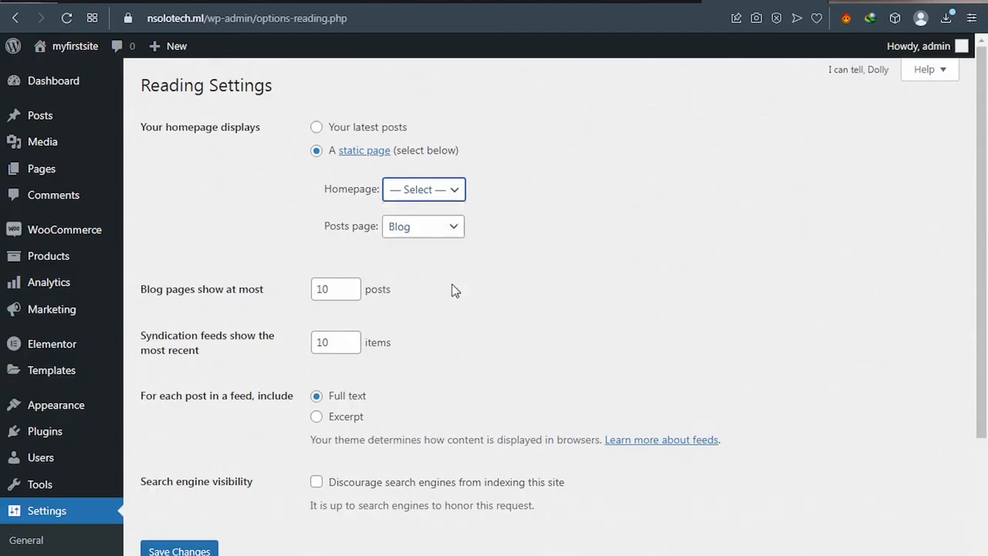
{"action": "scroll", "coordinate": [452, 290], "scroll_direction": "down", "scroll_amount": 2}
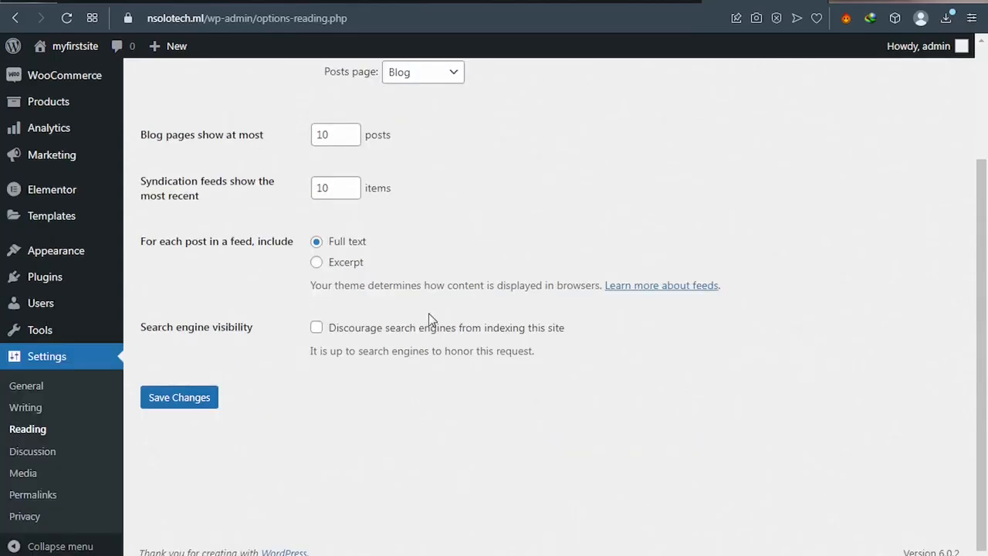
{"action": "left_click", "coordinate": [165, 405]}
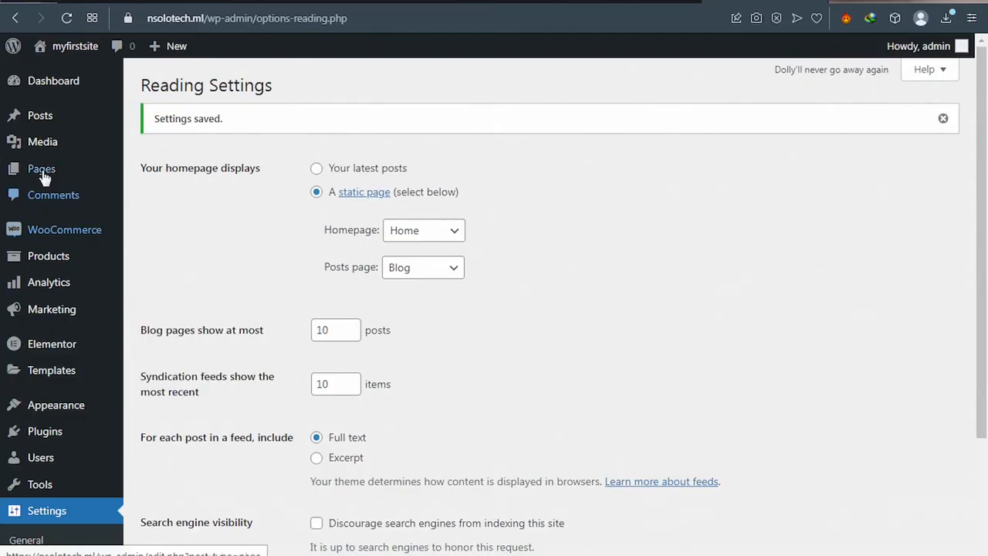
Step: From All Pages, open the Home page's Edit link in a new browser tab
{"action": "mouse_move", "coordinate": [44, 178]}
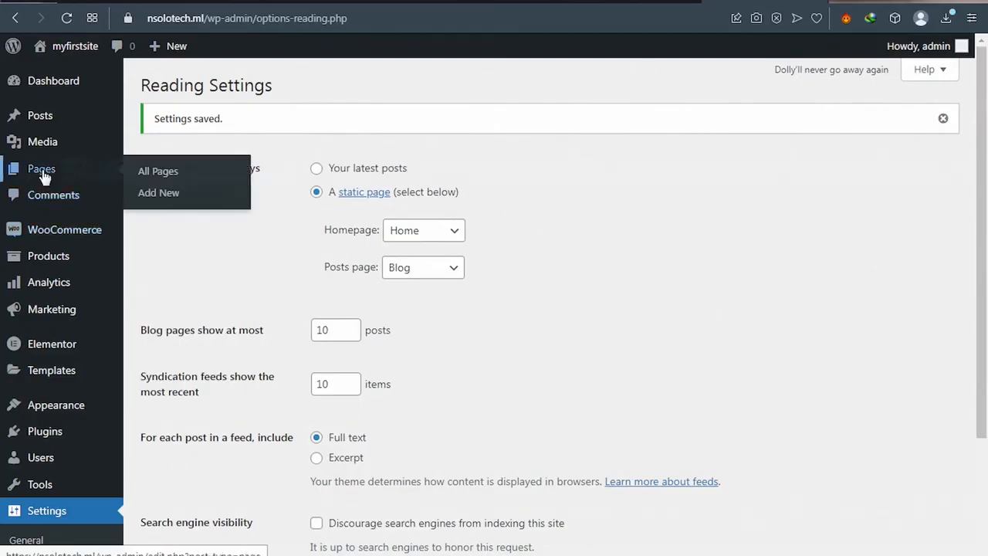
{"action": "left_click", "coordinate": [174, 173]}
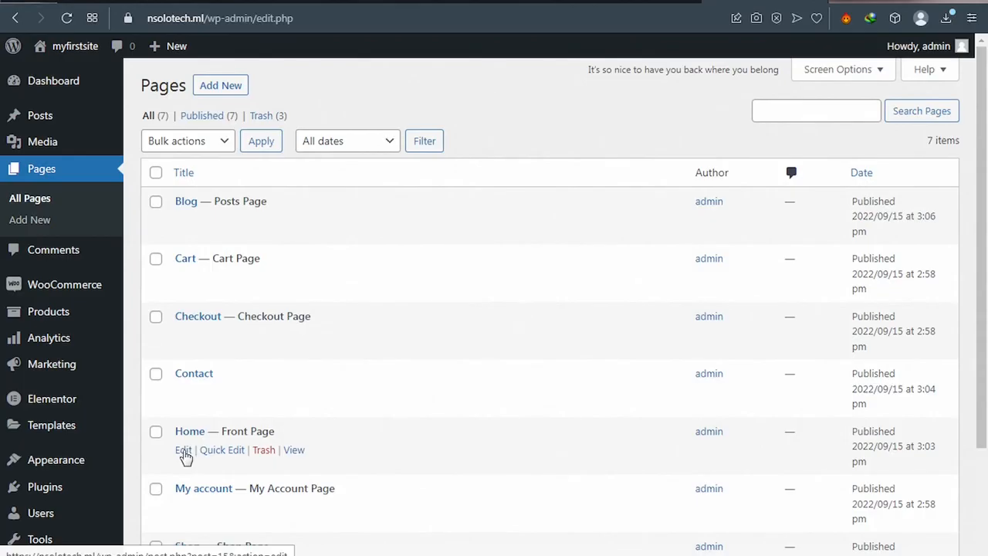
{"action": "left_click", "coordinate": [185, 453]}
{"action": "right_click", "coordinate": [184, 452]}
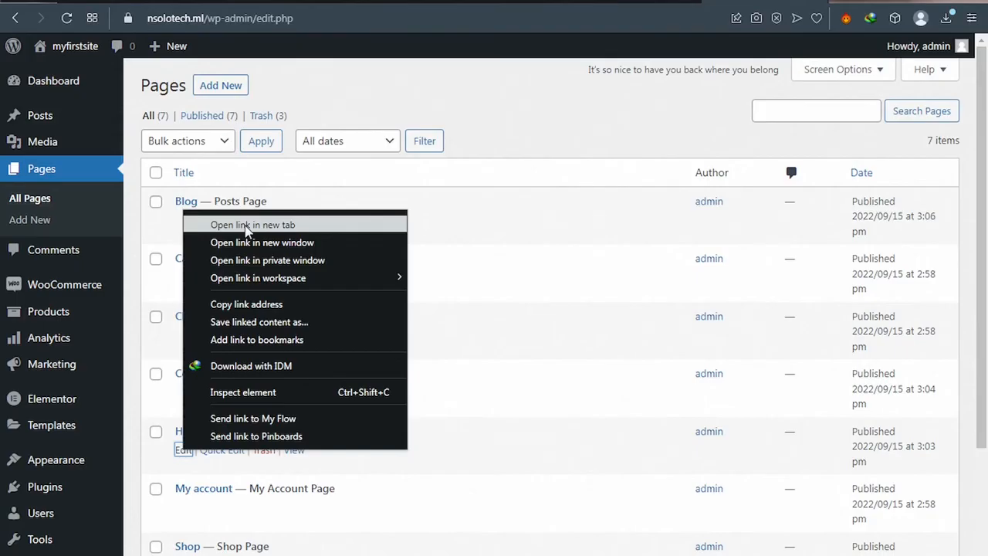
{"action": "left_click", "coordinate": [248, 225]}
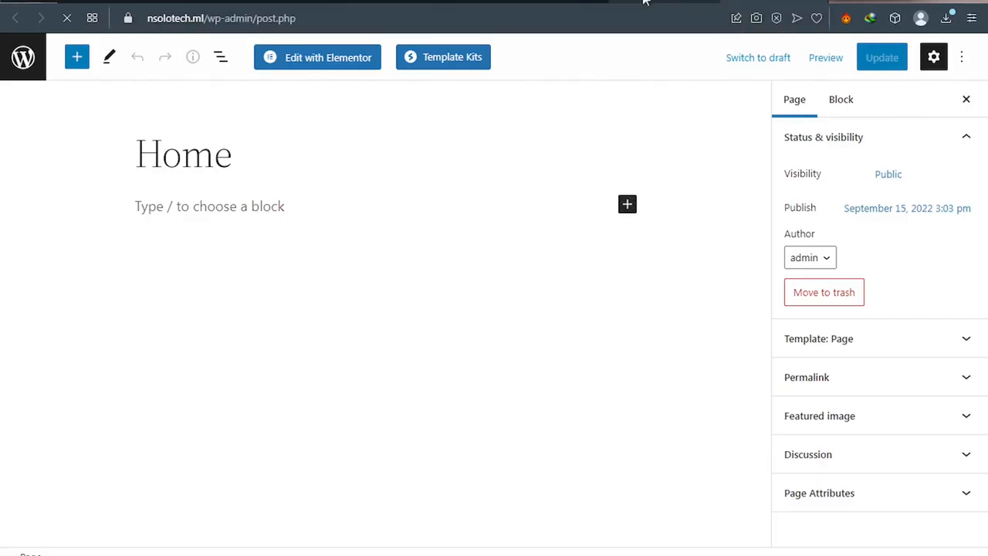
Step: Launch Edit with Elementor from the Home page's block editor
{"action": "left_click", "coordinate": [645, 1]}
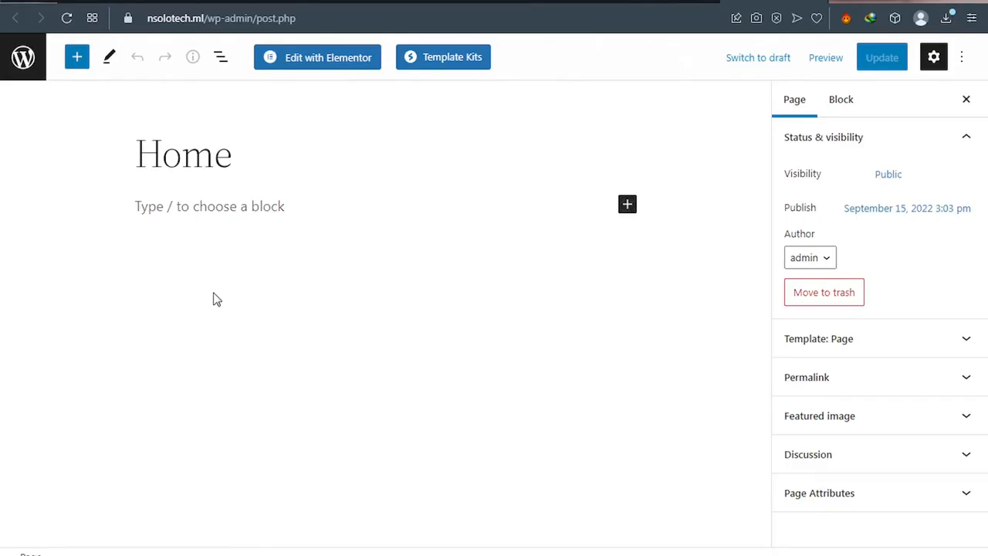
{"action": "left_click", "coordinate": [319, 67]}
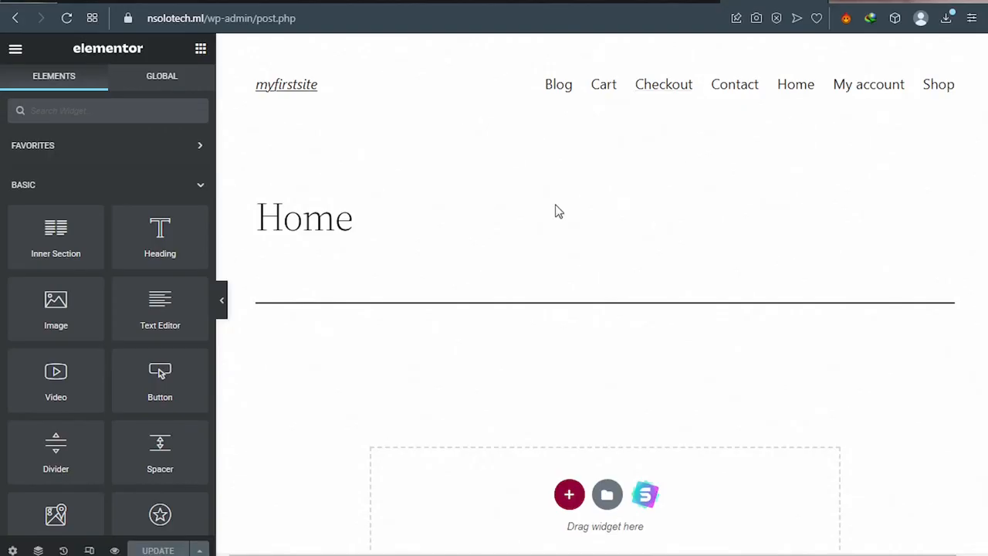
Step: Browse the Elementor Starter Templates library, then go back to the Pages list tab
{"action": "scroll", "coordinate": [558, 212], "scroll_direction": "down", "scroll_amount": 3}
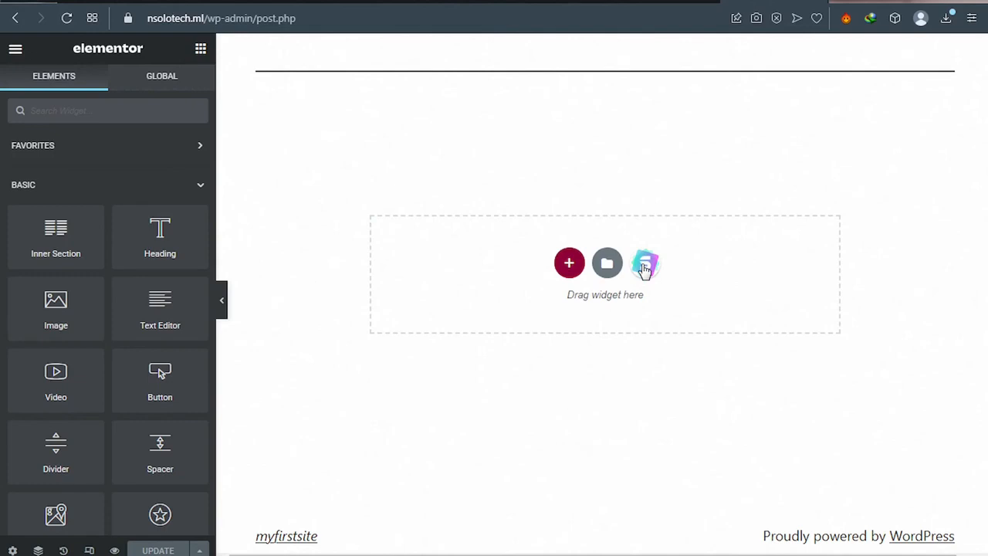
{"action": "left_click", "coordinate": [644, 267]}
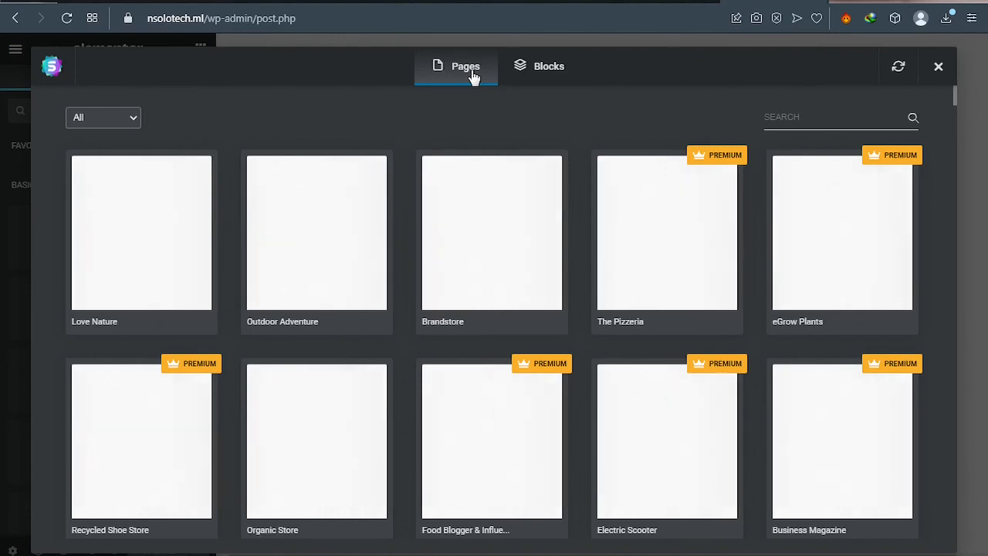
{"action": "left_click", "coordinate": [648, 1]}
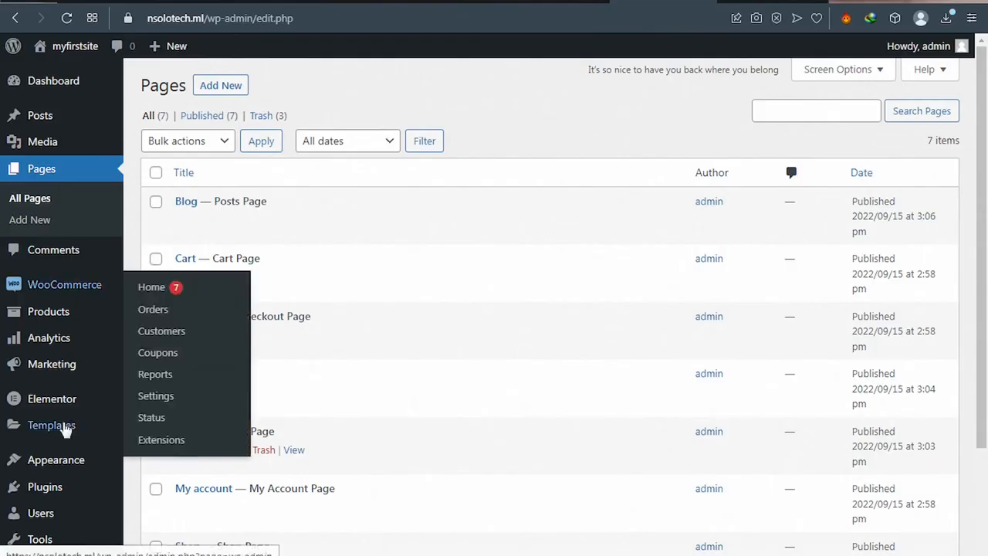
Step: Go to Appearance > Themes to view the three installed themes
{"action": "mouse_move", "coordinate": [66, 431]}
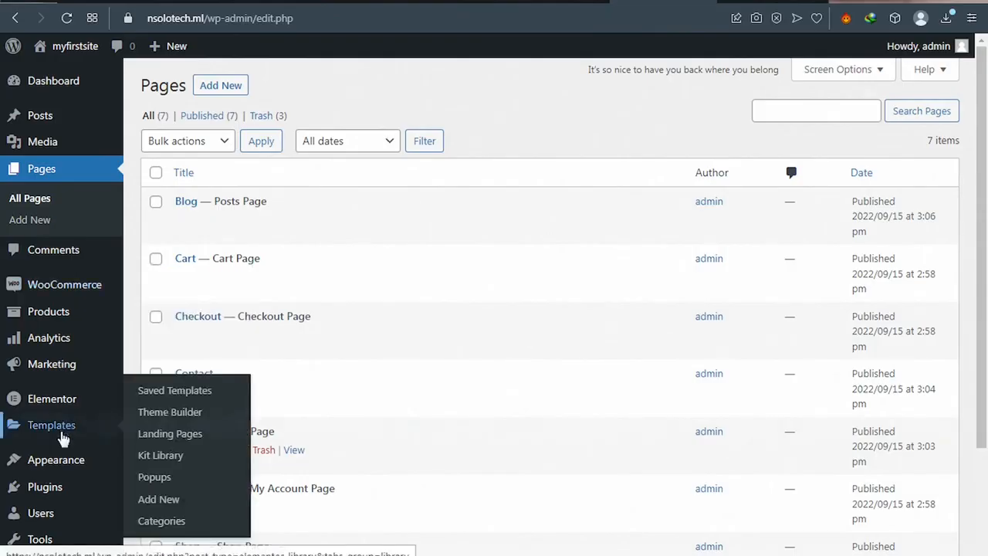
{"action": "mouse_move", "coordinate": [67, 461]}
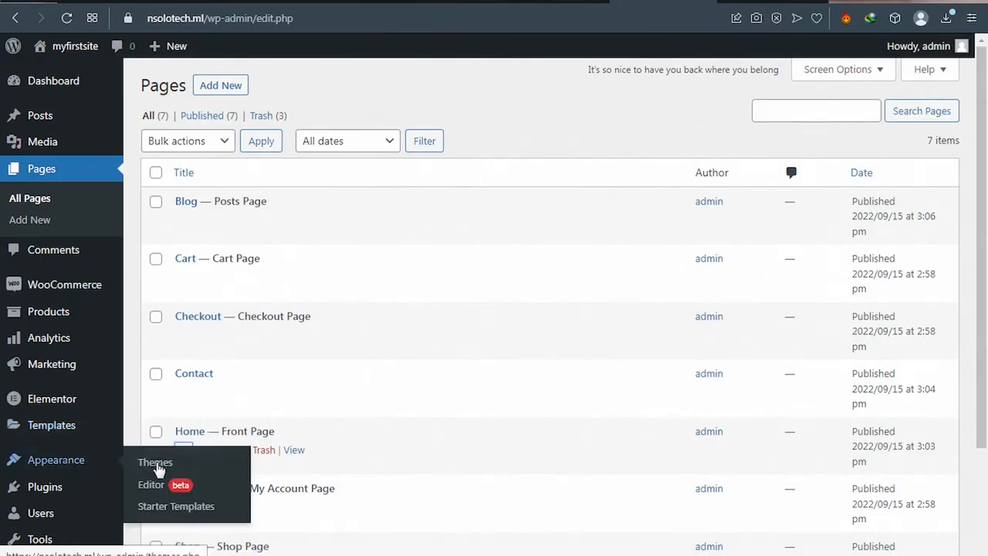
{"action": "left_click", "coordinate": [156, 468]}
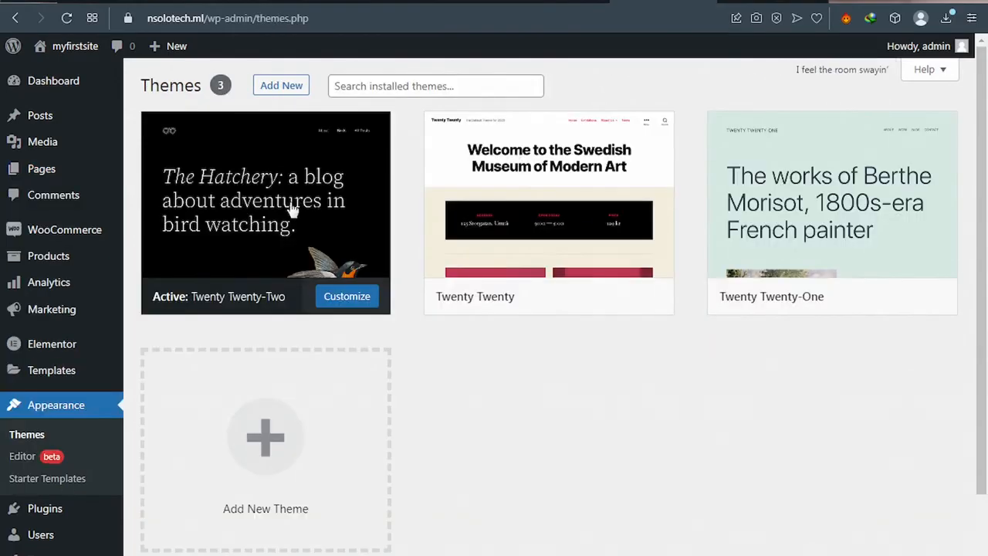
{"action": "mouse_move", "coordinate": [279, 239]}
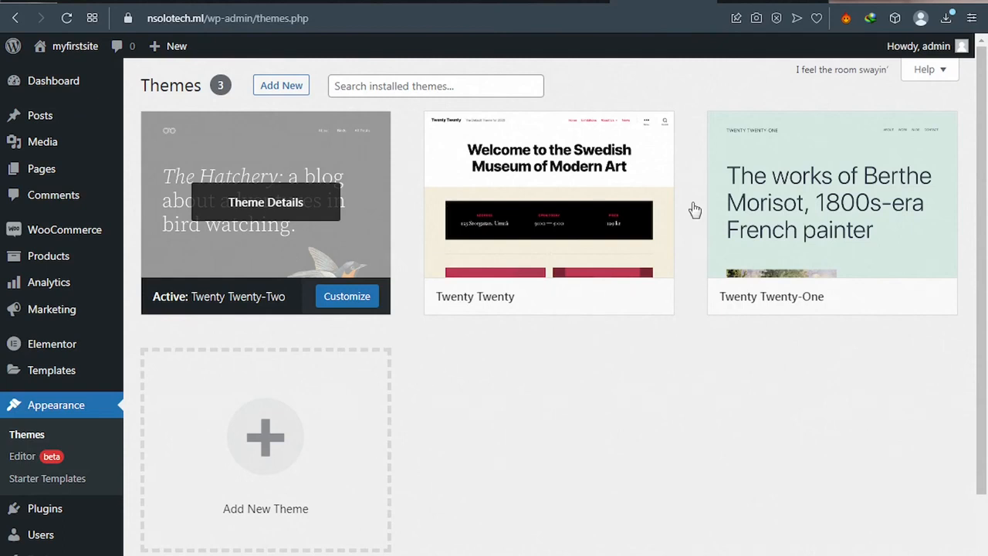
{"action": "left_click", "coordinate": [279, 91]}
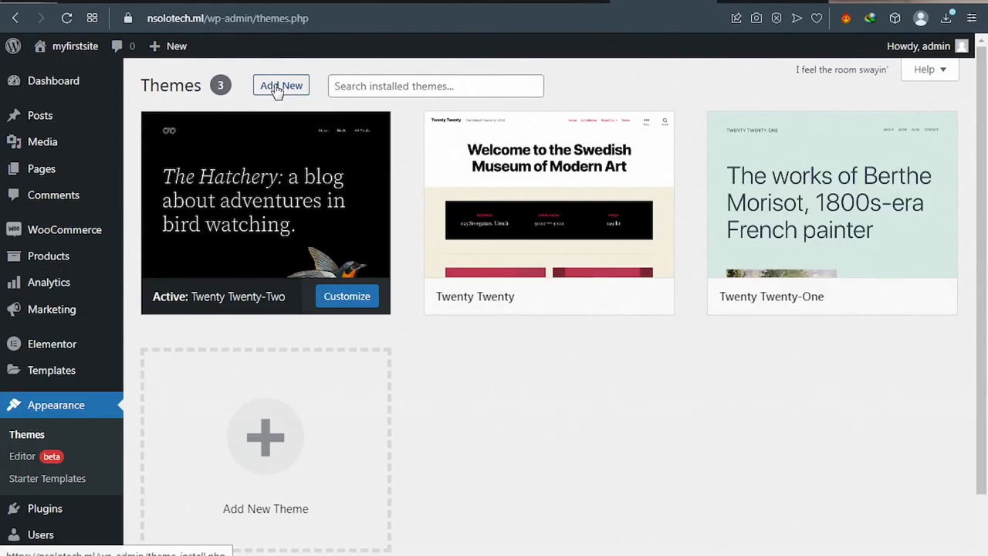
Step: Install the Astra theme from the theme catalogue and activate it
{"action": "left_click", "coordinate": [277, 90]}
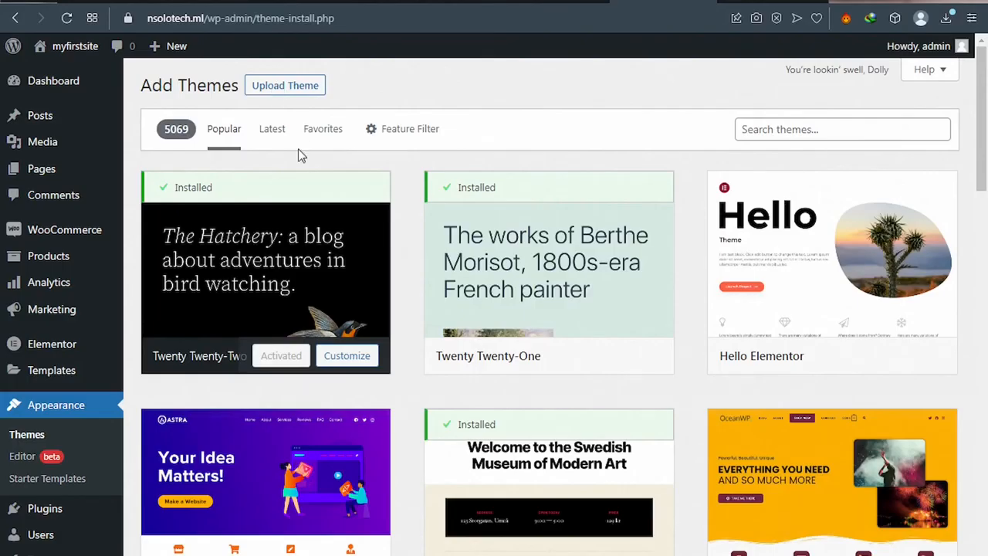
{"action": "scroll", "coordinate": [306, 165], "scroll_direction": "down", "scroll_amount": 2}
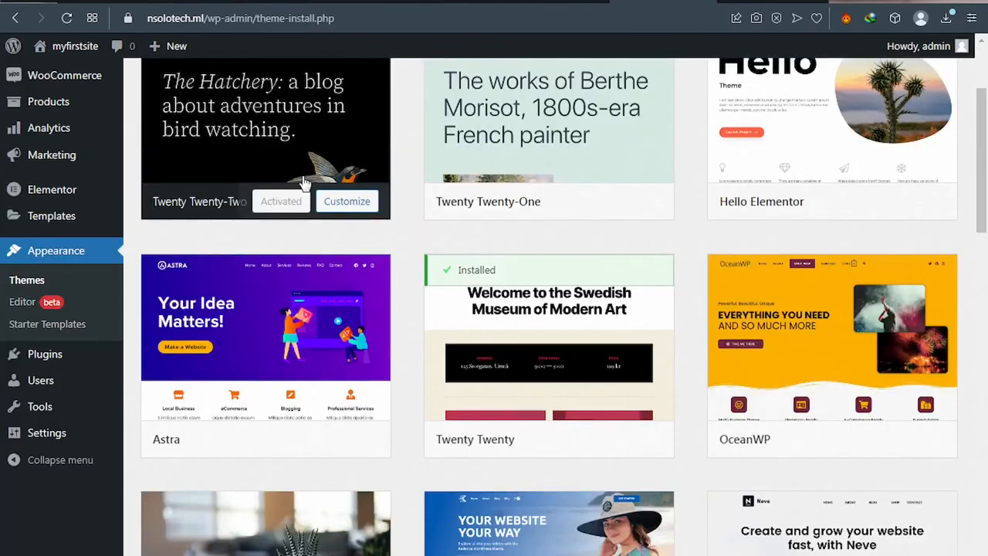
{"action": "mouse_move", "coordinate": [167, 448]}
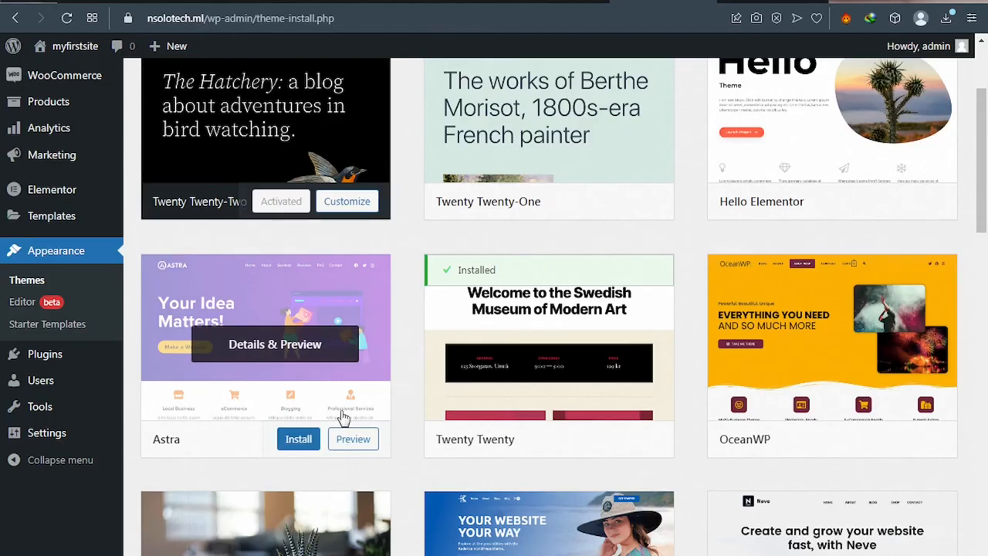
{"action": "left_click", "coordinate": [297, 440]}
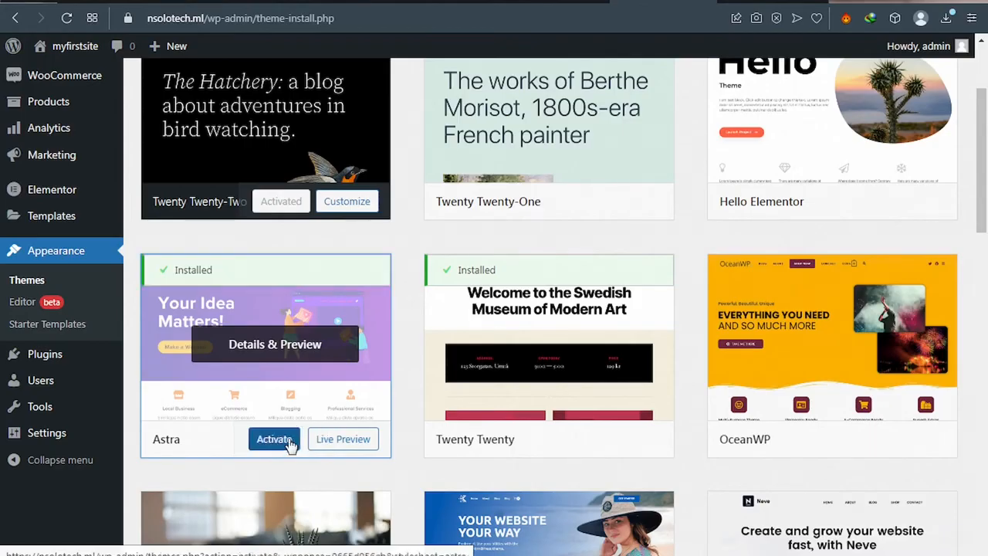
{"action": "left_click", "coordinate": [271, 441]}
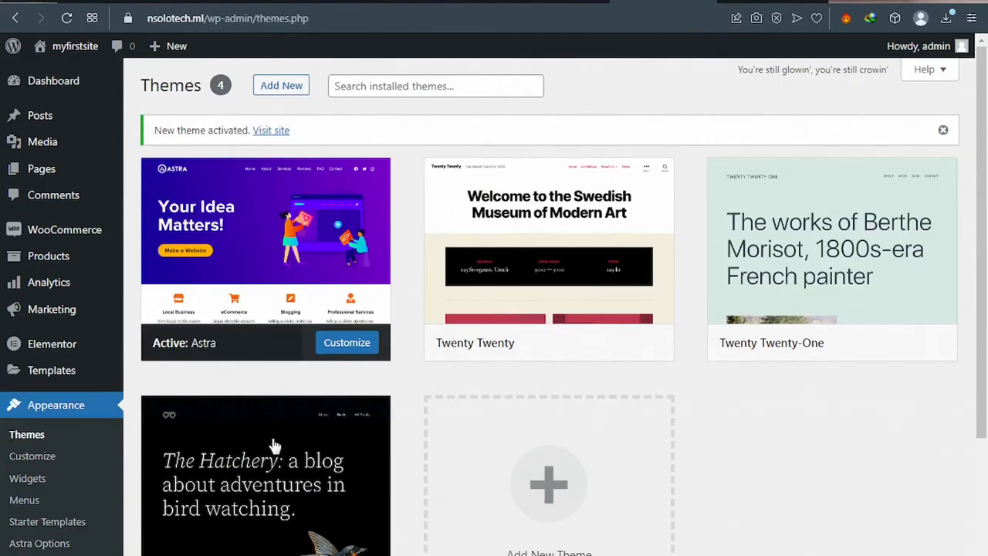
Step: Delete the Twenty Twenty theme from its Theme Details
{"action": "mouse_move", "coordinate": [288, 428]}
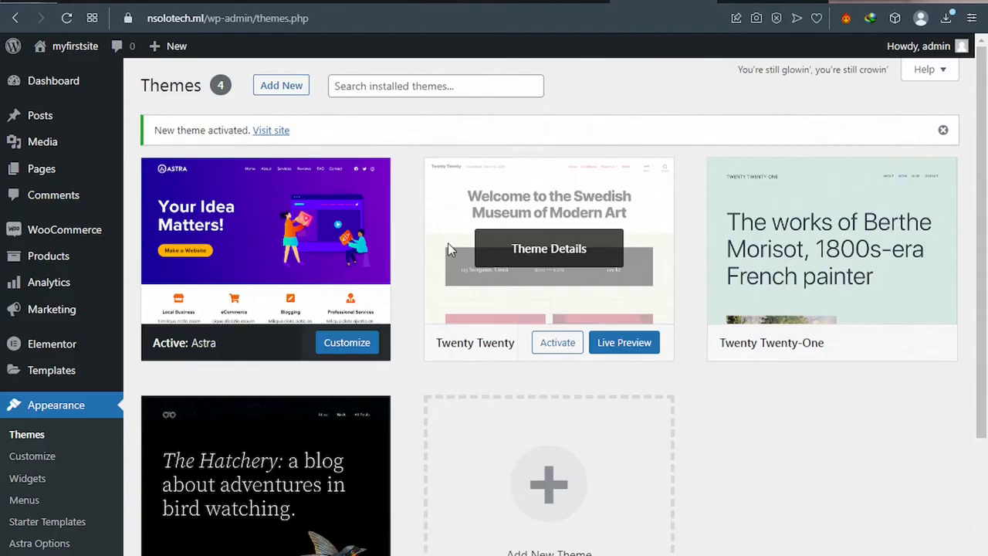
{"action": "left_click", "coordinate": [449, 248]}
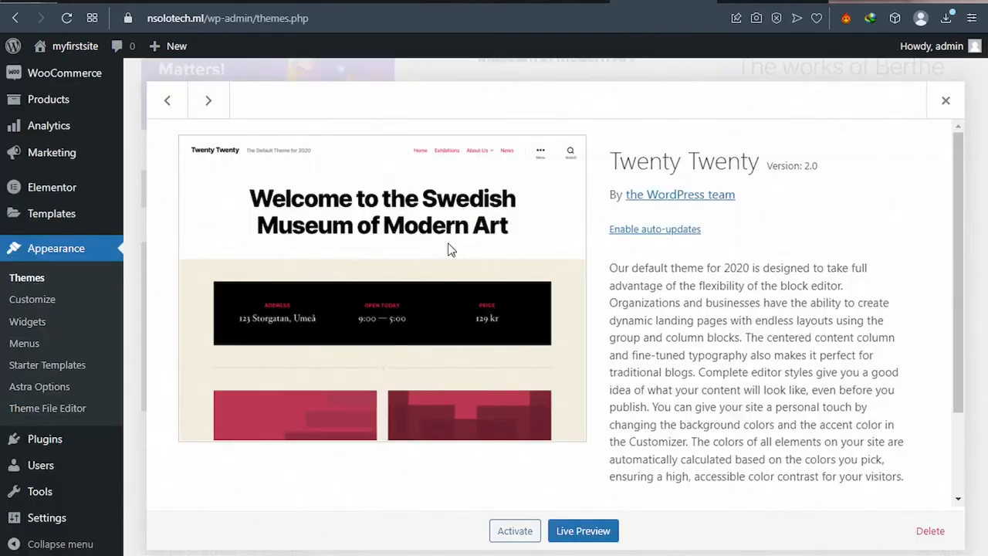
{"action": "left_click", "coordinate": [929, 532]}
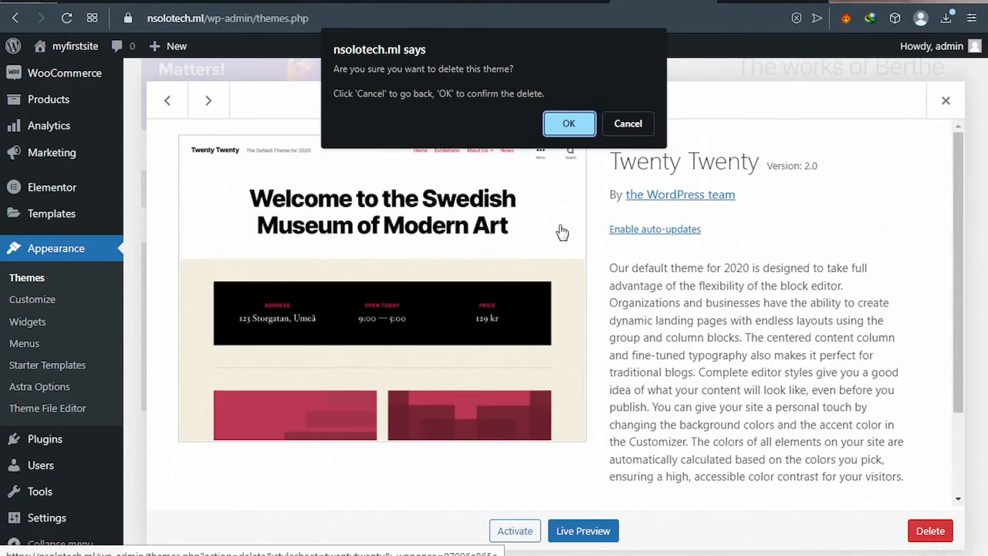
{"action": "left_click", "coordinate": [564, 129]}
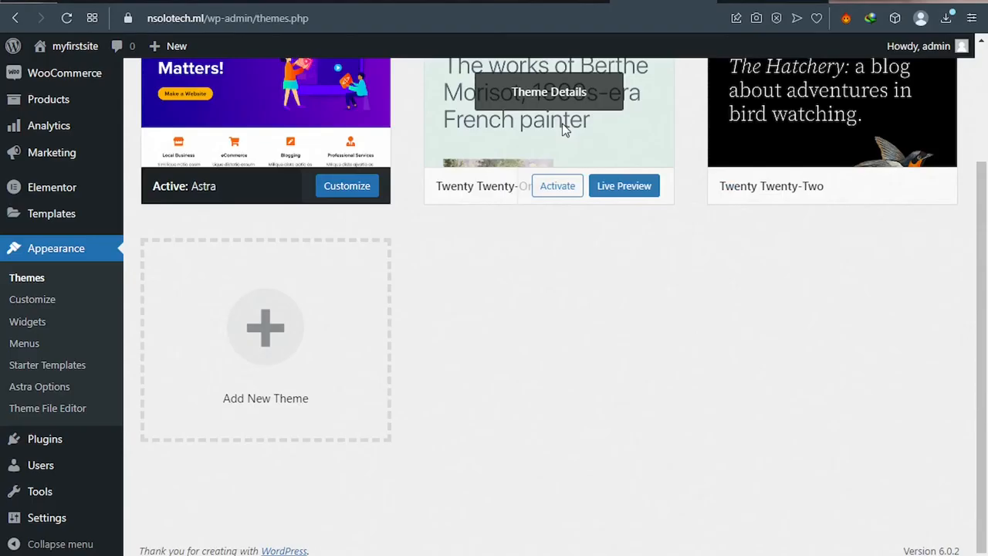
Step: Delete the Twenty Twenty-One theme
{"action": "scroll", "coordinate": [459, 229], "scroll_direction": "up", "scroll_amount": 1}
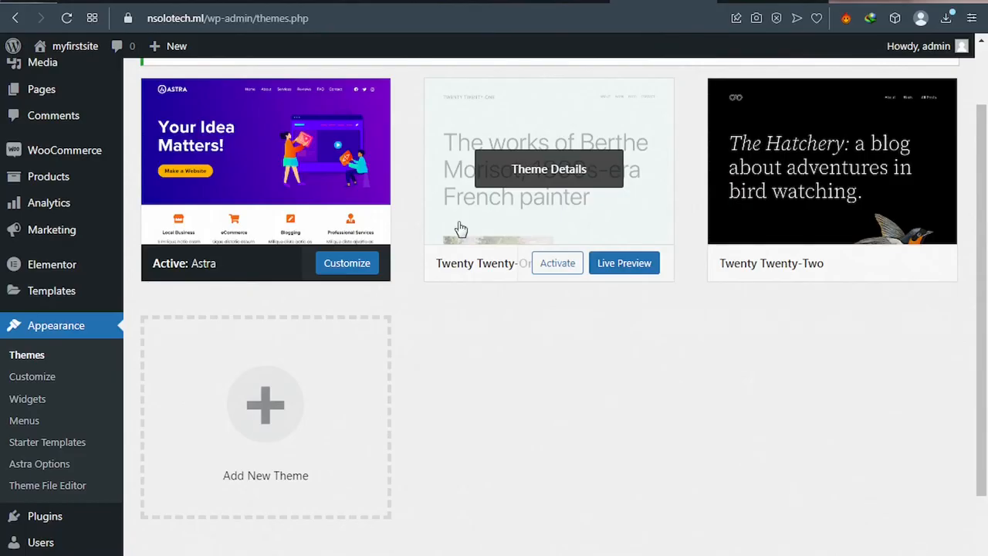
{"action": "left_click", "coordinate": [460, 229]}
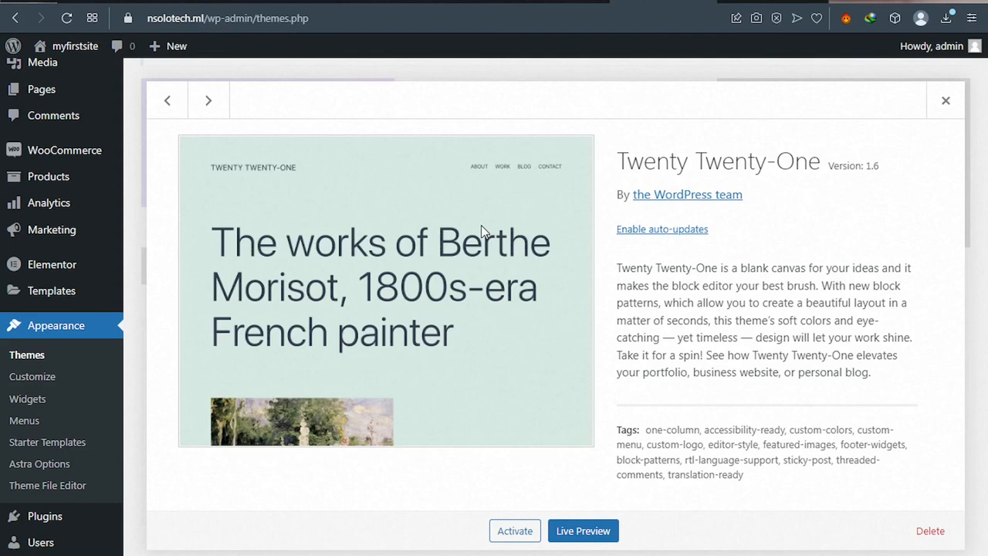
{"action": "left_click", "coordinate": [929, 531]}
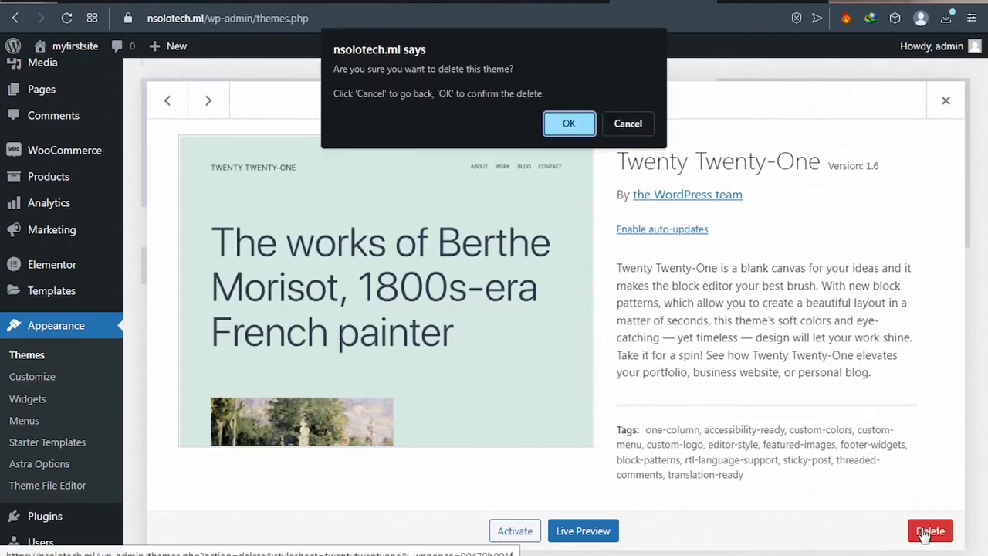
{"action": "left_click", "coordinate": [576, 126]}
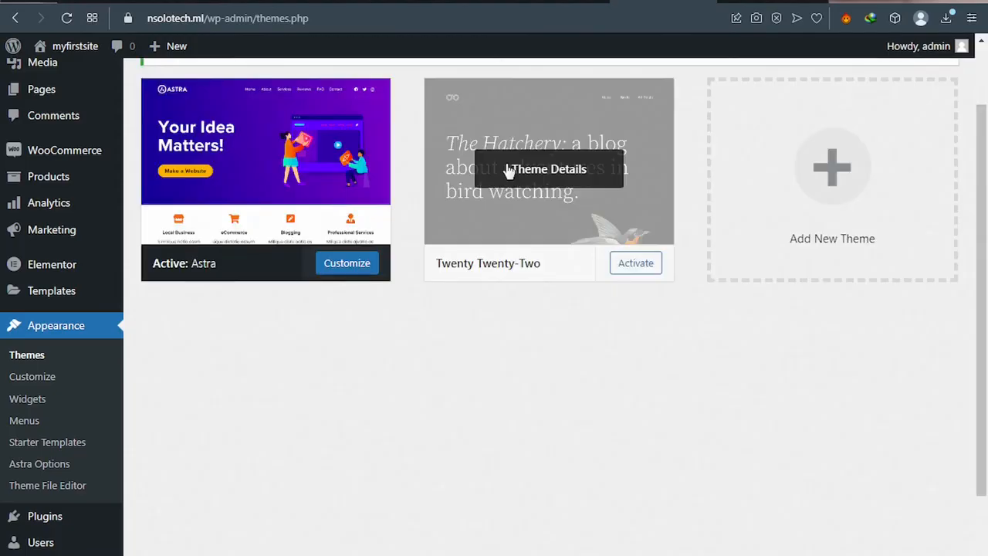
Step: Delete the Twenty Twenty-Two theme, leaving Astra as the only theme
{"action": "left_click", "coordinate": [478, 224]}
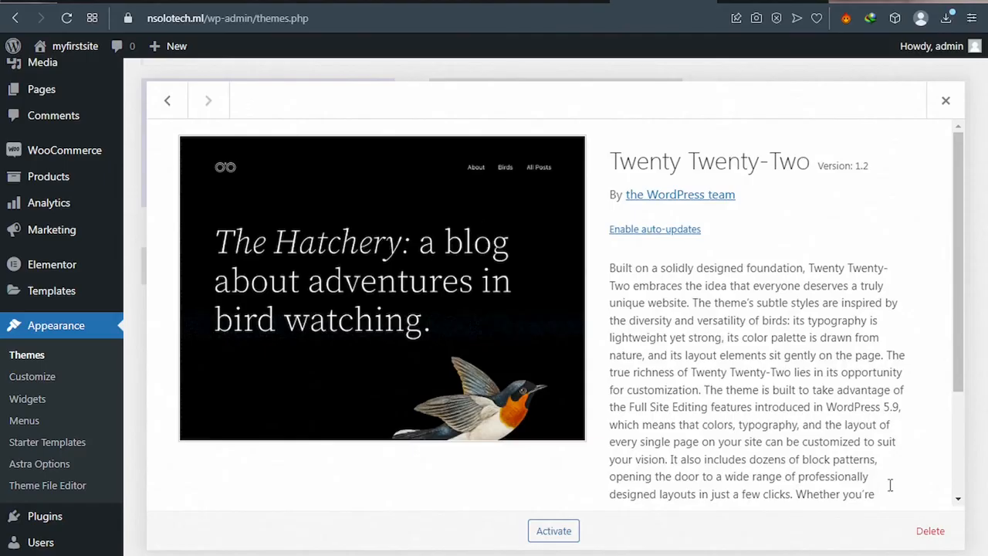
{"action": "left_click", "coordinate": [928, 531]}
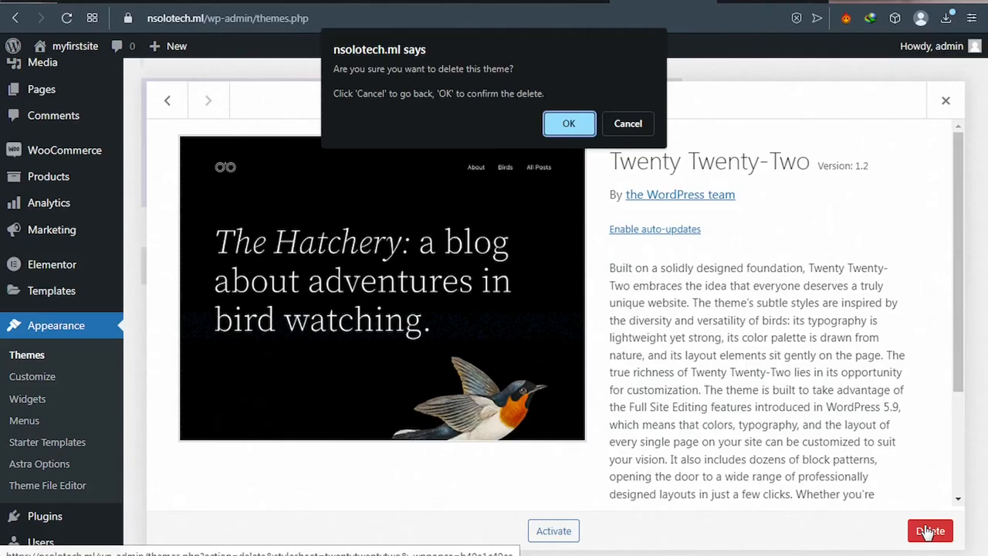
{"action": "left_click", "coordinate": [566, 123]}
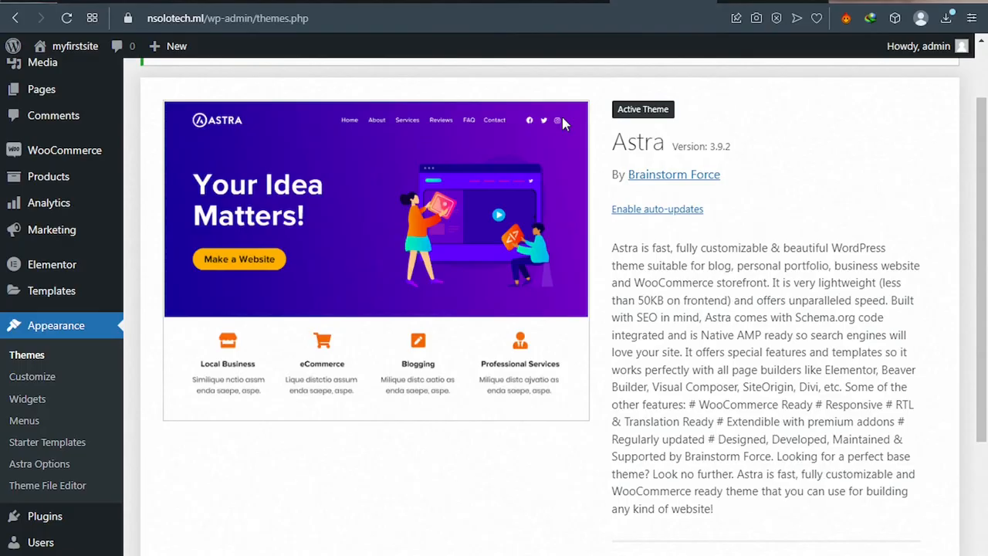
{"action": "scroll", "coordinate": [159, 252], "scroll_direction": "down", "scroll_amount": 2}
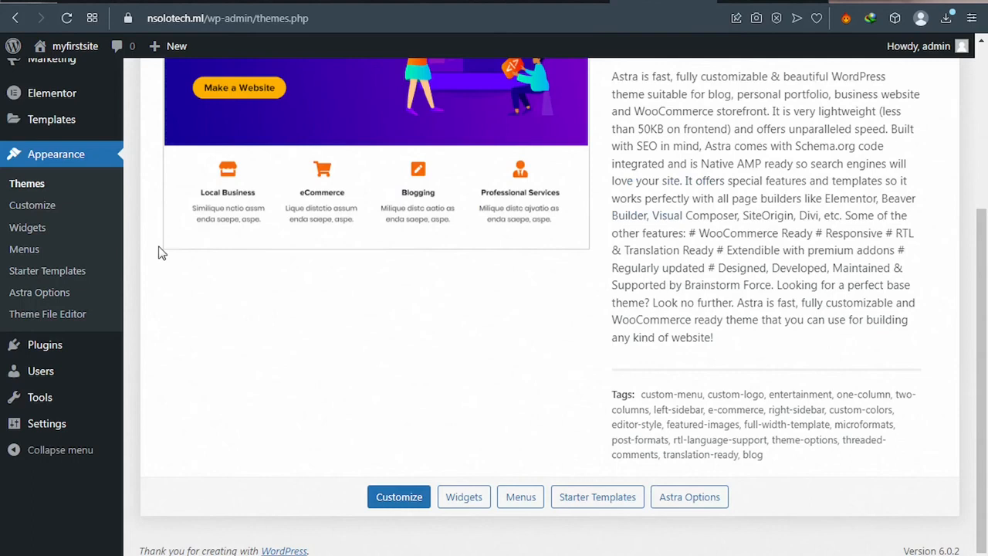
{"action": "scroll", "coordinate": [159, 252], "scroll_direction": "up", "scroll_amount": 3}
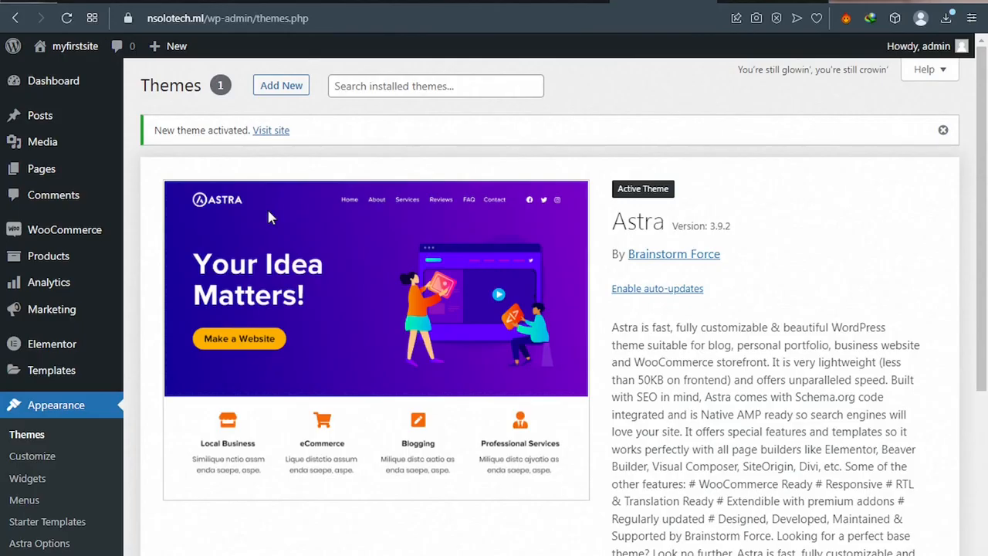
Step: From All Pages, open Home's Edit with Elementor link in a new tab
{"action": "mouse_move", "coordinate": [173, 176]}
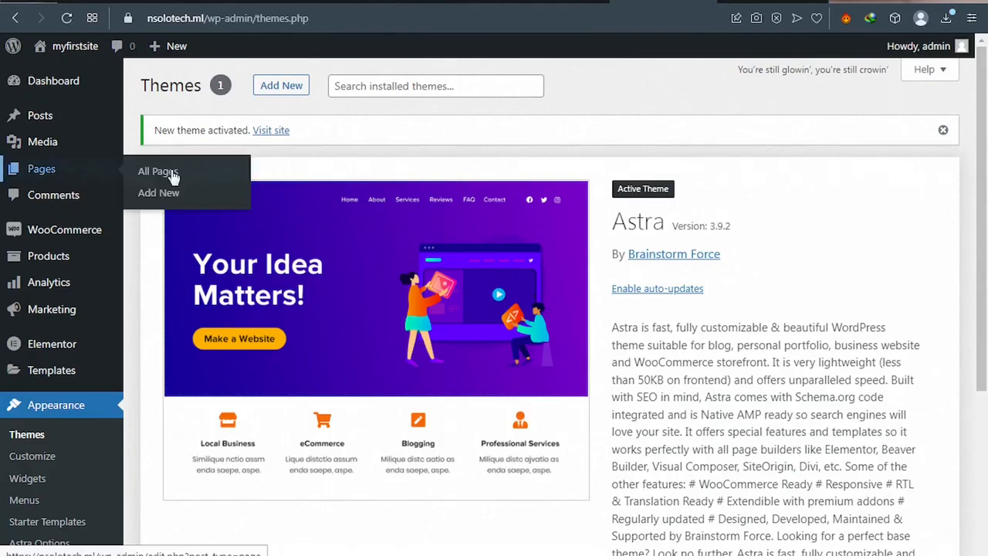
{"action": "left_click", "coordinate": [177, 177]}
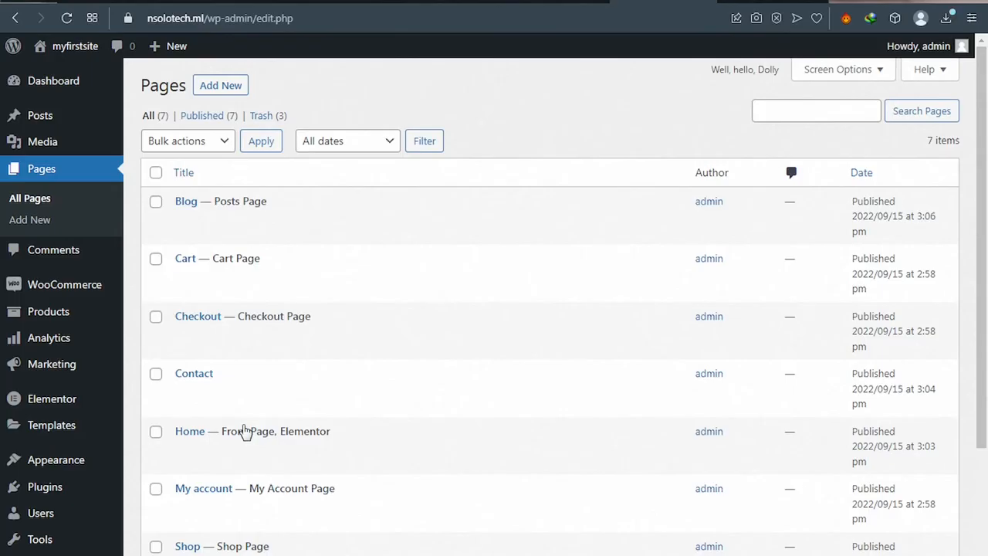
{"action": "mouse_move", "coordinate": [354, 456]}
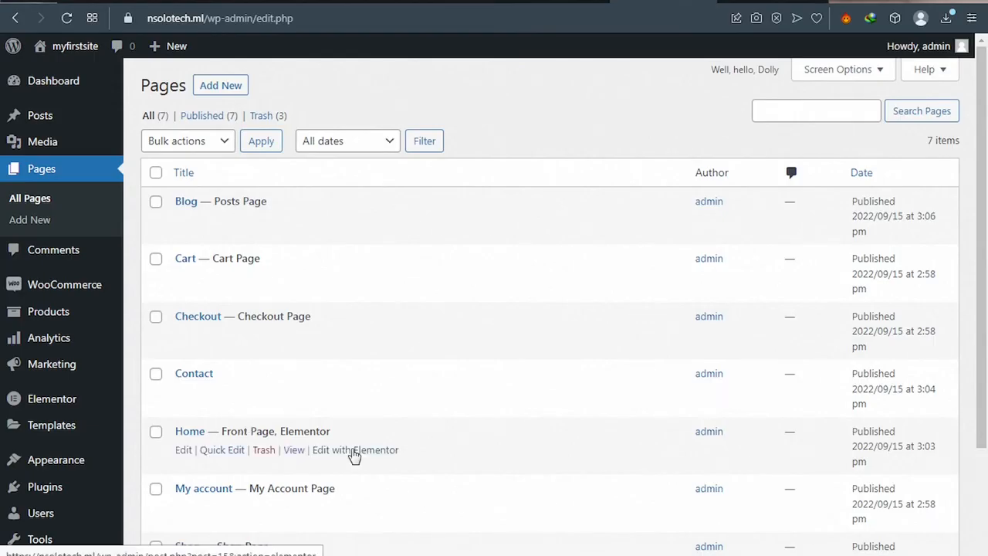
{"action": "right_click", "coordinate": [353, 456]}
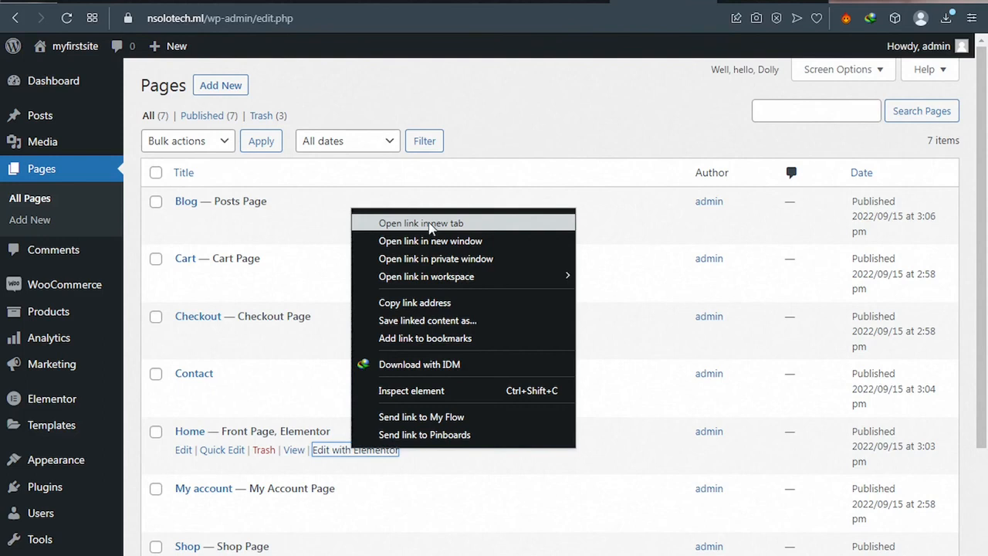
{"action": "left_click", "coordinate": [430, 223]}
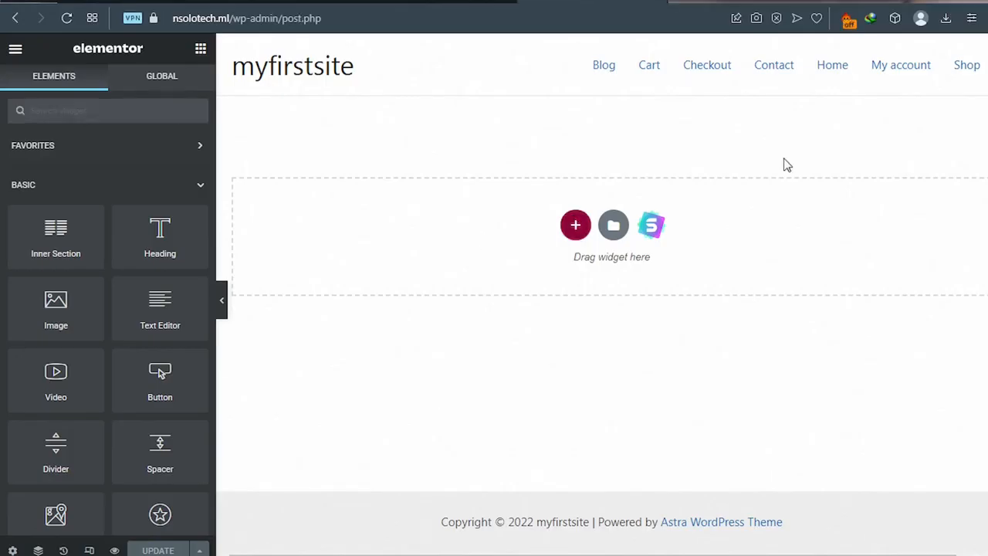
Step: Open the Starter Templates library and set the Pages filter from All to Free
{"action": "left_click", "coordinate": [650, 228]}
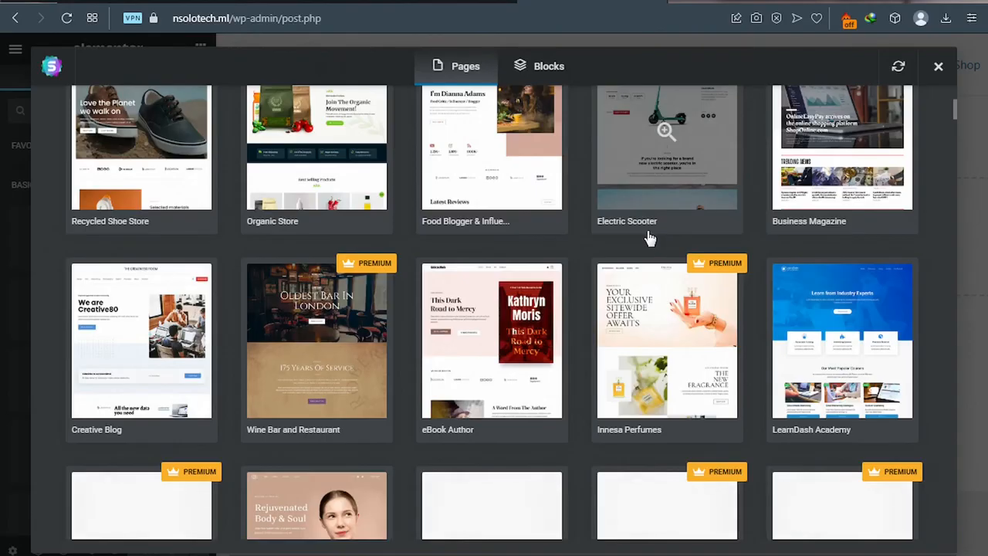
{"action": "scroll", "coordinate": [651, 239], "scroll_direction": "up", "scroll_amount": 4}
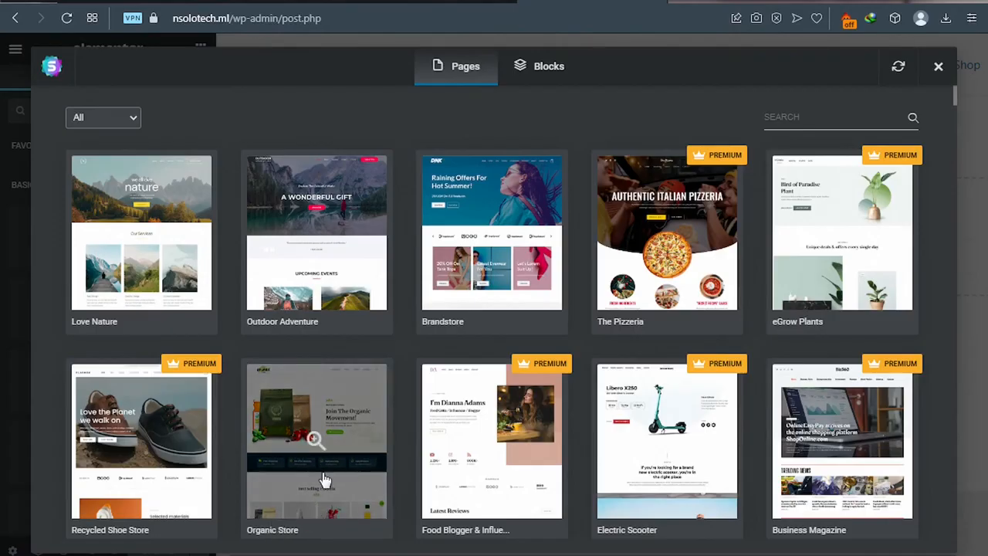
{"action": "scroll", "coordinate": [324, 478], "scroll_direction": "down", "scroll_amount": 1}
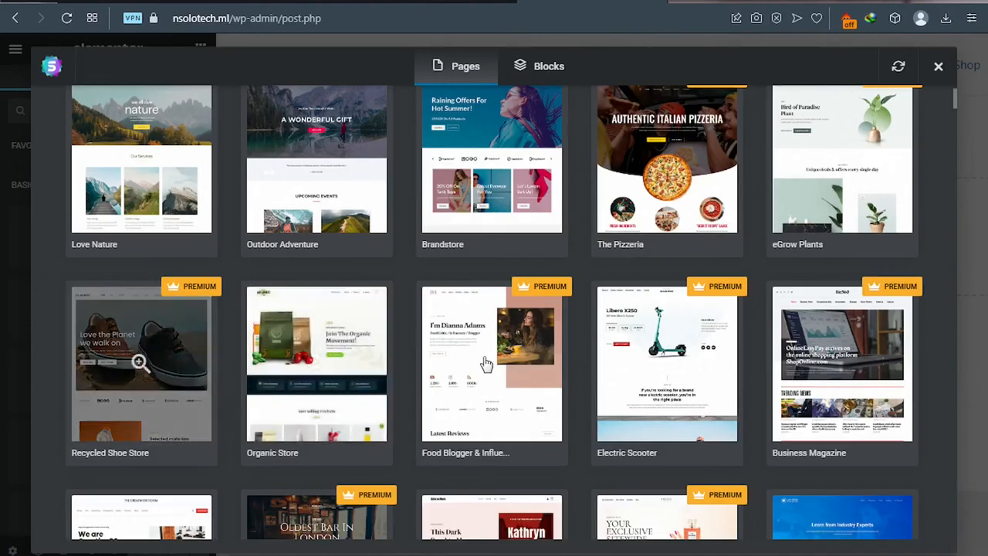
{"action": "scroll", "coordinate": [401, 262], "scroll_direction": "up", "scroll_amount": 1}
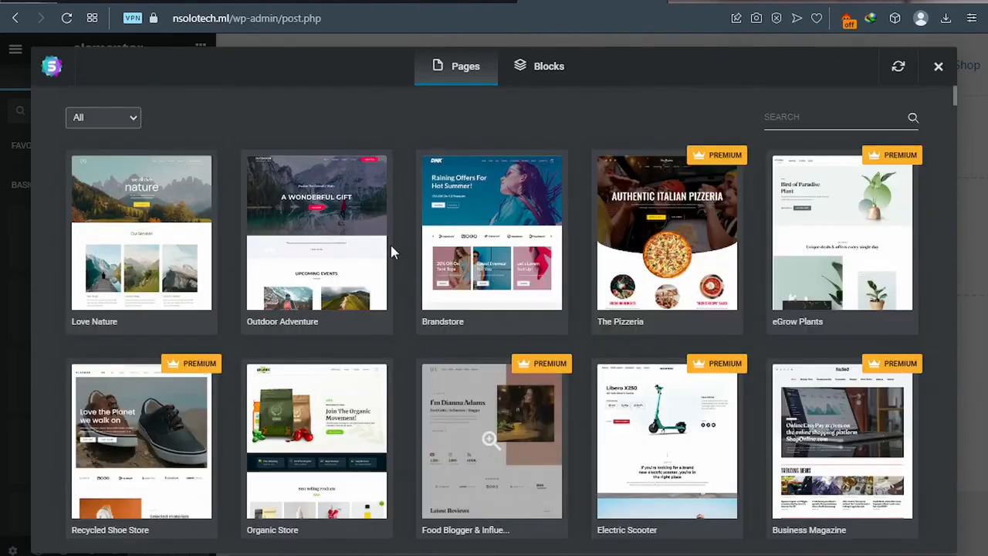
{"action": "left_click", "coordinate": [98, 118]}
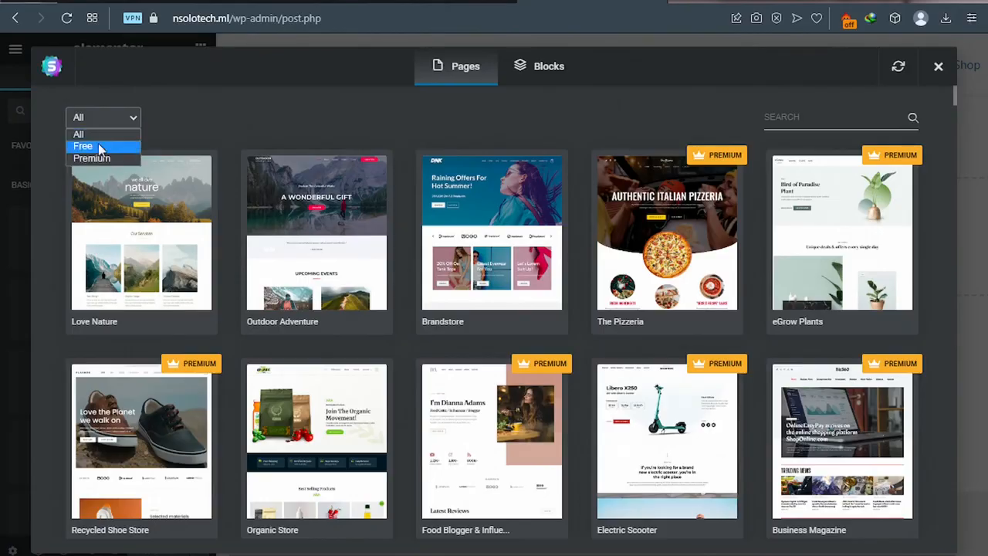
{"action": "left_click", "coordinate": [98, 146]}
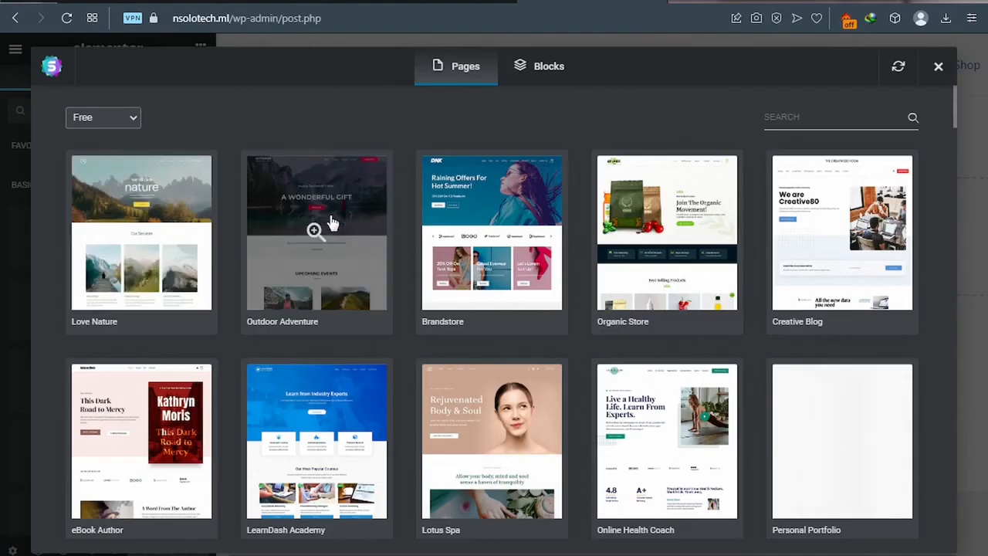
{"action": "scroll", "coordinate": [330, 221], "scroll_direction": "down", "scroll_amount": 2}
{"action": "scroll", "coordinate": [332, 225], "scroll_direction": "down", "scroll_amount": 3}
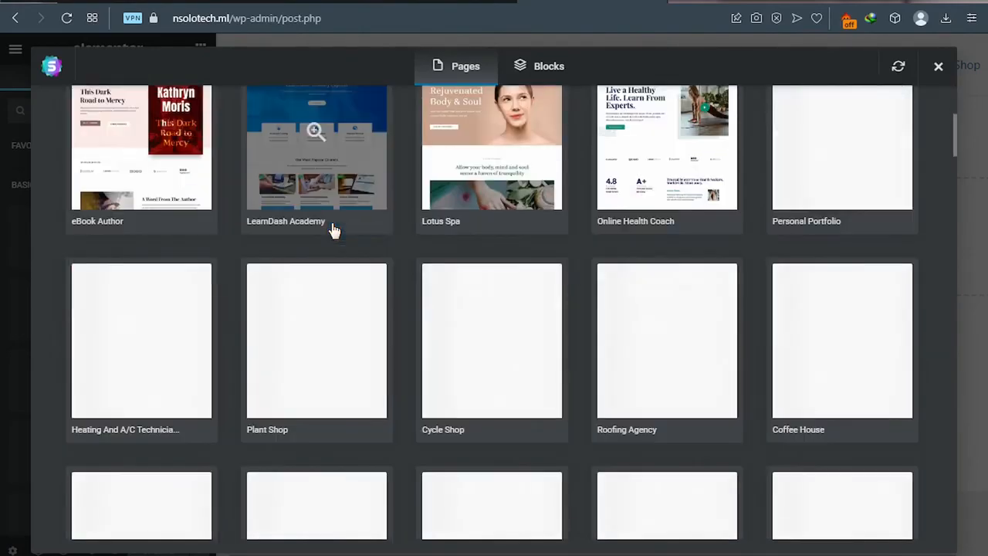
{"action": "scroll", "coordinate": [334, 231], "scroll_direction": "up", "scroll_amount": 1}
{"action": "scroll", "coordinate": [334, 231], "scroll_direction": "up", "scroll_amount": 2}
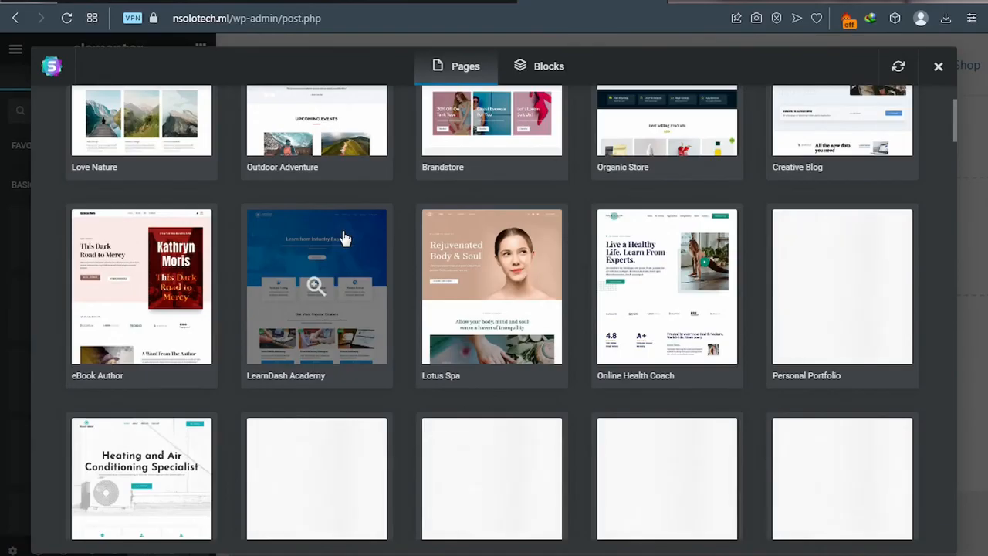
{"action": "scroll", "coordinate": [339, 234], "scroll_direction": "up", "scroll_amount": 2}
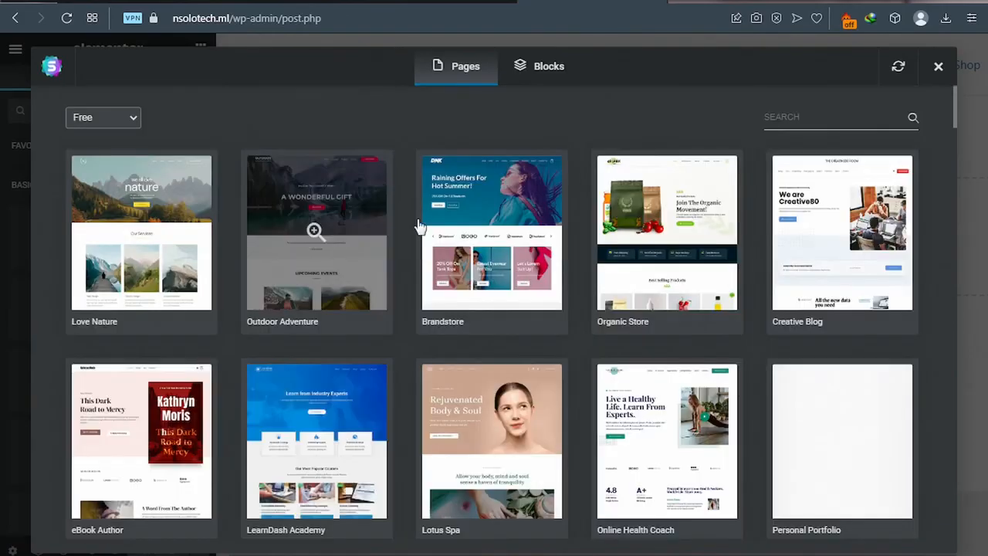
Step: Open the Organic Store template kit from Elementor's Free templates
{"action": "left_click", "coordinate": [656, 290]}
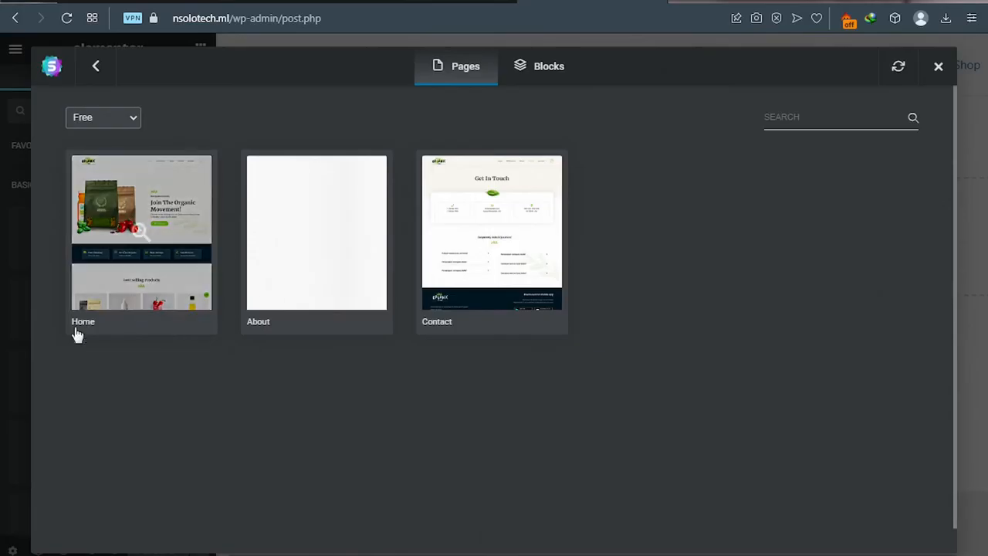
Step: Preview the Organic Store Home template, scrolling through the 'Join The Organic Movement!' design and back up
{"action": "left_click", "coordinate": [135, 284]}
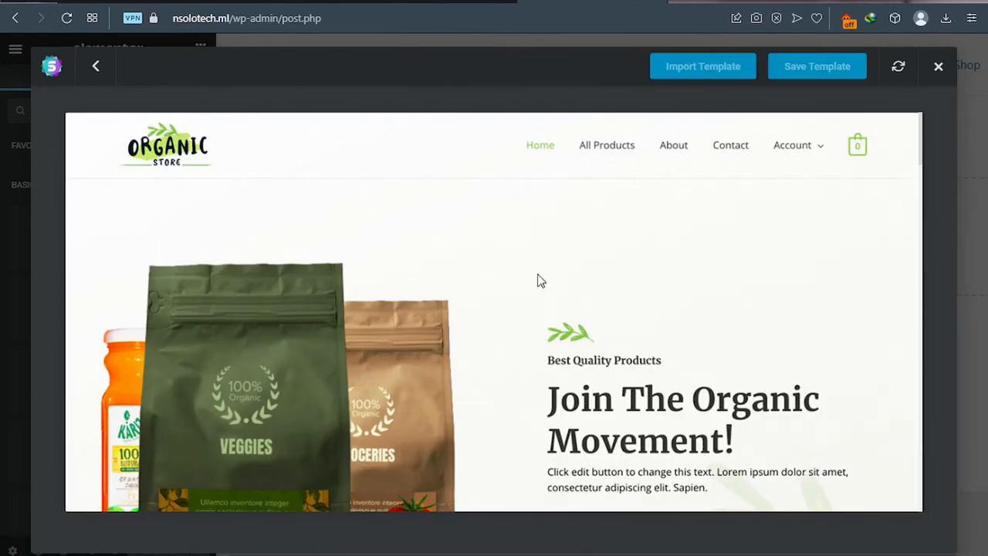
{"action": "scroll", "coordinate": [540, 281], "scroll_direction": "down", "scroll_amount": 8}
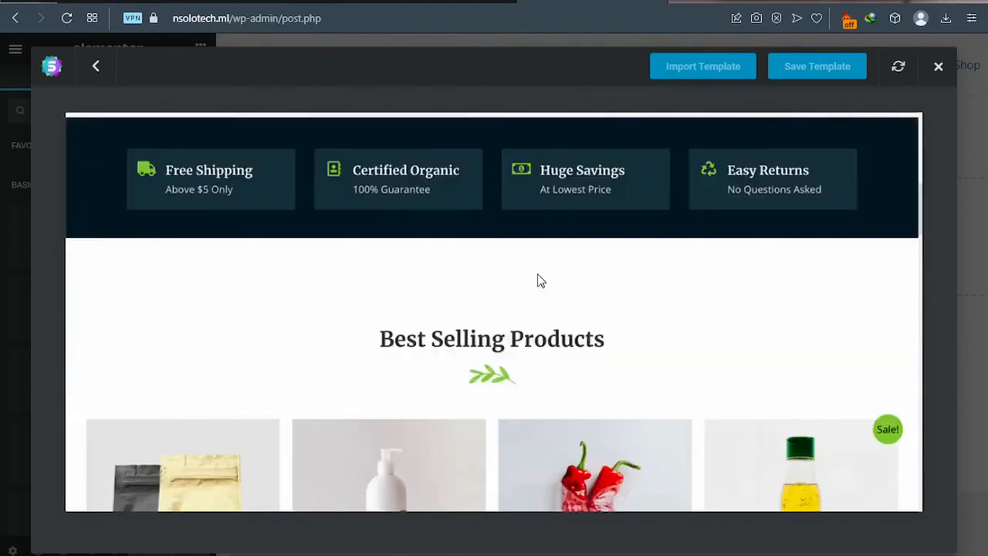
{"action": "scroll", "coordinate": [535, 287], "scroll_direction": "down", "scroll_amount": 1}
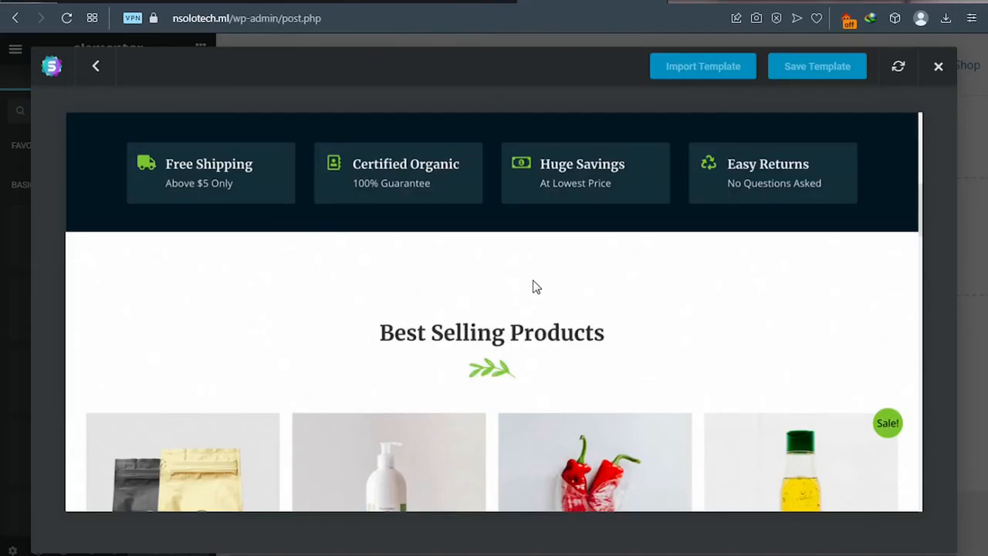
{"action": "scroll", "coordinate": [536, 287], "scroll_direction": "down", "scroll_amount": 3}
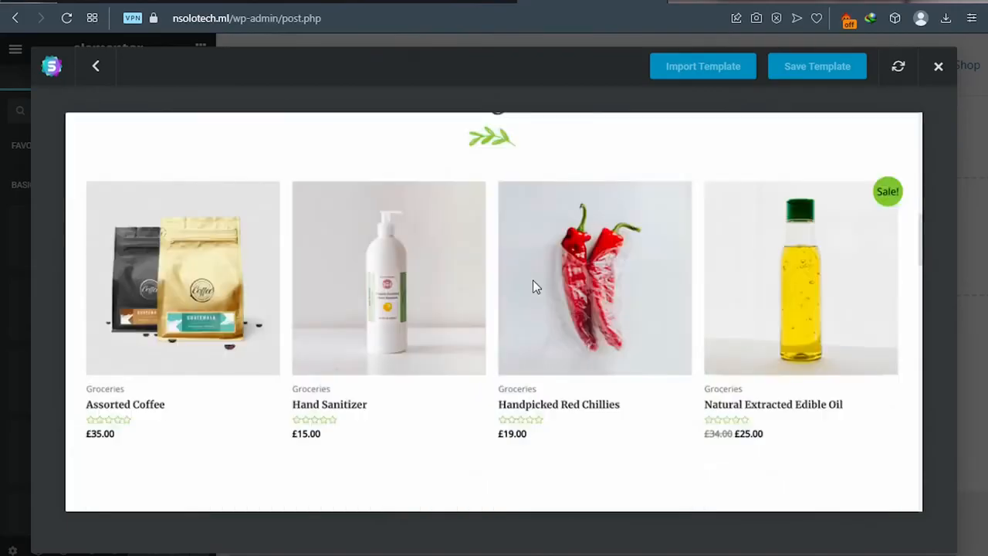
{"action": "scroll", "coordinate": [533, 280], "scroll_direction": "down", "scroll_amount": 2}
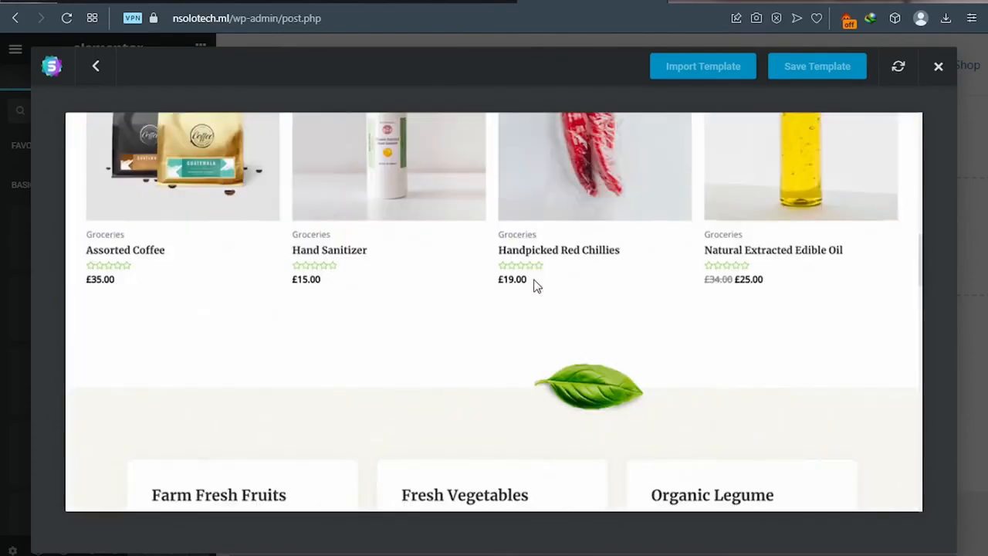
{"action": "scroll", "coordinate": [536, 286], "scroll_direction": "up", "scroll_amount": 10}
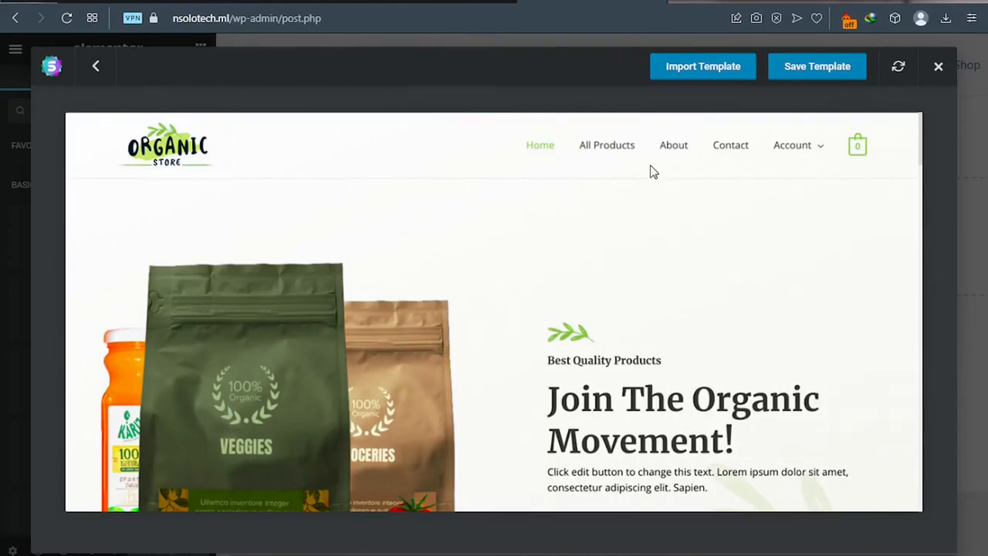
Step: Import the Organic Store Home template, then select its hero image box and product bags image
{"action": "left_click", "coordinate": [686, 69]}
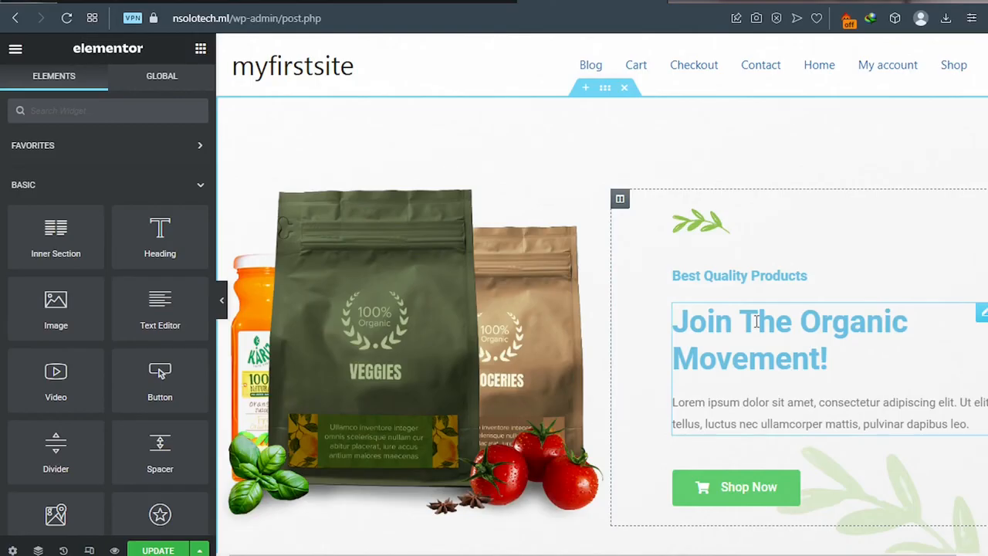
{"action": "left_click", "coordinate": [982, 317]}
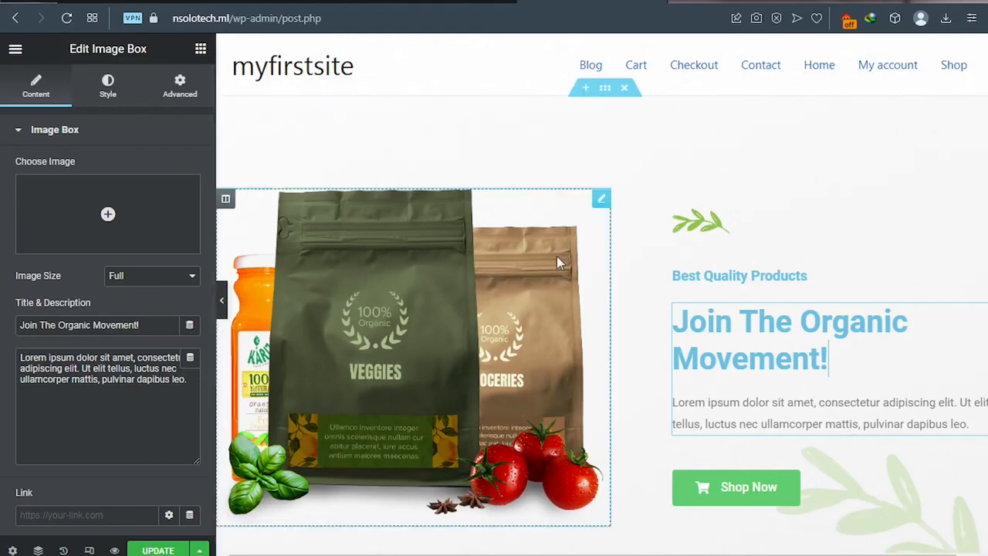
{"action": "scroll", "coordinate": [556, 255], "scroll_direction": "down", "scroll_amount": 3}
{"action": "scroll", "coordinate": [559, 263], "scroll_direction": "down", "scroll_amount": 2}
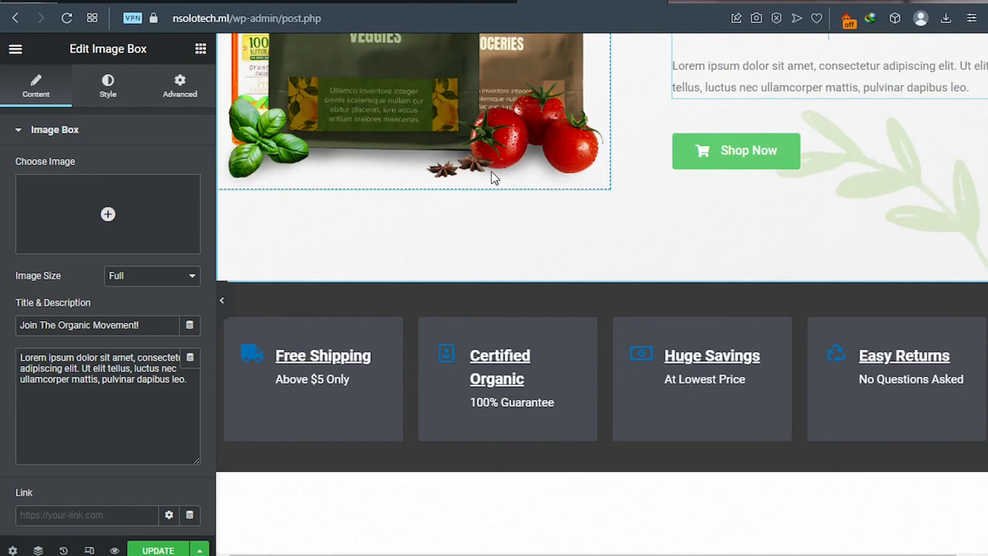
{"action": "scroll", "coordinate": [433, 128], "scroll_direction": "up", "scroll_amount": 4}
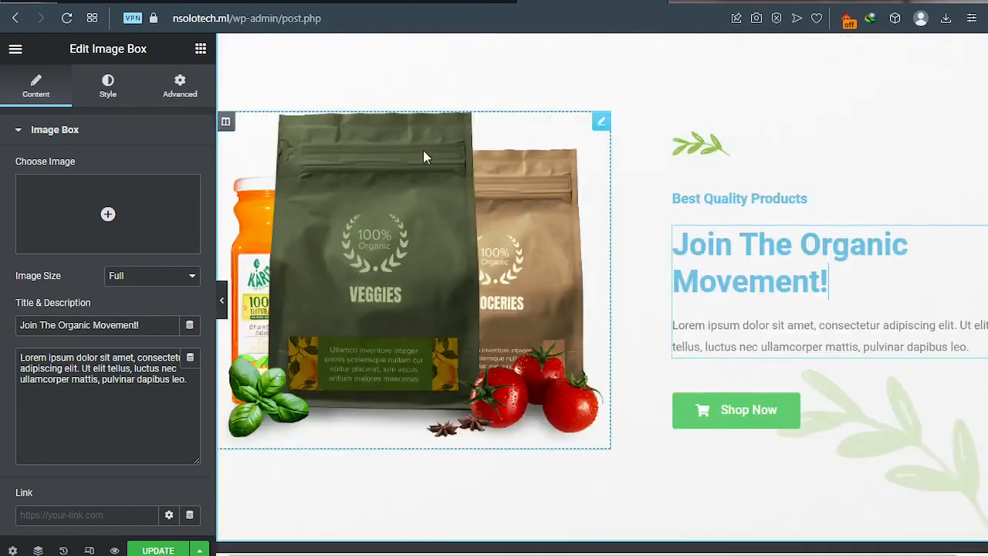
{"action": "left_click", "coordinate": [582, 144]}
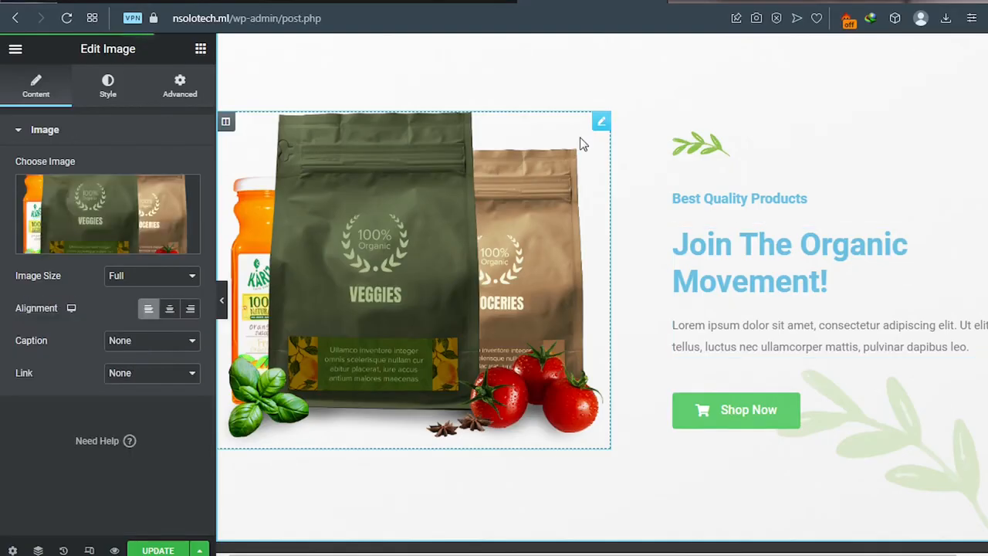
Step: Update the page, reviewing the Trending Products and Customers Reviews sections of the imported design
{"action": "mouse_move", "coordinate": [72, 203]}
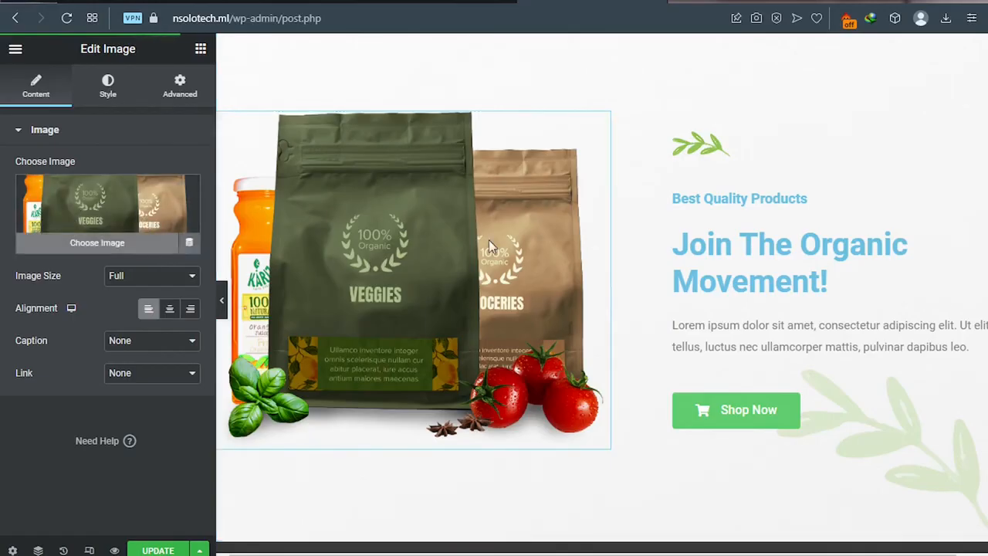
{"action": "scroll", "coordinate": [521, 242], "scroll_direction": "down", "scroll_amount": 3}
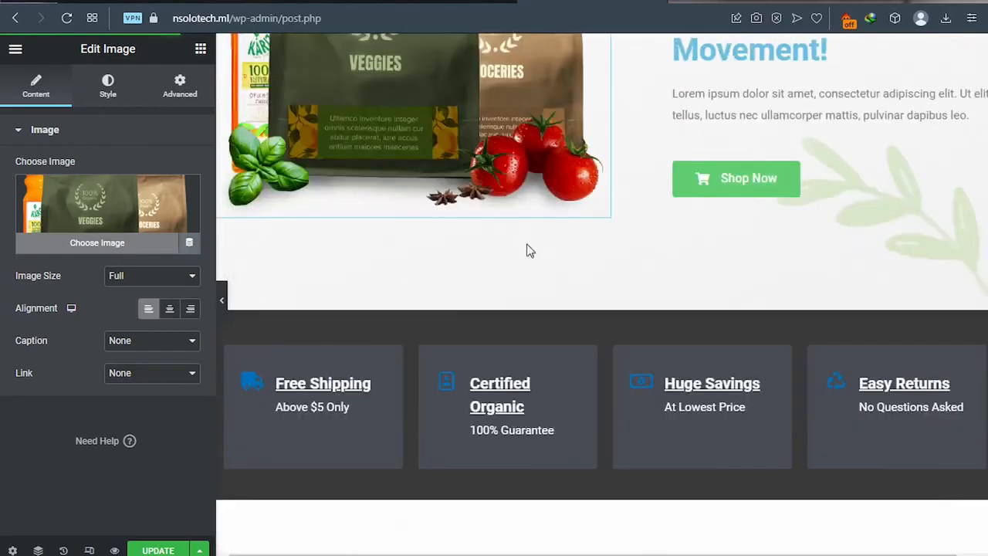
{"action": "left_click", "coordinate": [157, 550]}
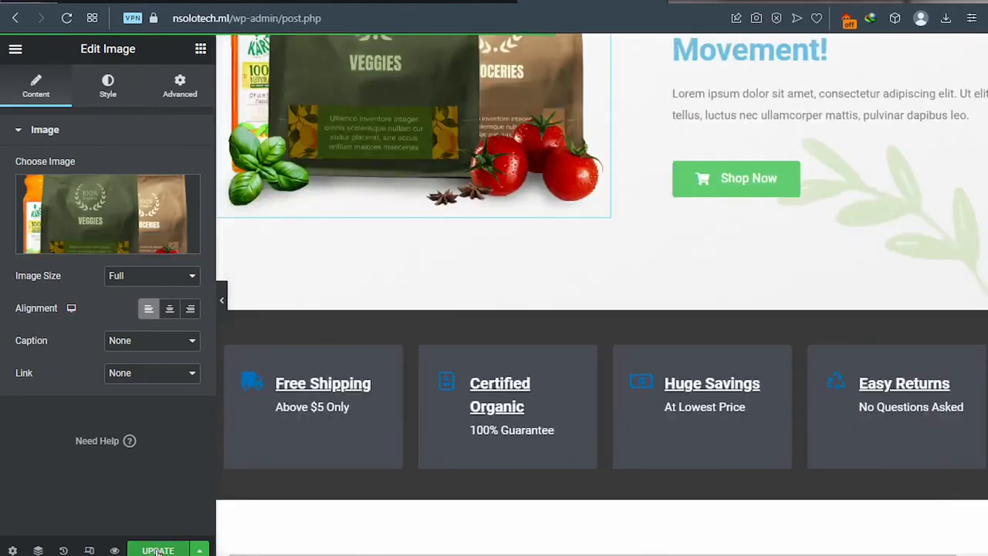
{"action": "scroll", "coordinate": [460, 393], "scroll_direction": "down", "scroll_amount": 4}
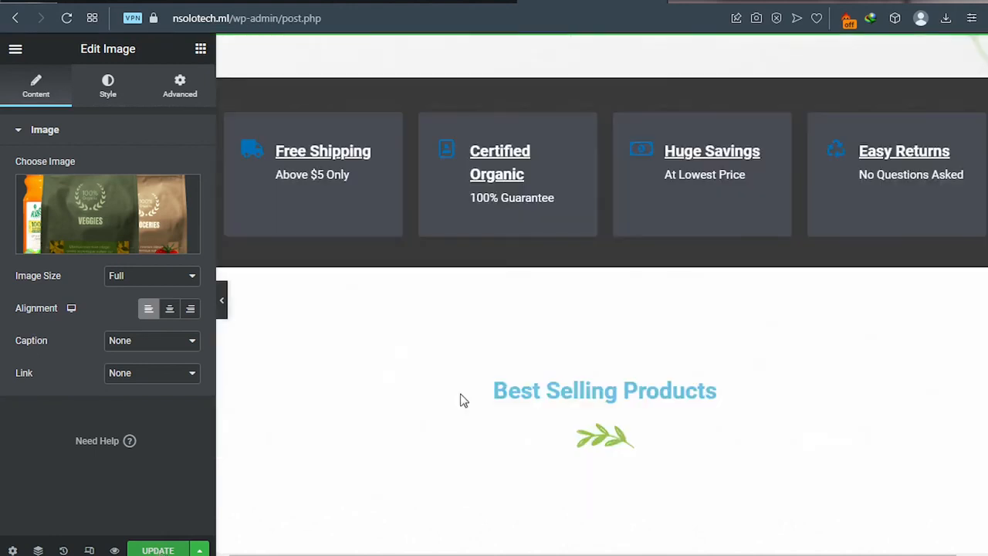
{"action": "scroll", "coordinate": [463, 400], "scroll_direction": "down", "scroll_amount": 1}
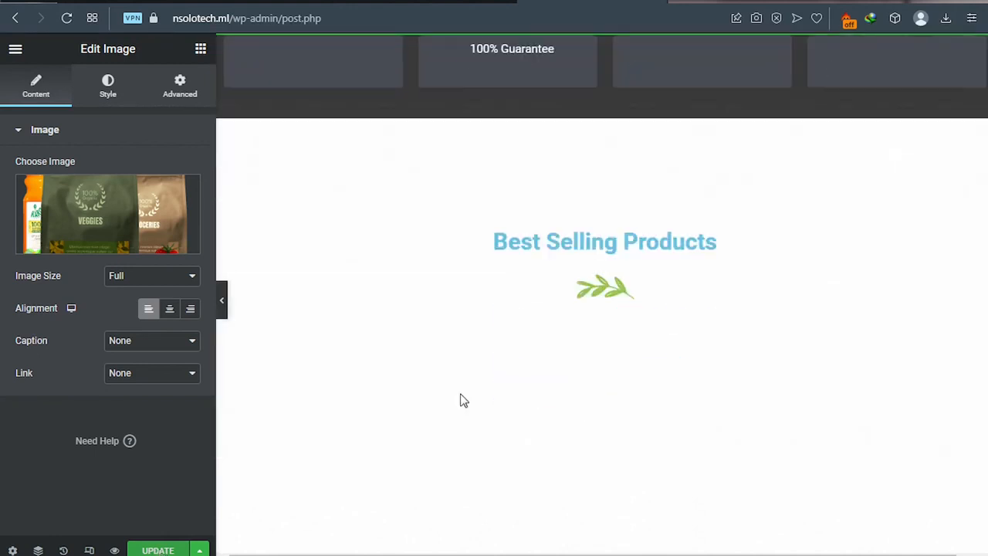
{"action": "scroll", "coordinate": [463, 400], "scroll_direction": "down", "scroll_amount": 3}
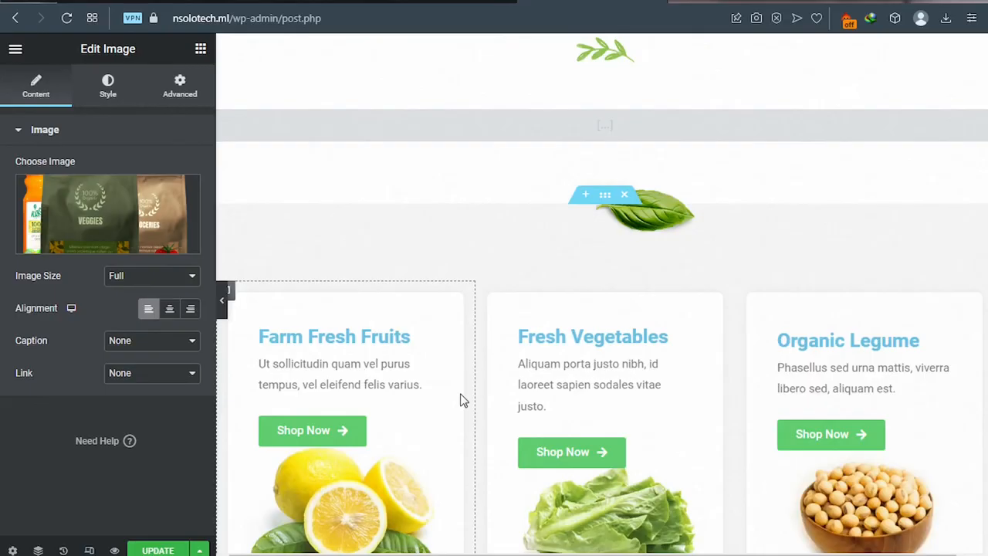
{"action": "scroll", "coordinate": [463, 401], "scroll_direction": "down", "scroll_amount": 2}
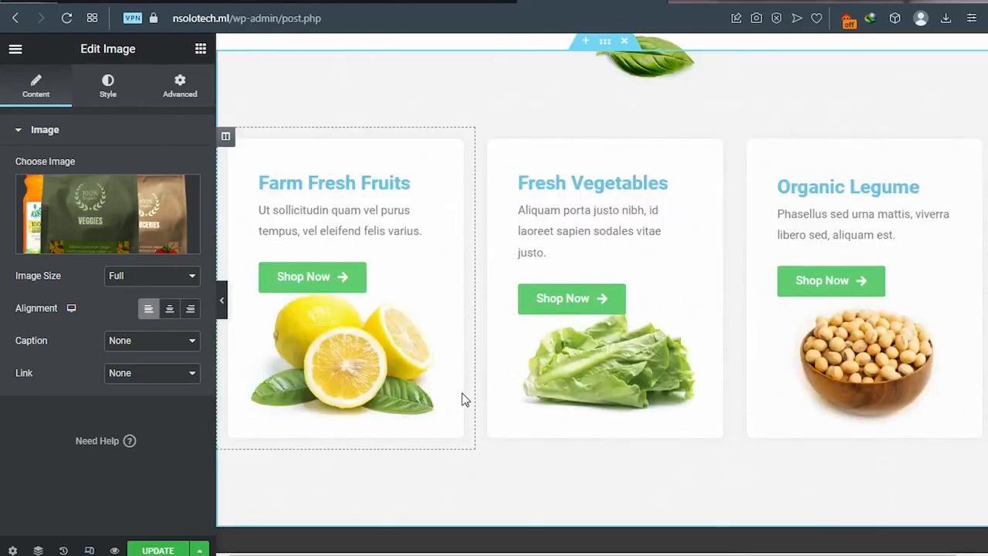
{"action": "scroll", "coordinate": [463, 399], "scroll_direction": "down", "scroll_amount": 7}
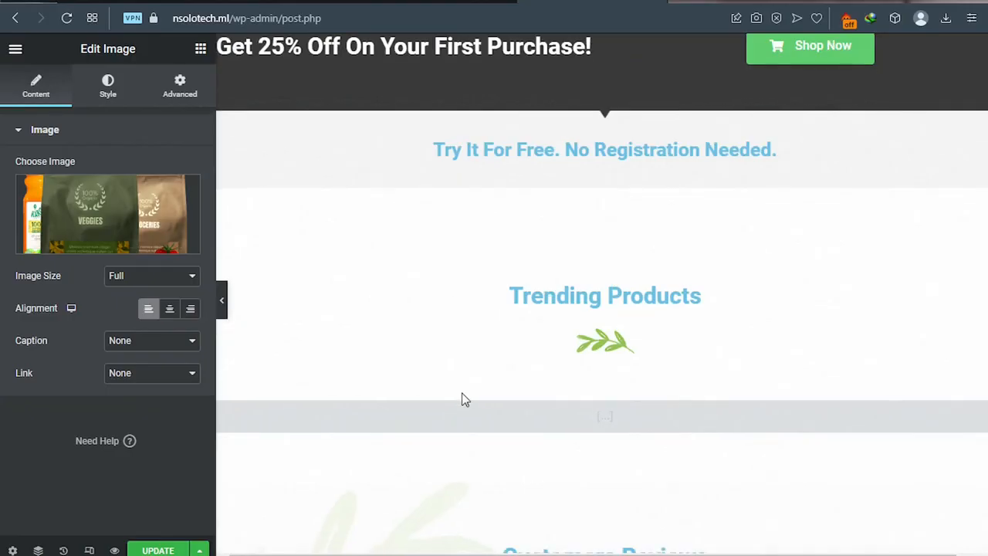
{"action": "scroll", "coordinate": [463, 399], "scroll_direction": "down", "scroll_amount": 2}
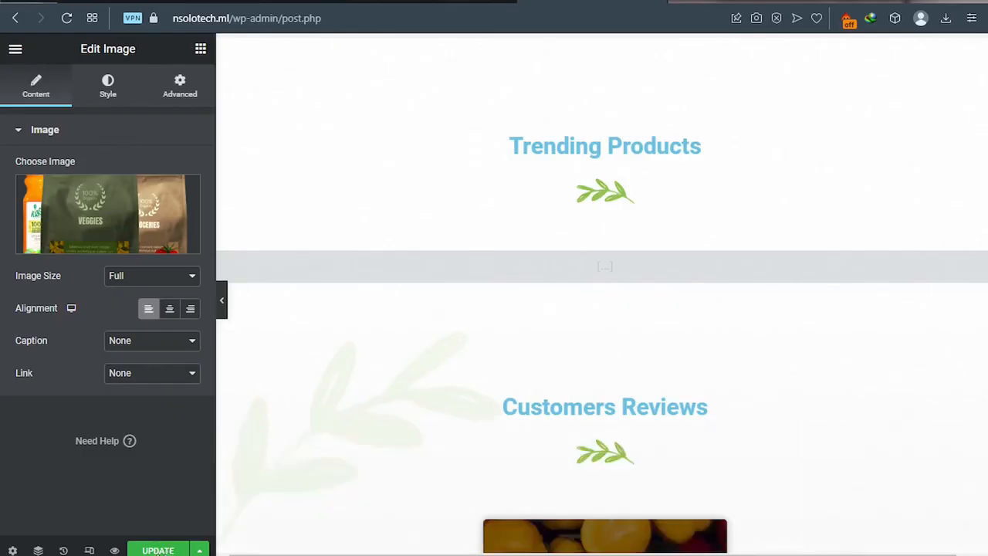
{"action": "left_click", "coordinate": [158, 550]}
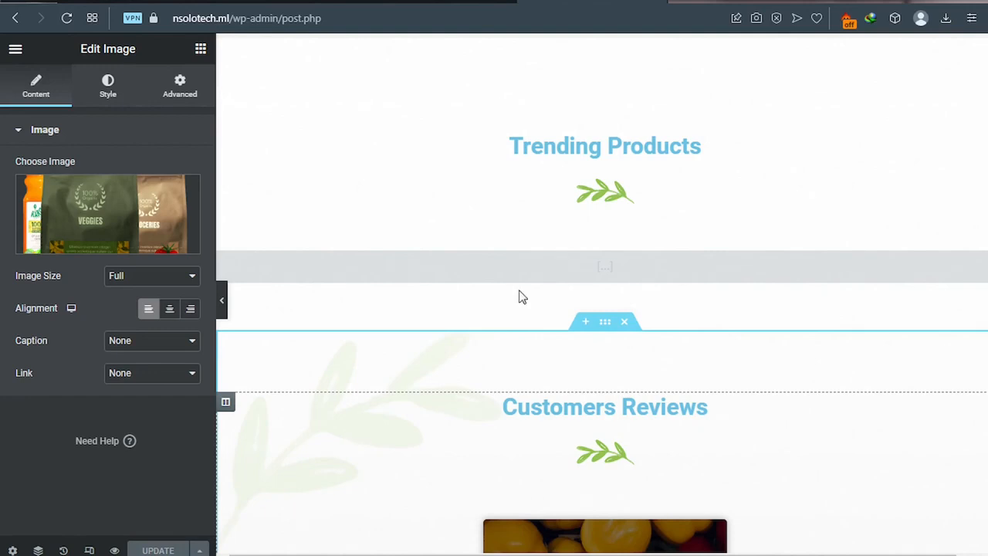
Step: Open the Best Selling Products shortcode (limit 4, columns 4, featured, groceries category) for editing
{"action": "scroll", "coordinate": [531, 258], "scroll_direction": "up", "scroll_amount": 4}
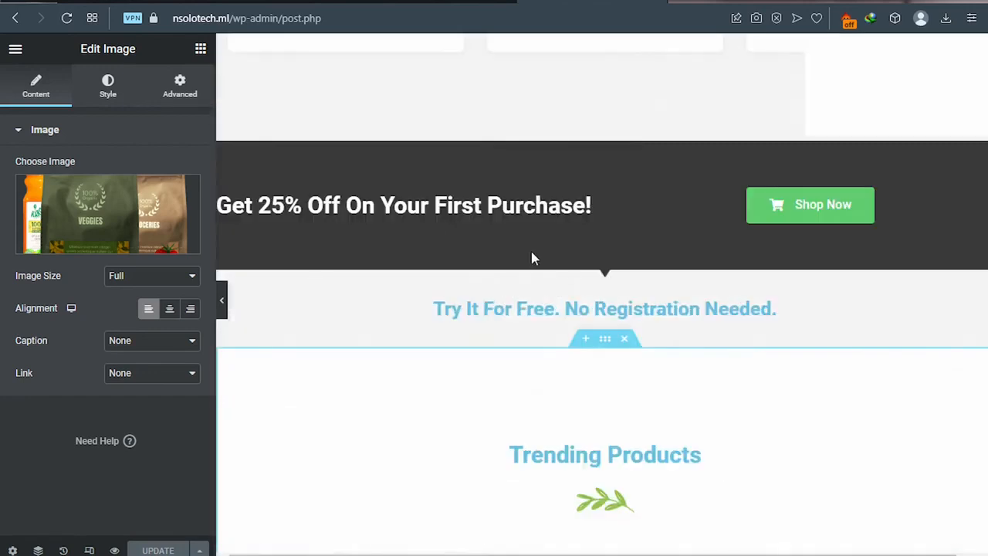
{"action": "scroll", "coordinate": [531, 259], "scroll_direction": "up", "scroll_amount": 5}
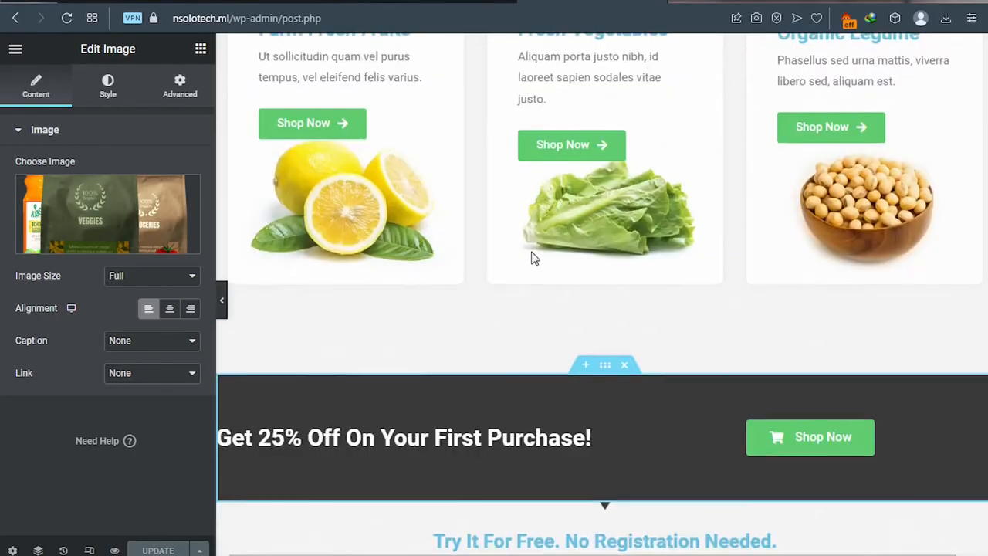
{"action": "scroll", "coordinate": [531, 259], "scroll_direction": "up", "scroll_amount": 2}
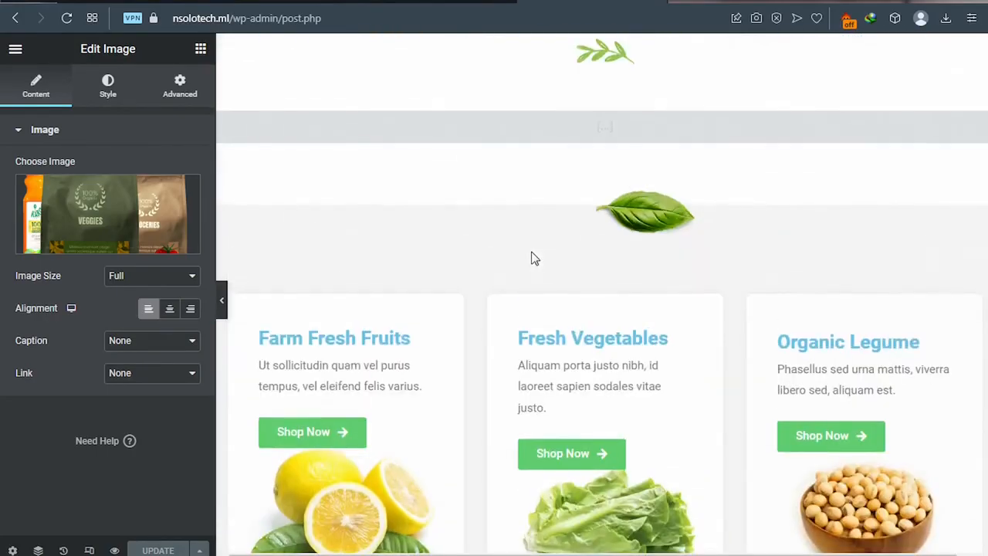
{"action": "scroll", "coordinate": [531, 258], "scroll_direction": "up", "scroll_amount": 1}
{"action": "scroll", "coordinate": [531, 259], "scroll_direction": "up", "scroll_amount": 1}
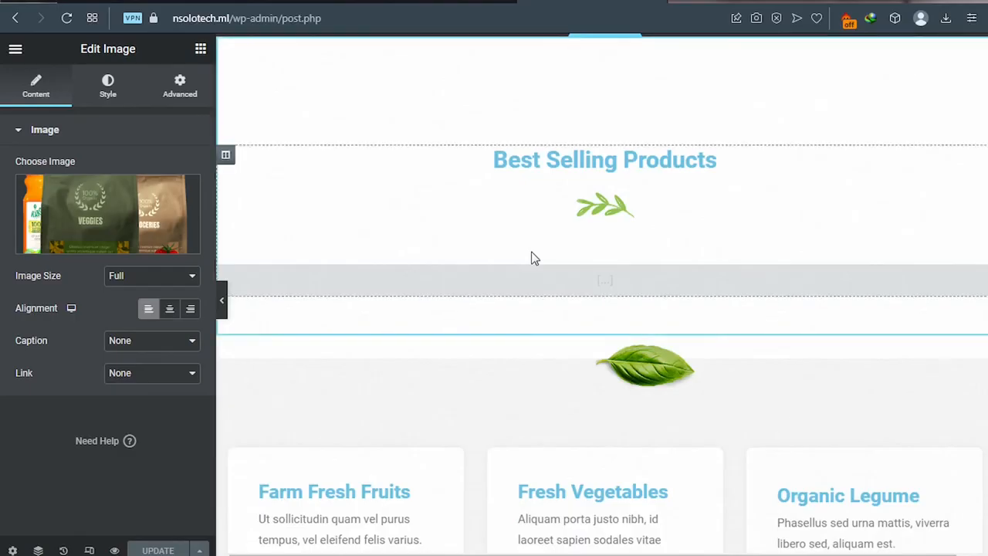
{"action": "scroll", "coordinate": [514, 206], "scroll_direction": "up", "scroll_amount": 3}
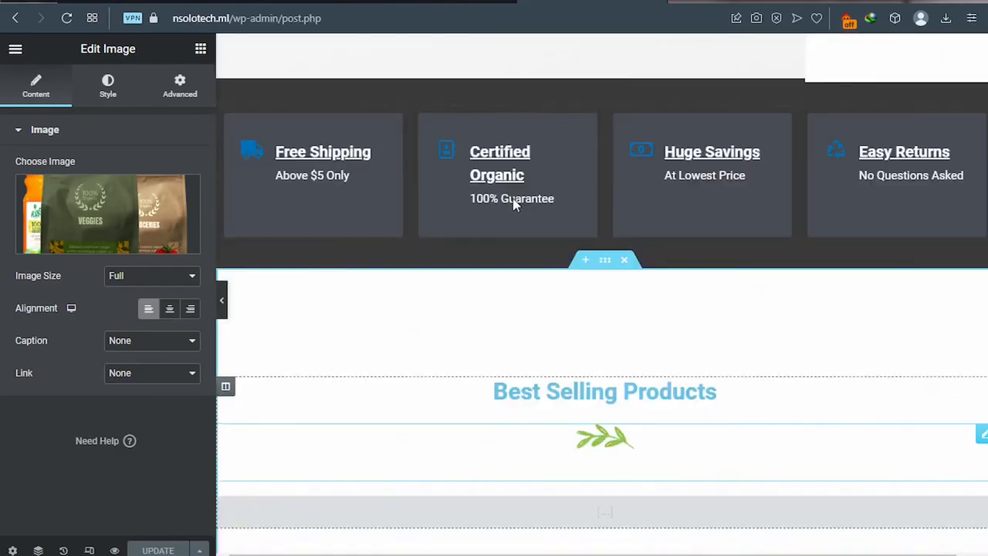
{"action": "scroll", "coordinate": [514, 202], "scroll_direction": "down", "scroll_amount": 2}
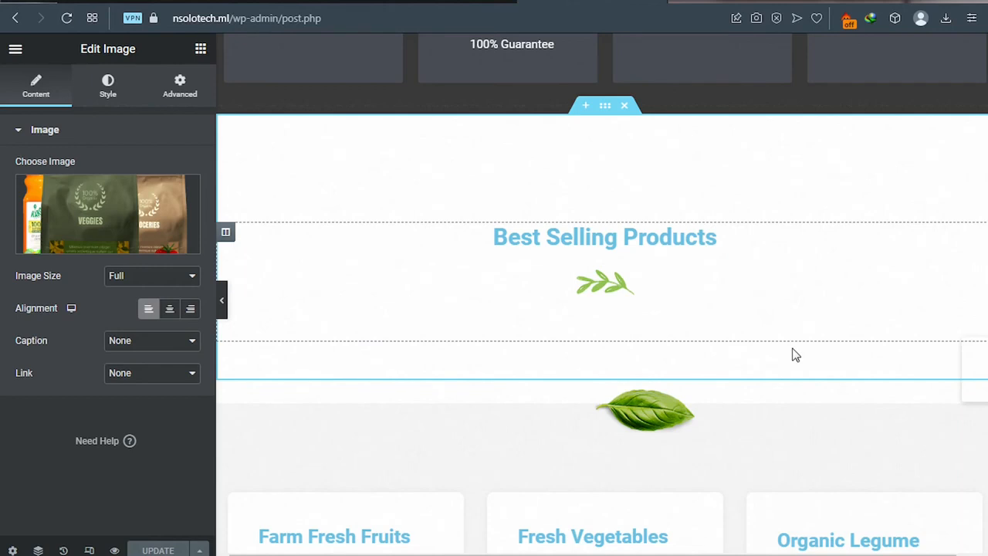
{"action": "left_click_drag", "start_coordinate": [792, 354], "coordinate": [503, 368]}
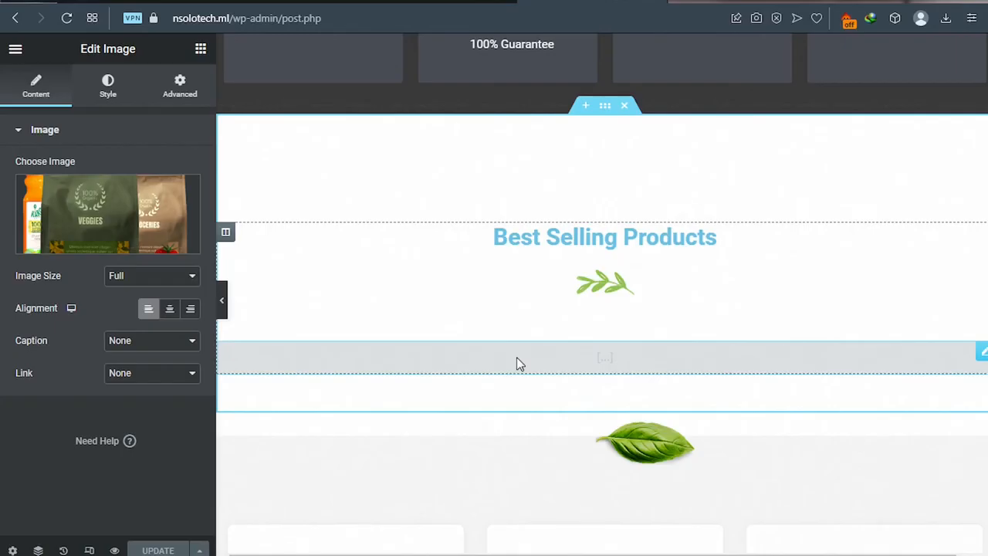
{"action": "left_click", "coordinate": [571, 366]}
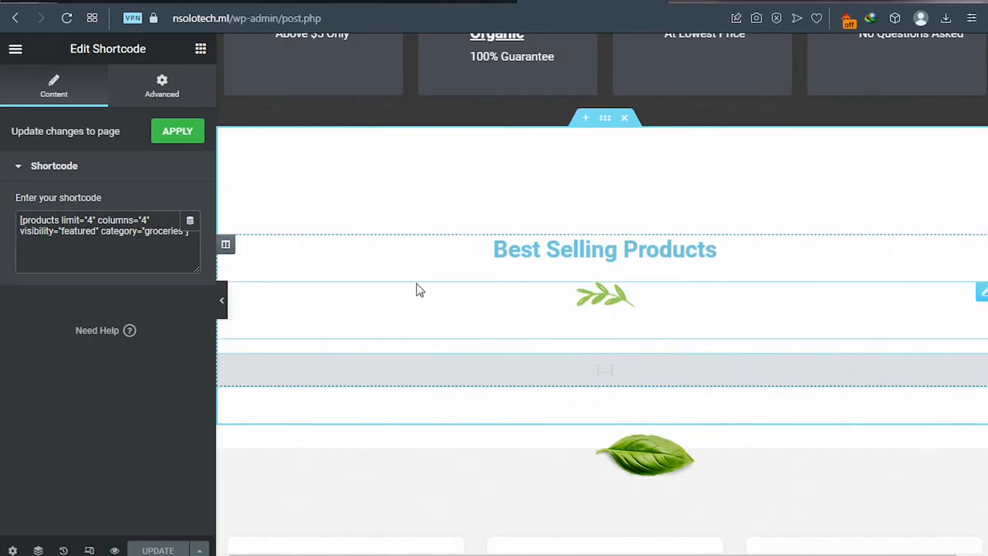
Step: Change the heading title from 'Best Selling Products' to 'Recent Products'
{"action": "left_click", "coordinate": [617, 253]}
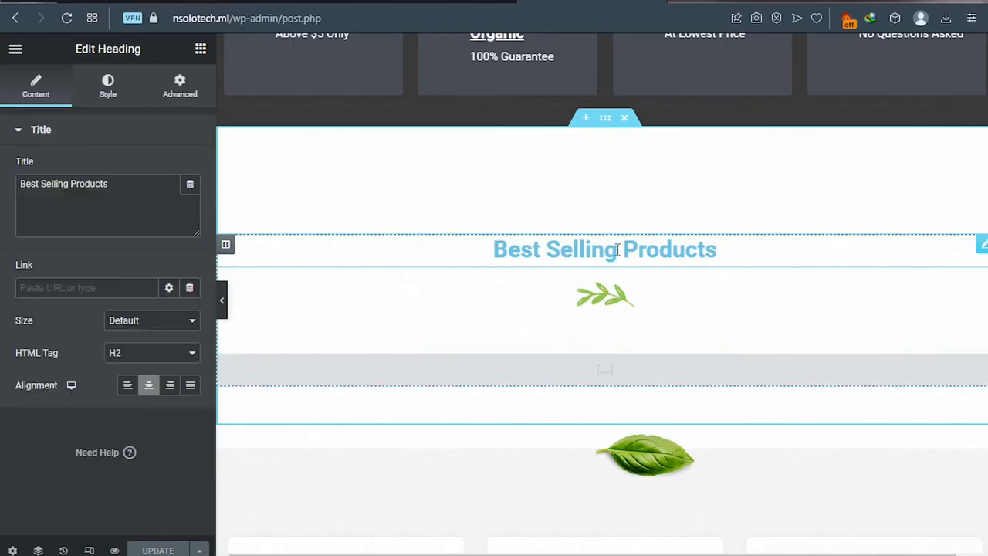
{"action": "left_click", "coordinate": [70, 186]}
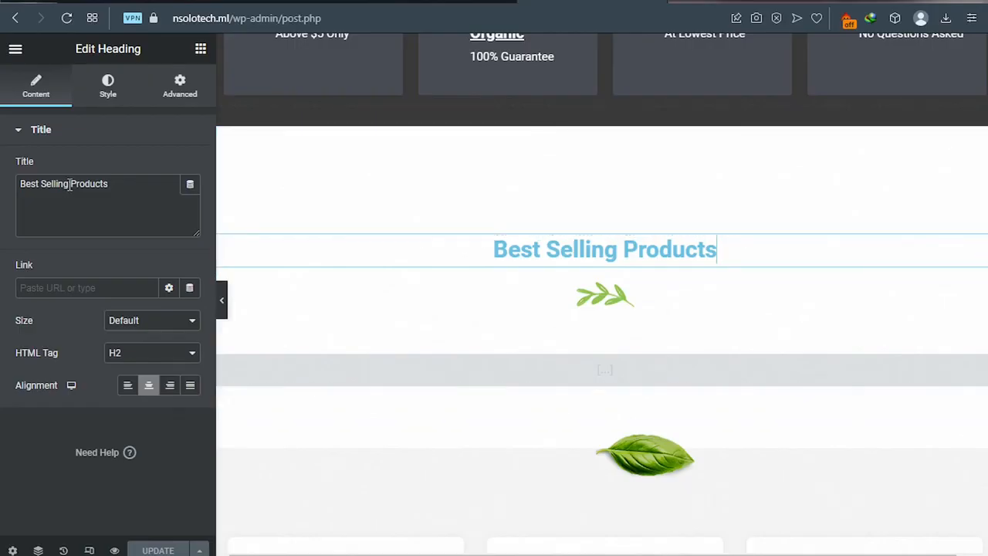
{"action": "left_click", "coordinate": [18, 189], "text": "shift"}
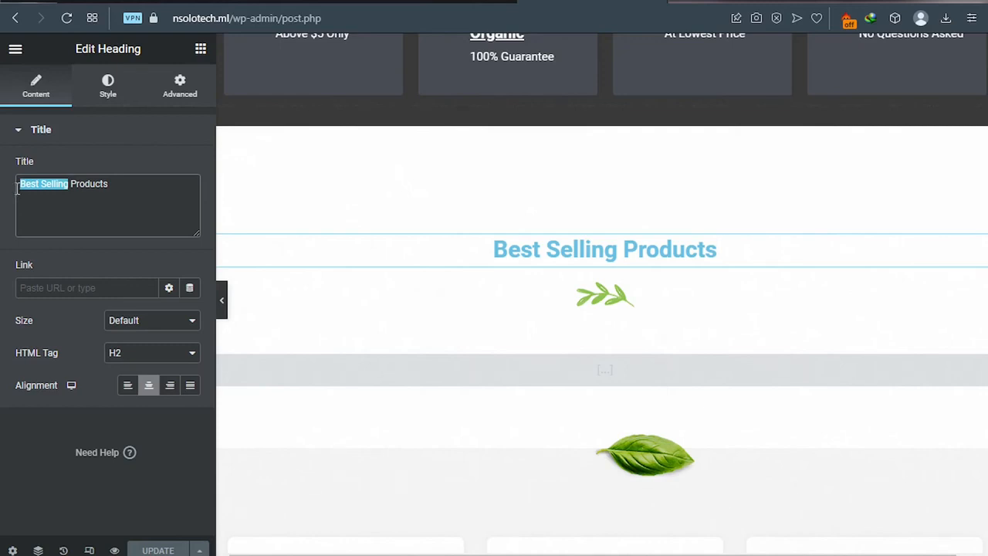
{"action": "type", "text": "Recent"}
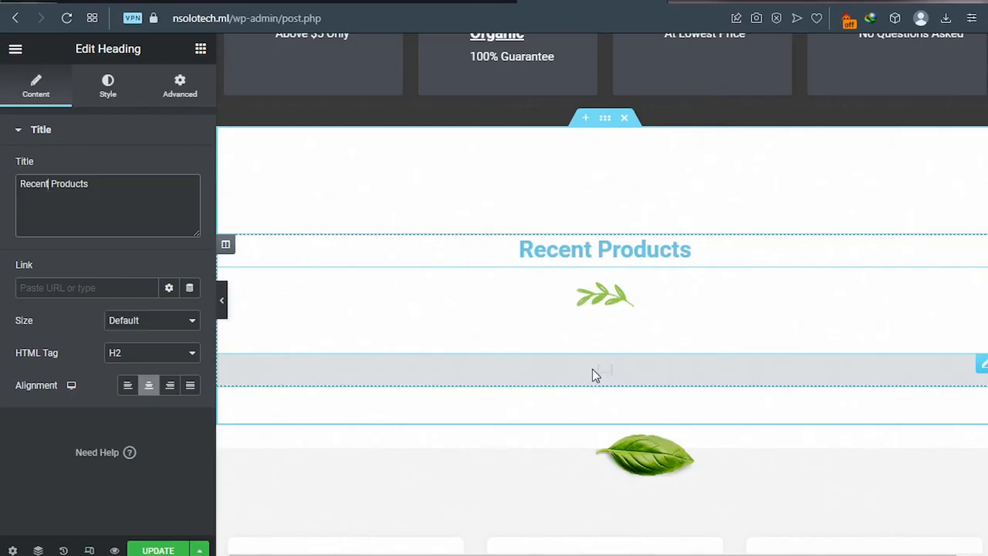
{"action": "left_click", "coordinate": [982, 367]}
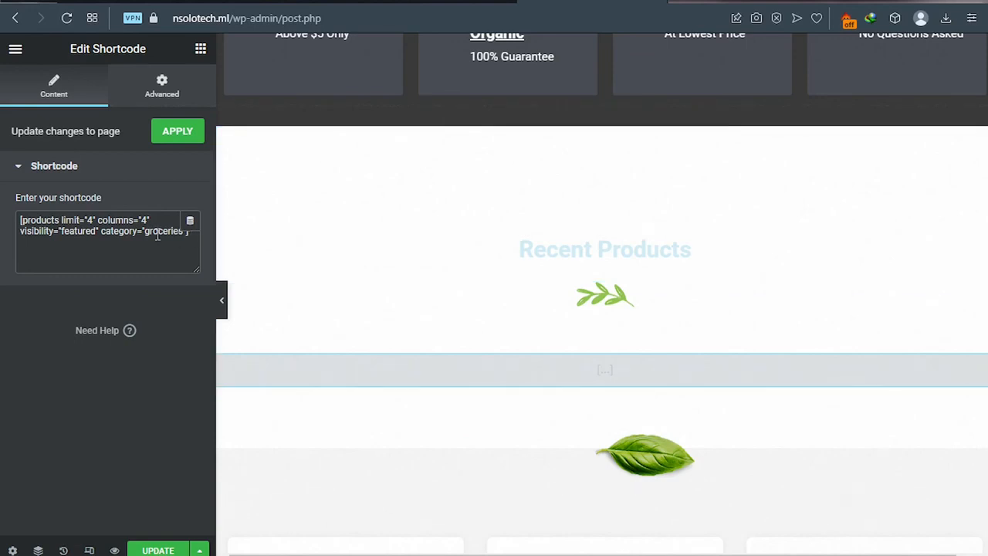
Step: Replace the shortcode with [recent_products per_page="4" columns="4" orderby="date" order="ASC"] and update the page
{"action": "left_click_drag", "start_coordinate": [189, 232], "coordinate": [6, 200]}
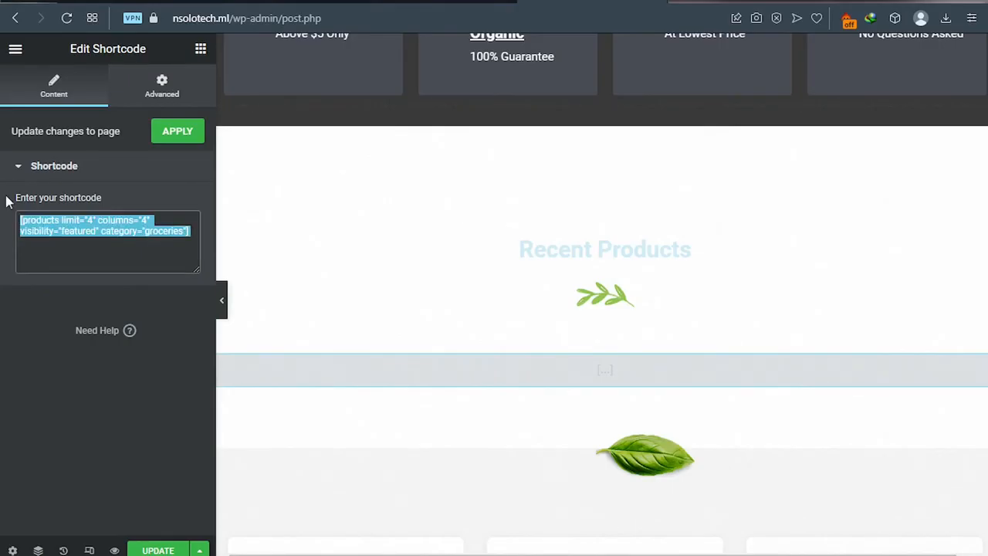
{"action": "type", "text": "[recent_products per_page=\"4\" columns=\"4\" orderby=\"date\" order=\"ASC\"]"}
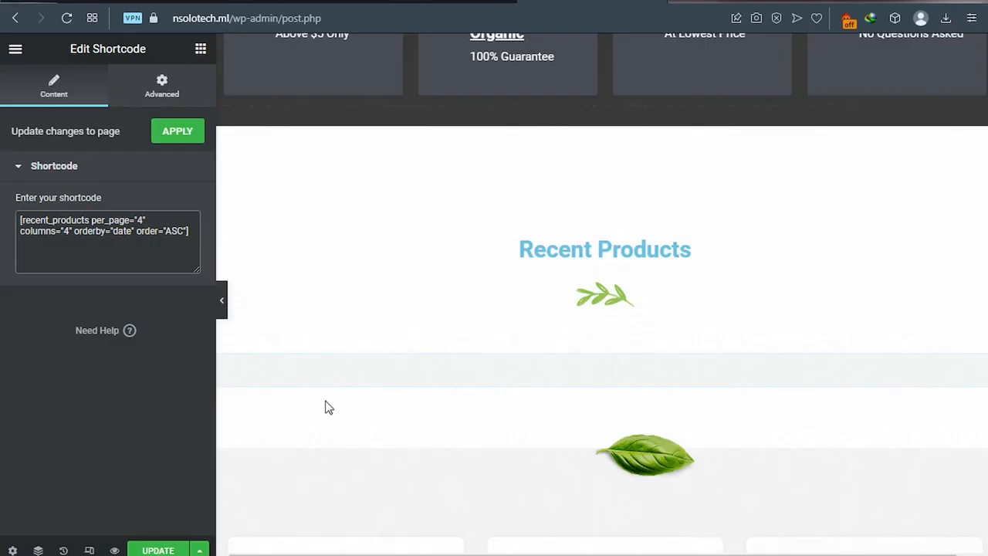
{"action": "left_click", "coordinate": [154, 551]}
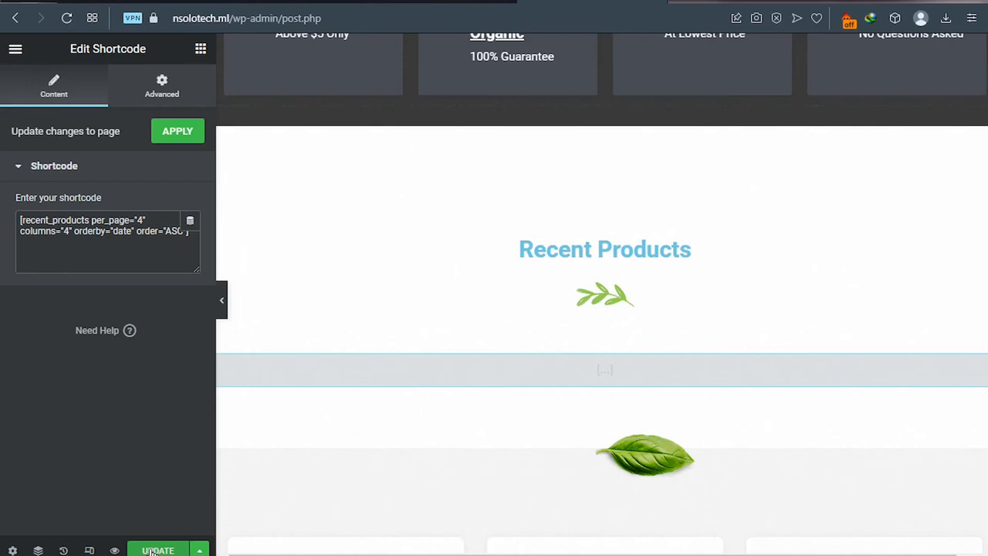
{"action": "left_click", "coordinate": [152, 551]}
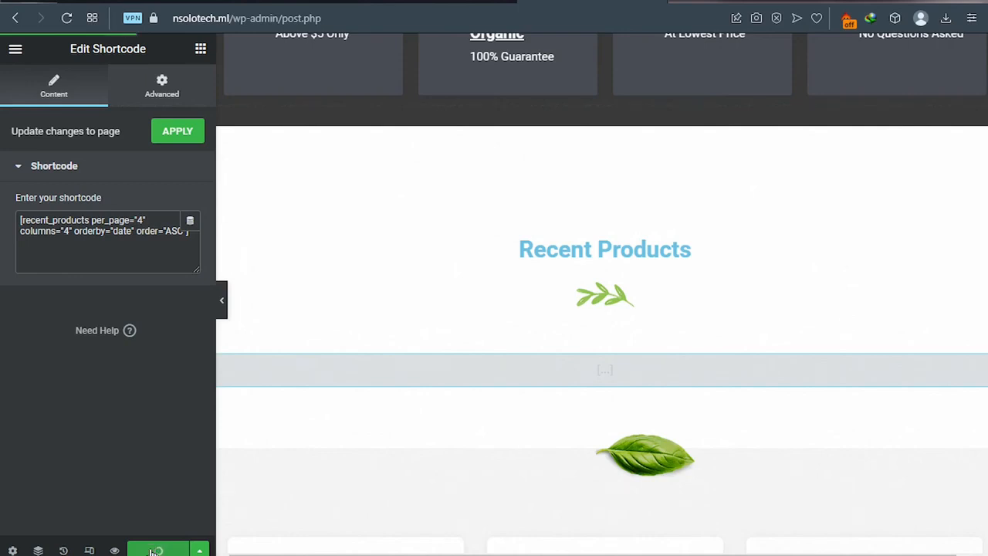
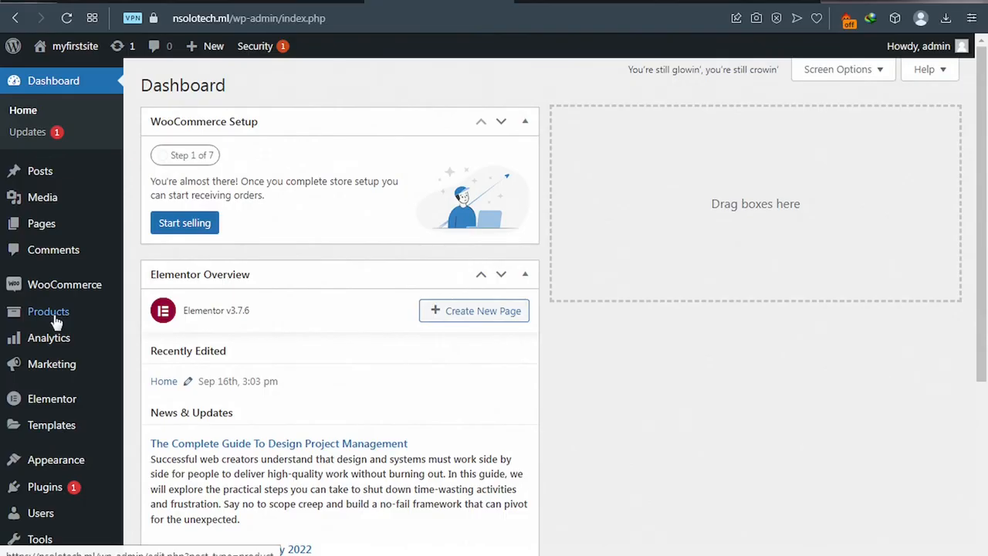
Step: Start a new product titled 'item1' and move into its description editor
{"action": "mouse_move", "coordinate": [49, 317]}
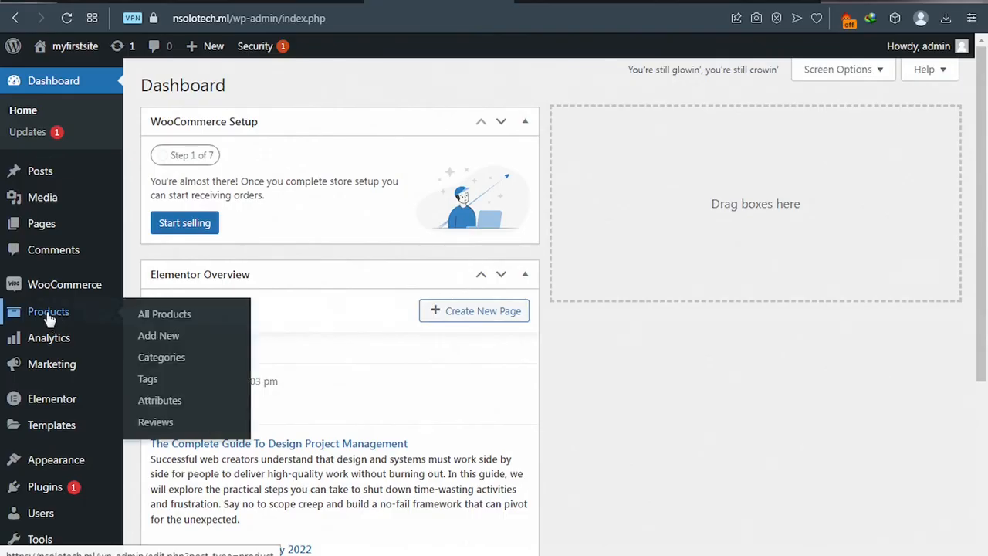
{"action": "left_click", "coordinate": [154, 340]}
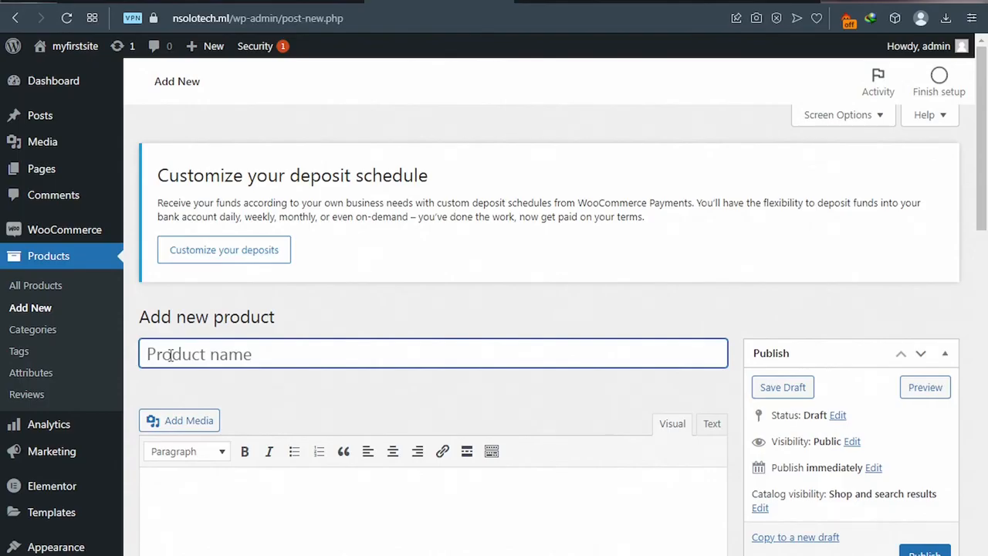
{"action": "type", "text": "item1"}
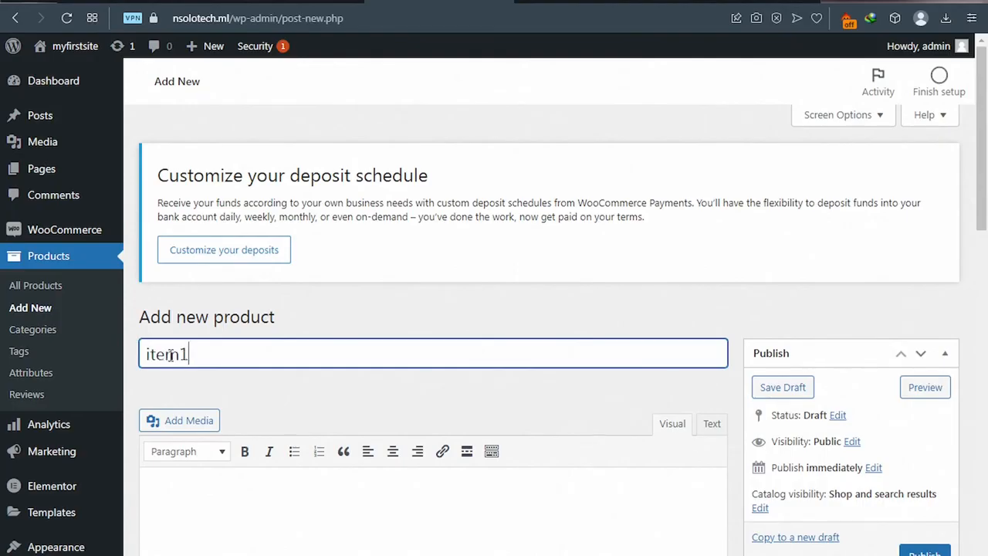
{"action": "scroll", "coordinate": [178, 366], "scroll_direction": "down", "scroll_amount": 3}
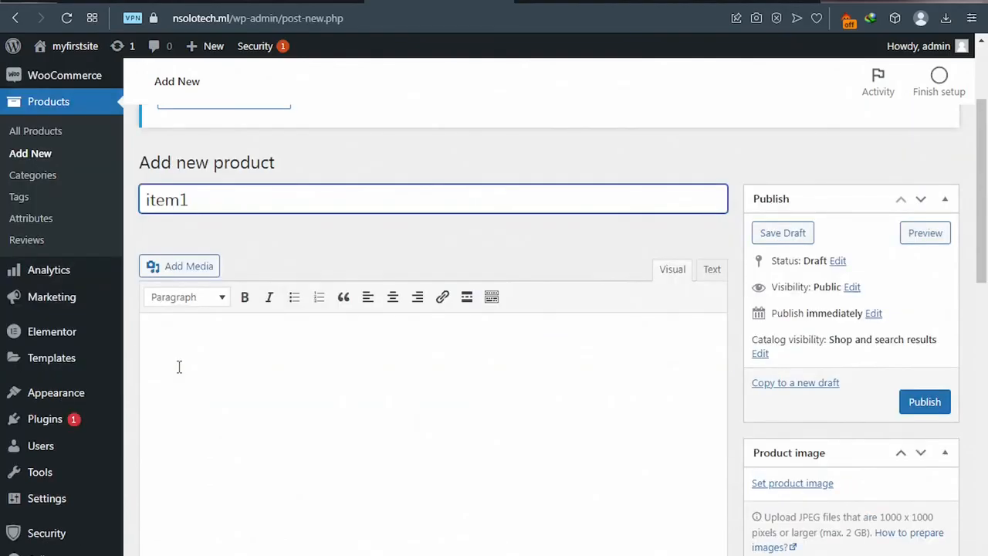
{"action": "scroll", "coordinate": [178, 366], "scroll_direction": "up", "scroll_amount": 1}
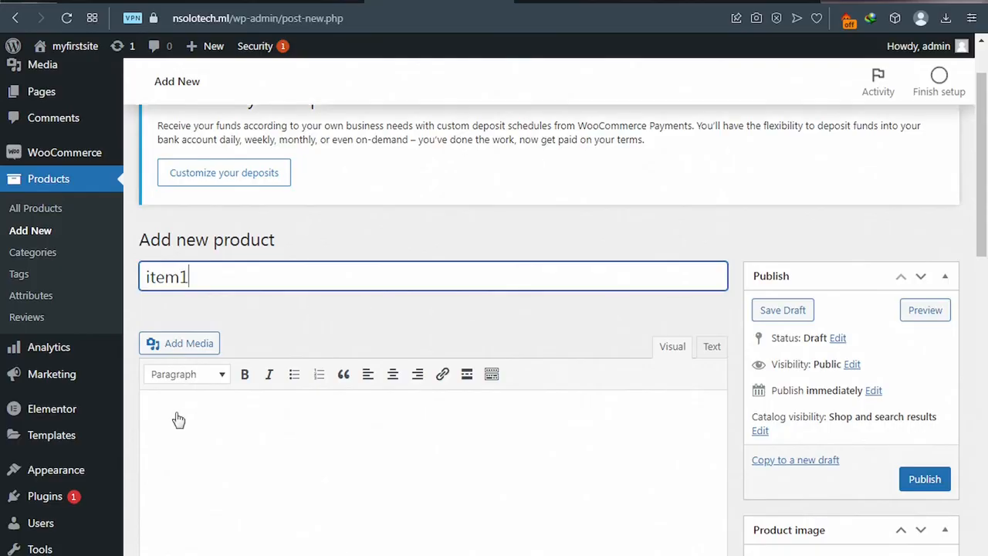
{"action": "scroll", "coordinate": [178, 419], "scroll_direction": "down", "scroll_amount": 1}
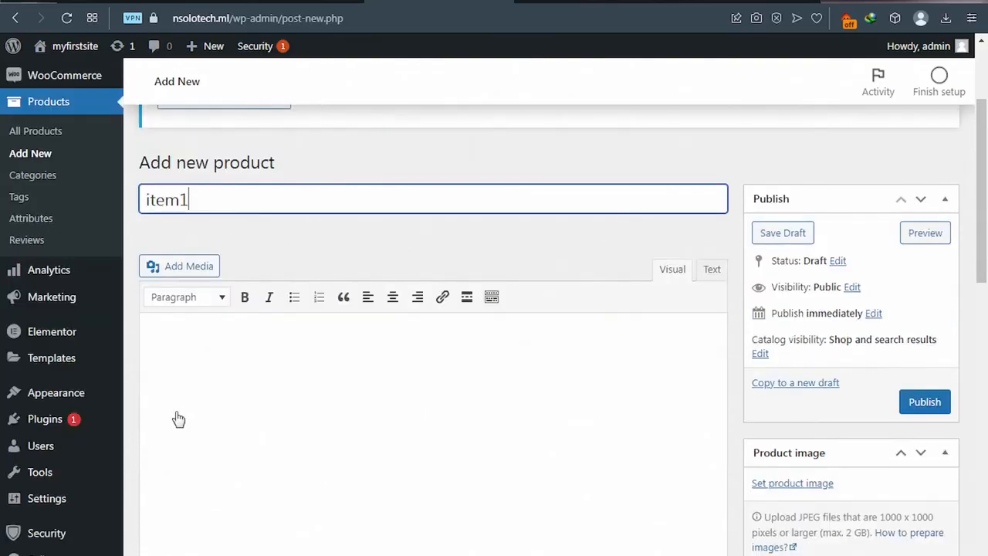
{"action": "left_click", "coordinate": [160, 331]}
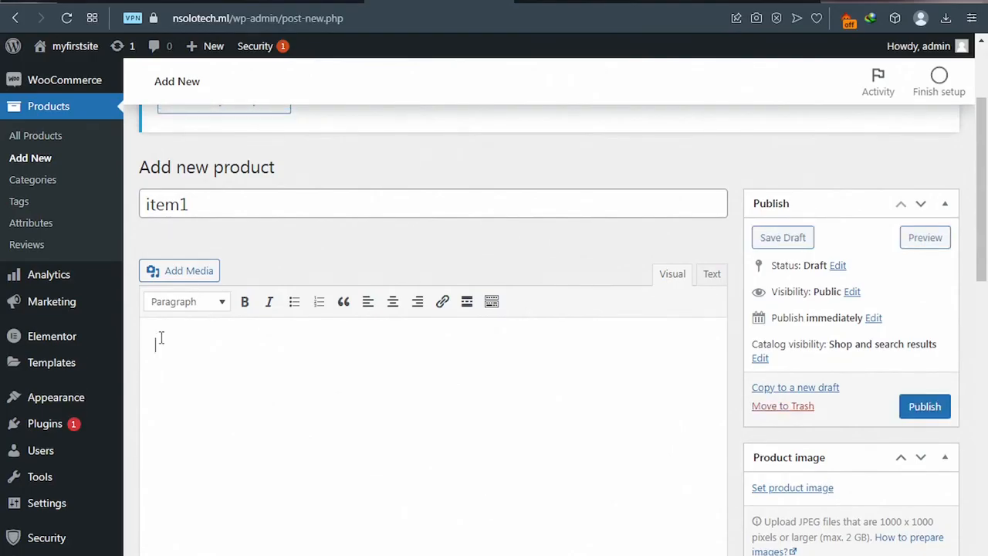
Step: Copy the deposit-schedule notice paragraph and paste it into item1's product description
{"action": "scroll", "coordinate": [160, 338], "scroll_direction": "up", "scroll_amount": 2}
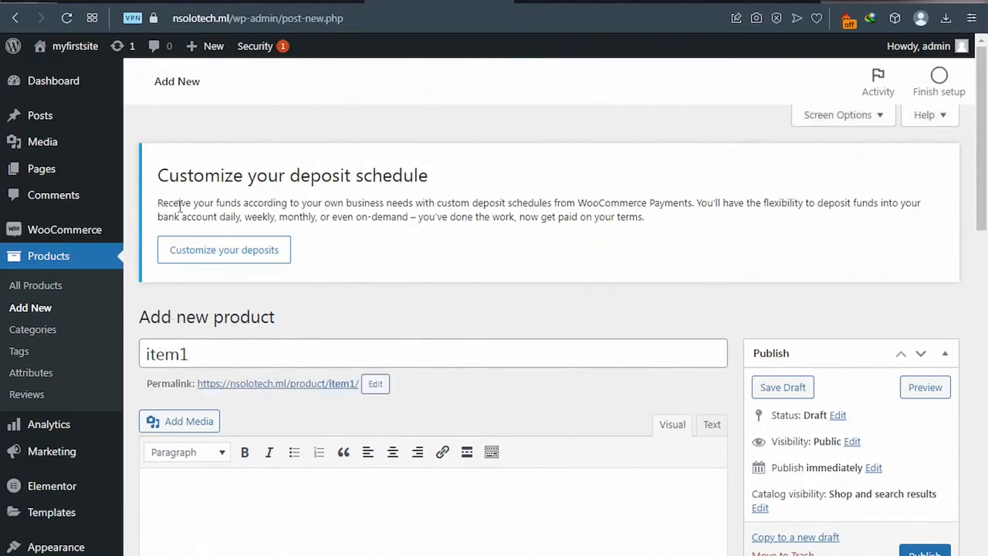
{"action": "left_click_drag", "start_coordinate": [157, 202], "coordinate": [332, 217]}
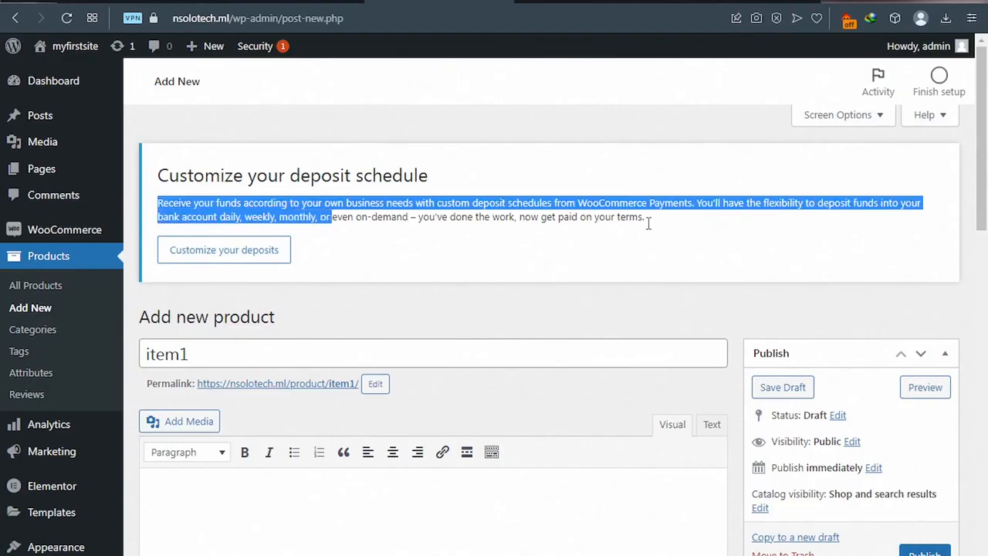
{"action": "left_click_drag", "start_coordinate": [648, 224], "coordinate": [647, 229]}
{"action": "key", "text": "ctrl+c"}
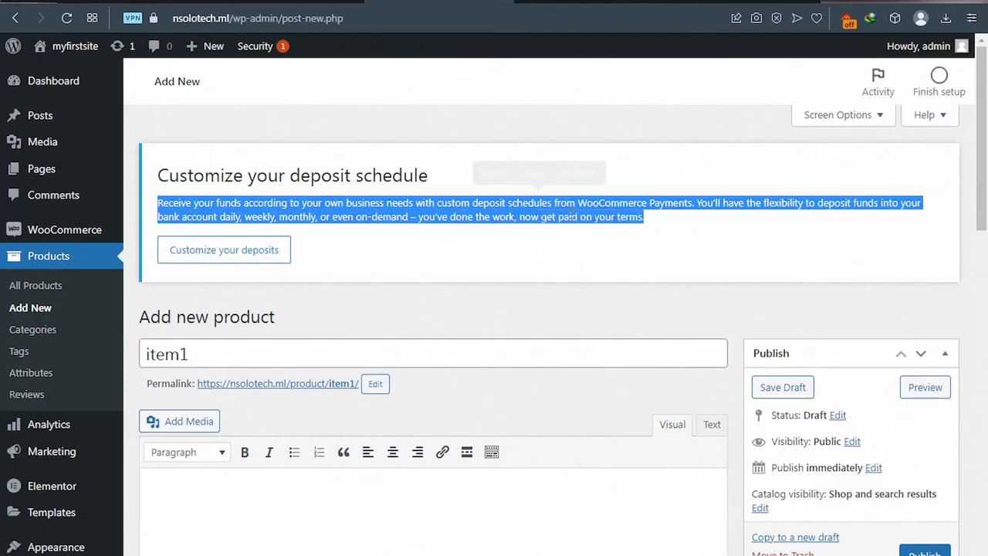
{"action": "left_click", "coordinate": [532, 172]}
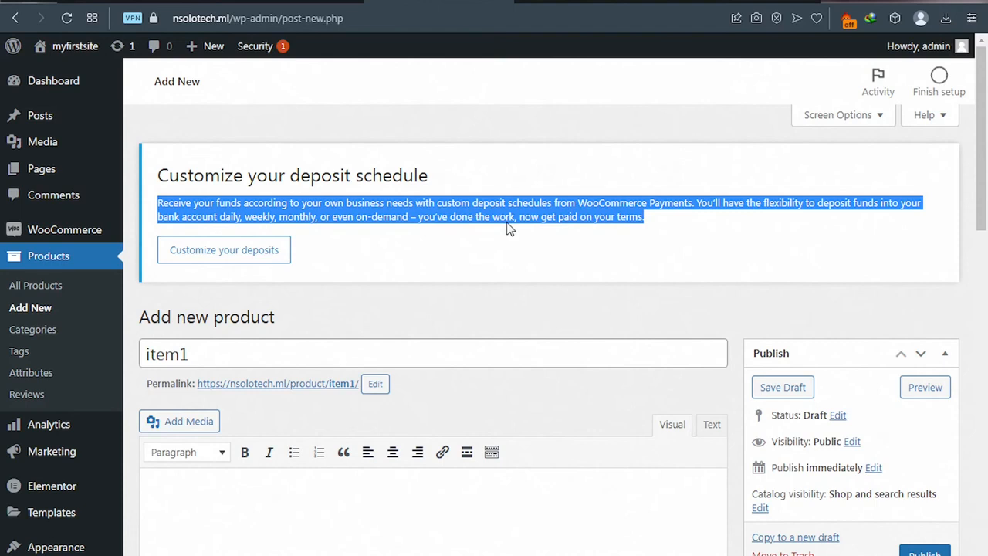
{"action": "scroll", "coordinate": [378, 374], "scroll_direction": "down", "scroll_amount": 1}
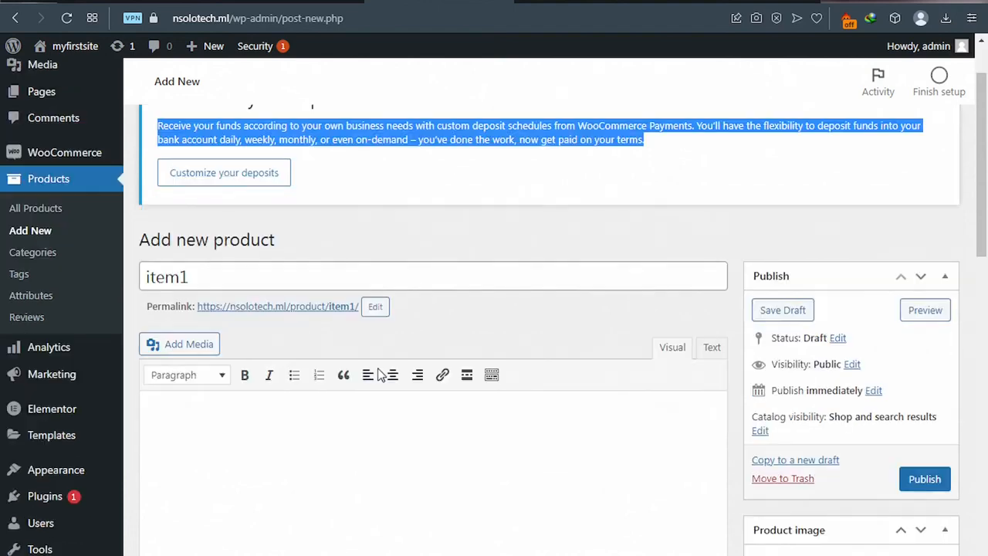
{"action": "left_click", "coordinate": [231, 410]}
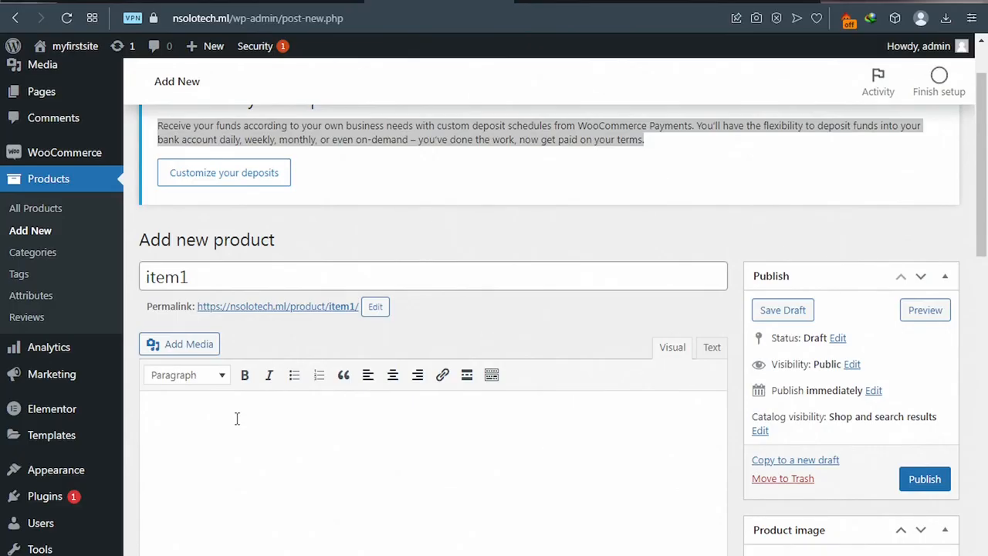
{"action": "key", "text": "ctrl+v"}
{"action": "scroll", "coordinate": [237, 418], "scroll_direction": "down", "scroll_amount": 1}
{"action": "scroll", "coordinate": [237, 417], "scroll_direction": "down", "scroll_amount": 1}
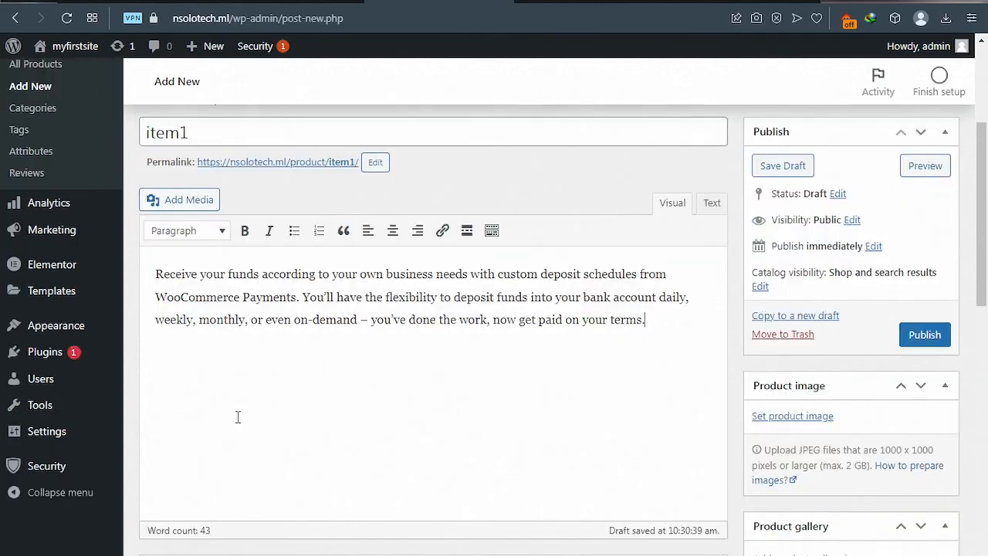
{"action": "scroll", "coordinate": [238, 417], "scroll_direction": "down", "scroll_amount": 2}
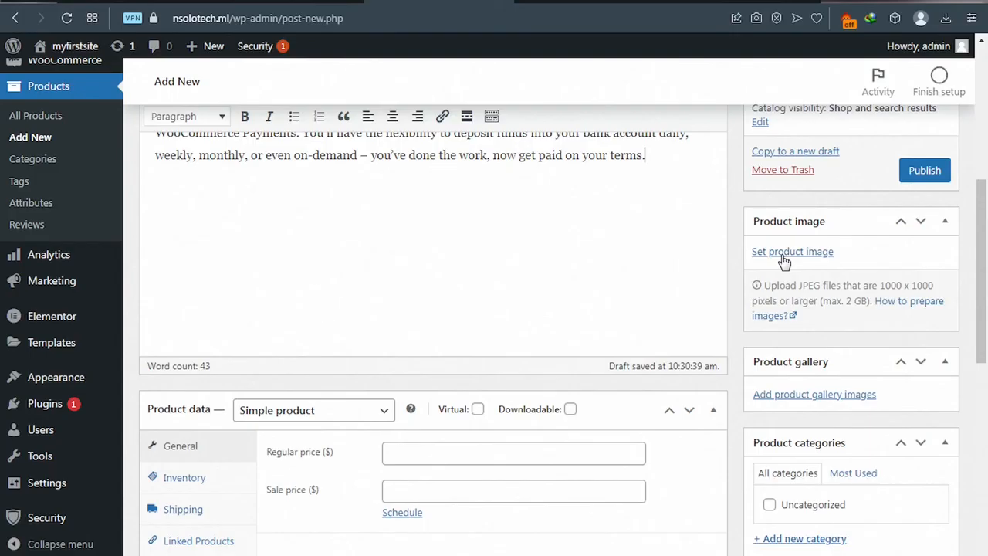
Step: Upload item1.jpg from the PRODUCT IMG folder and set it as the product image
{"action": "left_click", "coordinate": [782, 258]}
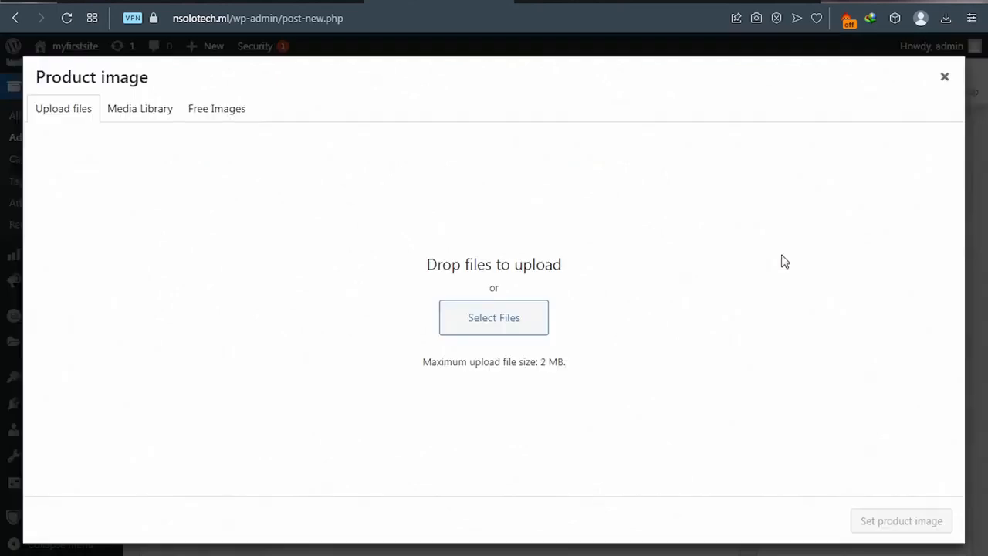
{"action": "left_click", "coordinate": [496, 325]}
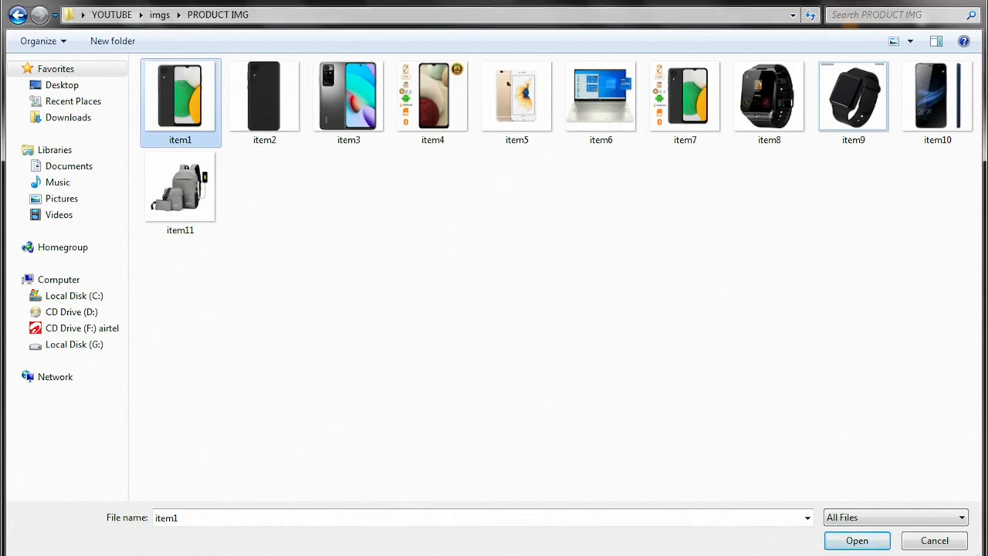
{"action": "left_click", "coordinate": [855, 540]}
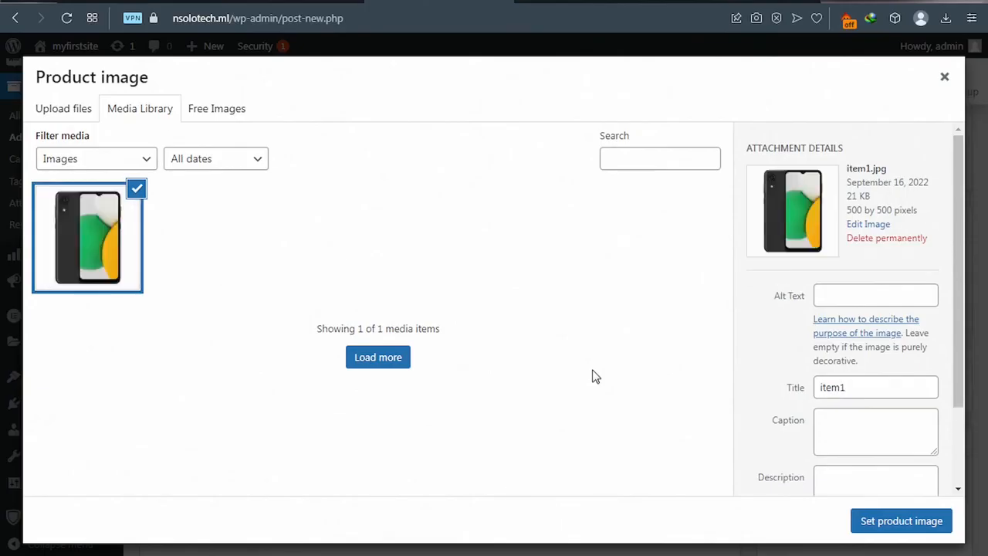
{"action": "left_click", "coordinate": [904, 525]}
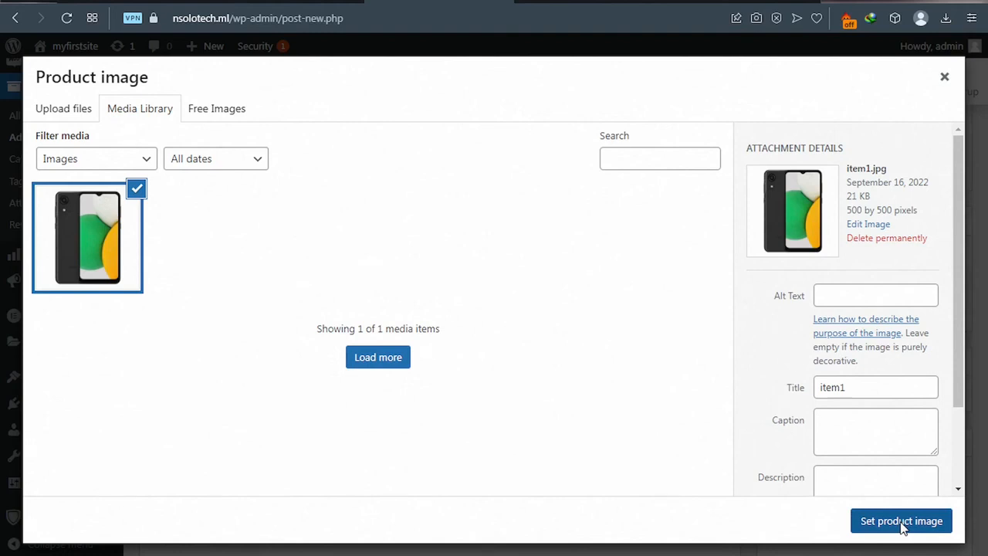
{"action": "left_click", "coordinate": [901, 524]}
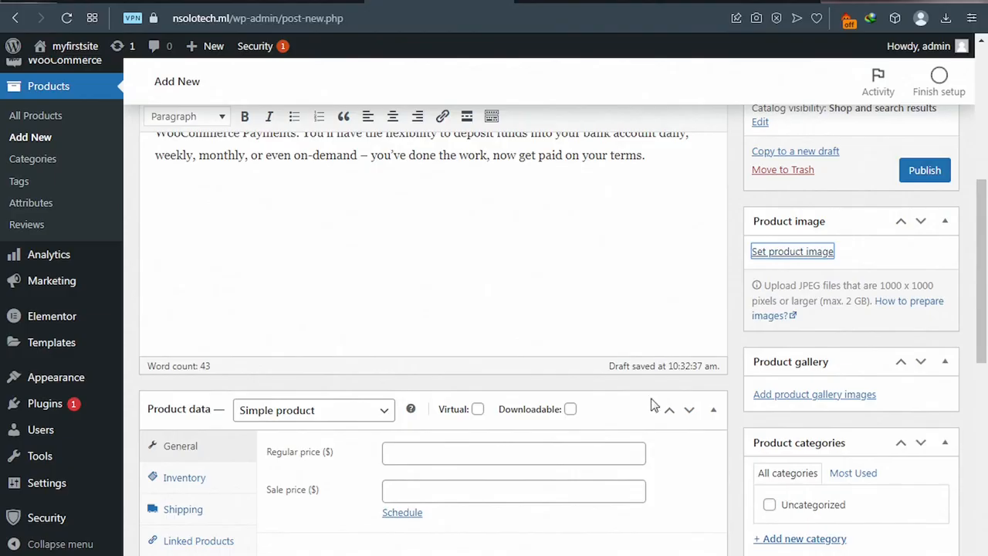
Step: Set item1's regular price to 100
{"action": "scroll", "coordinate": [474, 399], "scroll_direction": "down", "scroll_amount": 1}
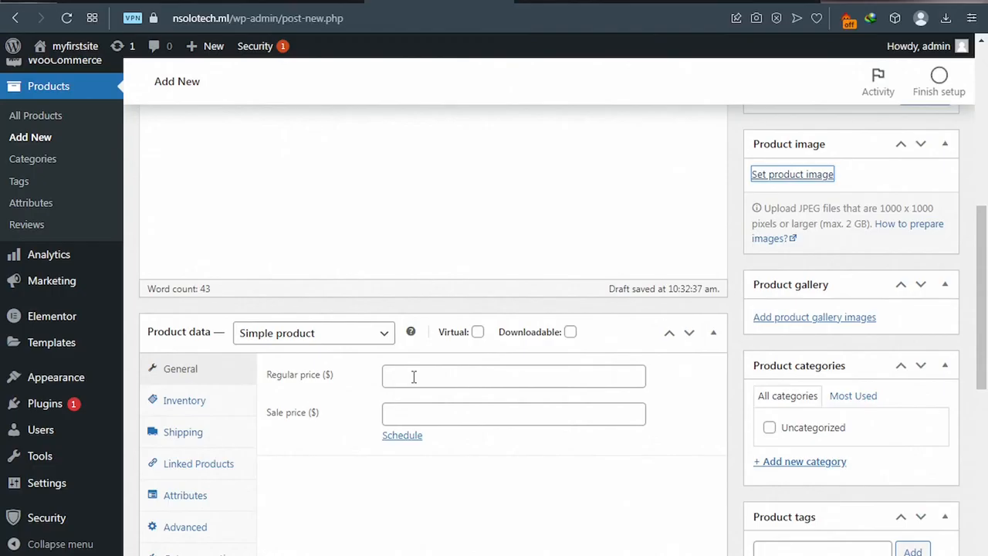
{"action": "left_click", "coordinate": [414, 377]}
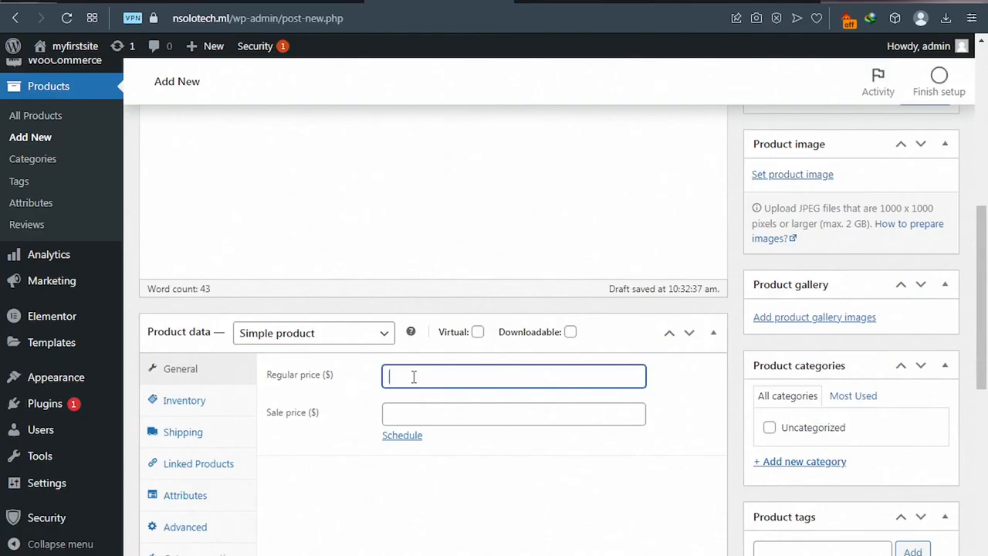
{"action": "type", "text": "100"}
Step: Paste the deposit notice paragraph into the product short description
{"action": "scroll", "coordinate": [727, 366], "scroll_direction": "down", "scroll_amount": 3}
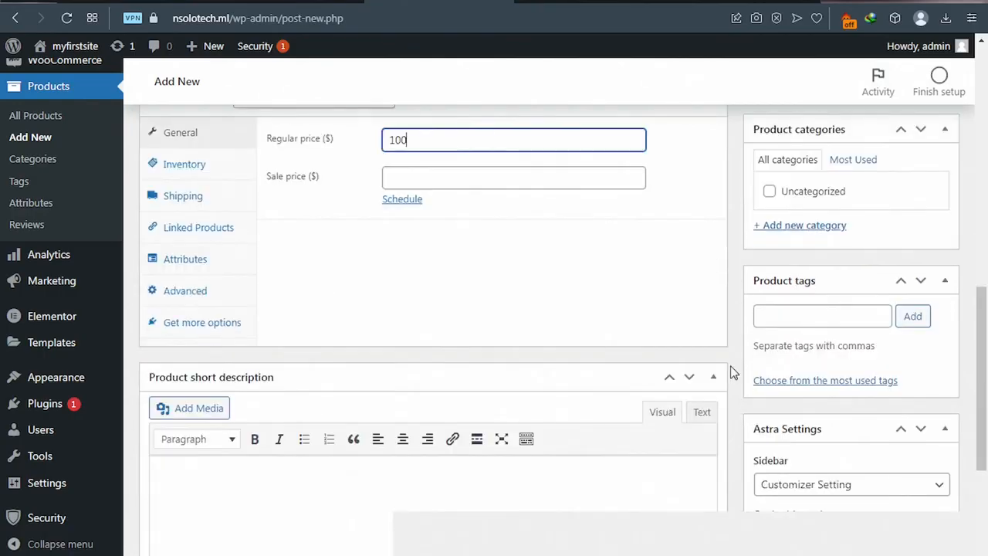
{"action": "scroll", "coordinate": [732, 372], "scroll_direction": "down", "scroll_amount": 2}
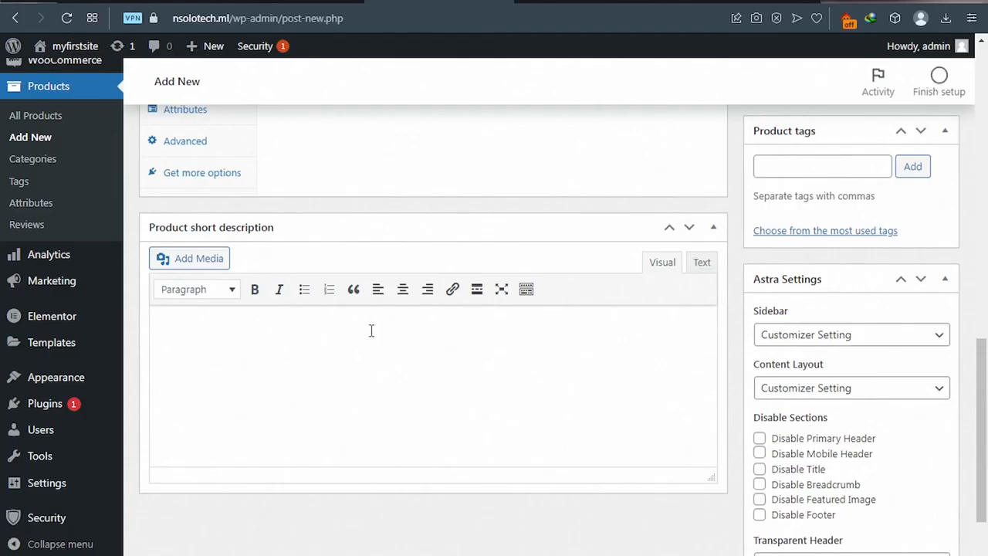
{"action": "left_click", "coordinate": [303, 317]}
{"action": "key", "text": "ctrl+v"}
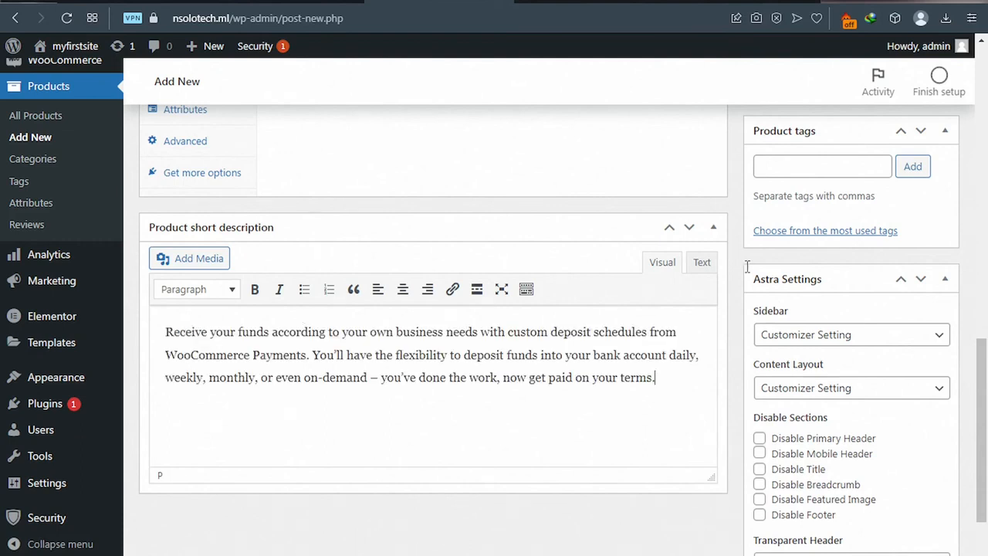
Step: Publish the item1 product
{"action": "scroll", "coordinate": [764, 267], "scroll_direction": "up", "scroll_amount": 3}
{"action": "scroll", "coordinate": [764, 267], "scroll_direction": "up", "scroll_amount": 2}
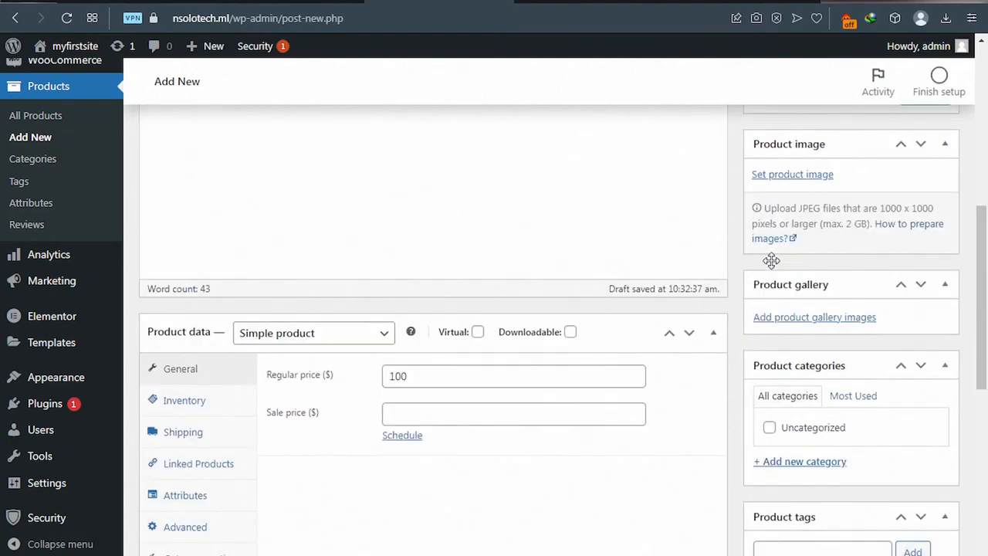
{"action": "scroll", "coordinate": [771, 260], "scroll_direction": "up", "scroll_amount": 1}
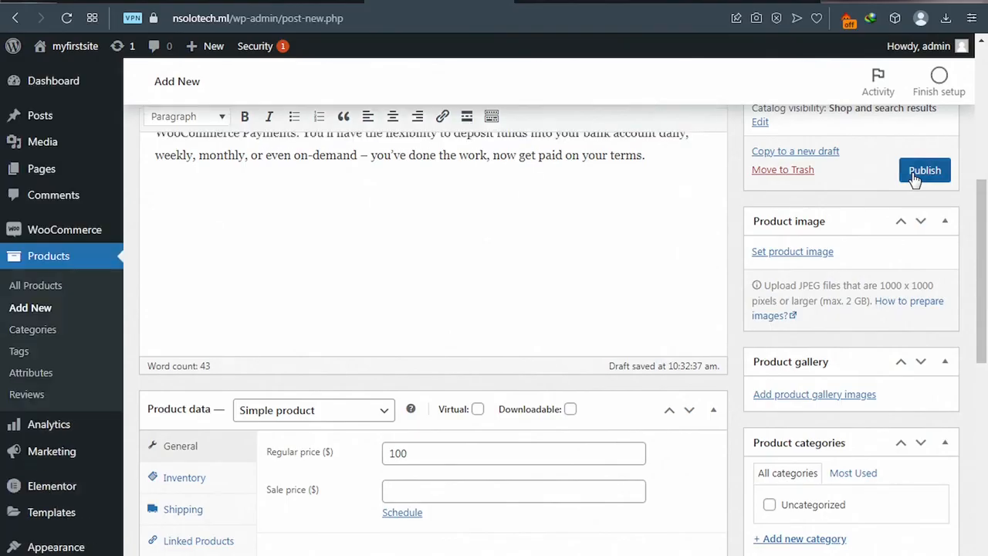
{"action": "left_click", "coordinate": [915, 173]}
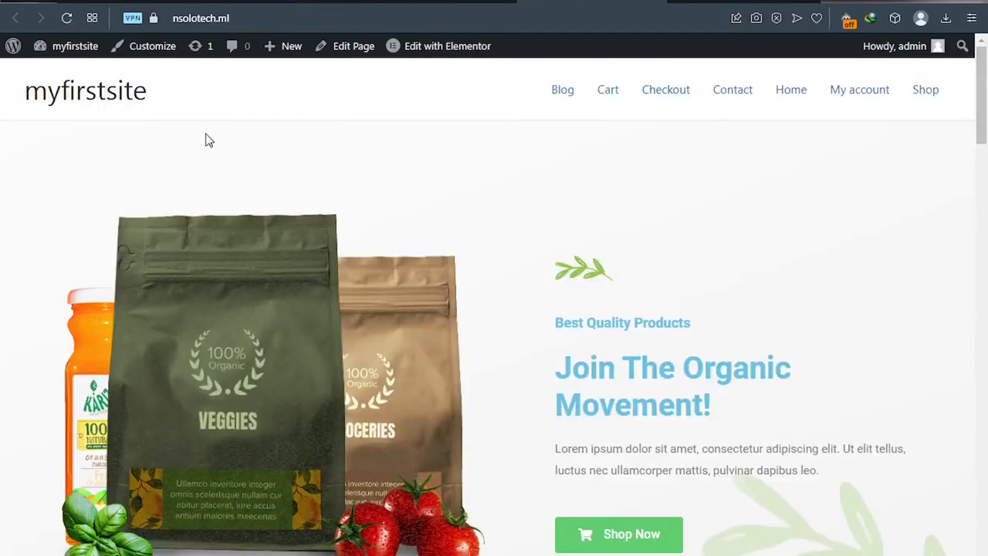
Step: Reload the storefront and add item1 to the cart from Recent Products
{"action": "left_click", "coordinate": [67, 19]}
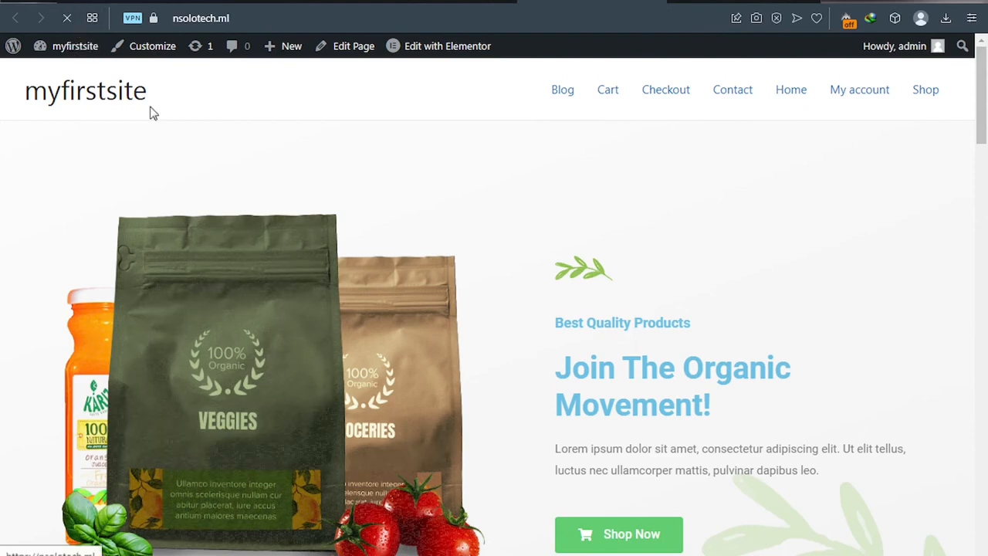
{"action": "scroll", "coordinate": [161, 128], "scroll_direction": "down", "scroll_amount": 5}
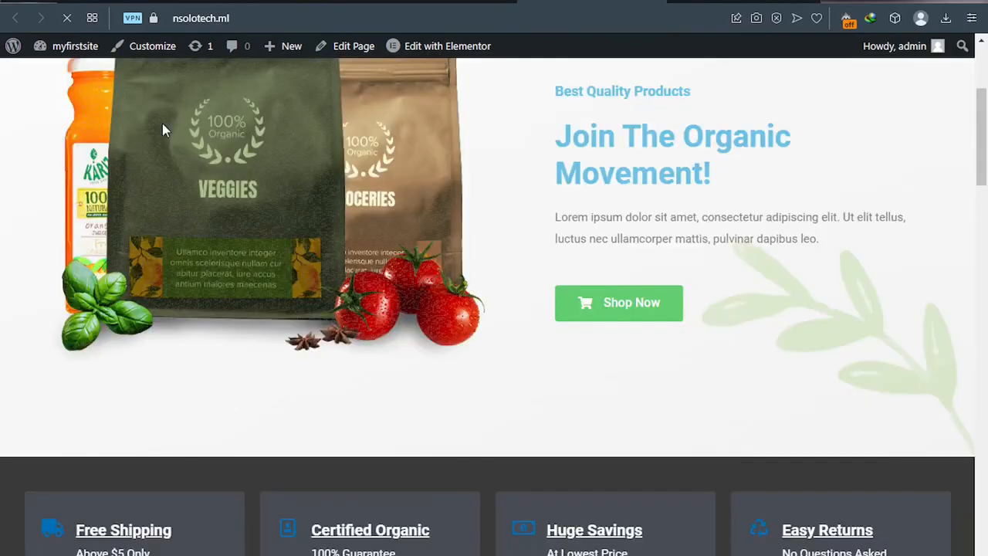
{"action": "scroll", "coordinate": [162, 131], "scroll_direction": "down", "scroll_amount": 4}
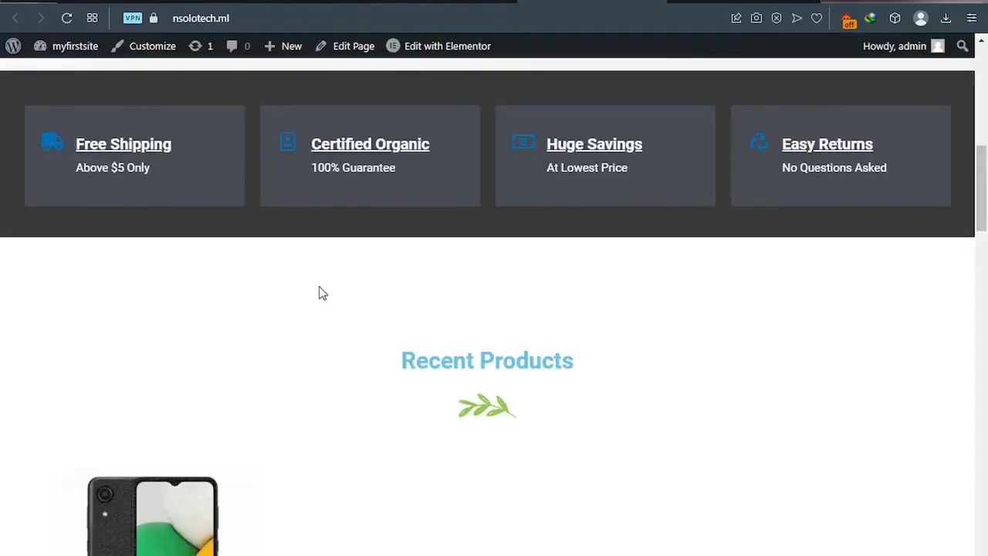
{"action": "scroll", "coordinate": [306, 325], "scroll_direction": "down", "scroll_amount": 1}
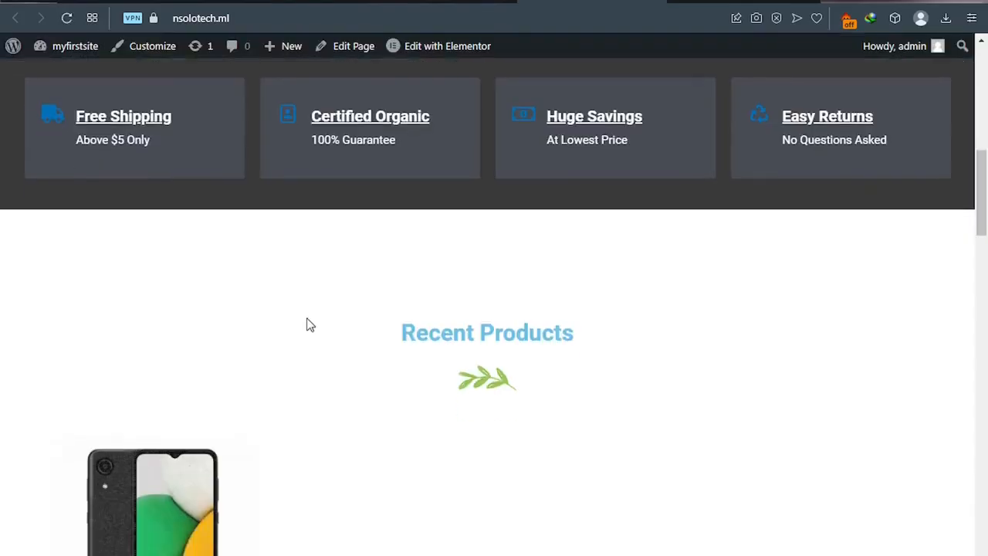
{"action": "scroll", "coordinate": [307, 325], "scroll_direction": "down", "scroll_amount": 4}
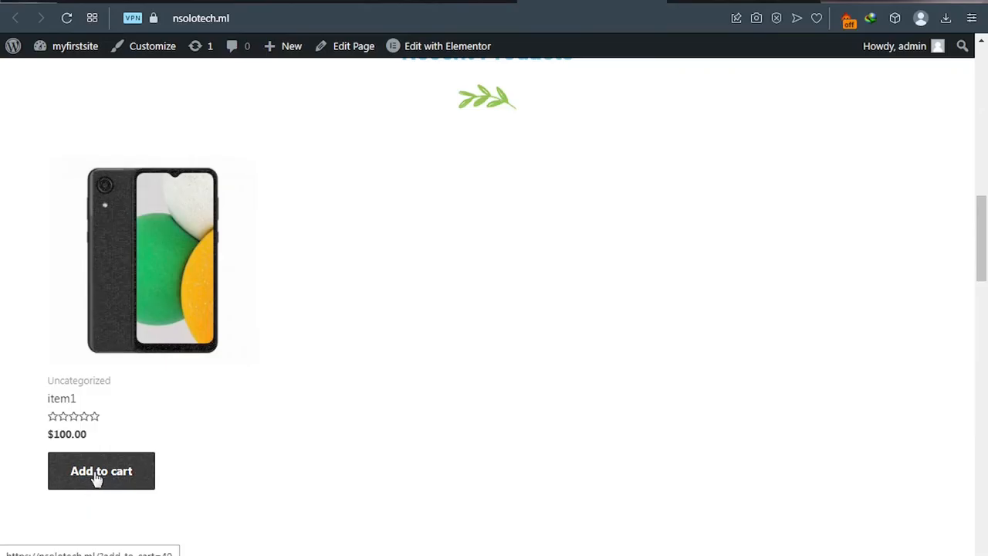
{"action": "left_click", "coordinate": [122, 479]}
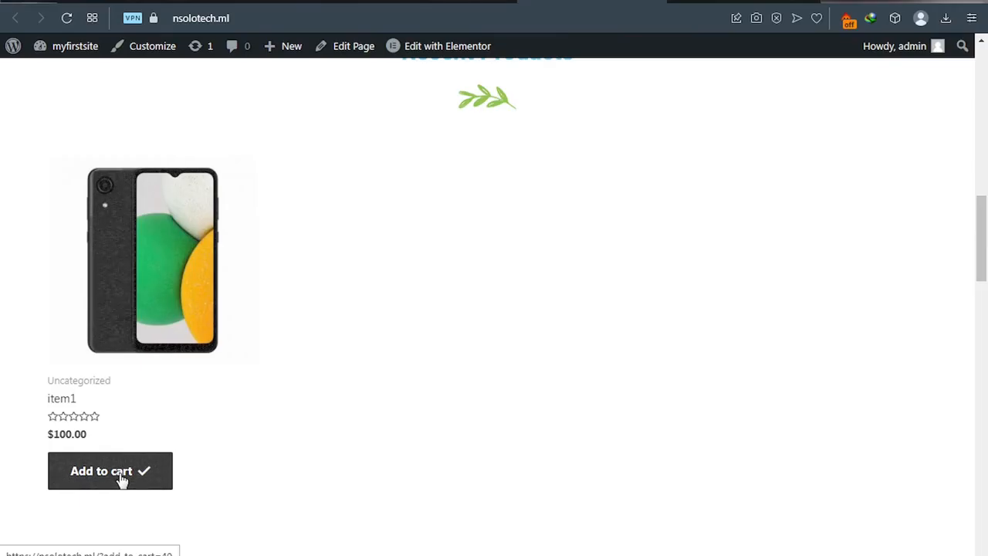
Step: Go to the Cart page from the storefront header
{"action": "scroll", "coordinate": [602, 263], "scroll_direction": "up", "scroll_amount": 1}
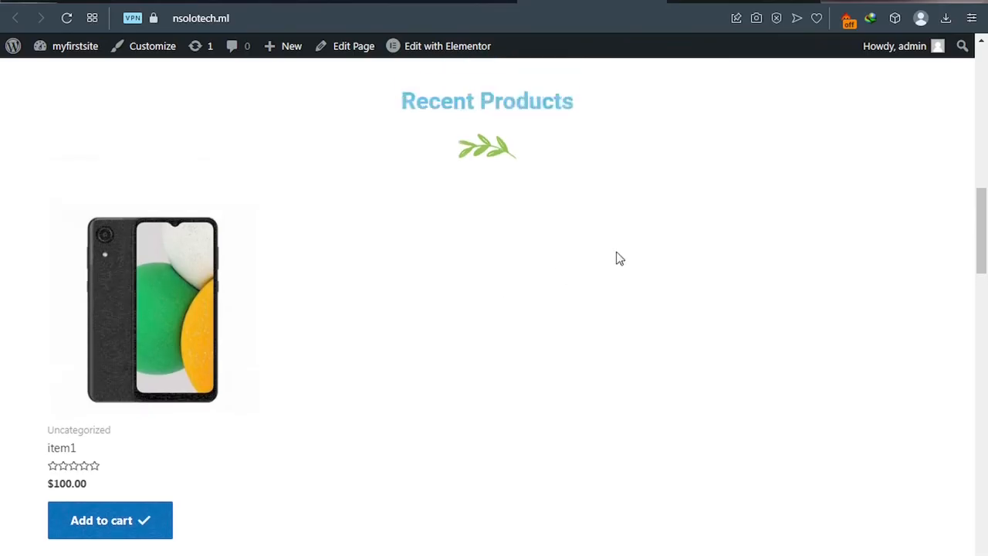
{"action": "scroll", "coordinate": [617, 258], "scroll_direction": "up", "scroll_amount": 10}
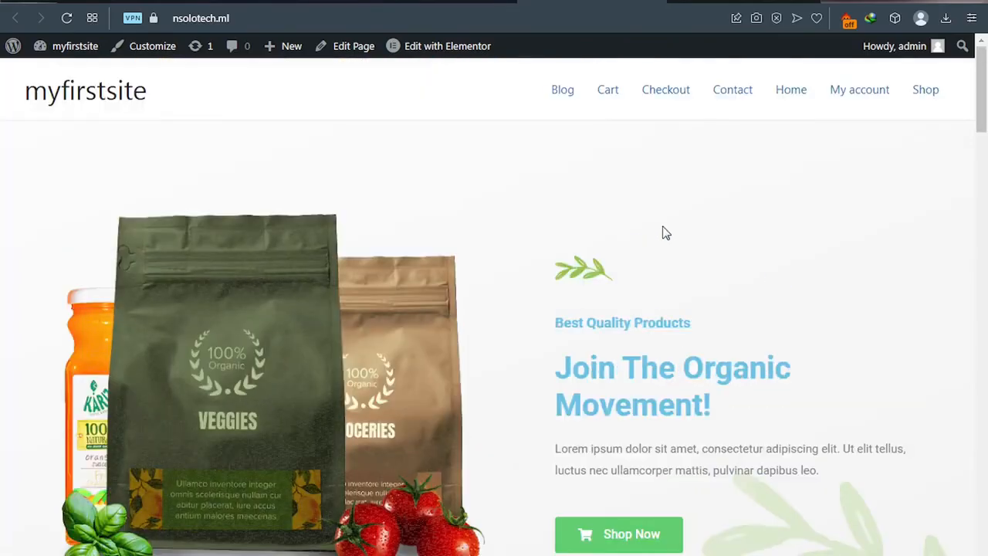
{"action": "left_click", "coordinate": [609, 94]}
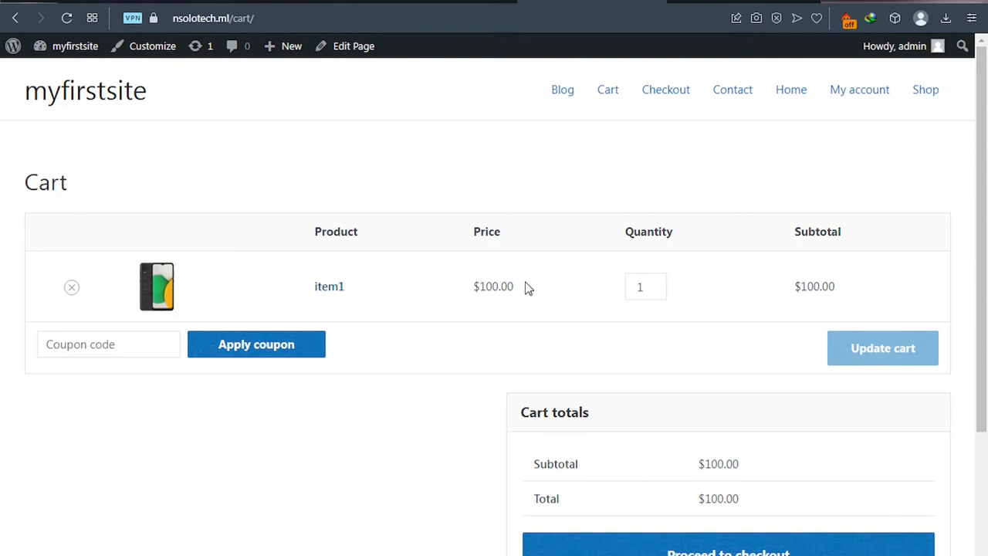
Step: Raise item1's quantity on the cart page and proceed to checkout
{"action": "left_click", "coordinate": [657, 283]}
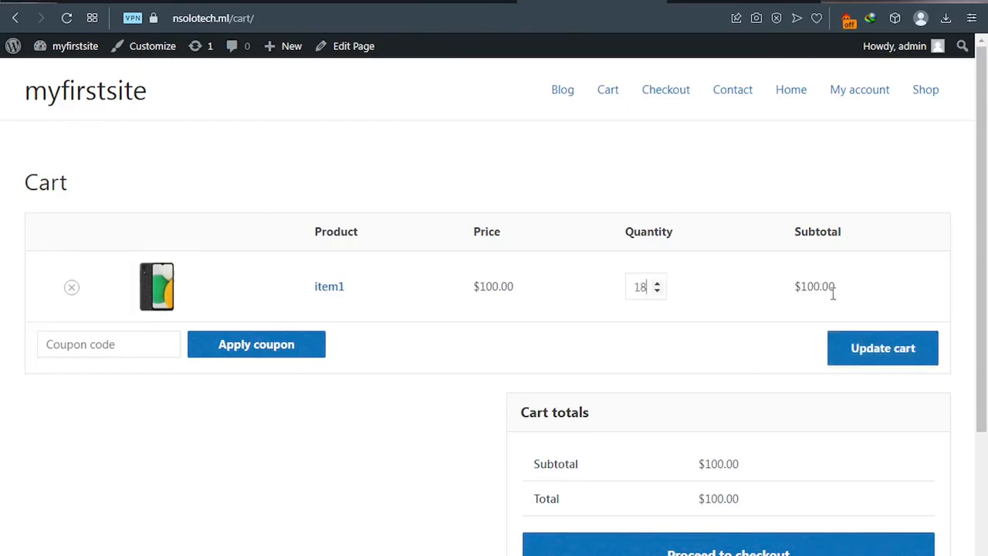
{"action": "scroll", "coordinate": [666, 509], "scroll_direction": "down", "scroll_amount": 1}
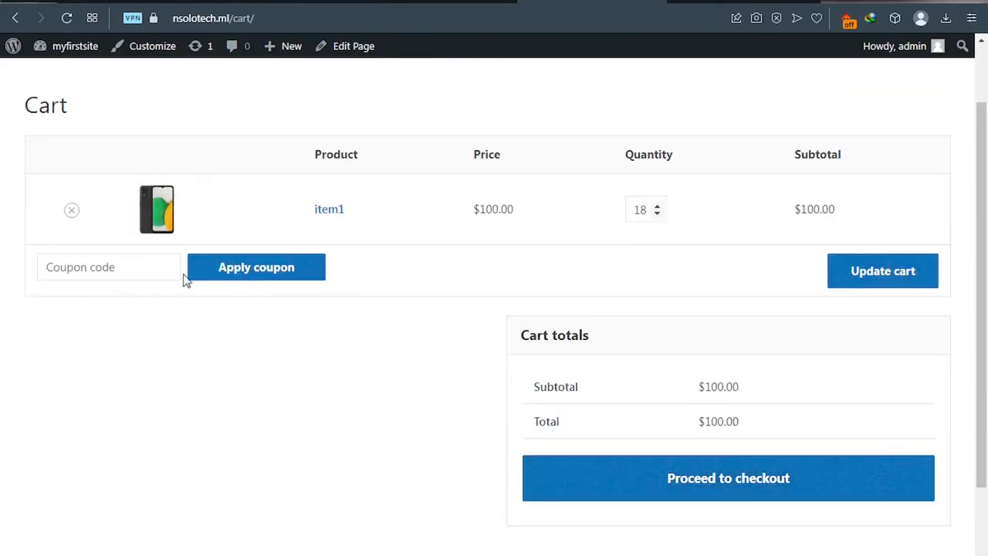
{"action": "left_click", "coordinate": [715, 485]}
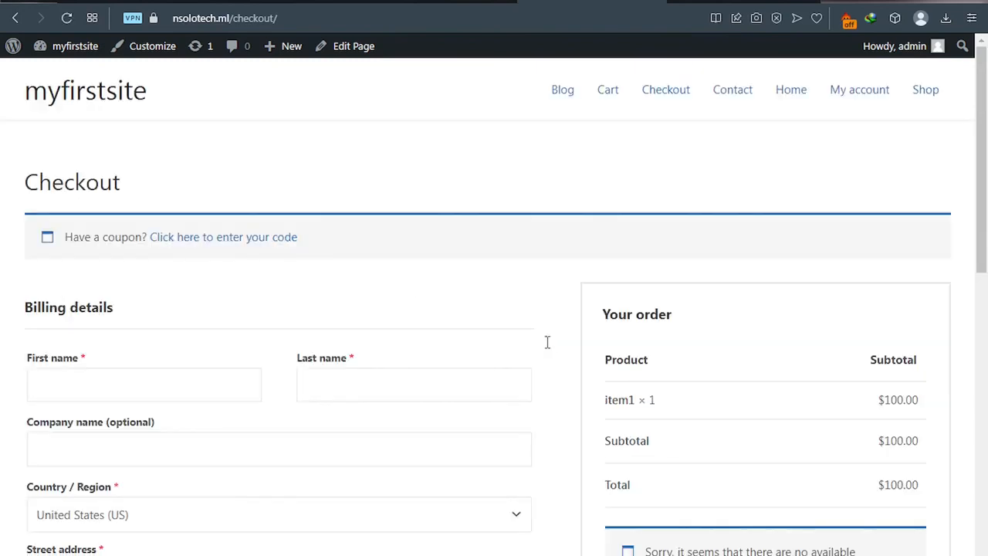
Step: Scroll through the checkout billing form down to Order notes and back to the top
{"action": "scroll", "coordinate": [419, 289], "scroll_direction": "down", "scroll_amount": 2}
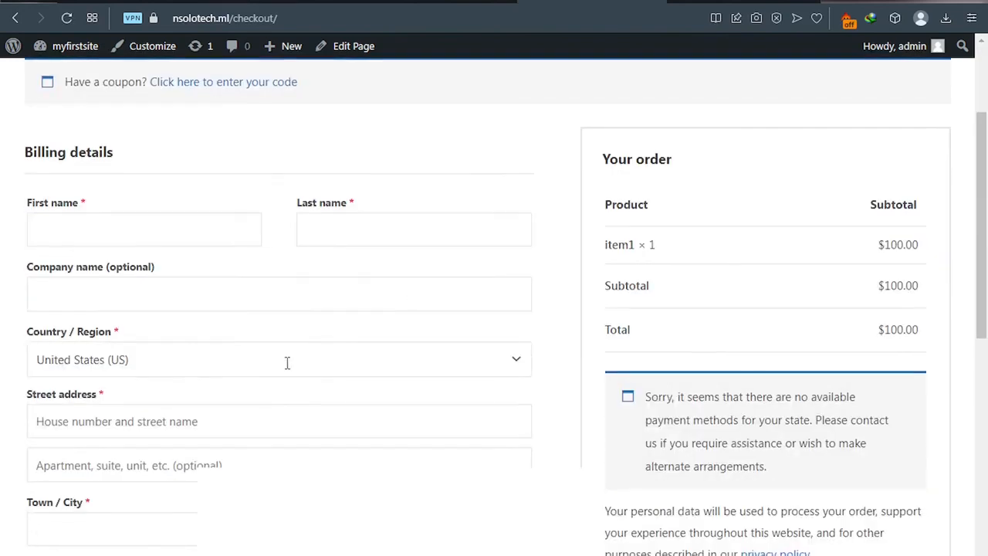
{"action": "scroll", "coordinate": [287, 367], "scroll_direction": "down", "scroll_amount": 3}
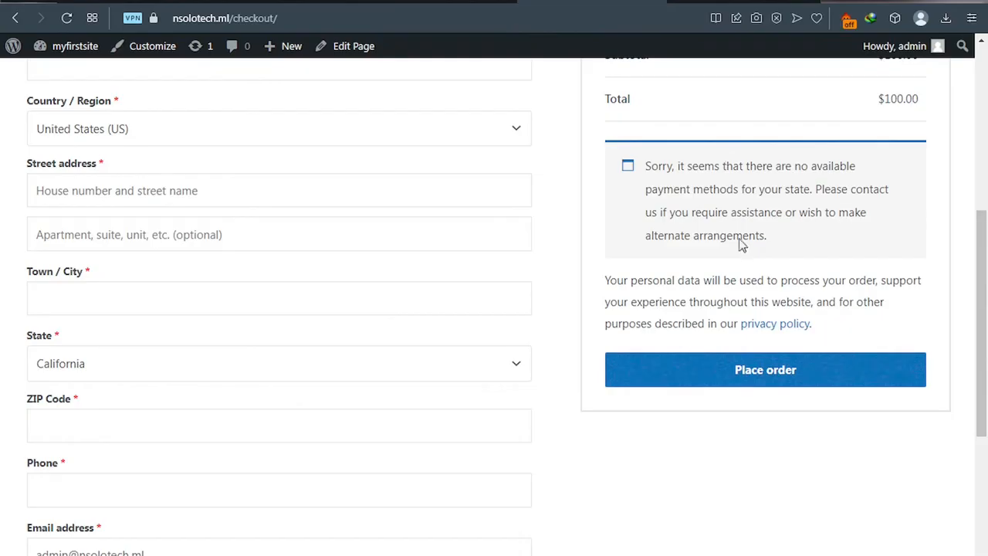
{"action": "scroll", "coordinate": [455, 397], "scroll_direction": "down", "scroll_amount": 4}
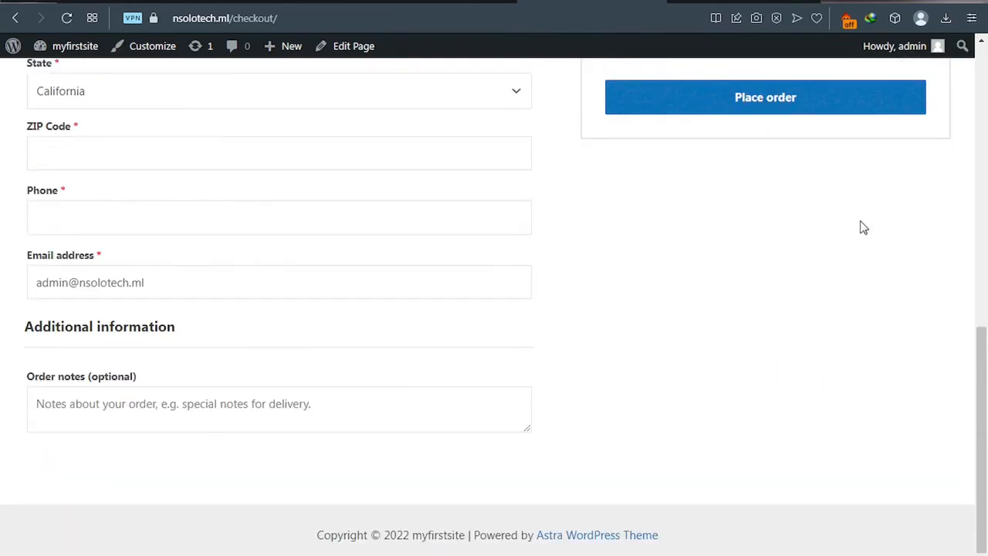
{"action": "scroll", "coordinate": [864, 223], "scroll_direction": "up", "scroll_amount": 10}
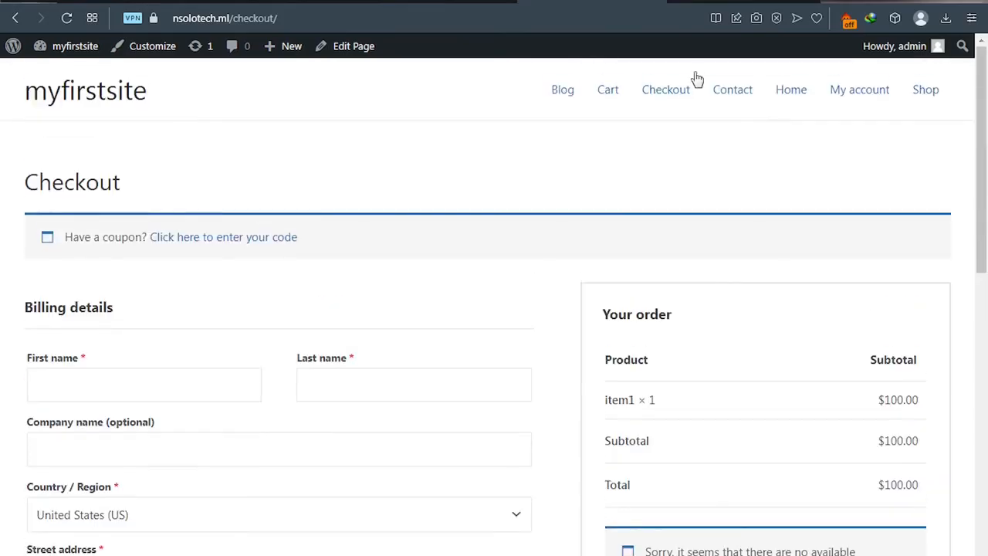
Step: Open the My account page and launch the Customizer in a background tab
{"action": "left_click", "coordinate": [854, 96]}
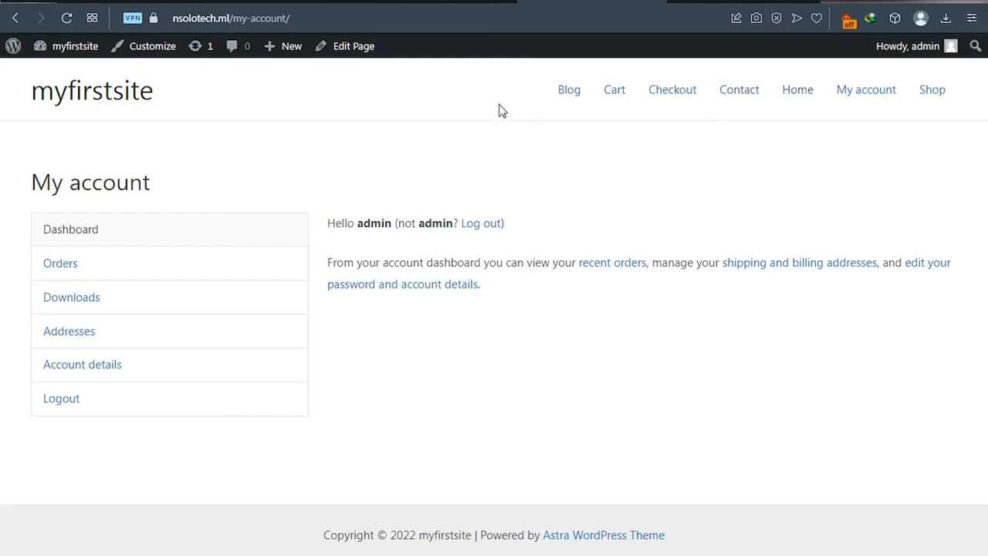
{"action": "middle_click", "coordinate": [149, 47]}
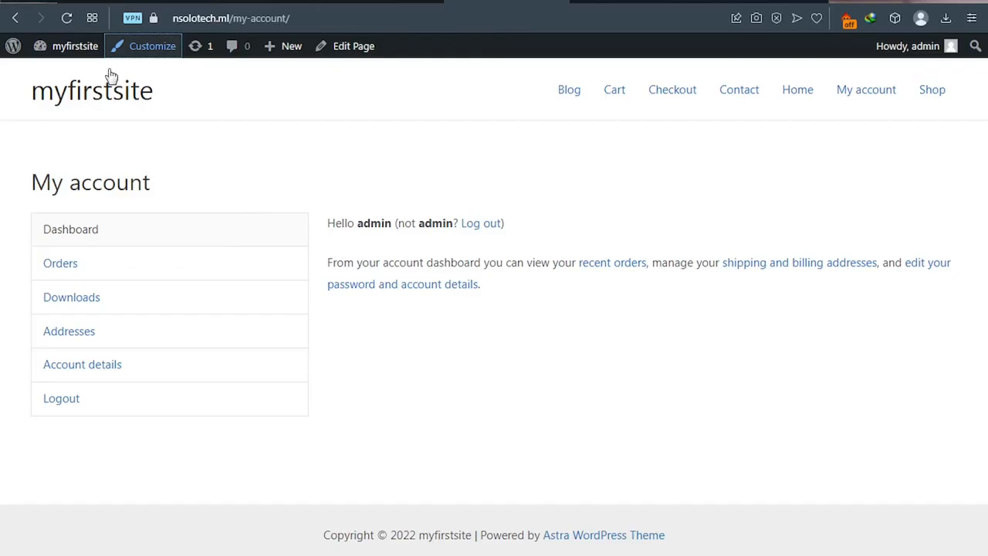
{"action": "mouse_move", "coordinate": [79, 53]}
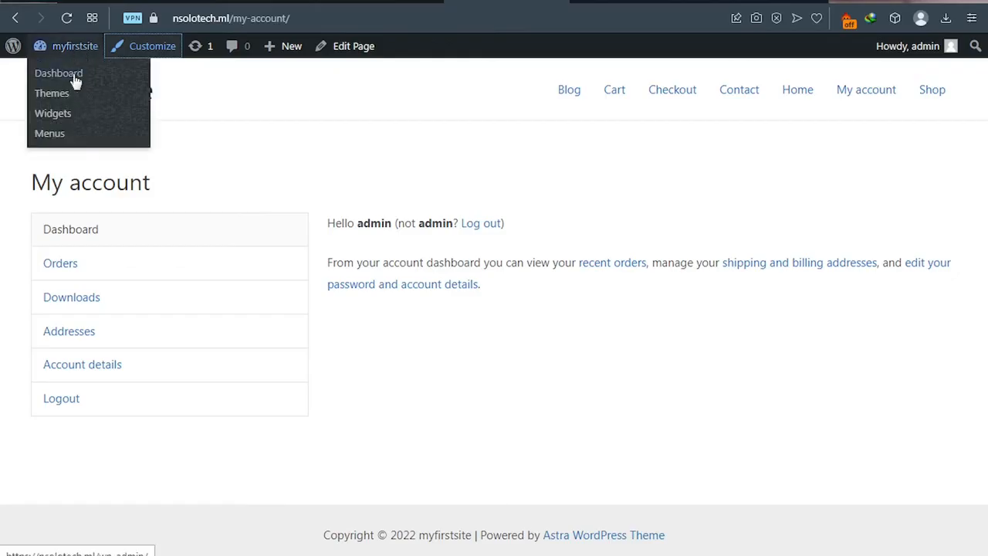
Step: Go from the admin dashboard to the navigation menus editor
{"action": "left_click", "coordinate": [75, 81]}
{"action": "left_click", "coordinate": [73, 81]}
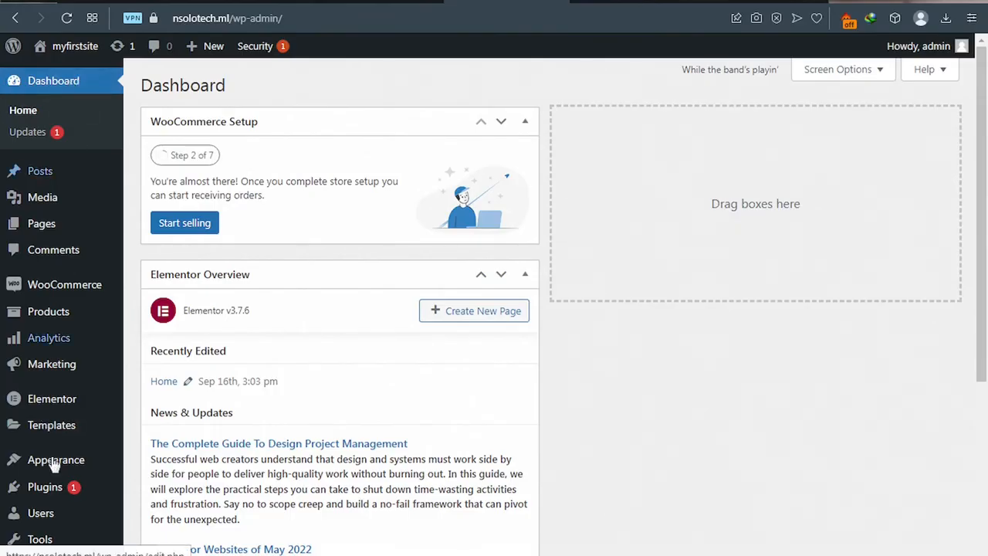
{"action": "mouse_move", "coordinate": [55, 467]}
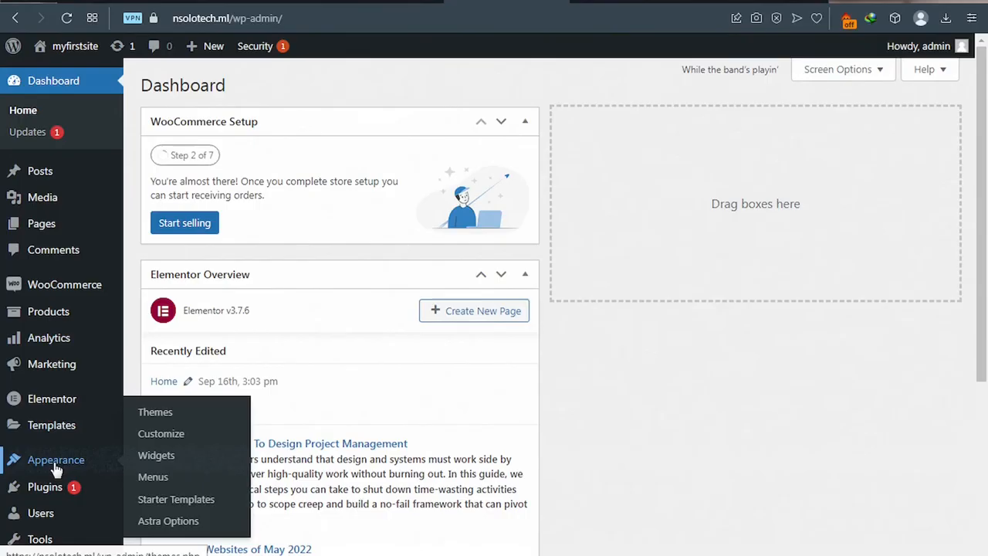
{"action": "left_click", "coordinate": [161, 480]}
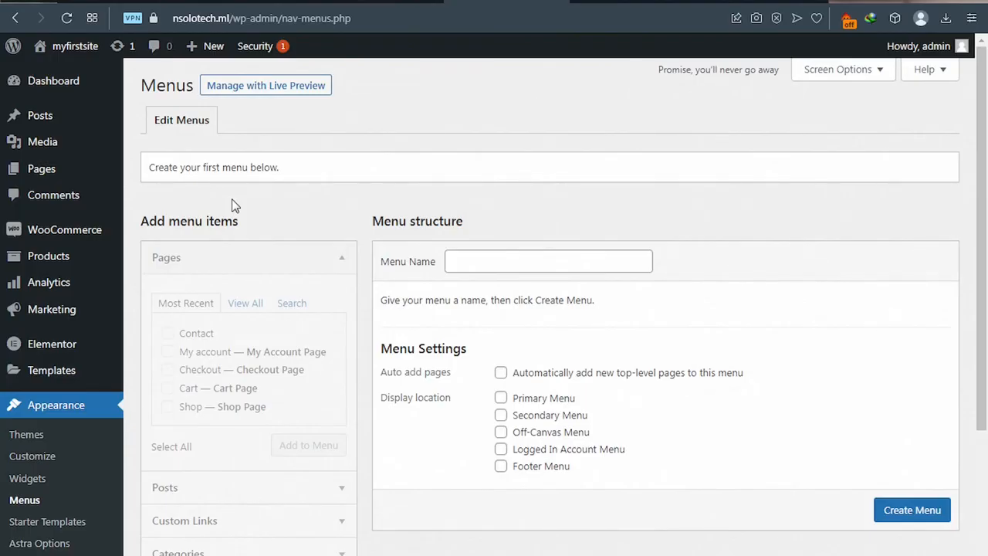
Step: Create a menu named 'Main-Menu' assigned to the Primary Menu location
{"action": "left_click", "coordinate": [465, 263]}
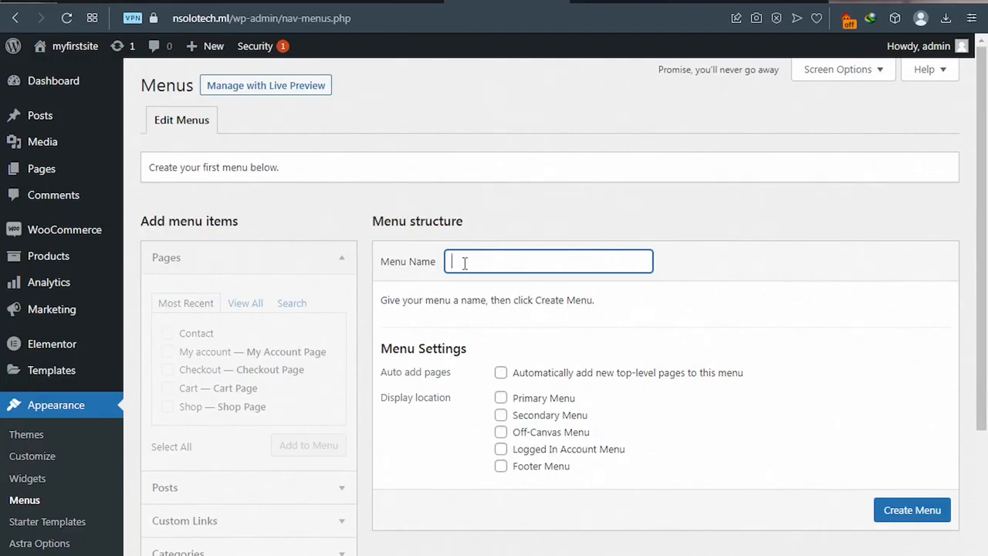
{"action": "type", "text": "main-Menu"}
{"action": "key", "text": "BackSpace"}
{"action": "type", "text": "M"}
{"action": "left_click", "coordinate": [501, 398]}
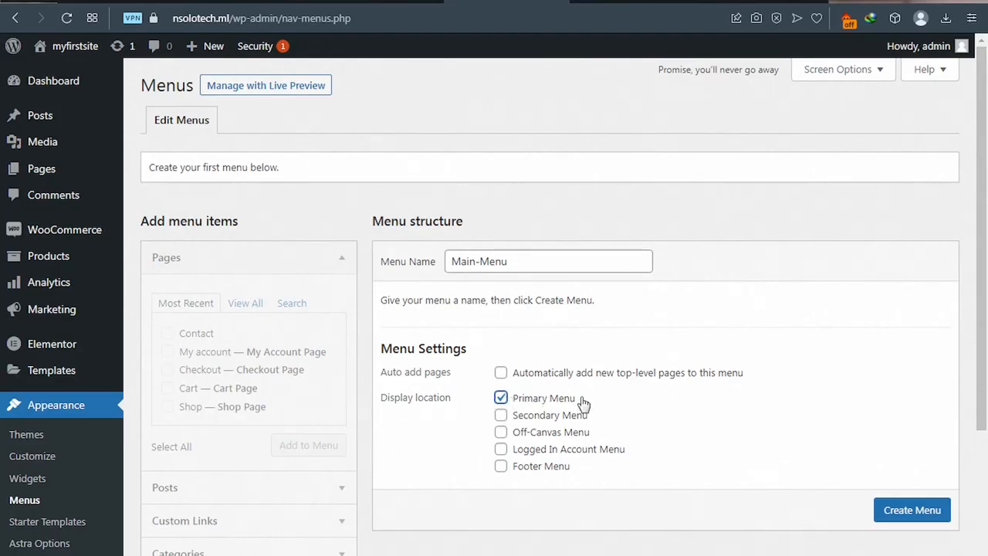
{"action": "left_click", "coordinate": [900, 514]}
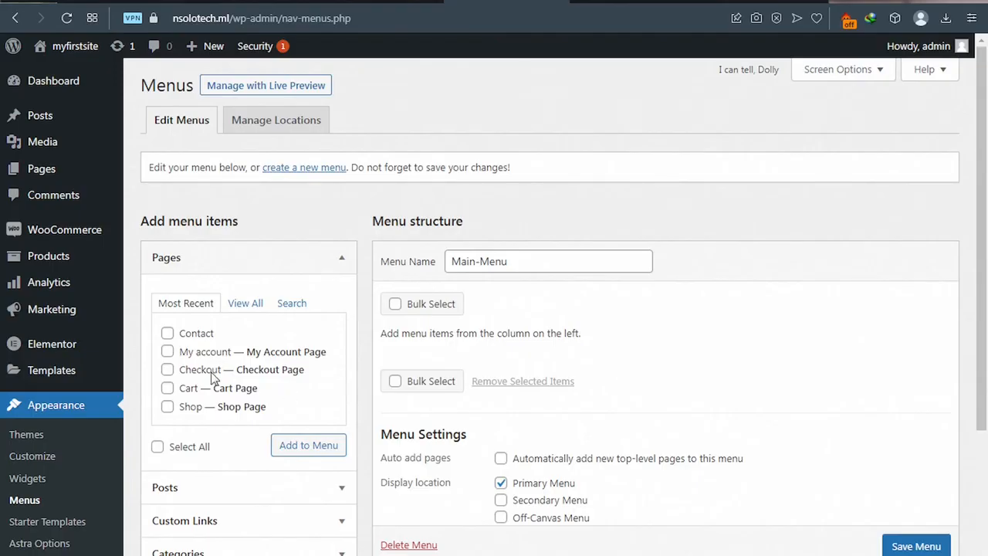
Step: Add the Home, Blog, Cart, Contact, My account and Shop pages to Main-Menu
{"action": "left_click", "coordinate": [245, 303]}
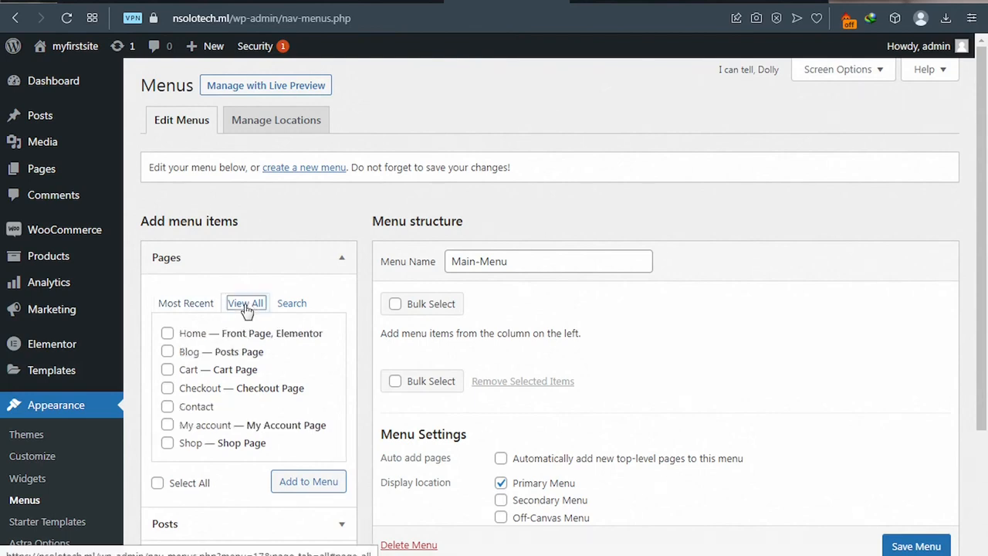
{"action": "left_click", "coordinate": [168, 337]}
{"action": "left_click", "coordinate": [168, 354]}
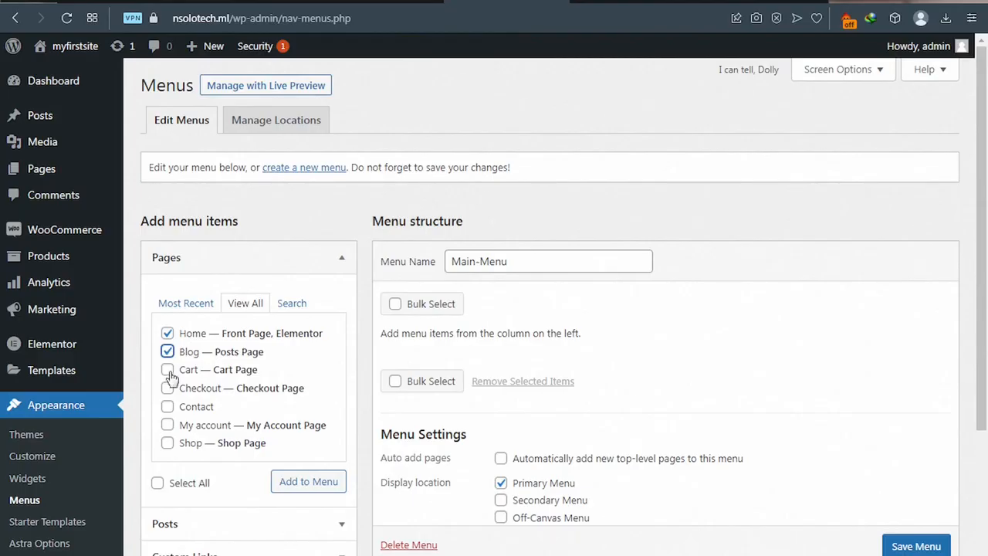
{"action": "left_click", "coordinate": [169, 372]}
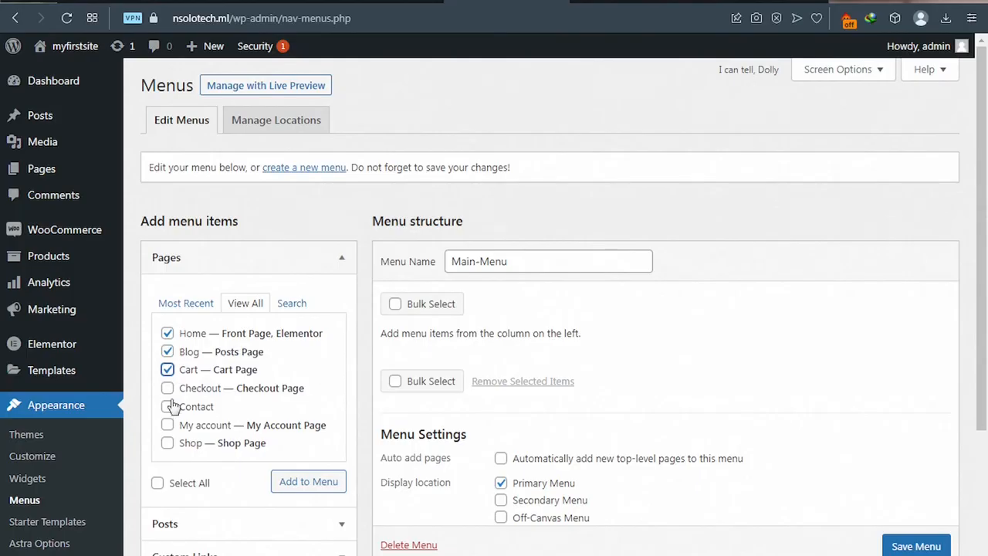
{"action": "left_click", "coordinate": [169, 407]}
{"action": "left_click", "coordinate": [168, 425]}
{"action": "left_click", "coordinate": [168, 443]}
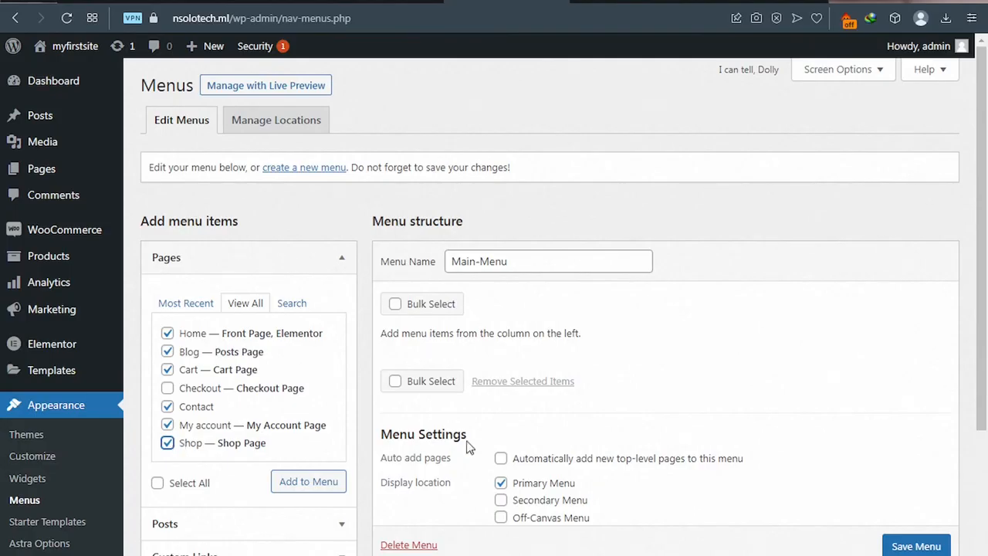
{"action": "left_click", "coordinate": [307, 481]}
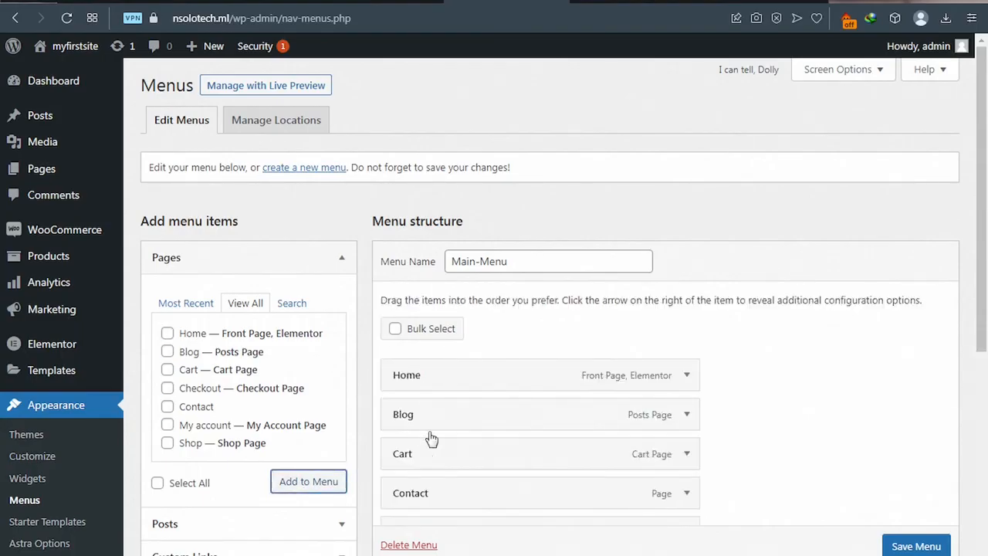
Step: Reorder Main-Menu to Home, Shop, Cart, Contact, My account, Blog
{"action": "scroll", "coordinate": [430, 437], "scroll_direction": "down", "scroll_amount": 1}
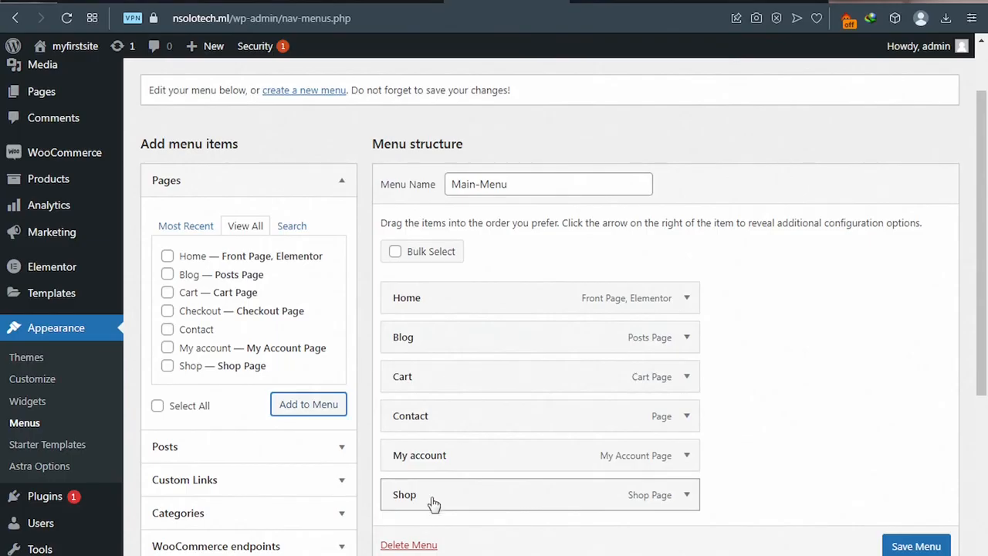
{"action": "left_click_drag", "start_coordinate": [432, 501], "coordinate": [410, 335]}
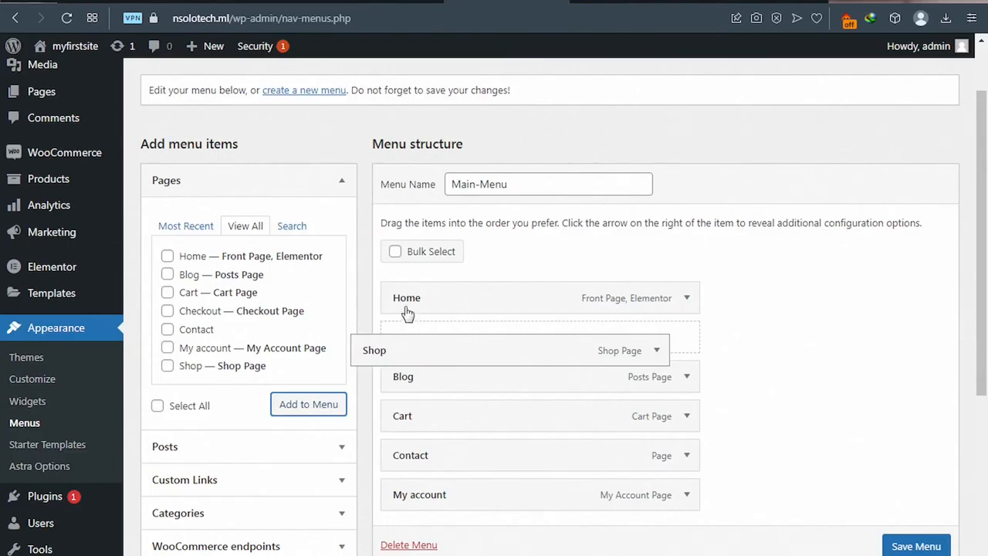
{"action": "left_click_drag", "start_coordinate": [408, 311], "coordinate": [408, 306]}
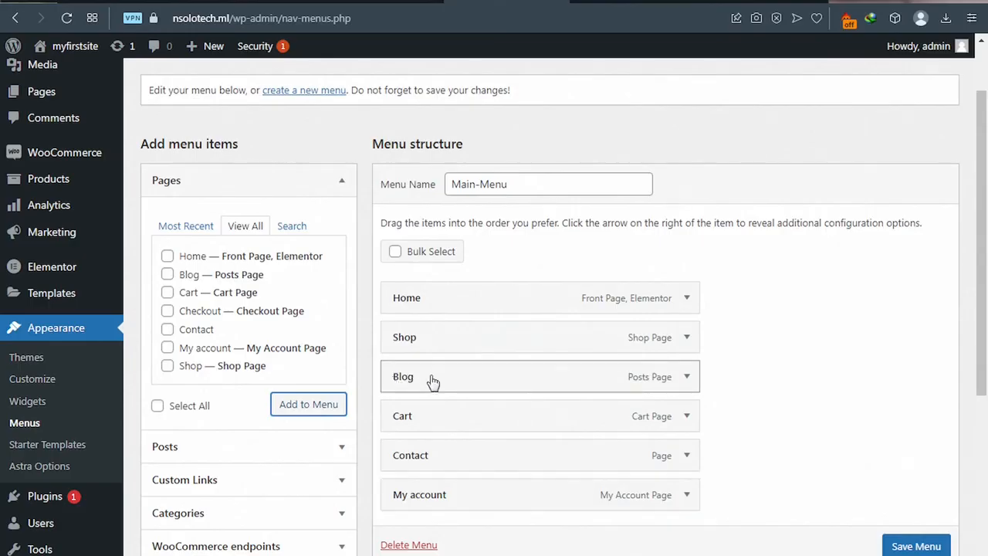
{"action": "left_click_drag", "start_coordinate": [434, 397], "coordinate": [430, 503]}
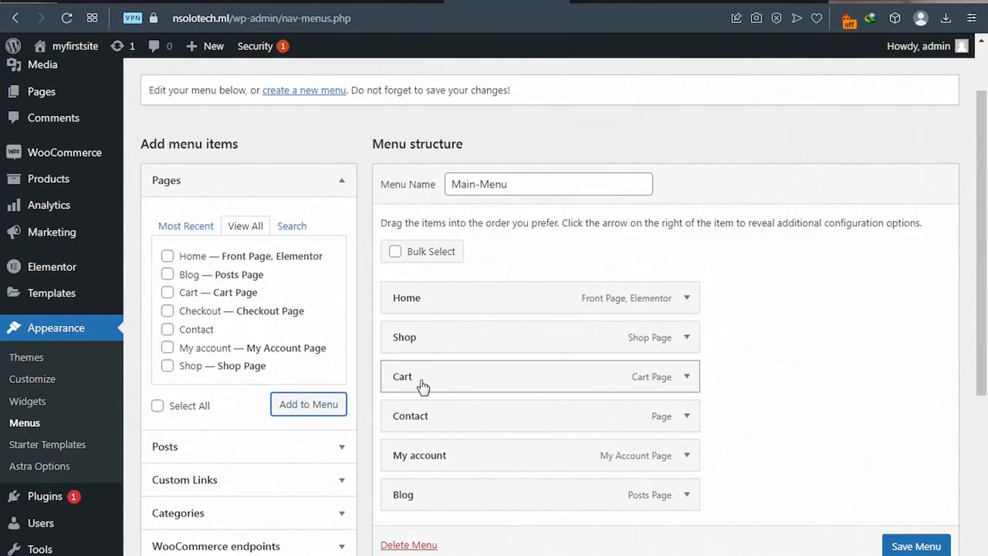
Step: Nest Cart and Blog as sub-items under My account, then save Main-Menu
{"action": "scroll", "coordinate": [422, 385], "scroll_direction": "down", "scroll_amount": 1}
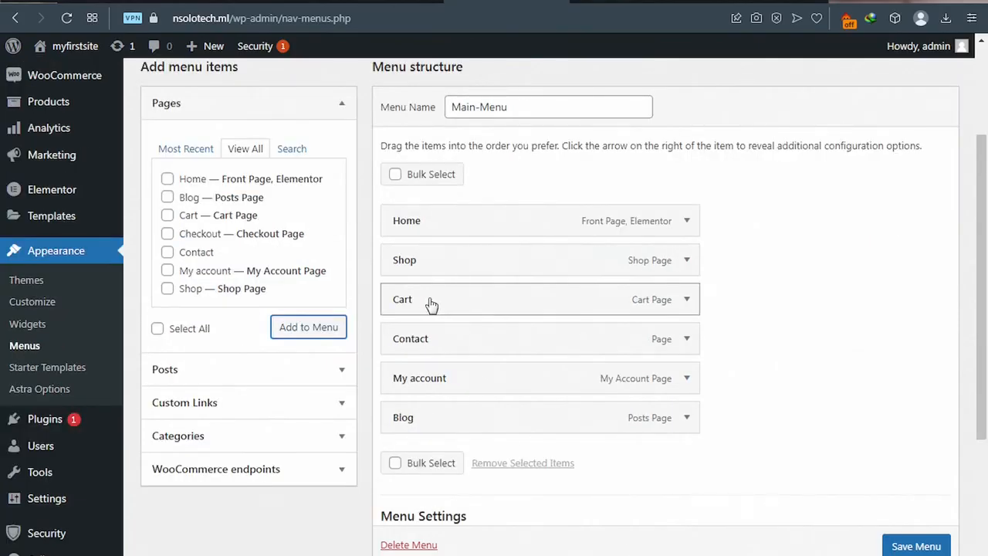
{"action": "left_click_drag", "start_coordinate": [432, 305], "coordinate": [474, 377]}
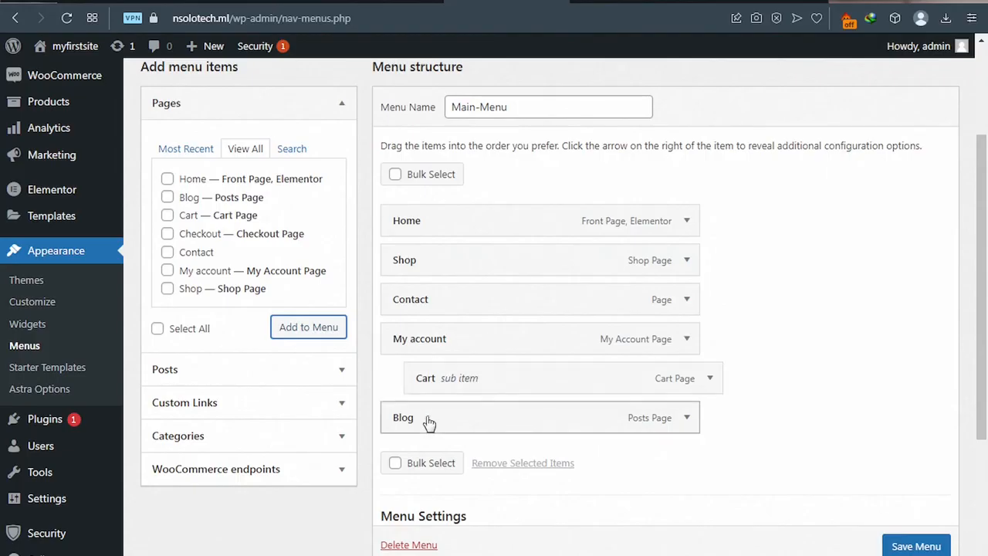
{"action": "left_click_drag", "start_coordinate": [435, 423], "coordinate": [516, 421]}
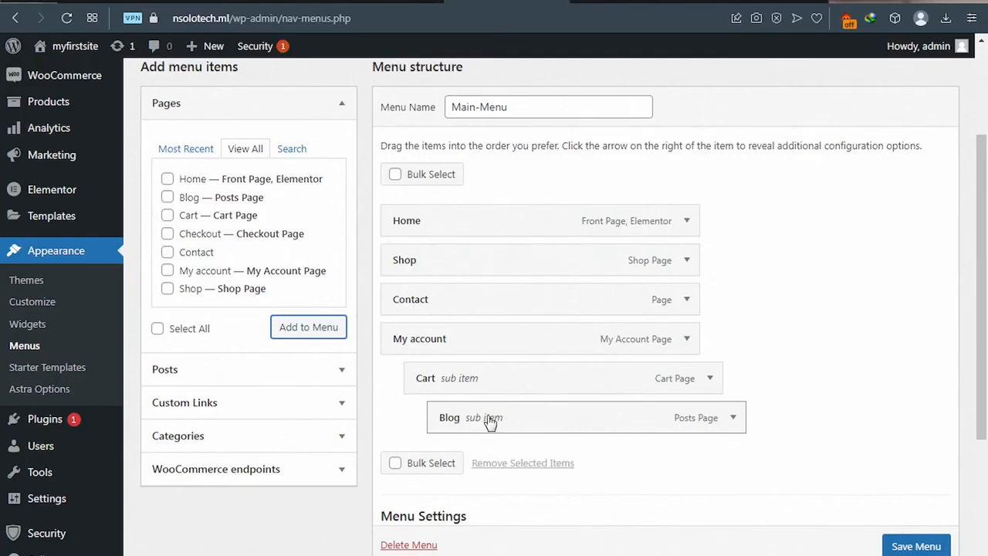
{"action": "left_click_drag", "start_coordinate": [441, 417], "coordinate": [507, 419]}
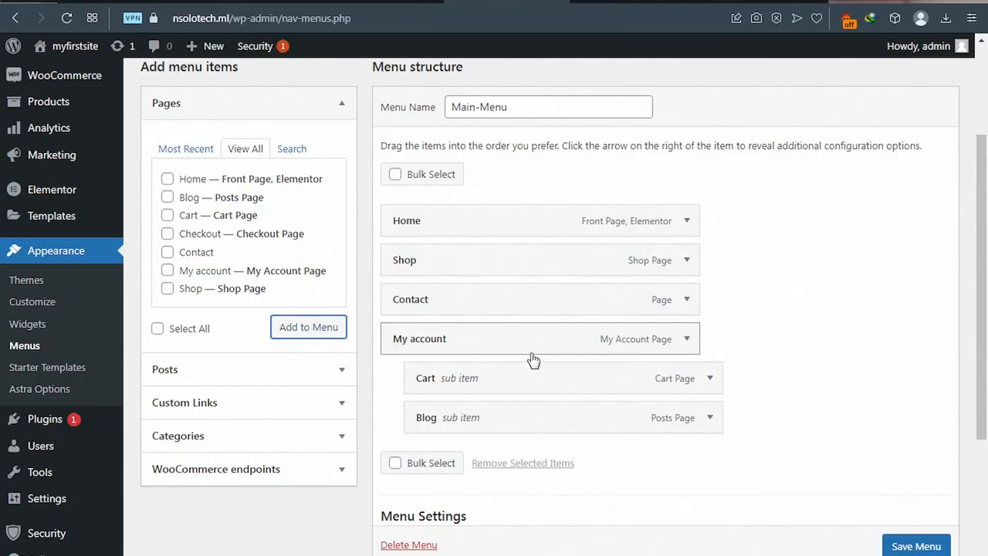
{"action": "left_click", "coordinate": [914, 545]}
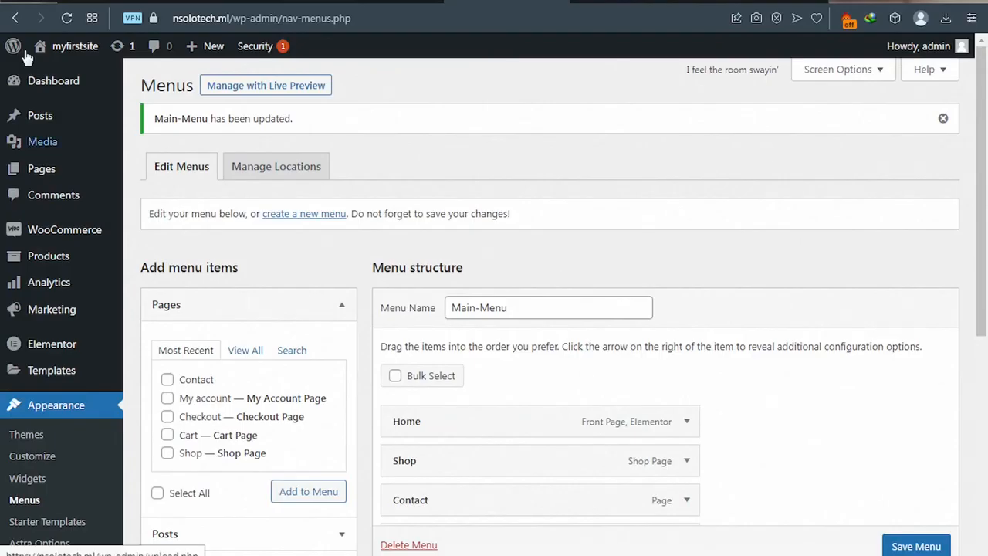
Step: Visit the live site from the myfirstsite admin bar menu
{"action": "mouse_move", "coordinate": [71, 50]}
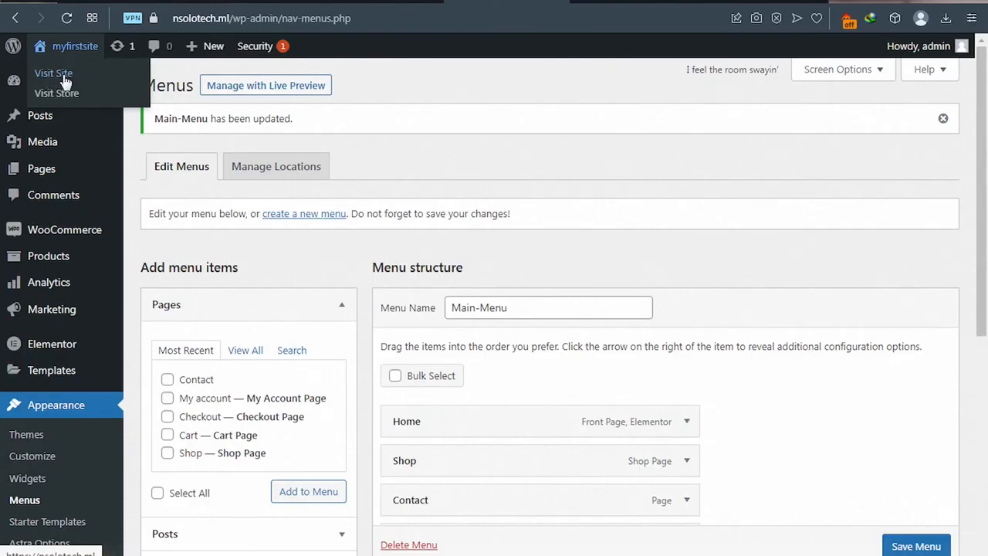
{"action": "left_click", "coordinate": [64, 80]}
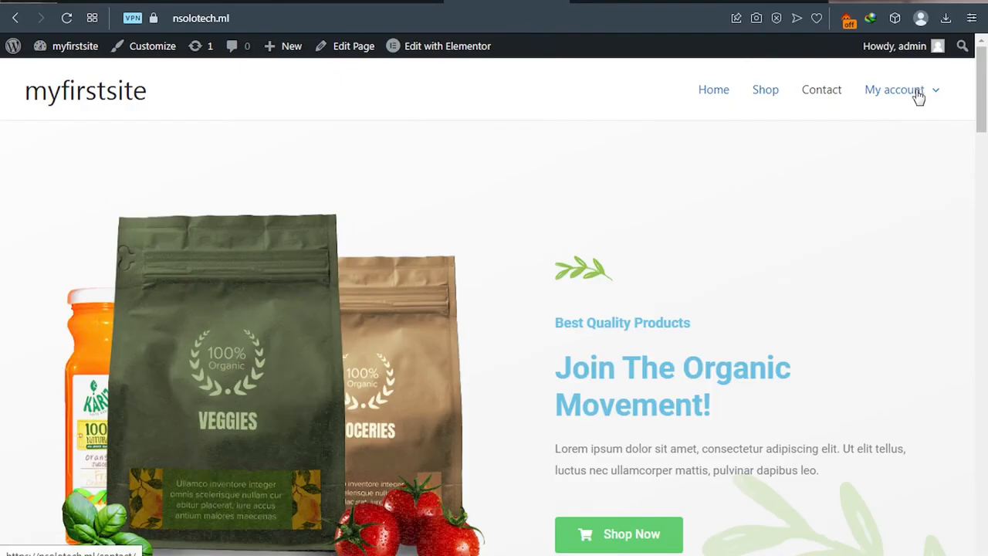
Step: Check the My account dropdown and homepage, then switch to the Secure Word document
{"action": "mouse_move", "coordinate": [904, 96]}
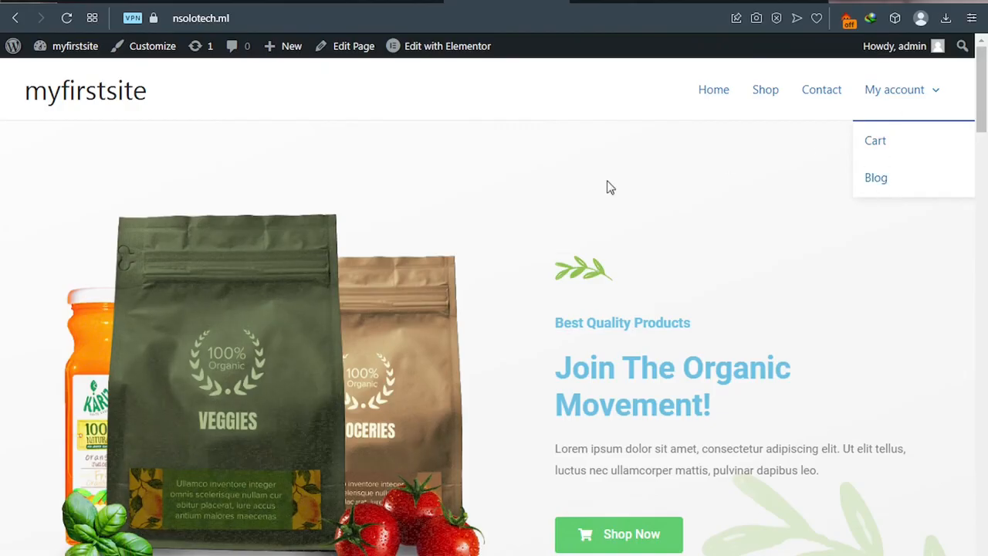
{"action": "scroll", "coordinate": [543, 214], "scroll_direction": "down", "scroll_amount": 2}
{"action": "scroll", "coordinate": [542, 217], "scroll_direction": "down", "scroll_amount": 7}
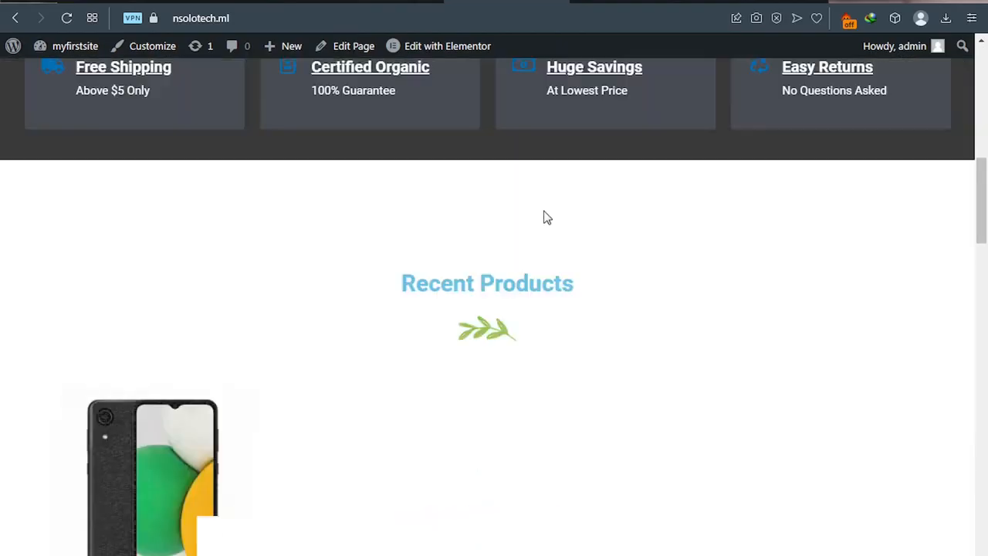
{"action": "scroll", "coordinate": [544, 216], "scroll_direction": "down", "scroll_amount": 1}
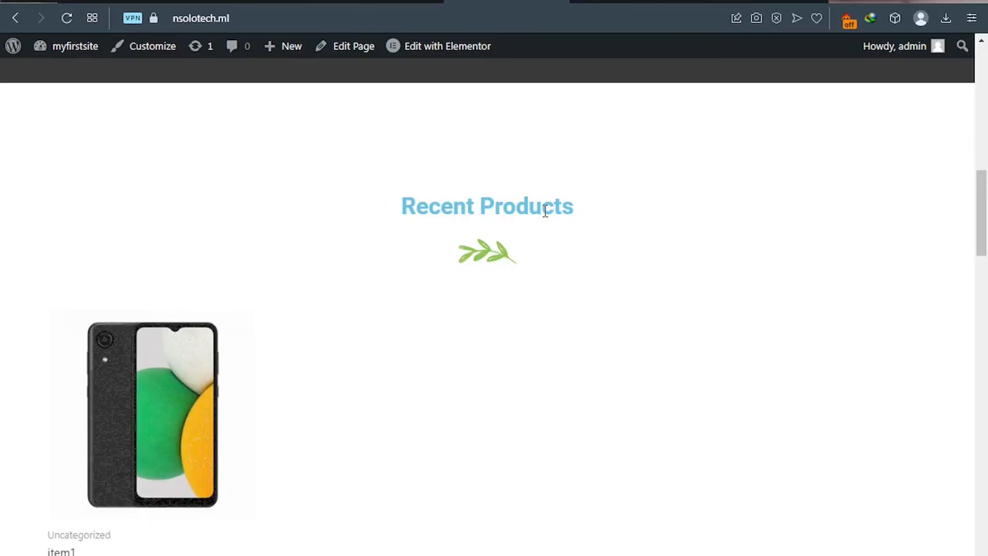
{"action": "scroll", "coordinate": [543, 212], "scroll_direction": "down", "scroll_amount": 1}
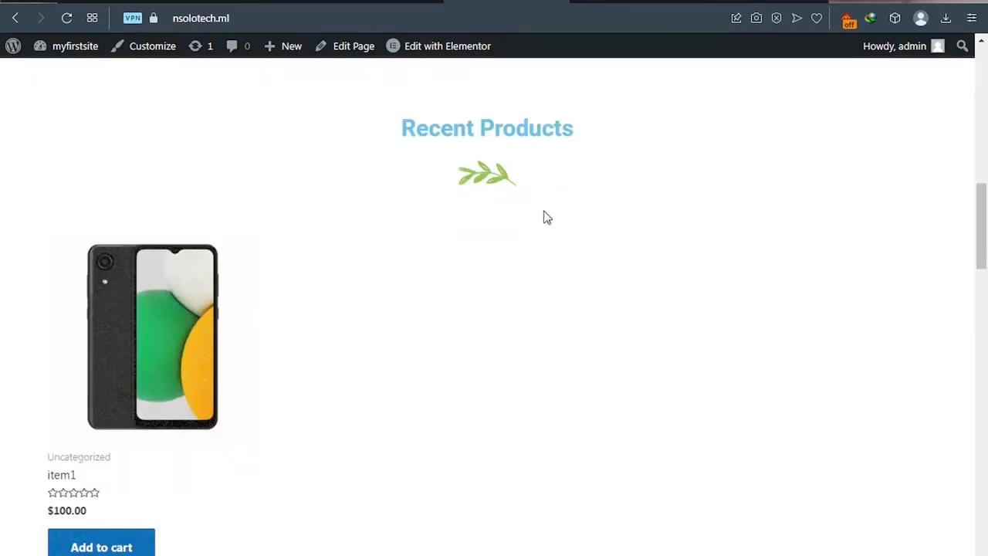
{"action": "scroll", "coordinate": [543, 217], "scroll_direction": "down", "scroll_amount": 1}
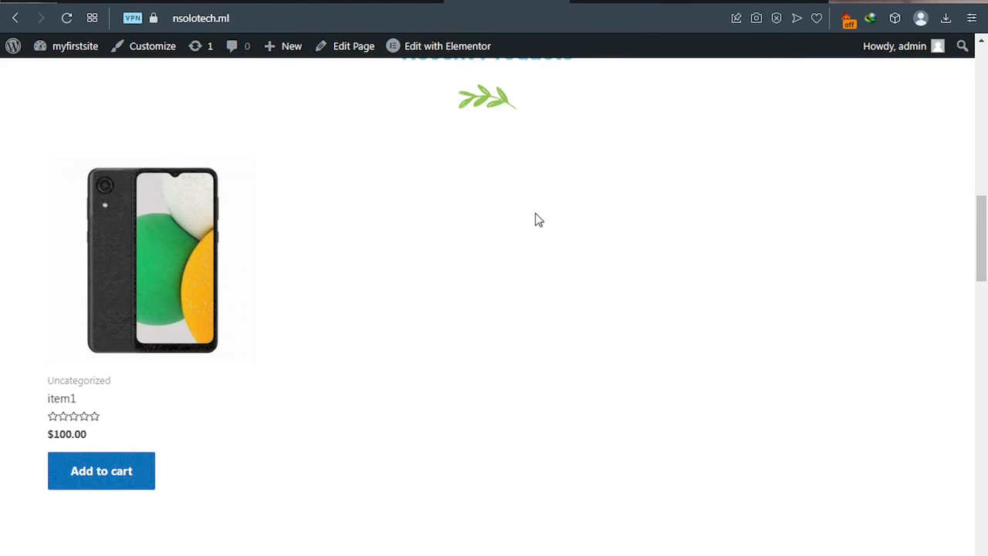
{"action": "scroll", "coordinate": [538, 220], "scroll_direction": "down", "scroll_amount": 1}
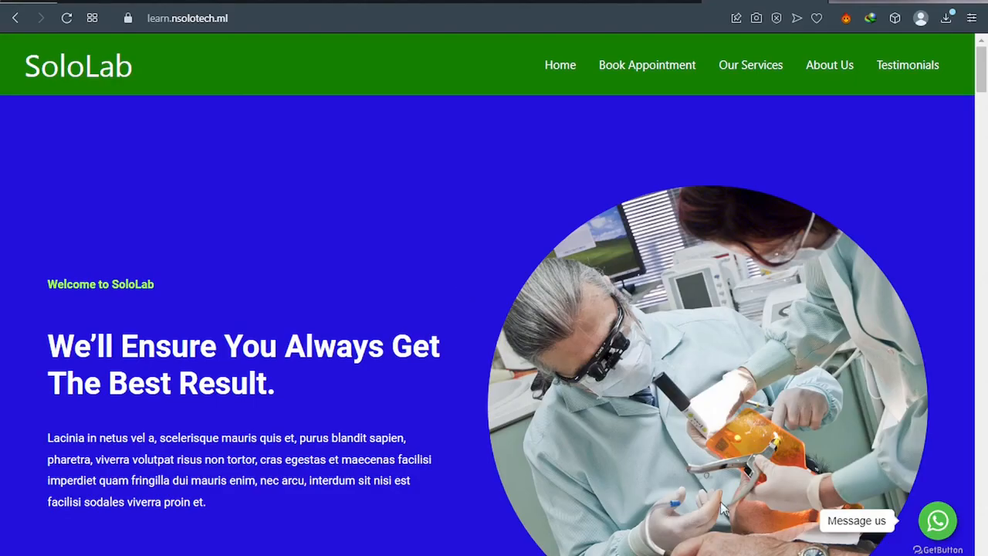
{"action": "mouse_move", "coordinate": [766, 555]}
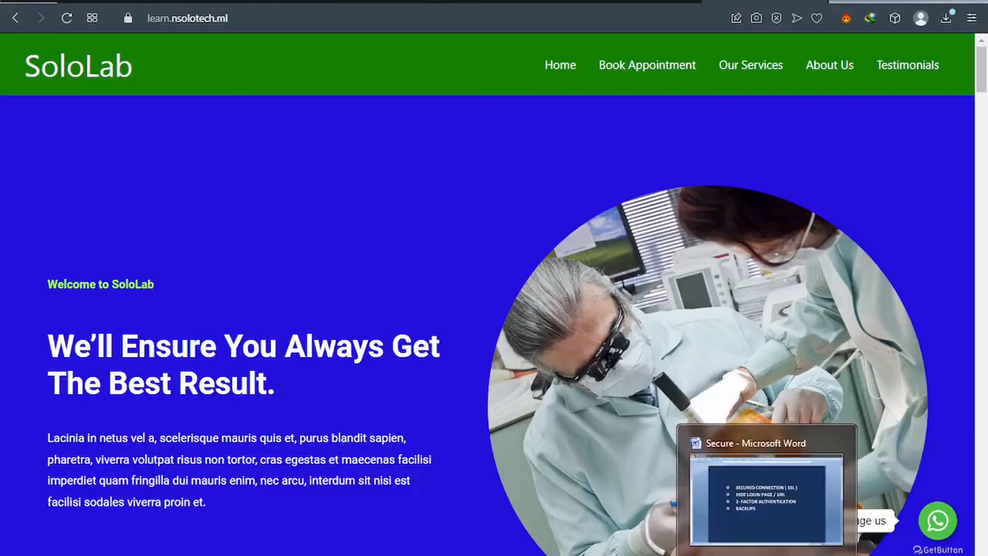
{"action": "left_click", "coordinate": [766, 497]}
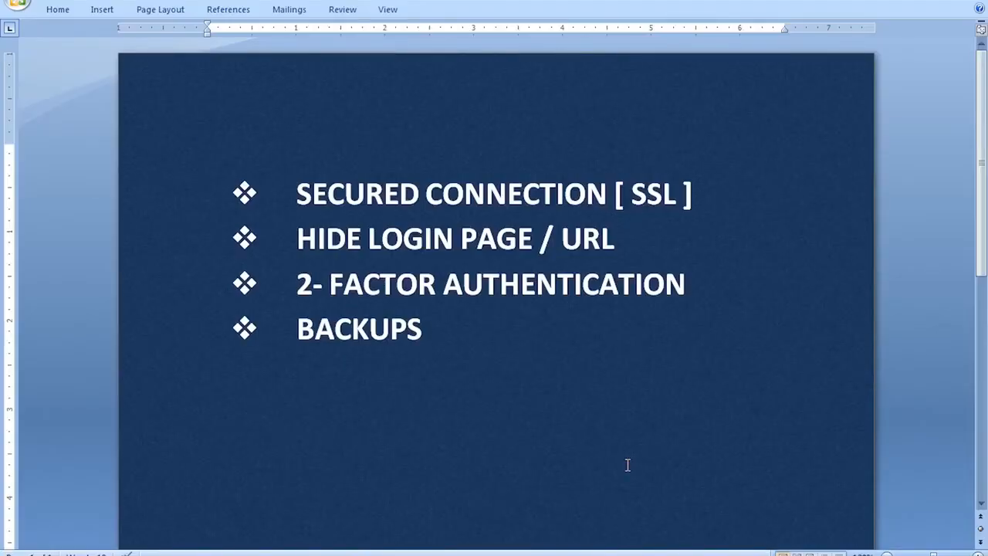
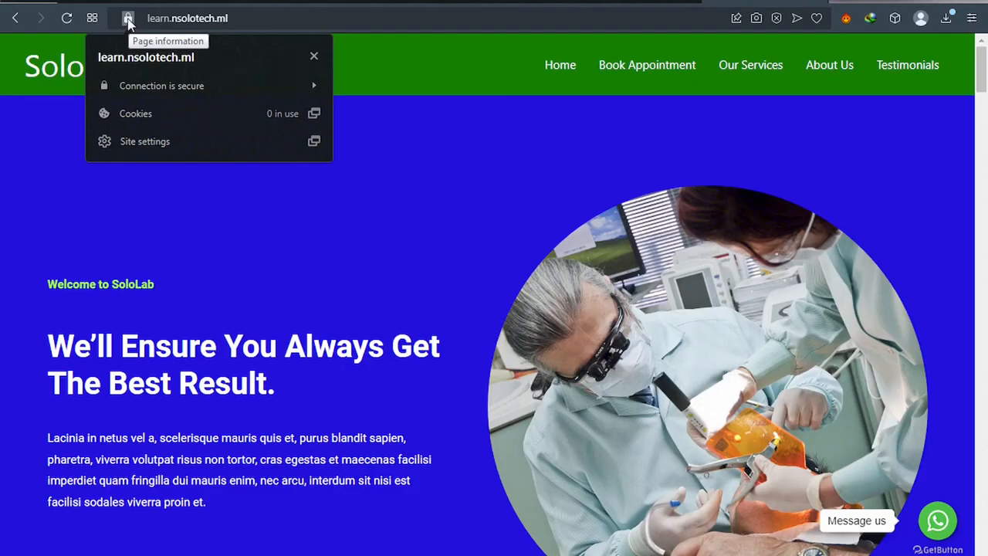
Step: Load learn.nsolotech.ml/wp-admin in Opera and tick the not-a-robot check
{"action": "left_click", "coordinate": [303, 249]}
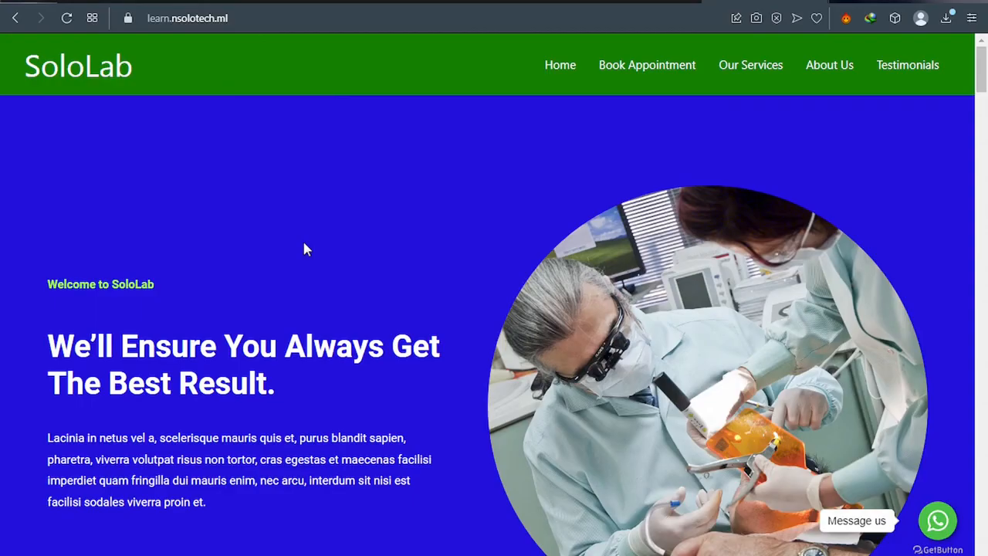
{"action": "left_click", "coordinate": [258, 19]}
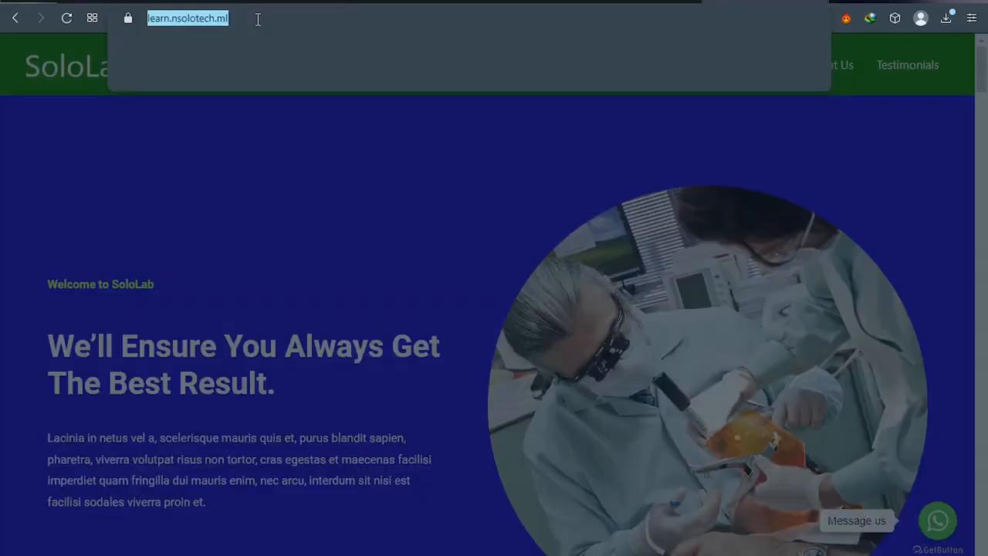
{"action": "left_click", "coordinate": [263, 18]}
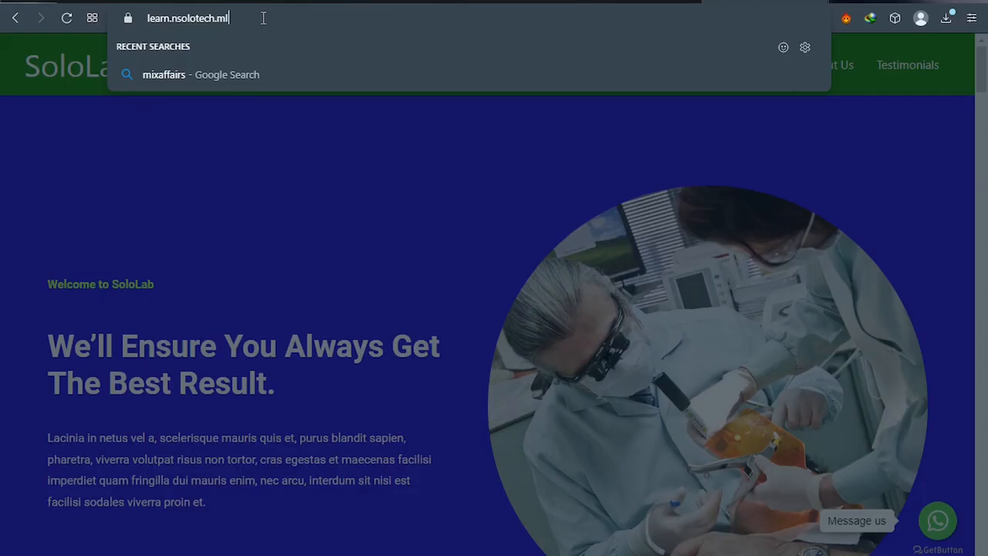
{"action": "type", "text": "/"}
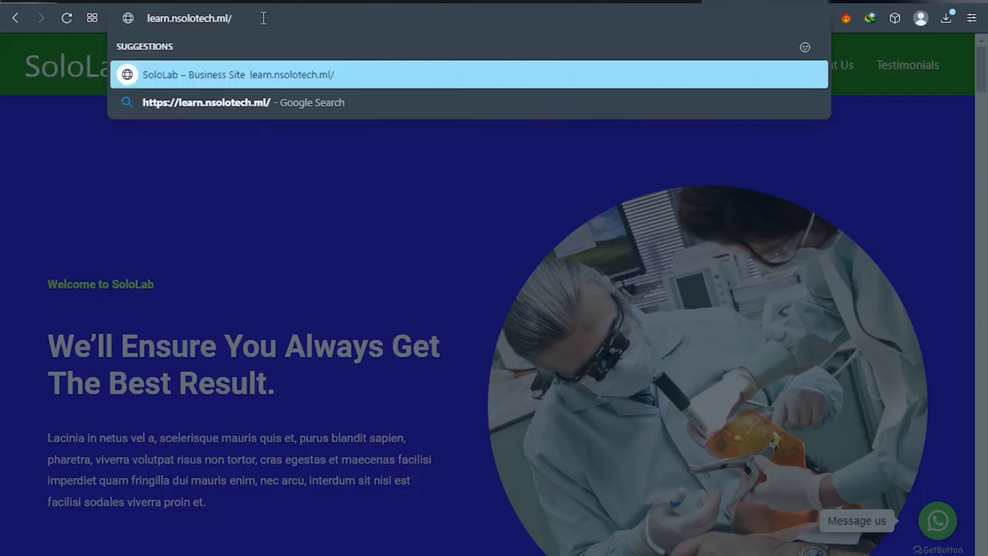
{"action": "type", "text": "wp"}
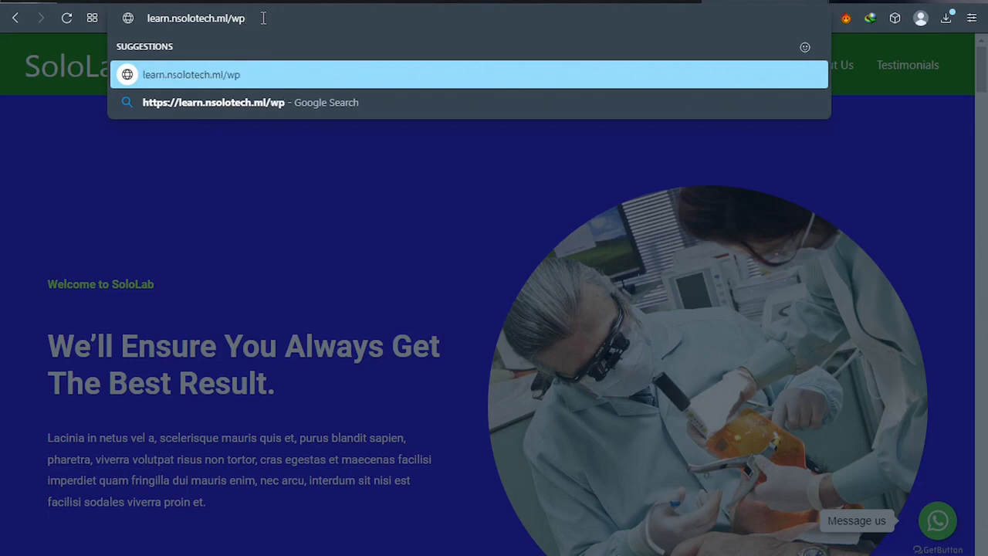
{"action": "type", "text": "-admin"}
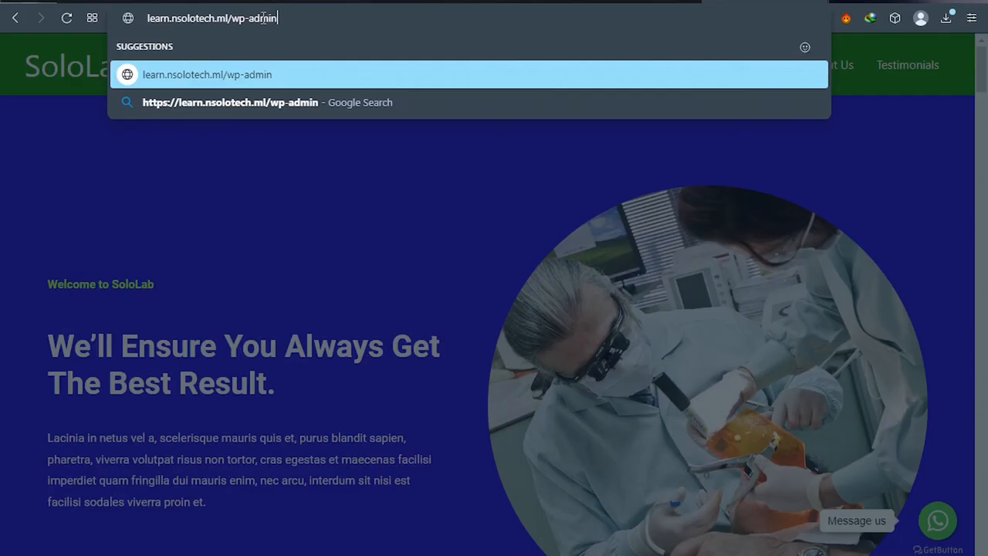
{"action": "key", "text": "Return"}
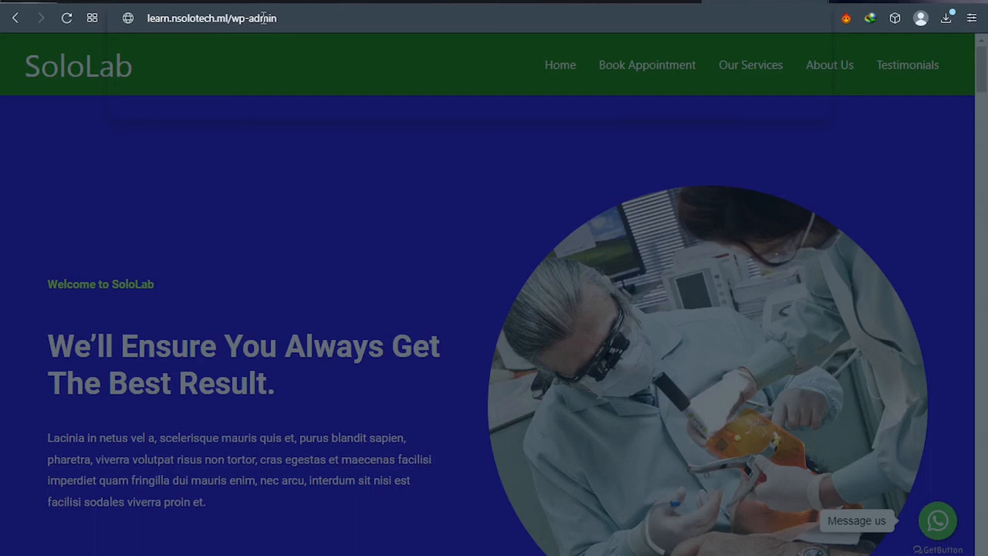
{"action": "key", "text": "Return"}
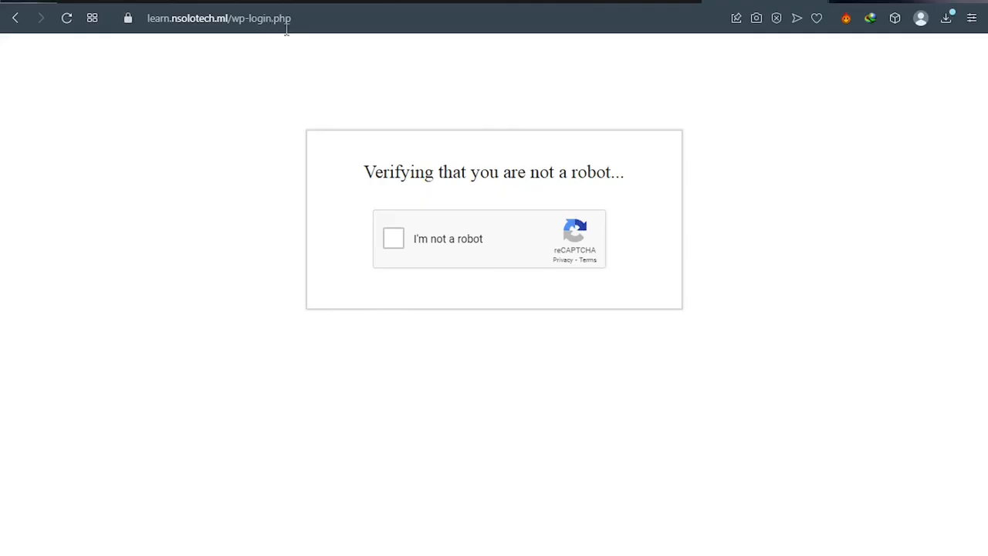
{"action": "left_click", "coordinate": [392, 241]}
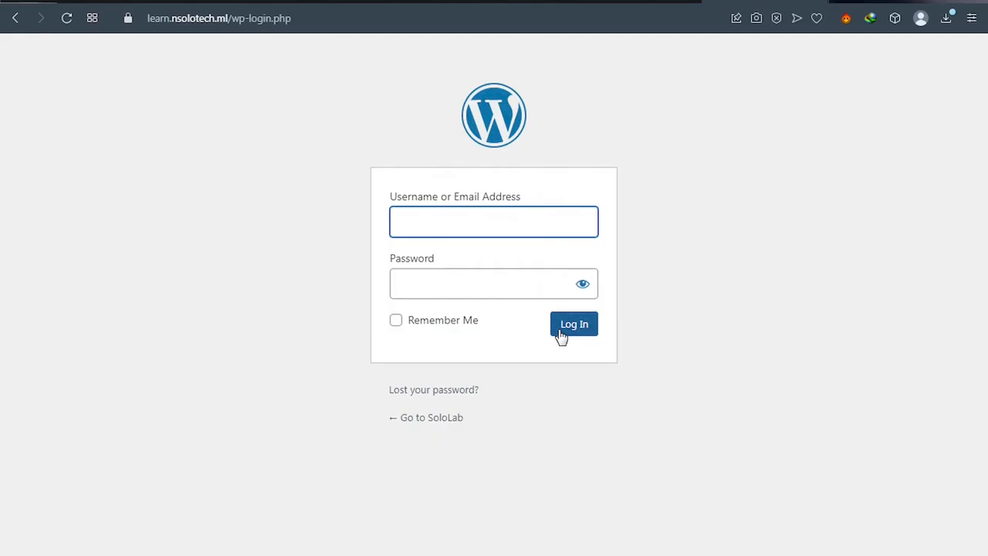
Step: Log in to the SoloLab dashboard as admin with the account password
{"action": "type", "text": "admin"}
{"action": "left_click", "coordinate": [451, 283]}
{"action": "type", "text": "•"}
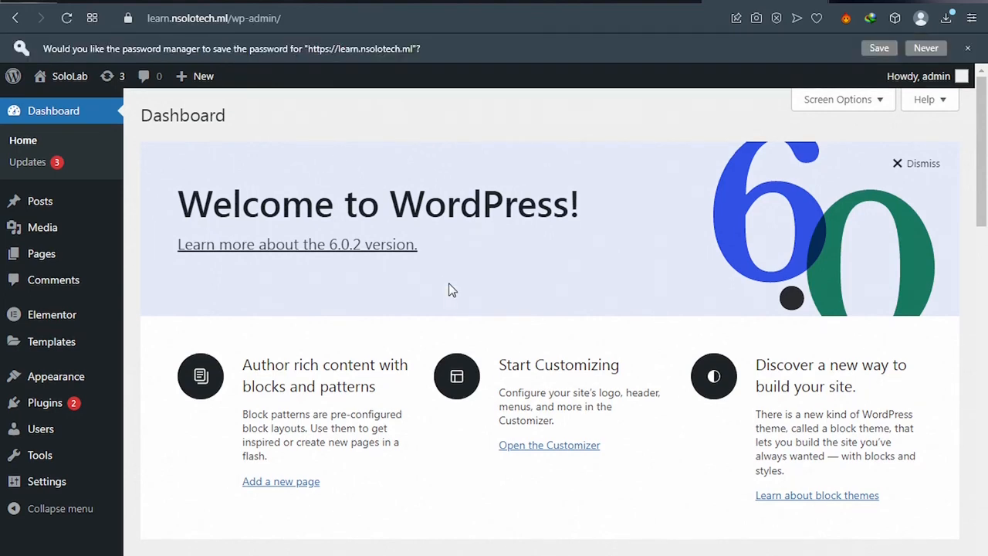
{"action": "left_click", "coordinate": [25, 415]}
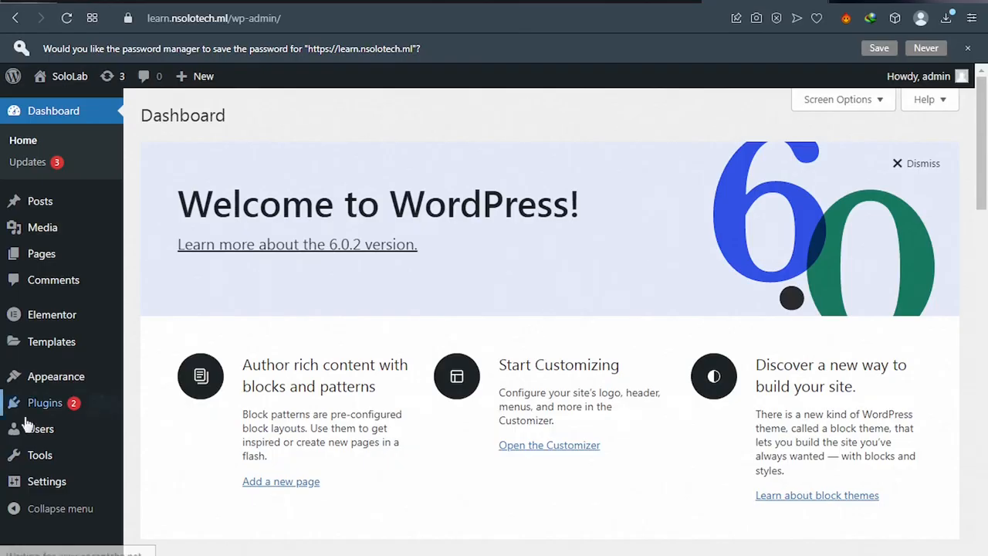
Step: Search Add New plugins for 'ithemes security', then install and activate iThemes Security
{"action": "mouse_move", "coordinate": [52, 413]}
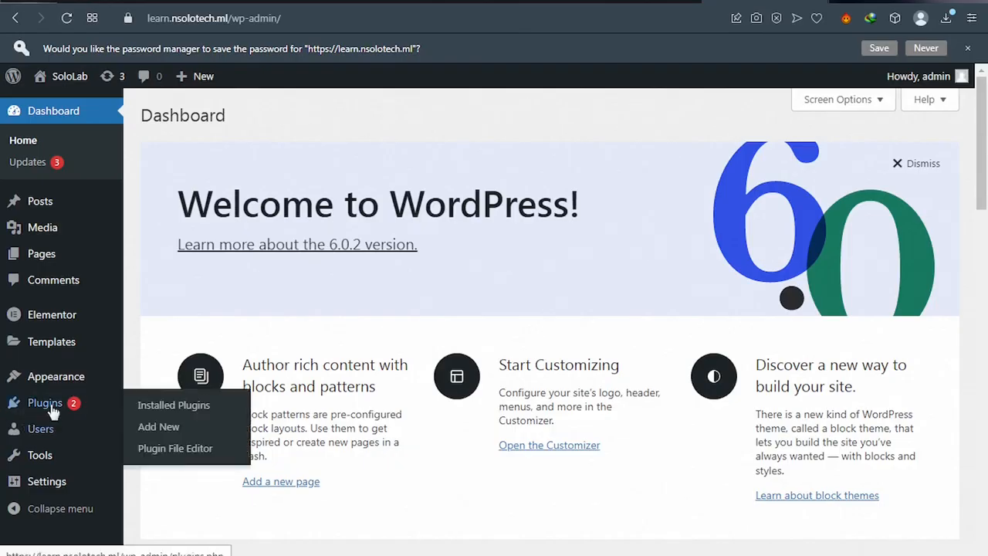
{"action": "left_click", "coordinate": [169, 430]}
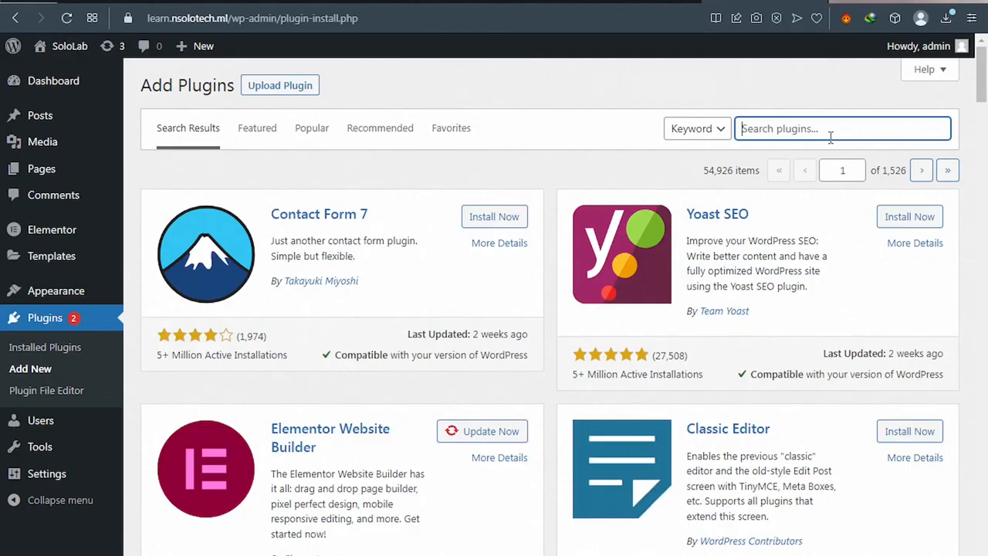
{"action": "type", "text": "lthemes"}
{"action": "type", "text": " seo"}
{"action": "type", "text": "u"}
{"action": "type", "text": "rity"}
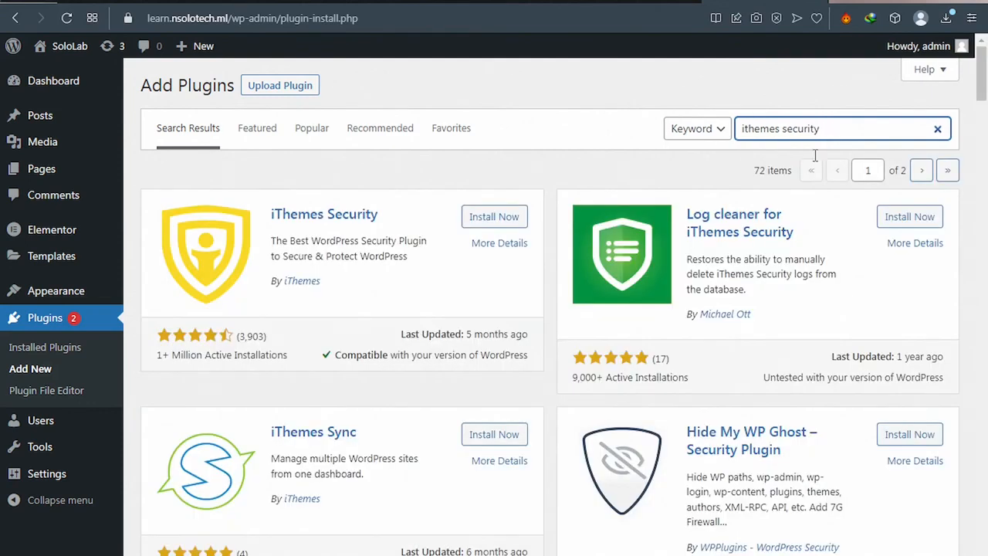
{"action": "left_click", "coordinate": [494, 218]}
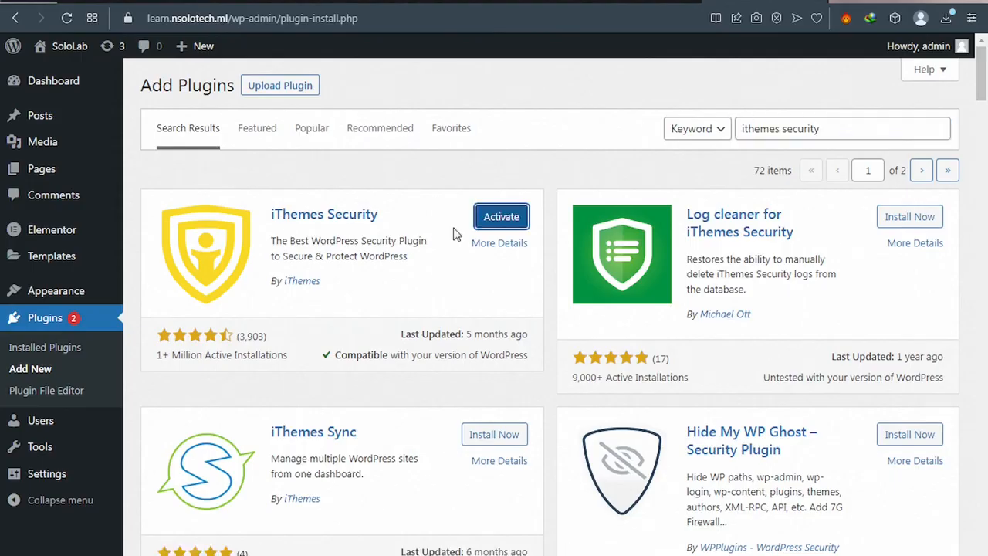
{"action": "left_click", "coordinate": [513, 220]}
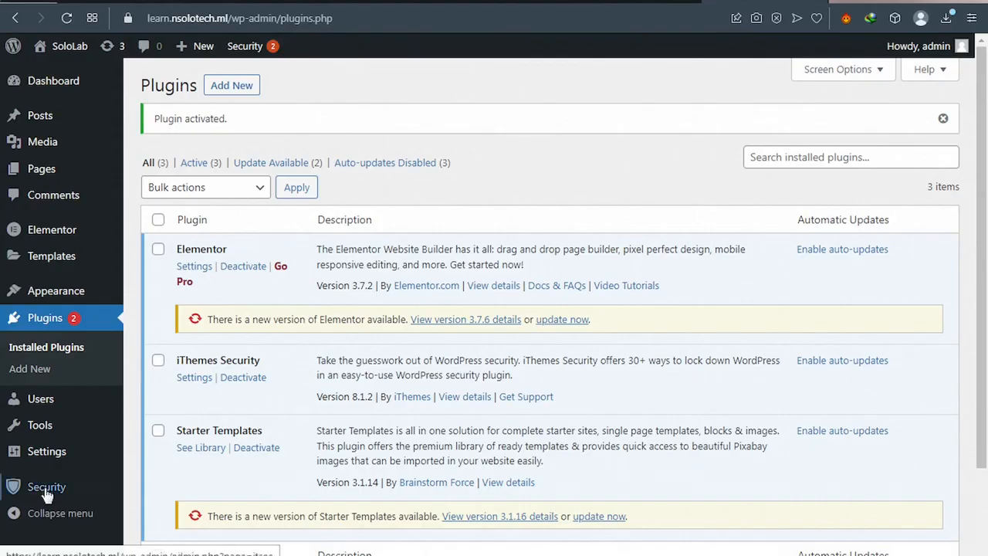
Step: Start the iThemes Security setup wizard, review the website types, and skip to Features with defaults
{"action": "mouse_move", "coordinate": [46, 492]}
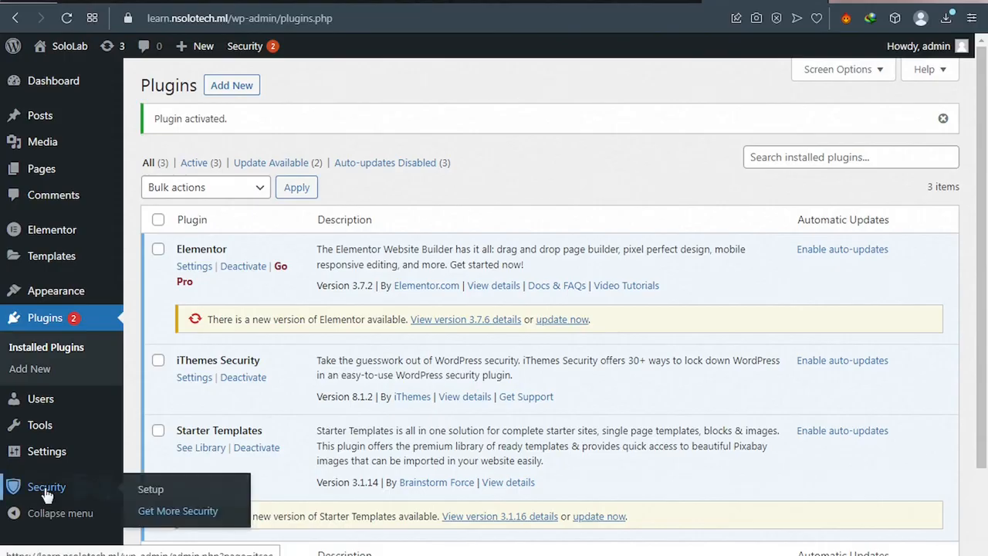
{"action": "left_click", "coordinate": [156, 494]}
{"action": "left_click", "coordinate": [158, 498]}
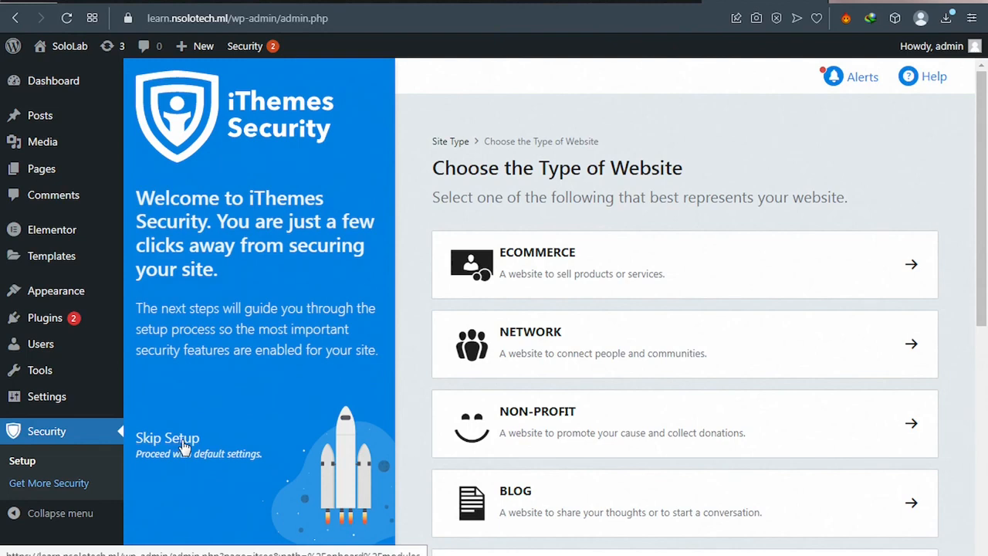
{"action": "scroll", "coordinate": [604, 284], "scroll_direction": "down", "scroll_amount": 1}
{"action": "scroll", "coordinate": [603, 285], "scroll_direction": "down", "scroll_amount": 3}
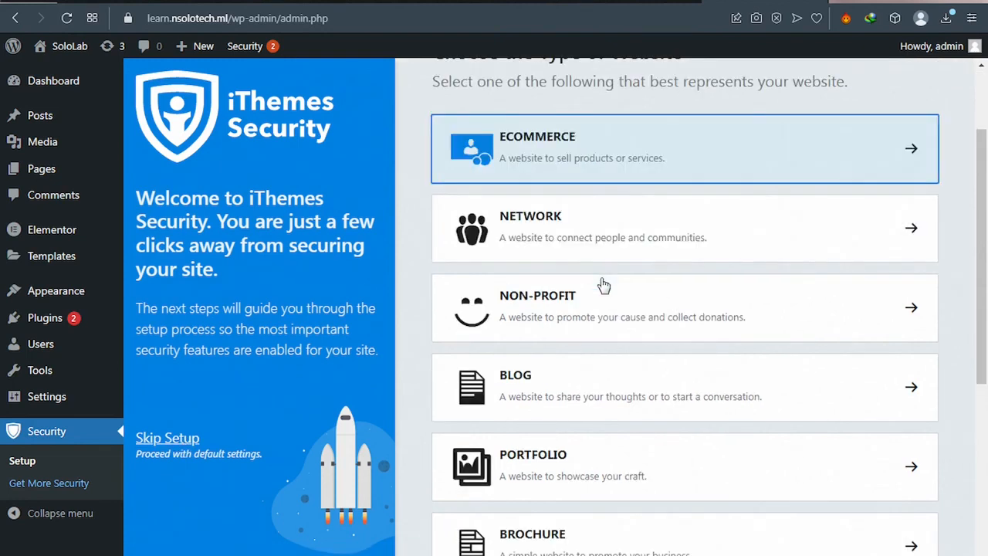
{"action": "scroll", "coordinate": [603, 285], "scroll_direction": "down", "scroll_amount": 4}
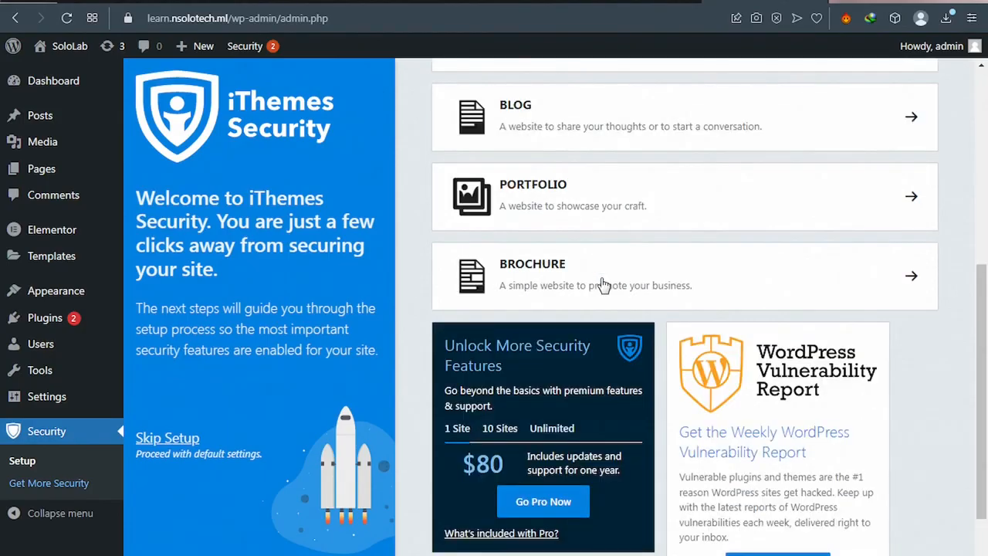
{"action": "scroll", "coordinate": [604, 284], "scroll_direction": "up", "scroll_amount": 3}
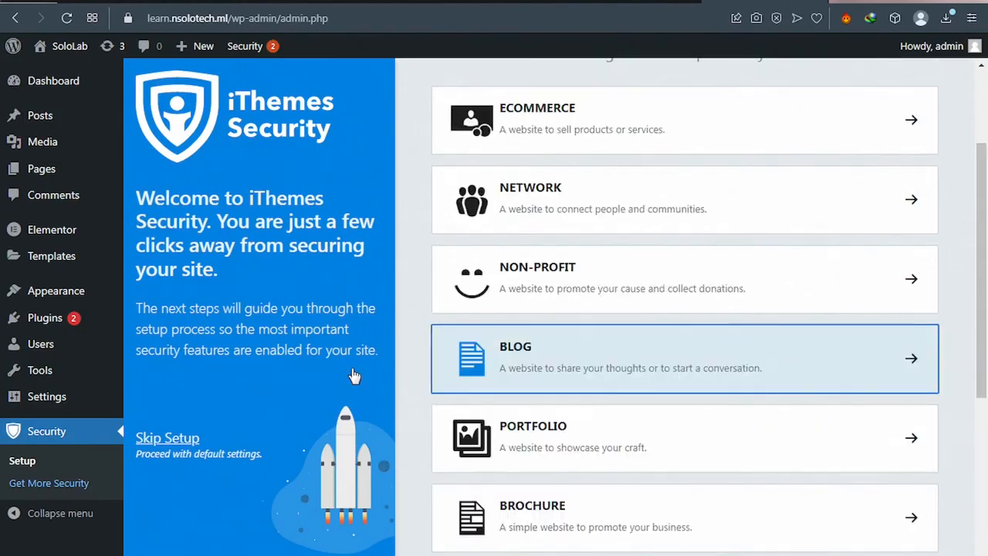
{"action": "left_click", "coordinate": [173, 443]}
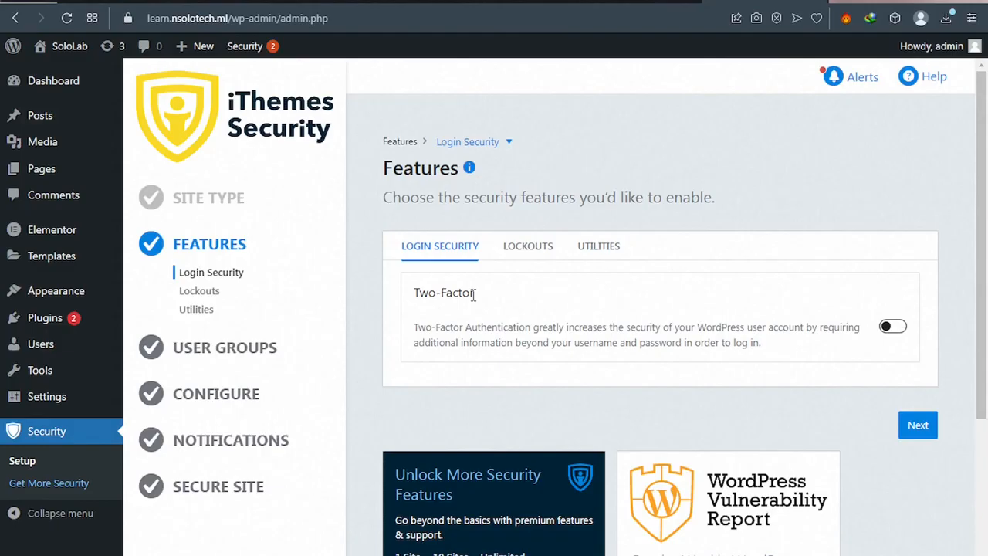
Step: Enable Two-Factor authentication, then continue past Lockouts and Utilities to the default user groups
{"action": "left_click", "coordinate": [892, 327]}
{"action": "left_click", "coordinate": [892, 328]}
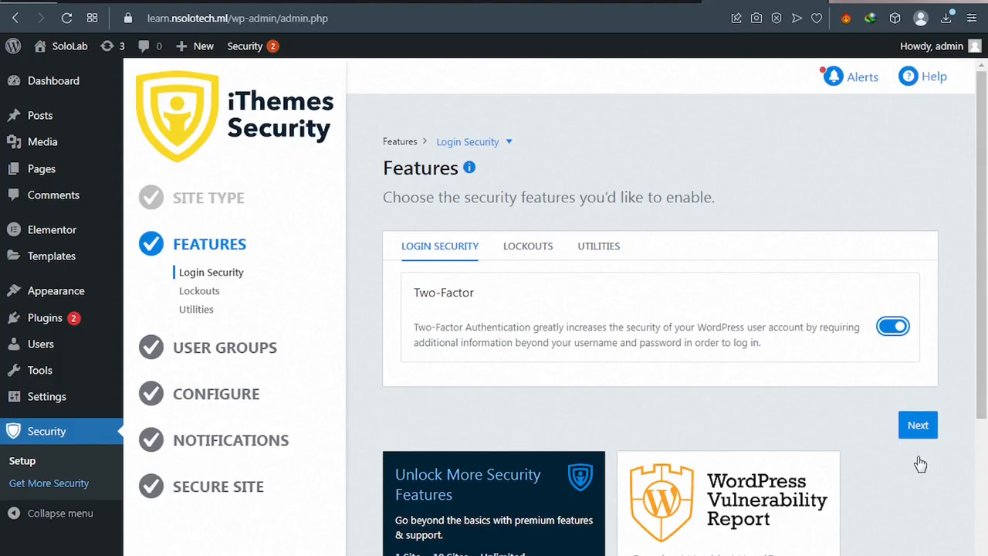
{"action": "left_click", "coordinate": [920, 428]}
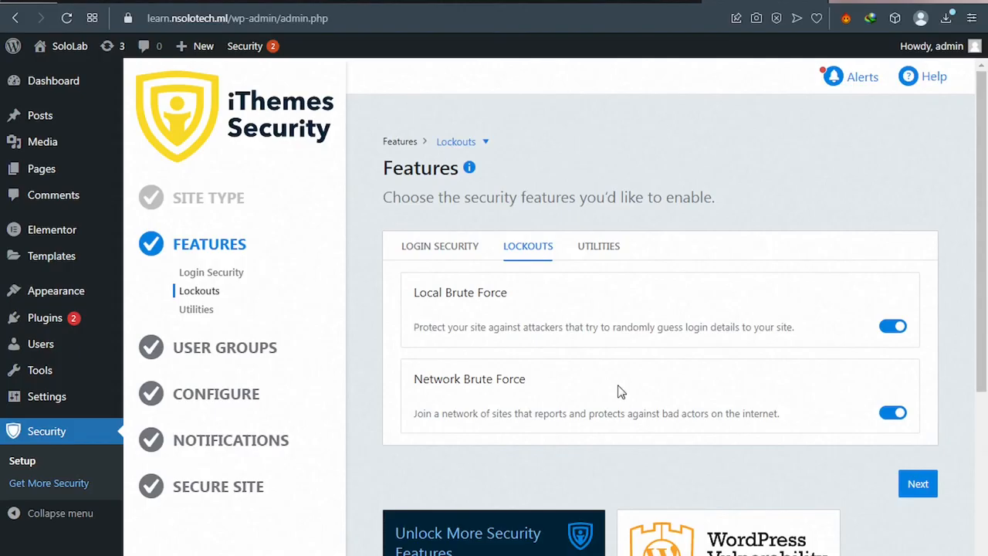
{"action": "left_click", "coordinate": [916, 486]}
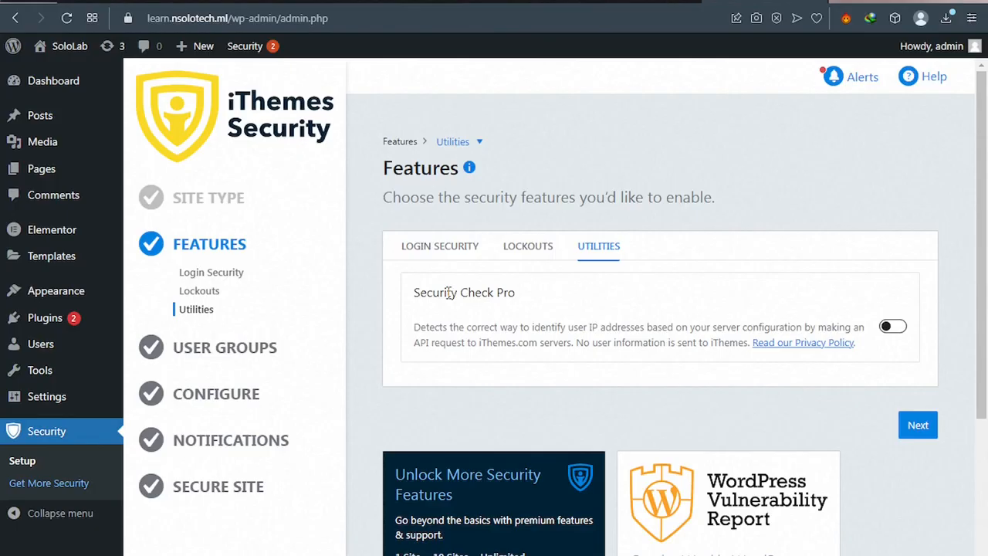
{"action": "left_click", "coordinate": [912, 435]}
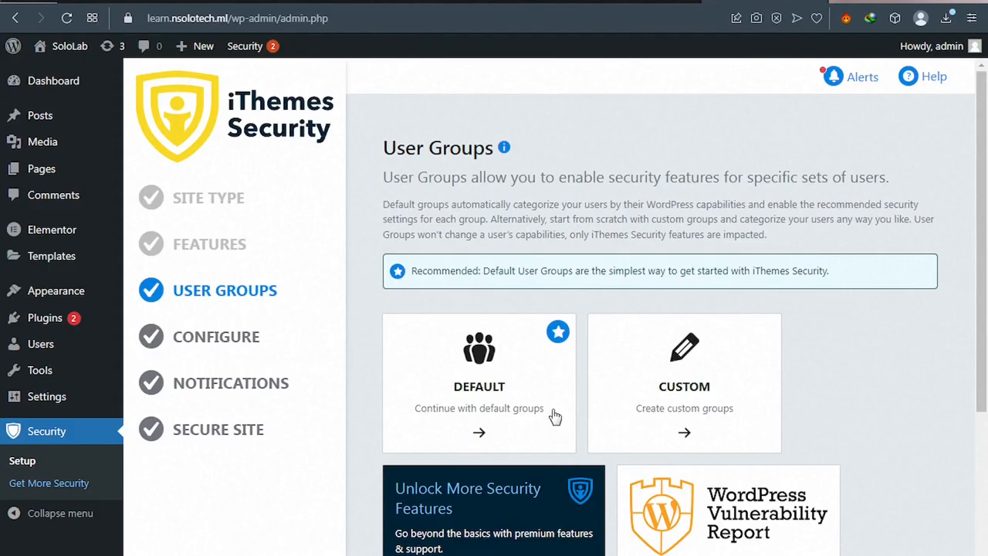
{"action": "left_click", "coordinate": [554, 417]}
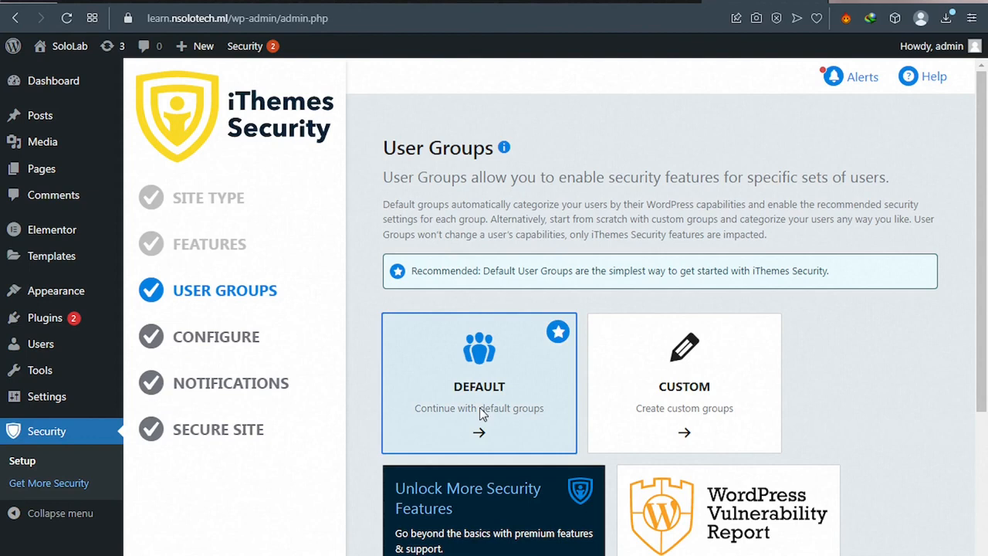
Step: Turn on Refuse Compromised Passwords and Strong Passwords for Administrators, then continue to Editors
{"action": "left_click", "coordinate": [480, 413]}
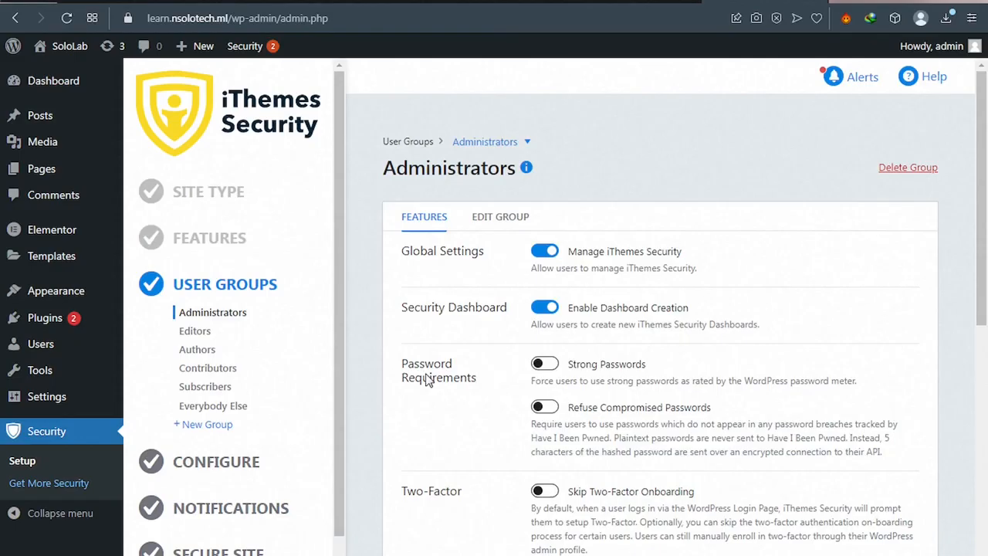
{"action": "left_click", "coordinate": [545, 407]}
{"action": "scroll", "coordinate": [549, 217], "scroll_direction": "down", "scroll_amount": 2}
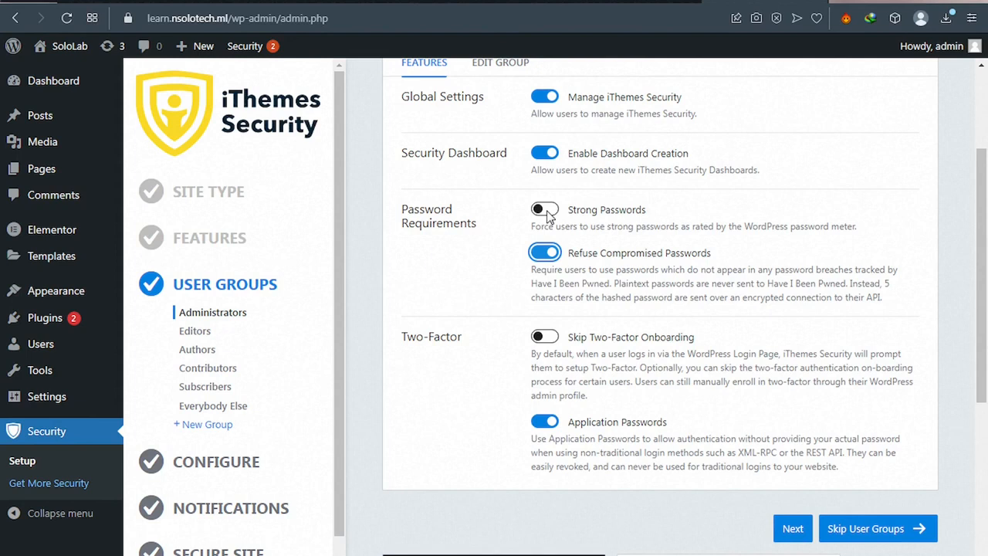
{"action": "left_click", "coordinate": [544, 210]}
{"action": "scroll", "coordinate": [794, 457], "scroll_direction": "down", "scroll_amount": 1}
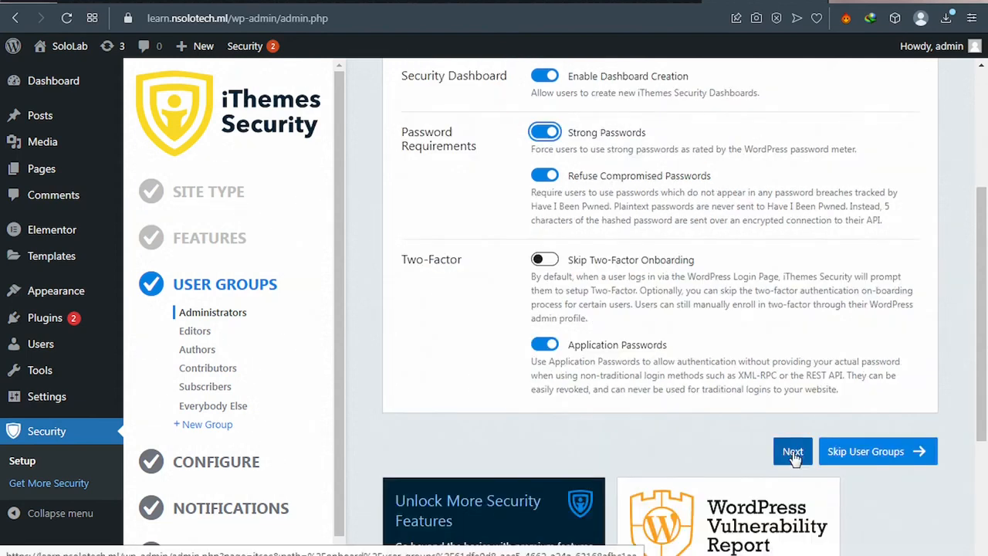
{"action": "left_click", "coordinate": [794, 453]}
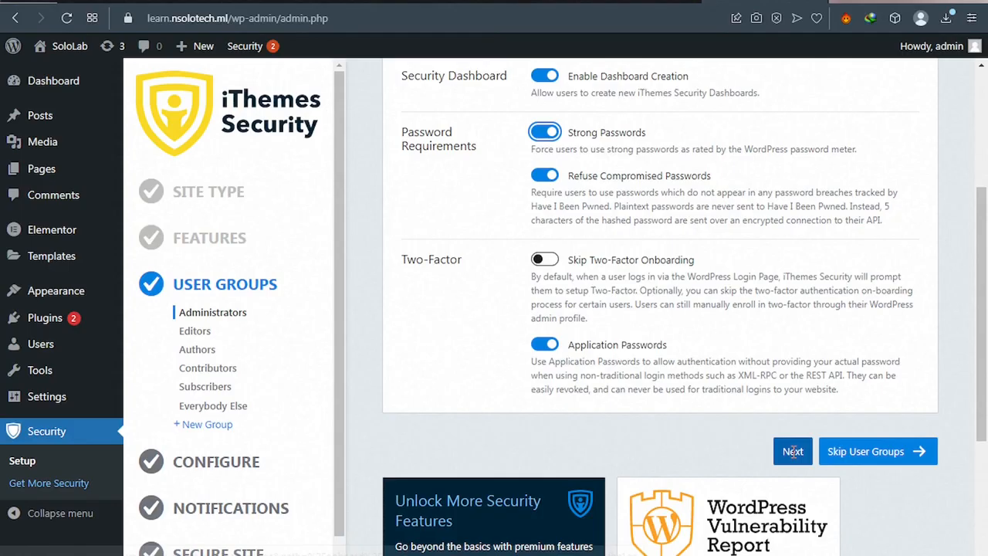
{"action": "left_click", "coordinate": [794, 451]}
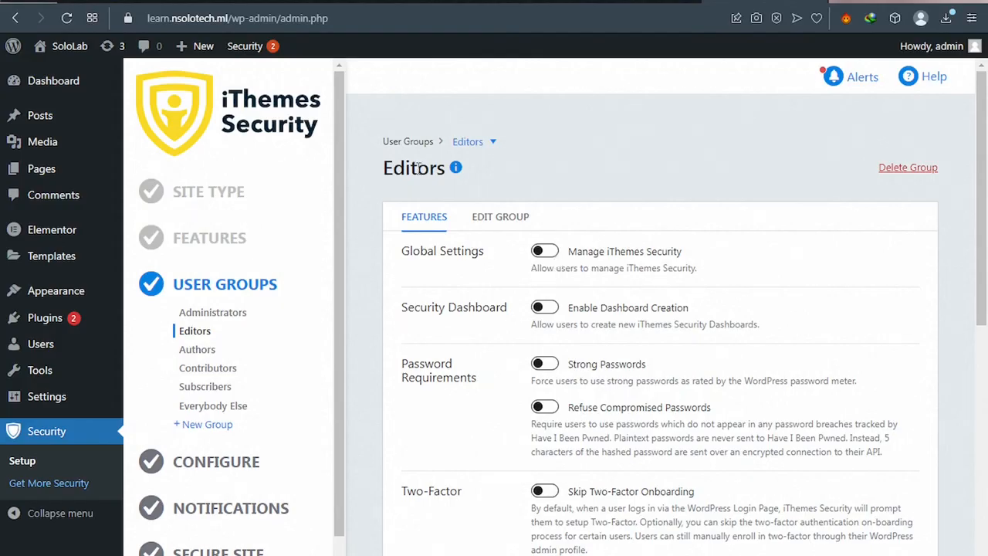
Step: Scroll through the Editors settings, leaving every option off, and advance to Authors
{"action": "scroll", "coordinate": [493, 213], "scroll_direction": "down", "scroll_amount": 1}
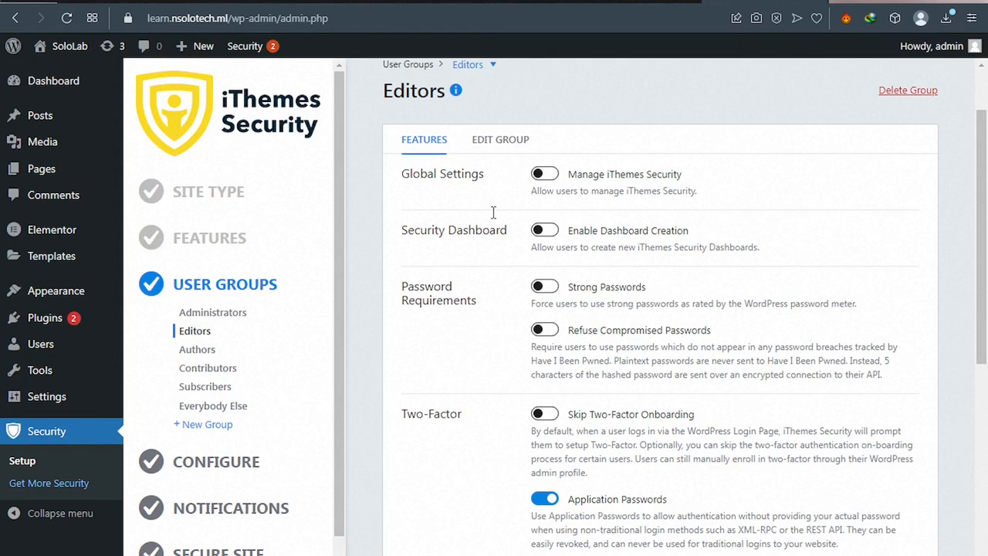
{"action": "scroll", "coordinate": [493, 212], "scroll_direction": "down", "scroll_amount": 1}
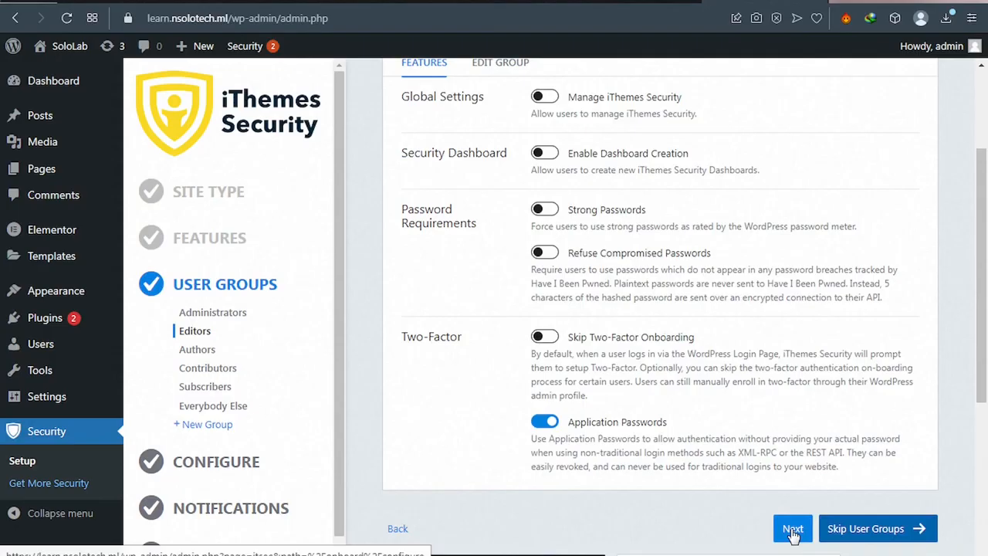
{"action": "left_click", "coordinate": [793, 529]}
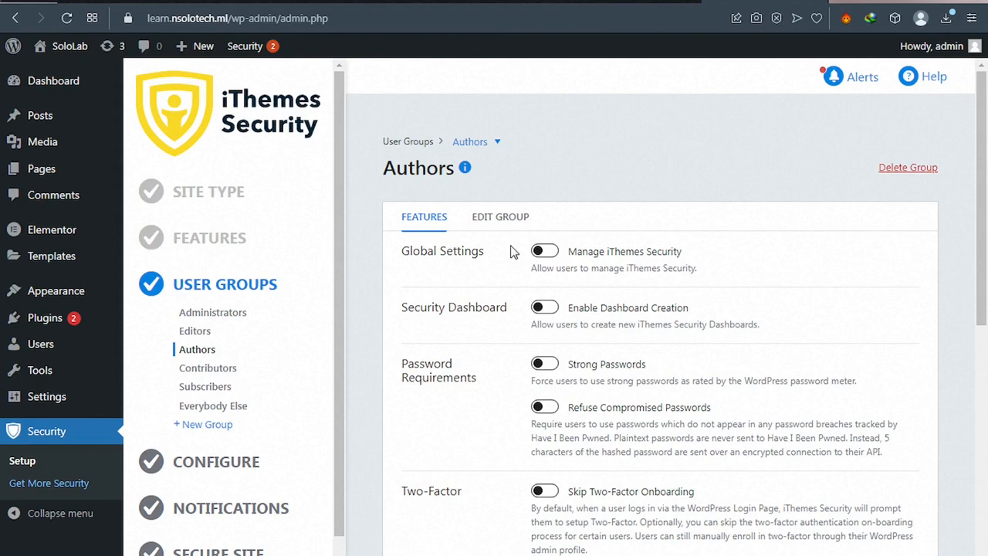
Step: Pass through the Authors and Contributors settings unchanged to reach Subscribers
{"action": "scroll", "coordinate": [509, 251], "scroll_direction": "down", "scroll_amount": 2}
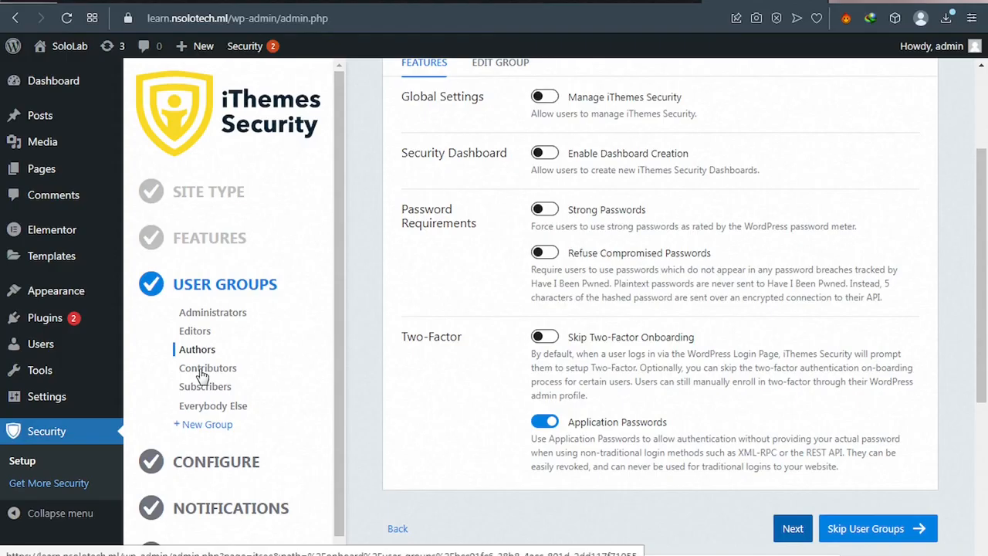
{"action": "left_click", "coordinate": [202, 371]}
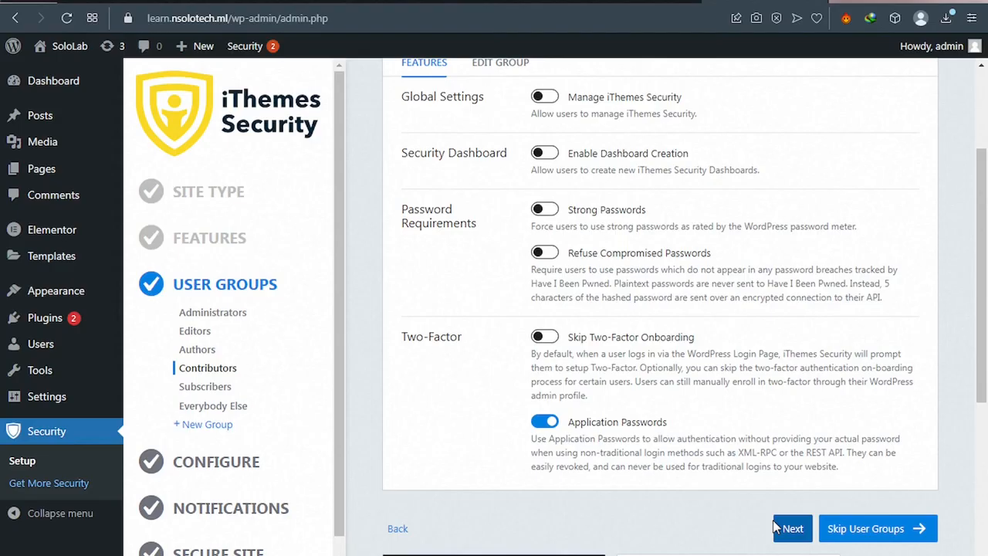
{"action": "left_click", "coordinate": [776, 527]}
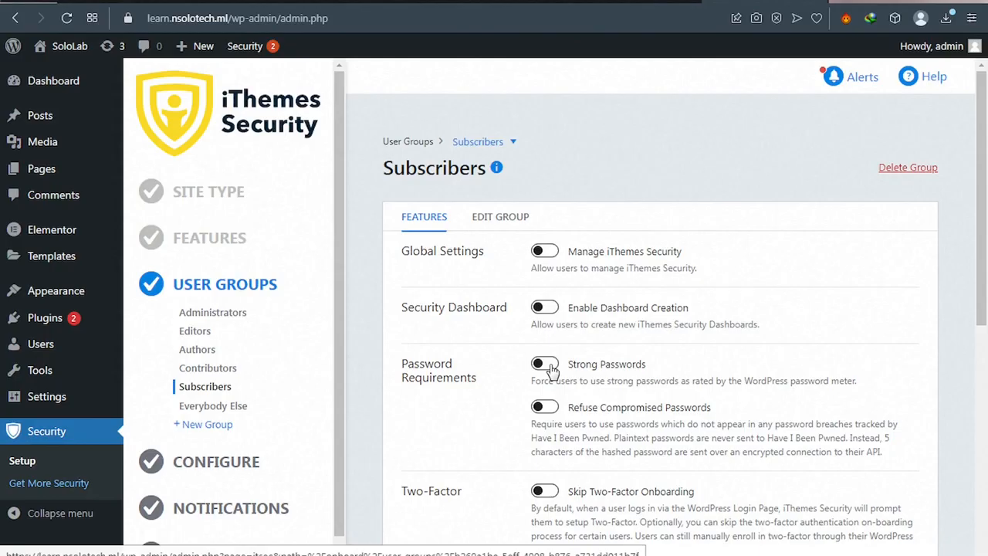
Step: Turn on Refuse Compromised Passwords and Strong Passwords for Subscribers, then continue to Configure
{"action": "left_click", "coordinate": [545, 368]}
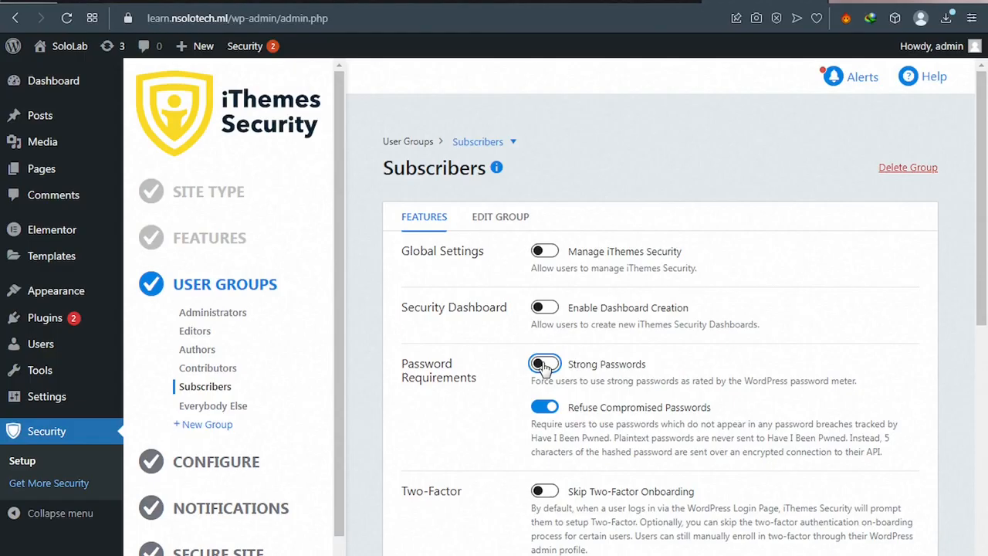
{"action": "left_click", "coordinate": [544, 364]}
{"action": "scroll", "coordinate": [664, 432], "scroll_direction": "down", "scroll_amount": 2}
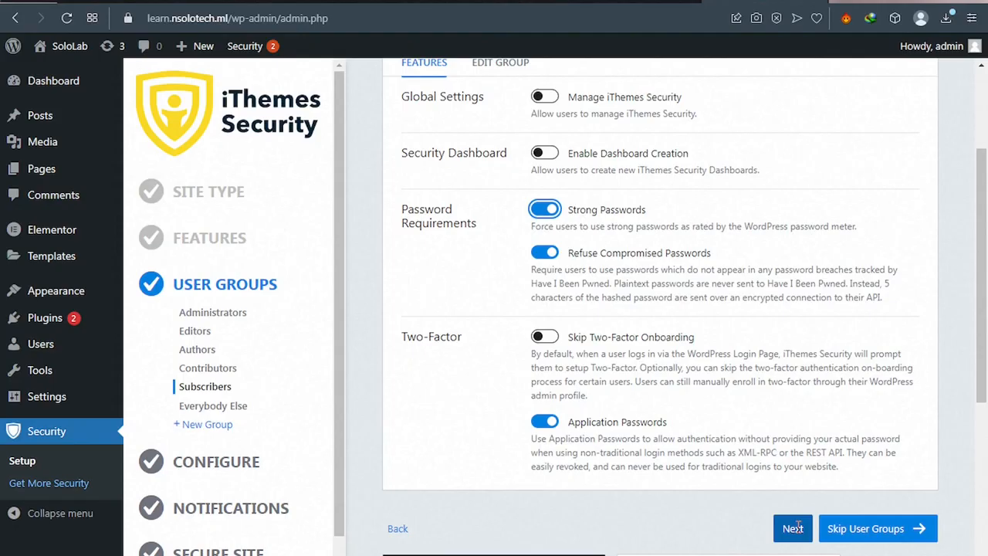
{"action": "left_click", "coordinate": [793, 528]}
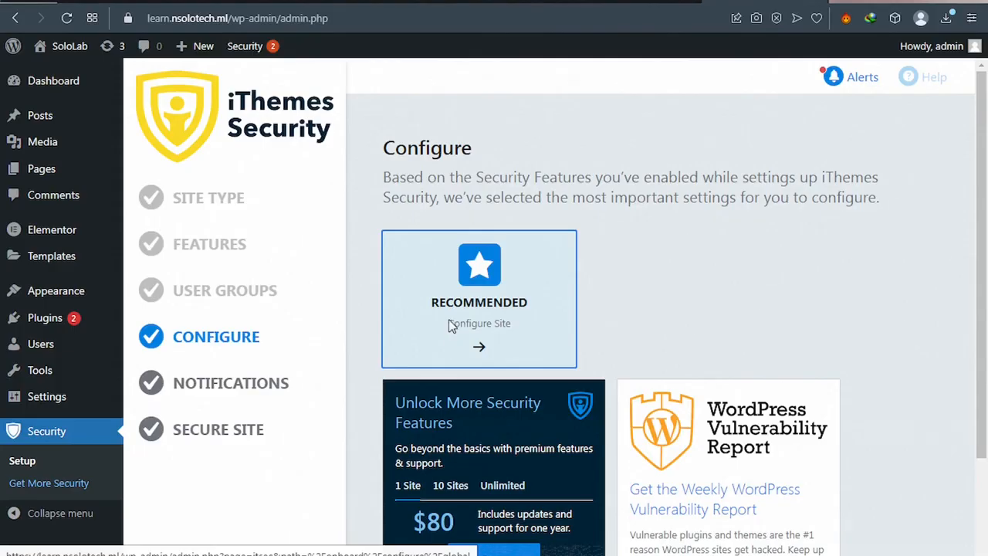
Step: Choose the Recommended configuration and add the current IP to Authorized Hosts
{"action": "left_click", "coordinate": [452, 326]}
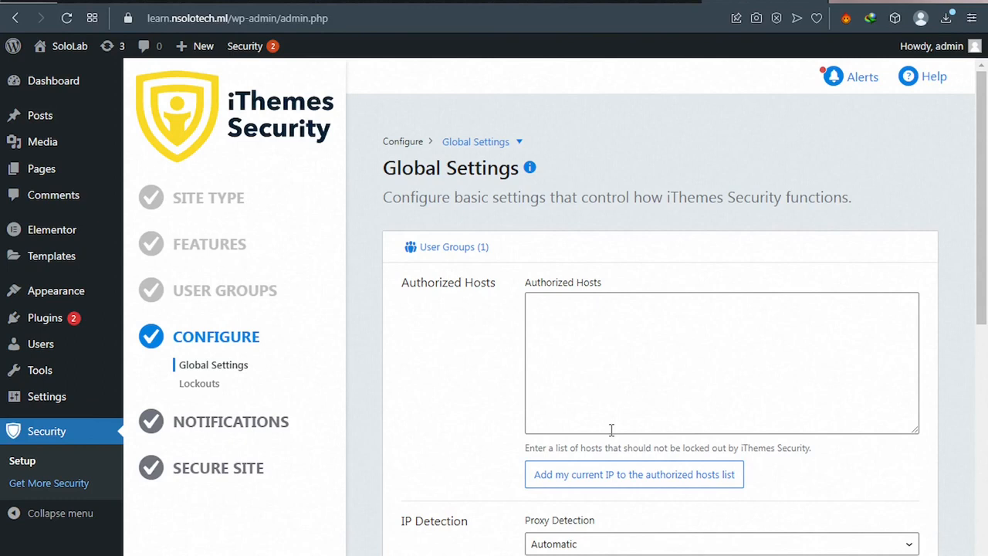
{"action": "left_click", "coordinate": [648, 482]}
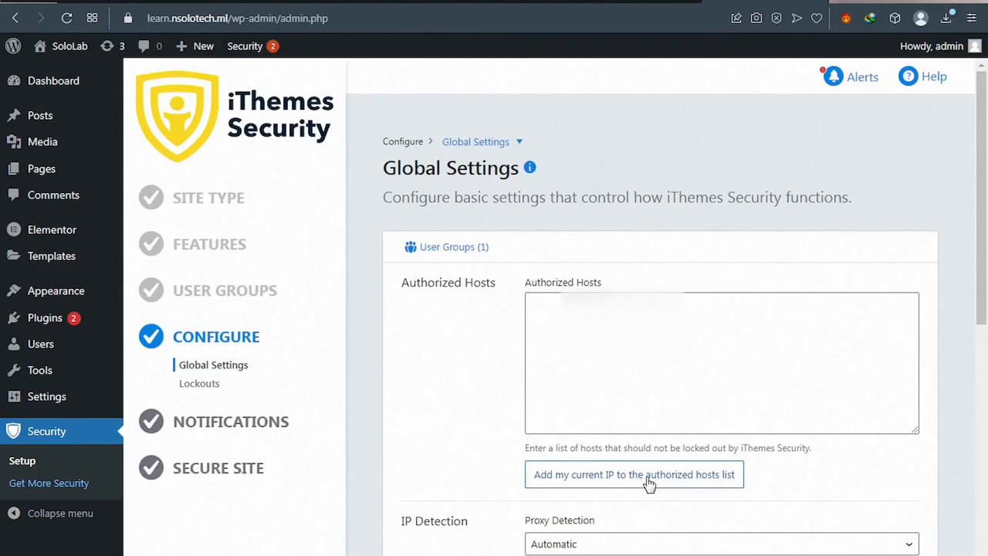
{"action": "left_click", "coordinate": [647, 481]}
{"action": "left_click", "coordinate": [627, 476]}
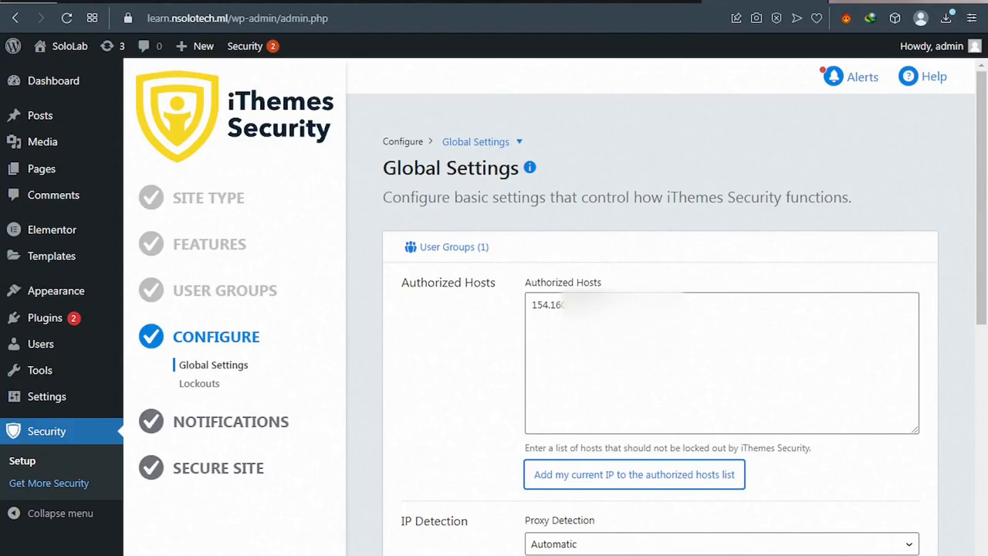
{"action": "scroll", "coordinate": [918, 461], "scroll_direction": "down", "scroll_amount": 3}
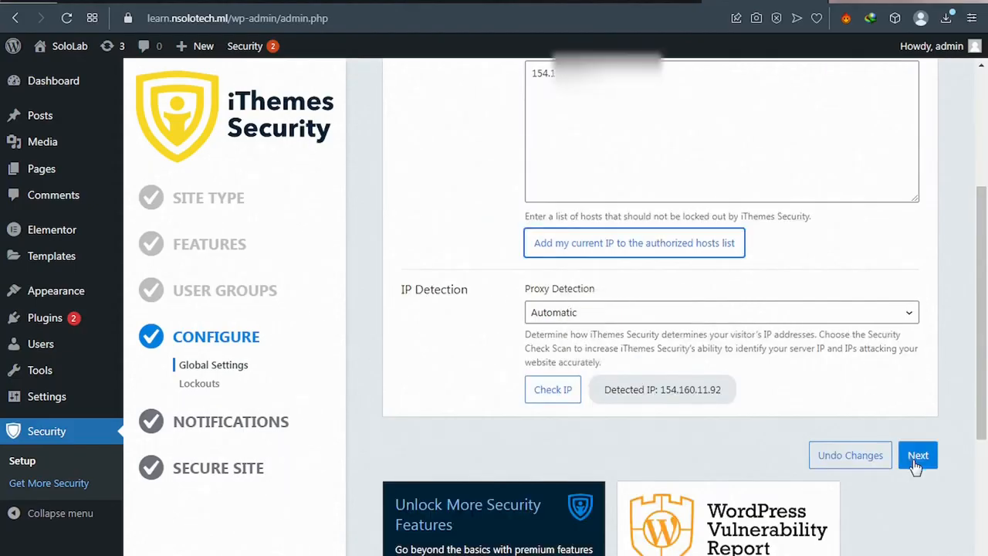
Step: Save the global settings, enter the Network Brute Force e-mail address, and continue to Notification Center
{"action": "left_click", "coordinate": [916, 463]}
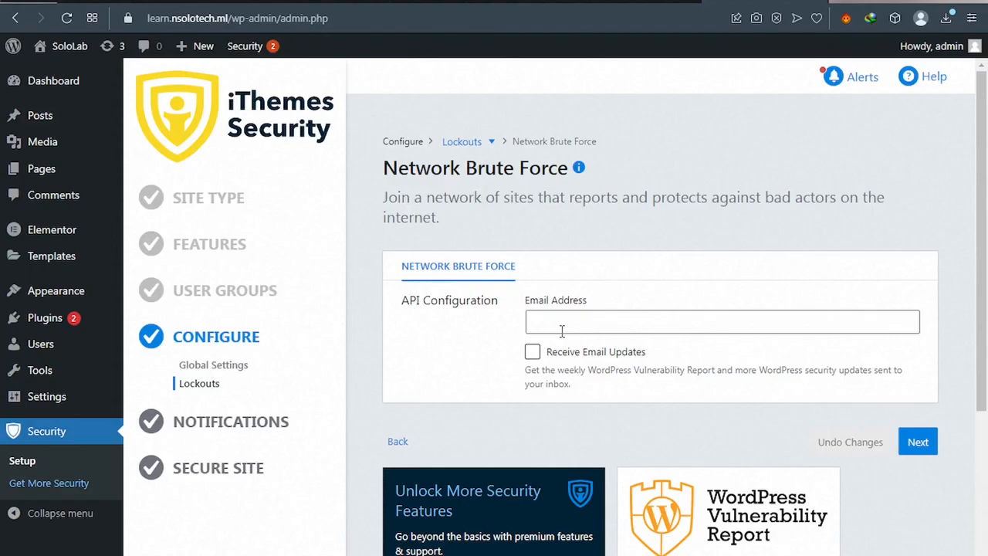
{"action": "left_click", "coordinate": [562, 330]}
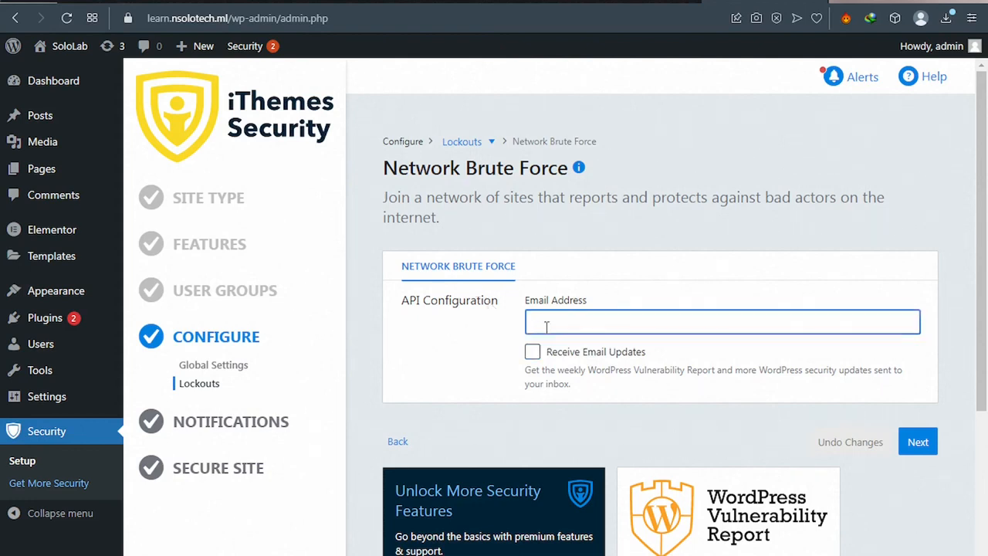
{"action": "type", "text": "tes"}
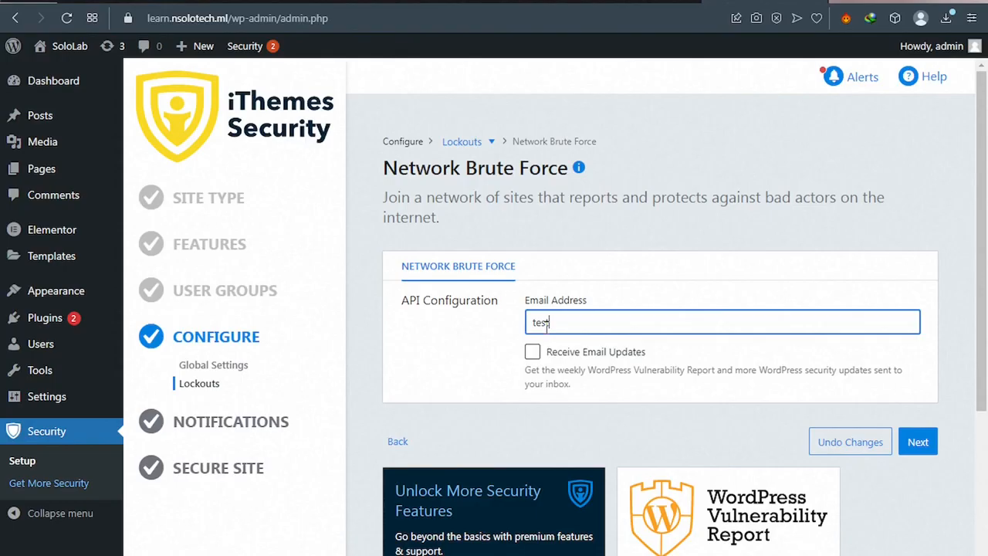
{"action": "type", "text": "t@gmail.com"}
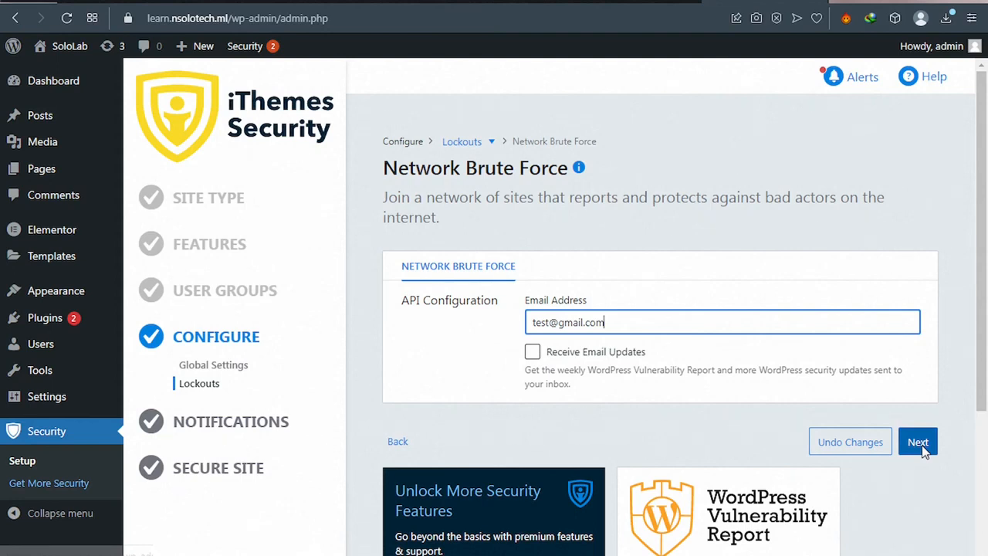
{"action": "left_click", "coordinate": [918, 442]}
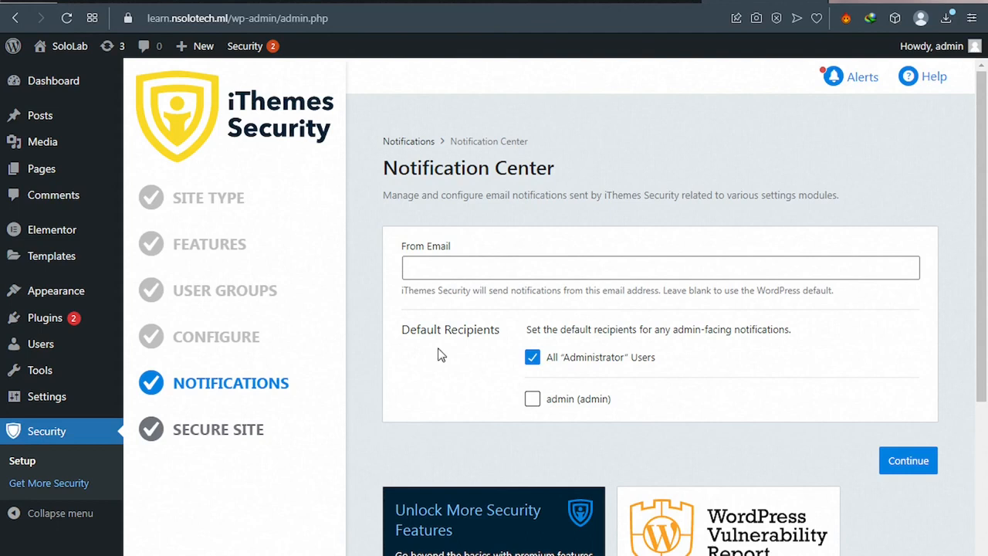
Step: Make admin the sole notification recipient, enter the From Email address, and continue to Secure Site
{"action": "left_click", "coordinate": [533, 399]}
{"action": "left_click", "coordinate": [480, 268]}
{"action": "type", "text": "test"}
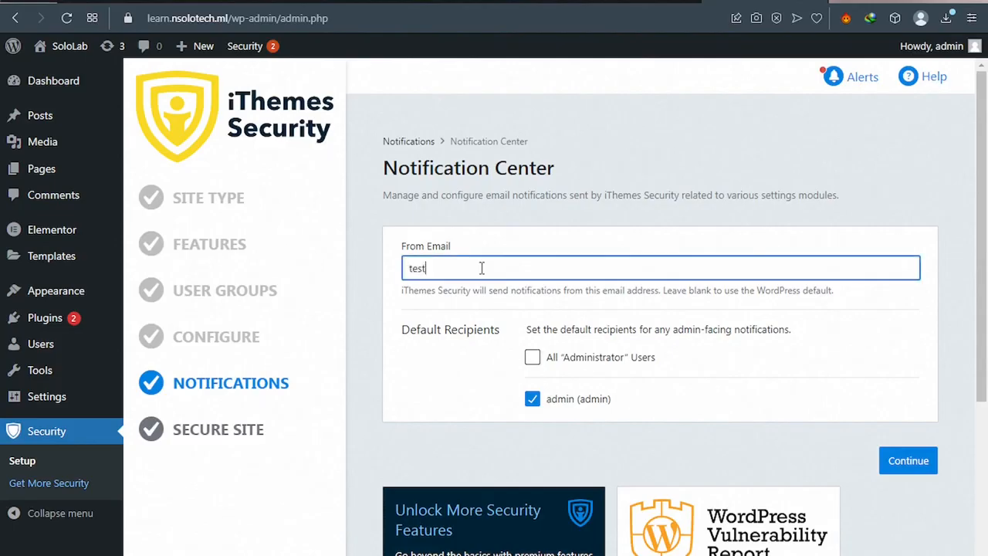
{"action": "type", "text": "@gmail"}
{"action": "type", "text": ".com"}
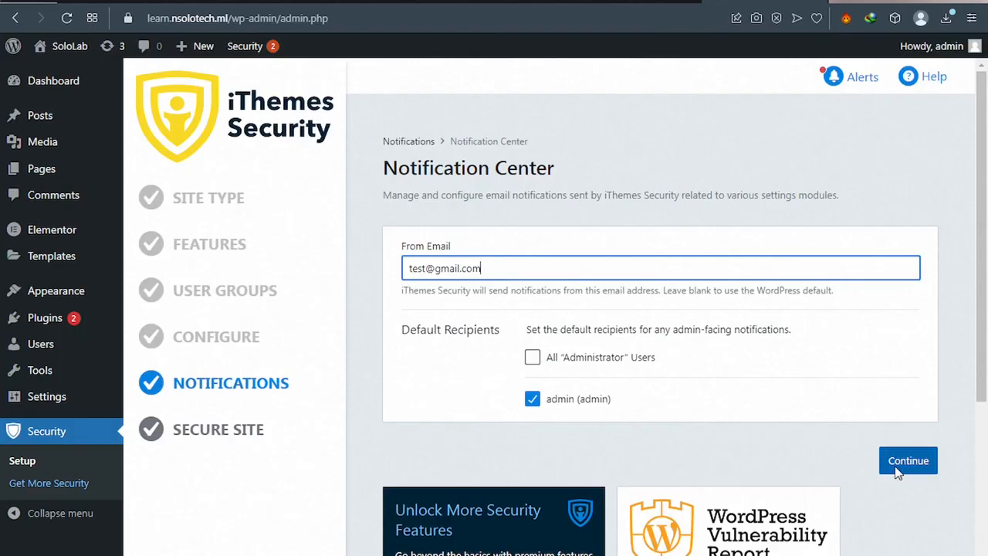
{"action": "left_click", "coordinate": [898, 467]}
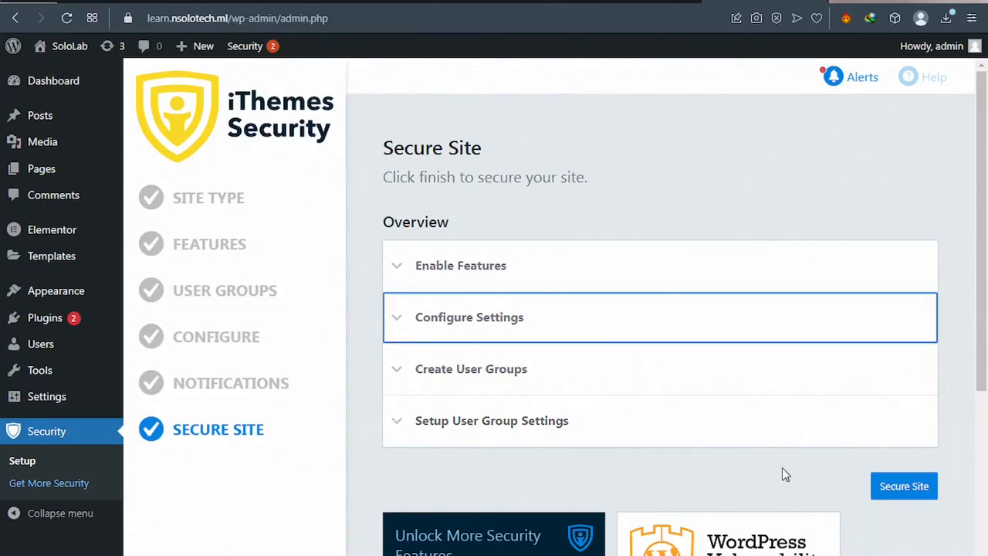
Step: Apply Secure Site, finish the iThemes Security wizard, and go to its Settings
{"action": "left_click", "coordinate": [893, 498]}
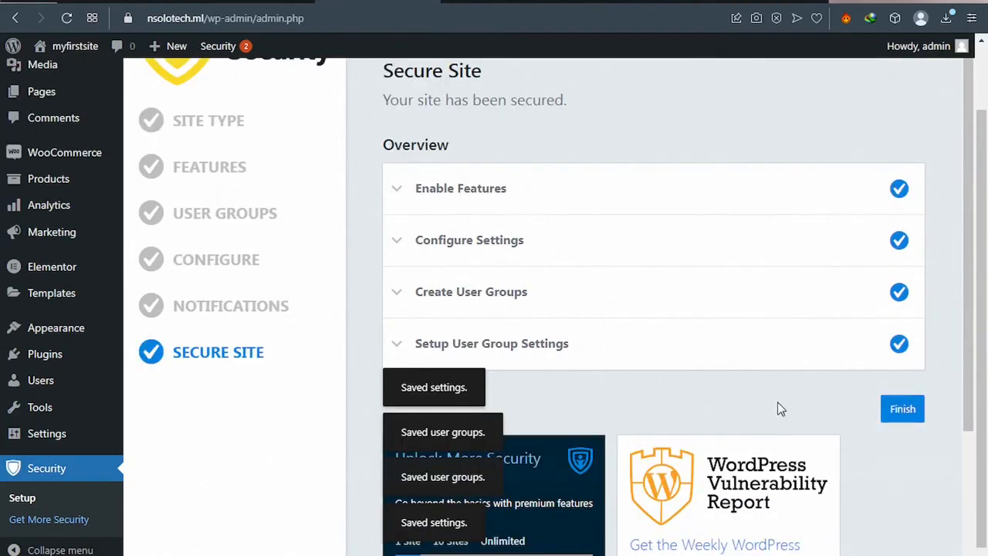
{"action": "left_click", "coordinate": [897, 414]}
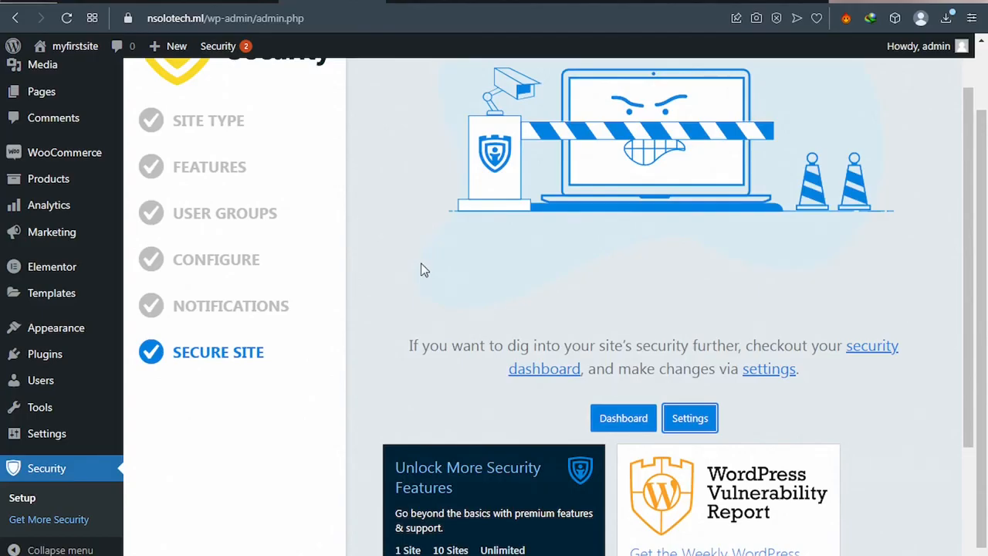
{"action": "scroll", "coordinate": [422, 269], "scroll_direction": "up", "scroll_amount": 2}
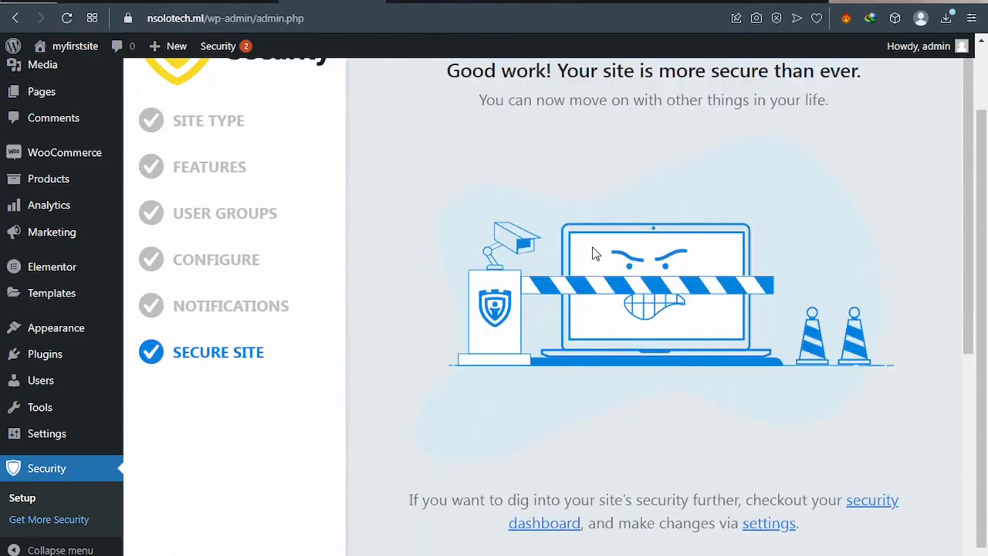
{"action": "scroll", "coordinate": [596, 255], "scroll_direction": "down", "scroll_amount": 1}
{"action": "scroll", "coordinate": [596, 254], "scroll_direction": "down", "scroll_amount": 2}
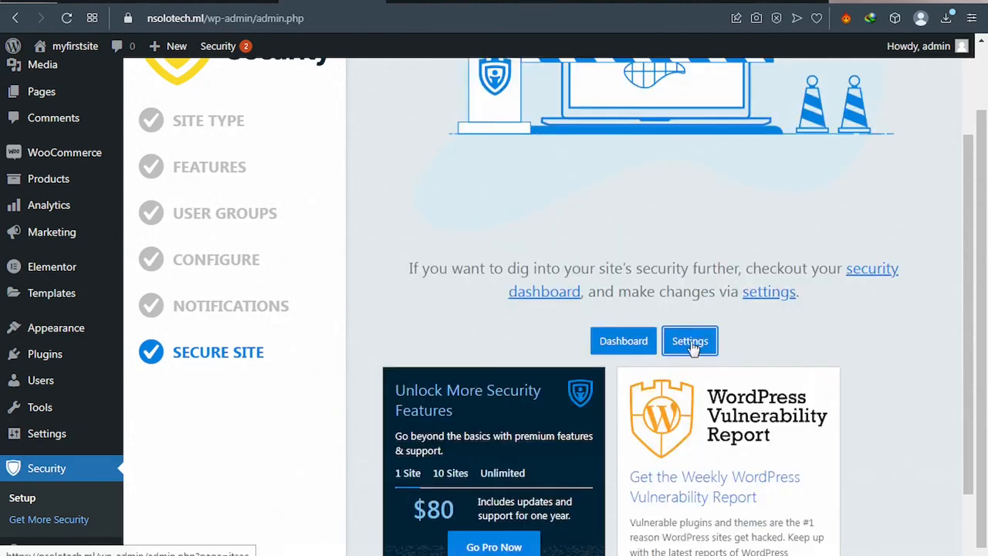
{"action": "left_click", "coordinate": [692, 348]}
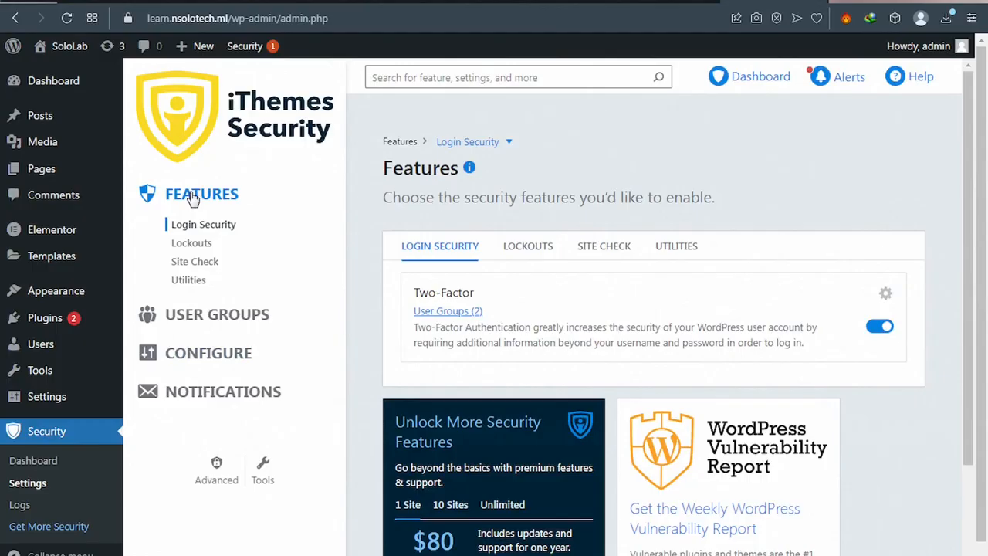
Step: Open the Advanced section of the iThemes Security settings sidebar
{"action": "left_click", "coordinate": [217, 470]}
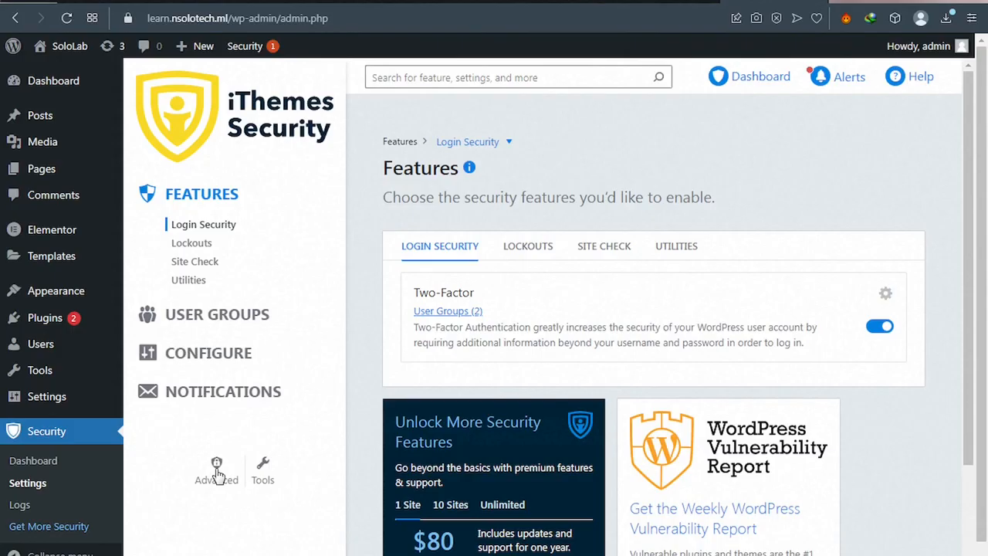
{"action": "left_click", "coordinate": [217, 472]}
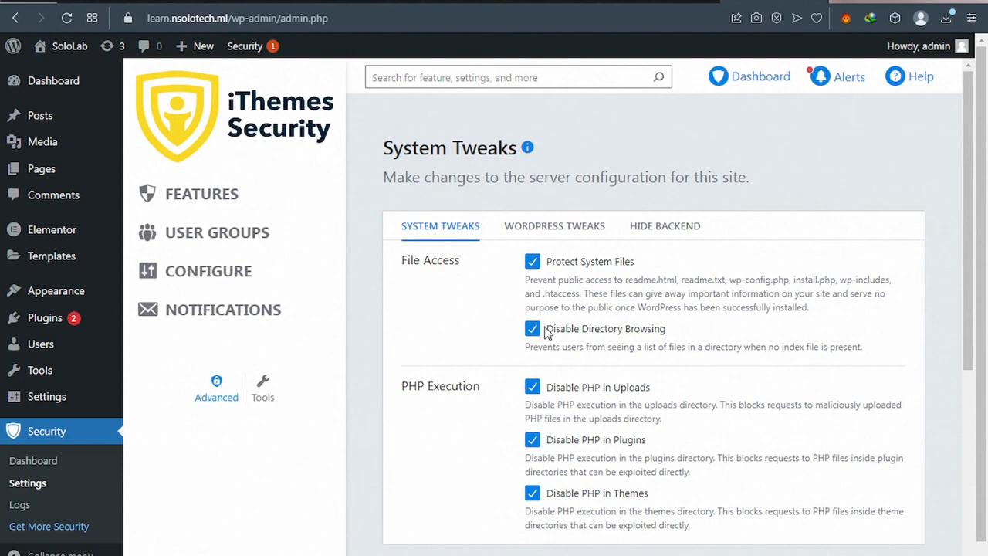
Step: Enable Hide Backend with the login slug 'solologin' and save the settings
{"action": "left_click", "coordinate": [680, 237]}
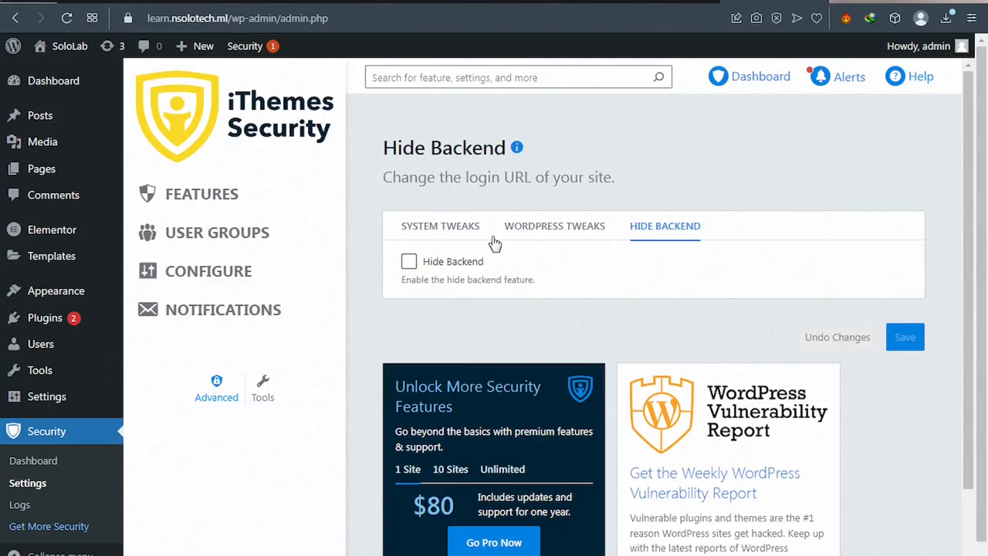
{"action": "left_click", "coordinate": [408, 264]}
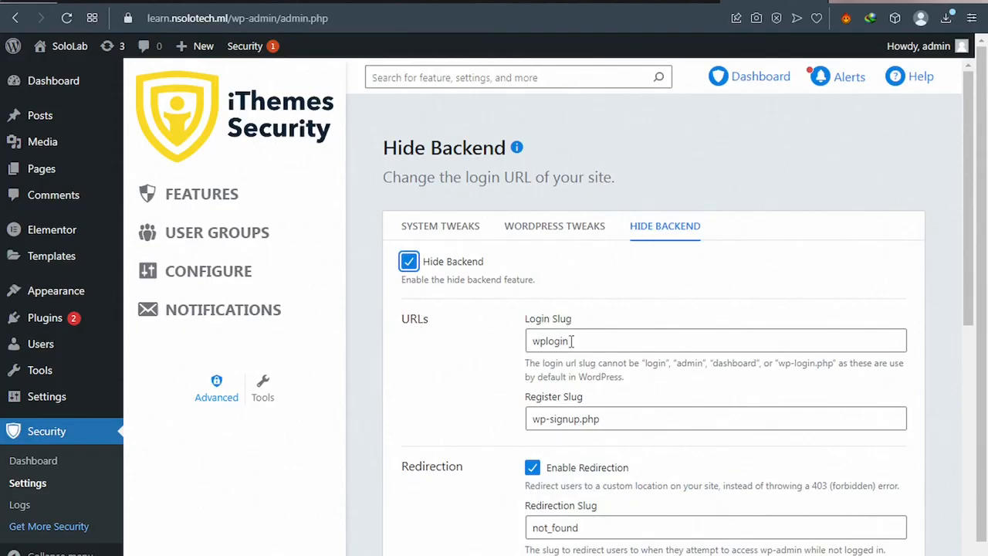
{"action": "scroll", "coordinate": [520, 391], "scroll_direction": "down", "scroll_amount": 2}
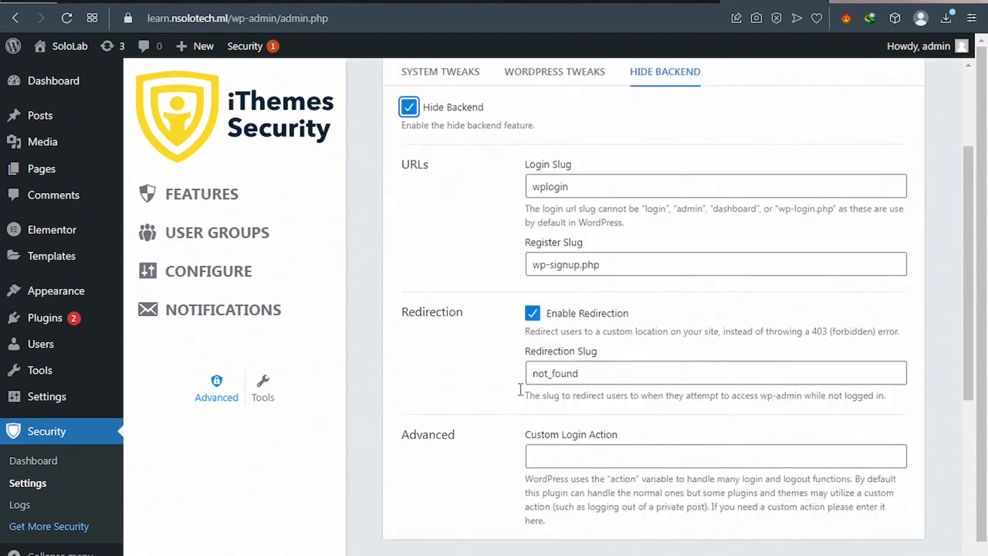
{"action": "double_click", "coordinate": [564, 186]}
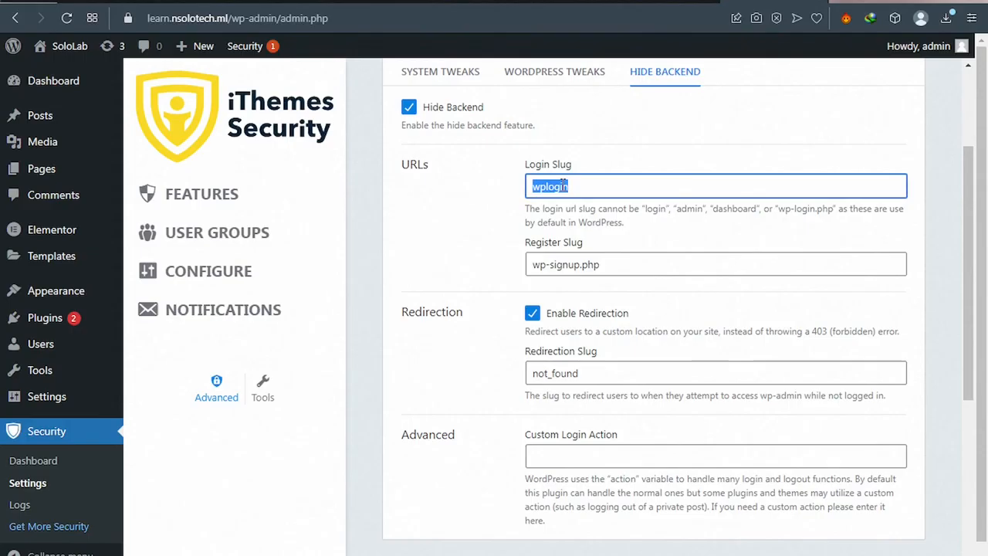
{"action": "type", "text": "solol"}
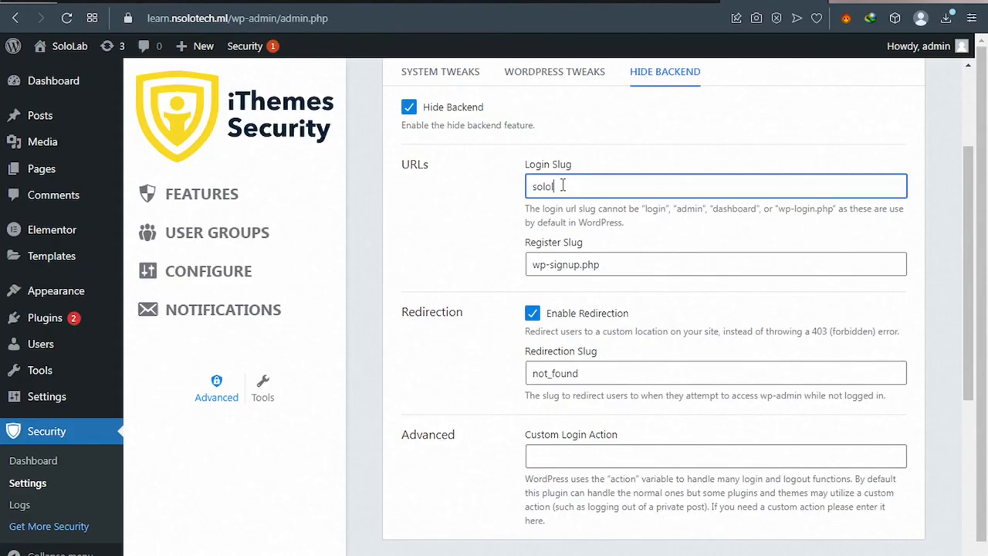
{"action": "type", "text": "ogin"}
{"action": "scroll", "coordinate": [749, 355], "scroll_direction": "down", "scroll_amount": 3}
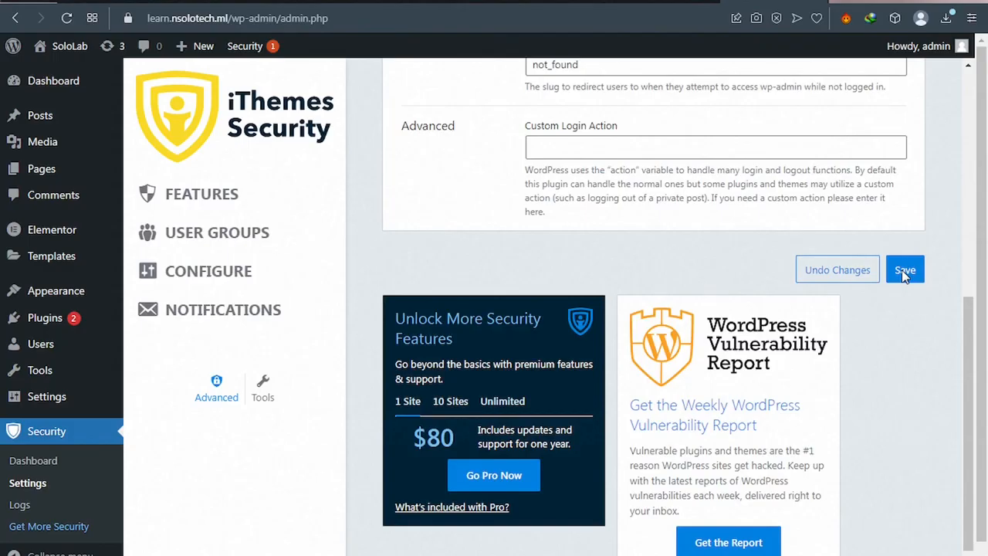
{"action": "left_click", "coordinate": [904, 272]}
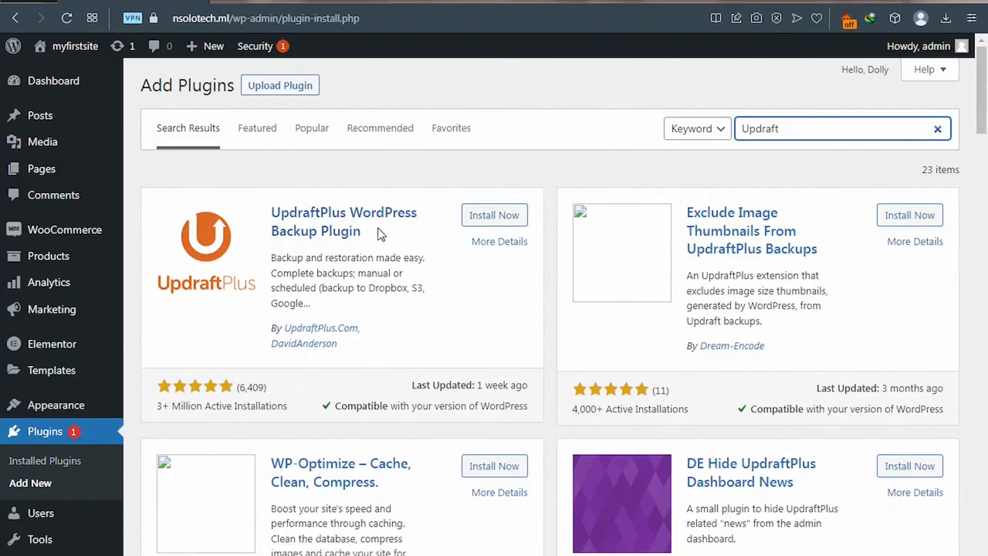
Step: Install and activate UpdraftPlus WordPress Backup Plugin, then dismiss its welcome popup
{"action": "left_click", "coordinate": [485, 220]}
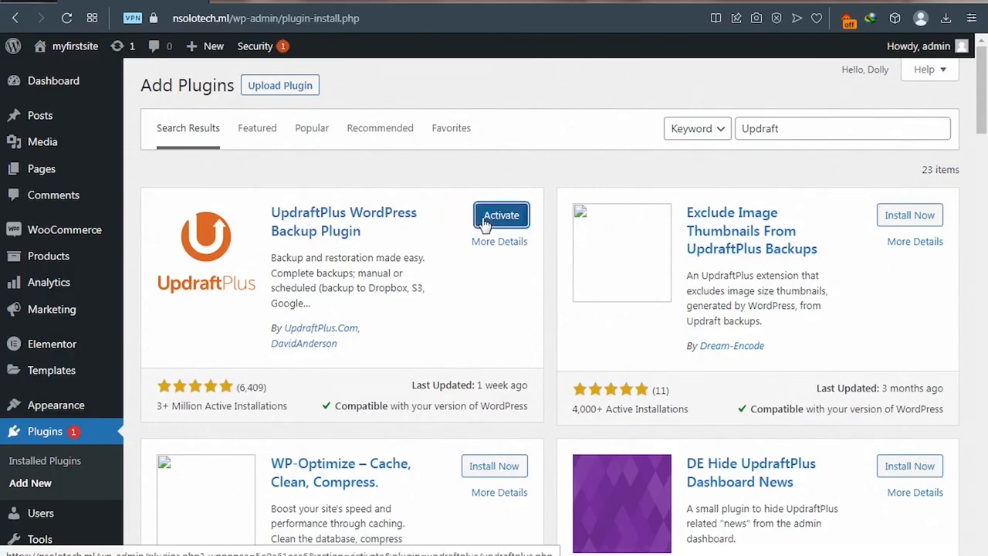
{"action": "left_click", "coordinate": [484, 222]}
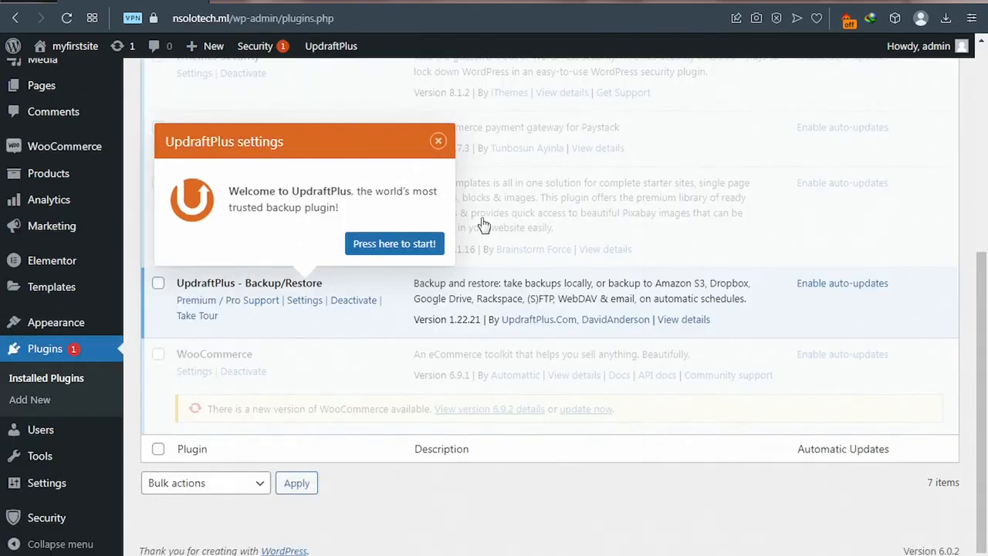
{"action": "left_click", "coordinate": [437, 146]}
Step: Open UpdraftPlus and start a Backup Now of the database and files
{"action": "left_click", "coordinate": [306, 303]}
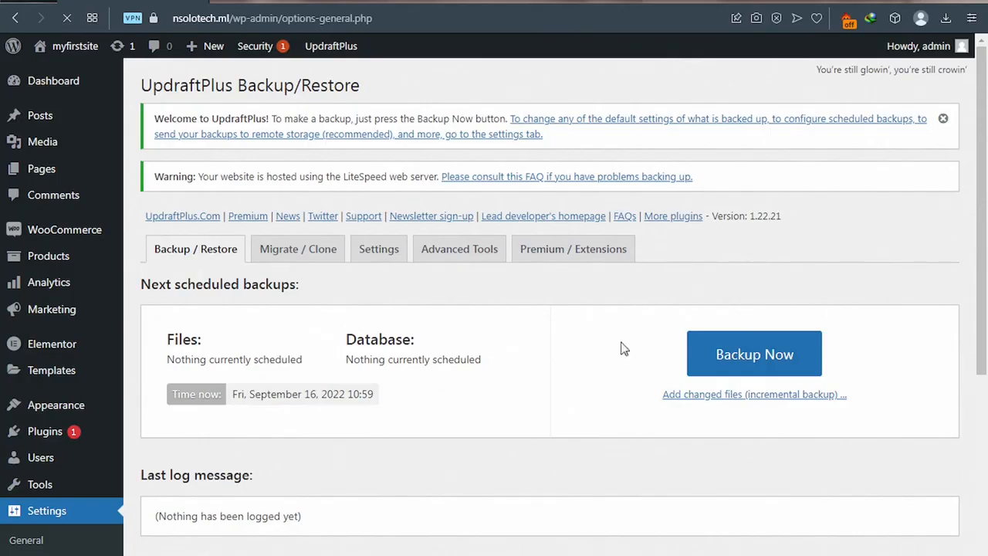
{"action": "left_click", "coordinate": [713, 365]}
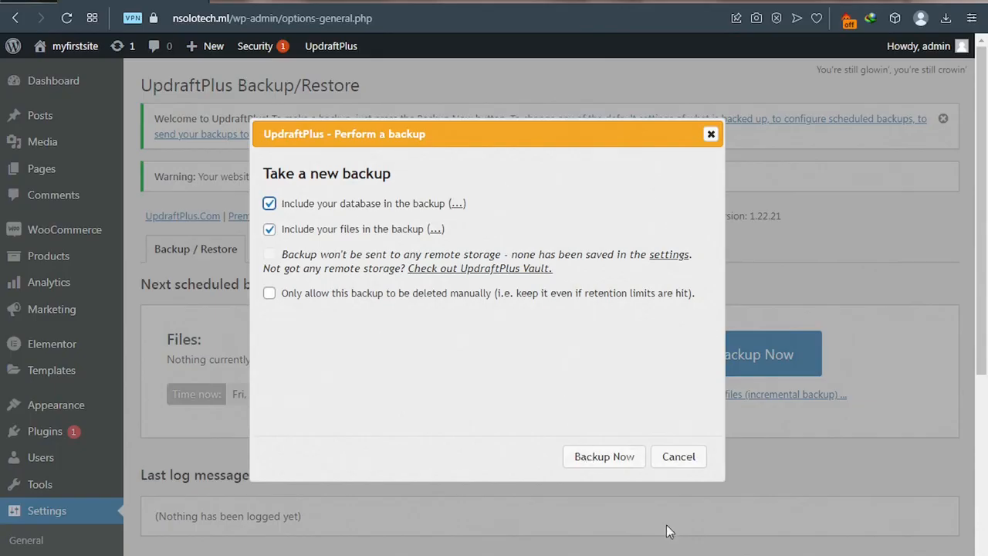
{"action": "left_click", "coordinate": [614, 458]}
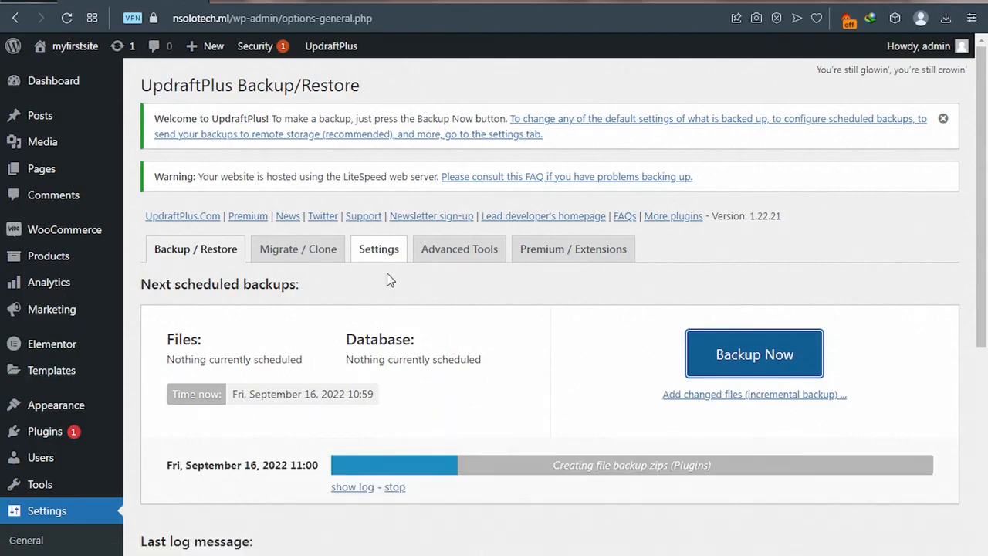
Step: On the Settings tab, set the files and database backup schedules to Monthly
{"action": "left_click", "coordinate": [382, 253]}
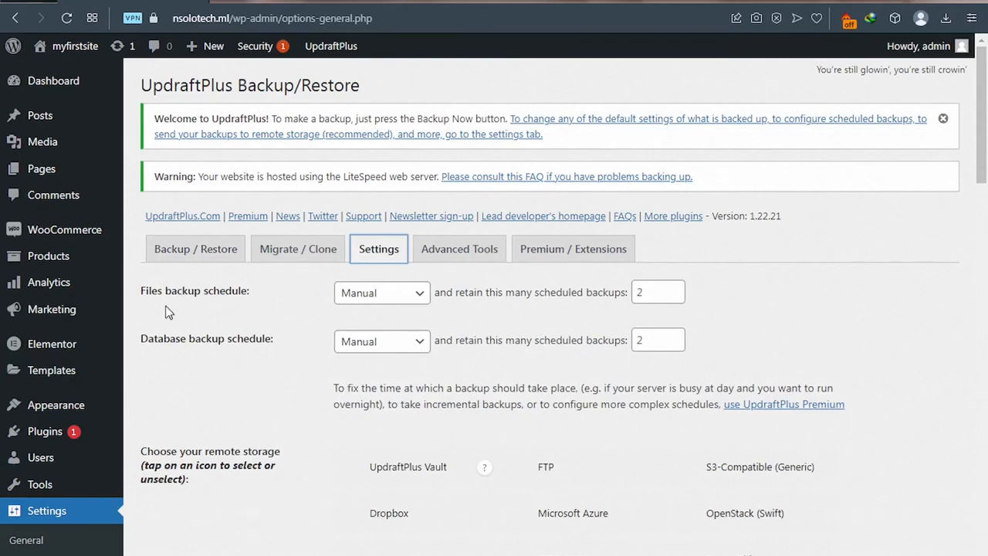
{"action": "left_click", "coordinate": [357, 300]}
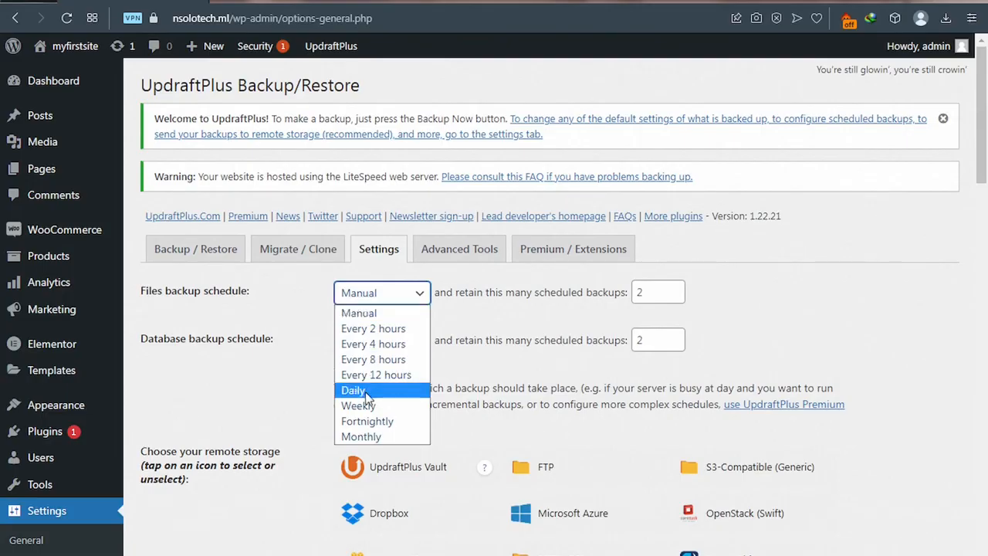
{"action": "left_click", "coordinate": [369, 437]}
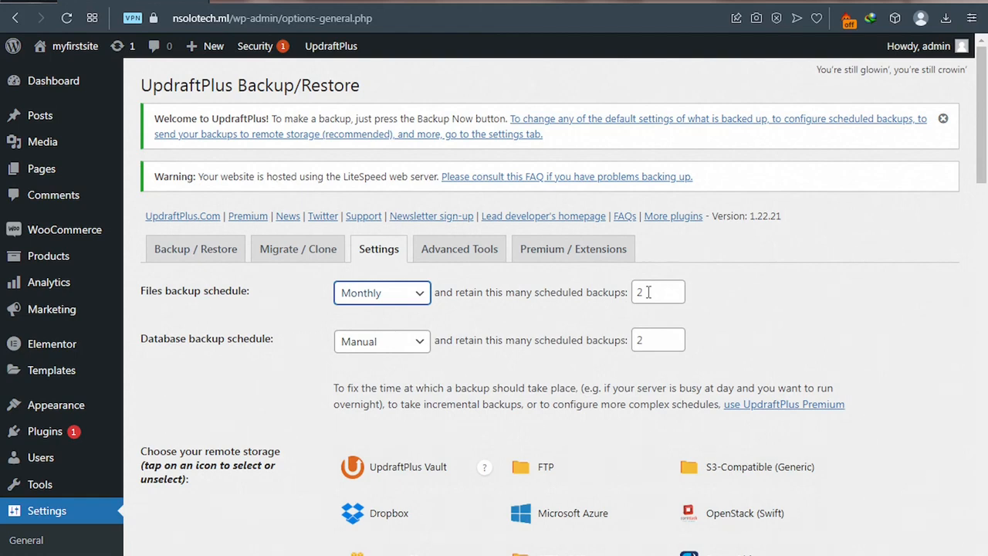
{"action": "left_click", "coordinate": [409, 343]}
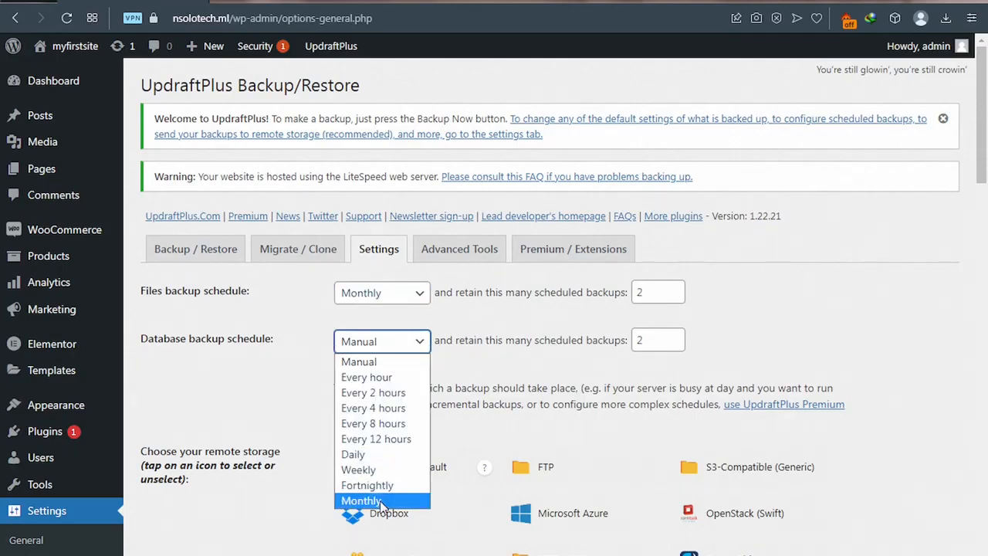
{"action": "left_click", "coordinate": [381, 501]}
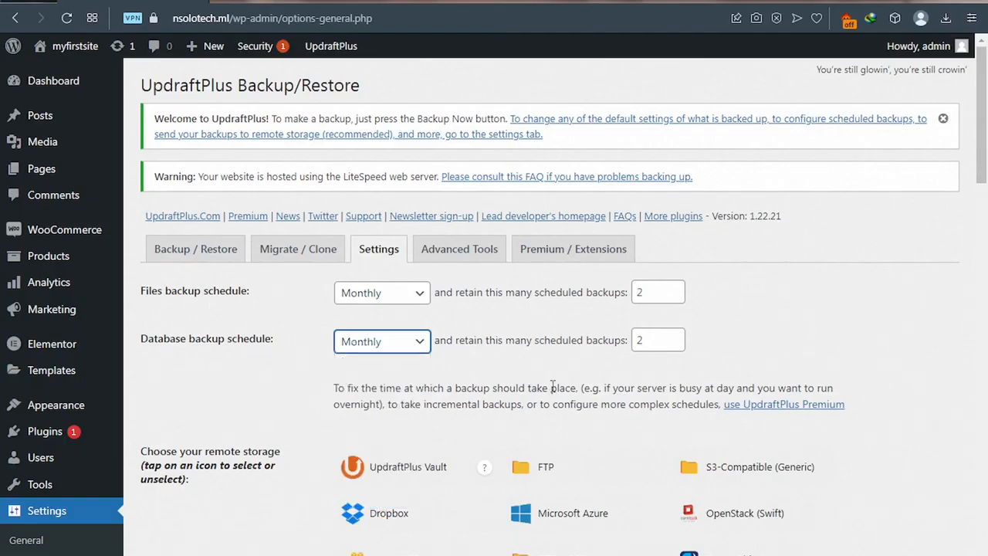
{"action": "scroll", "coordinate": [552, 386], "scroll_direction": "down", "scroll_amount": 1}
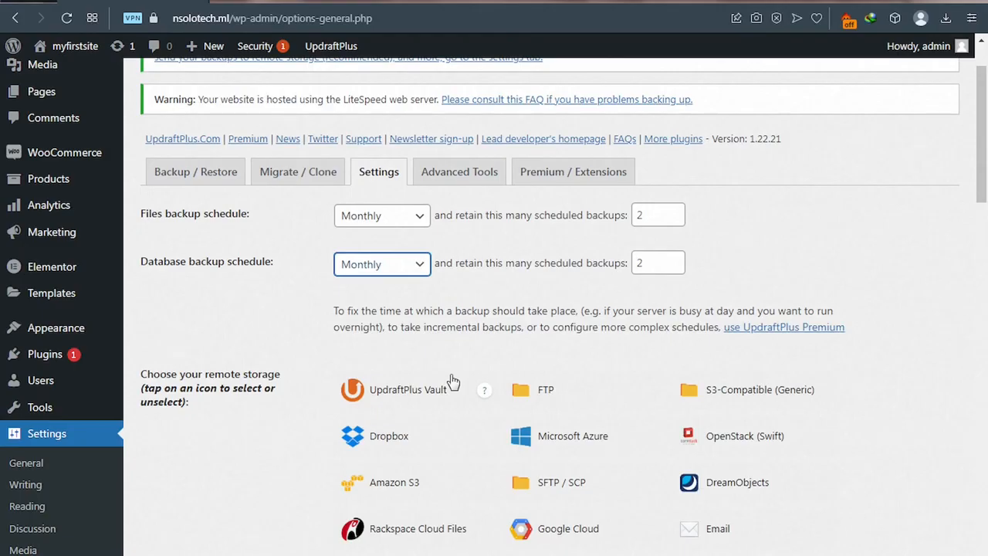
Step: Select Google Drive as remote storage and scroll to its Google Drive settings
{"action": "scroll", "coordinate": [453, 381], "scroll_direction": "down", "scroll_amount": 1}
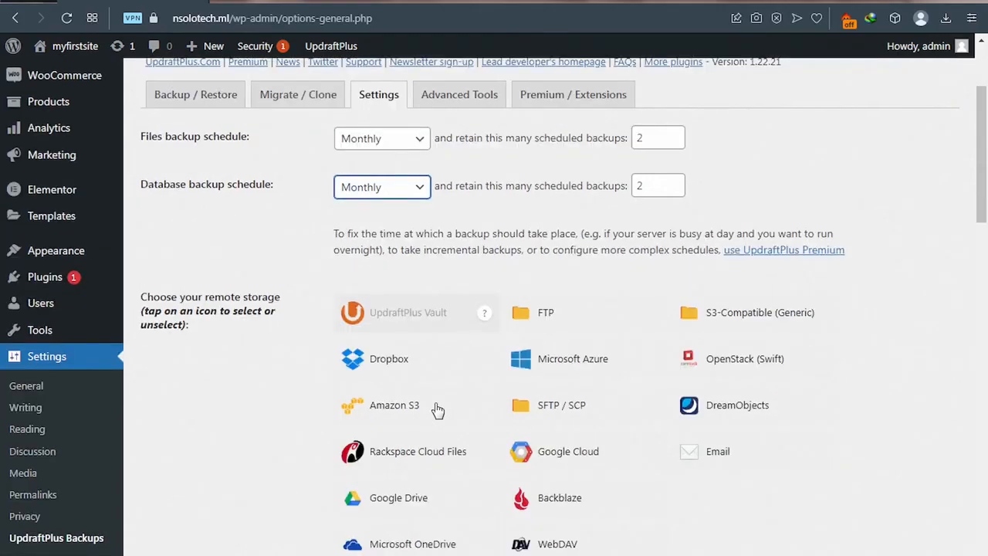
{"action": "left_click", "coordinate": [400, 503]}
{"action": "left_click", "coordinate": [389, 501]}
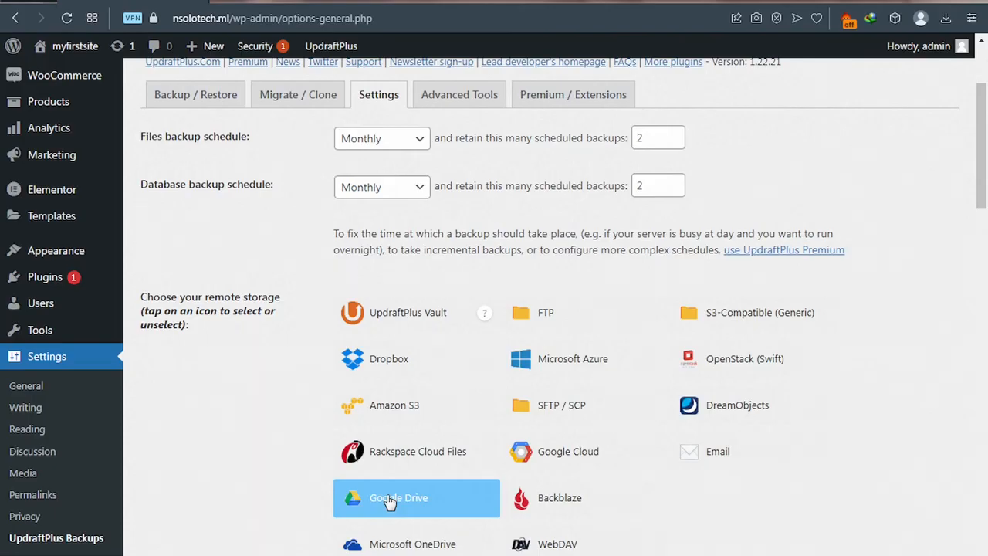
{"action": "scroll", "coordinate": [390, 502], "scroll_direction": "down", "scroll_amount": 1}
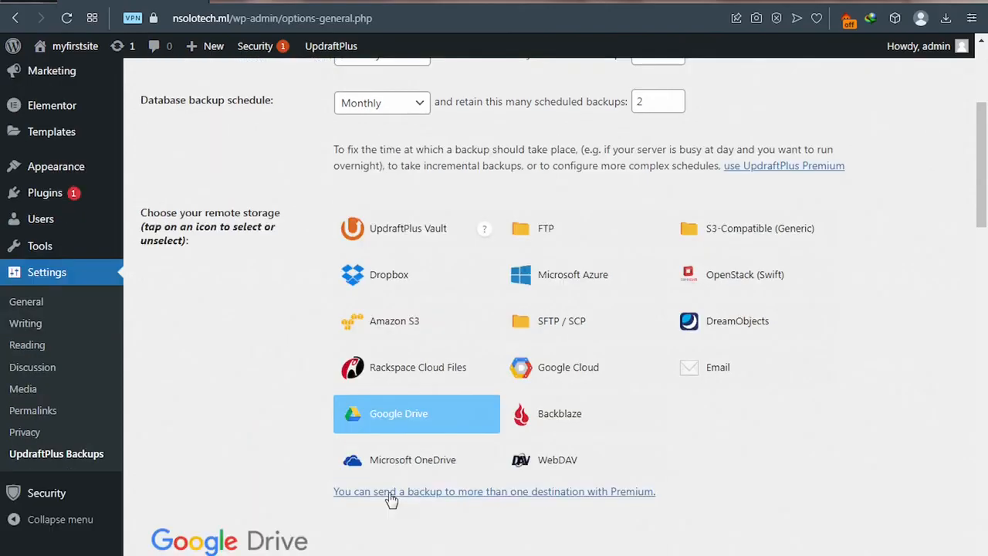
{"action": "scroll", "coordinate": [391, 500], "scroll_direction": "down", "scroll_amount": 4}
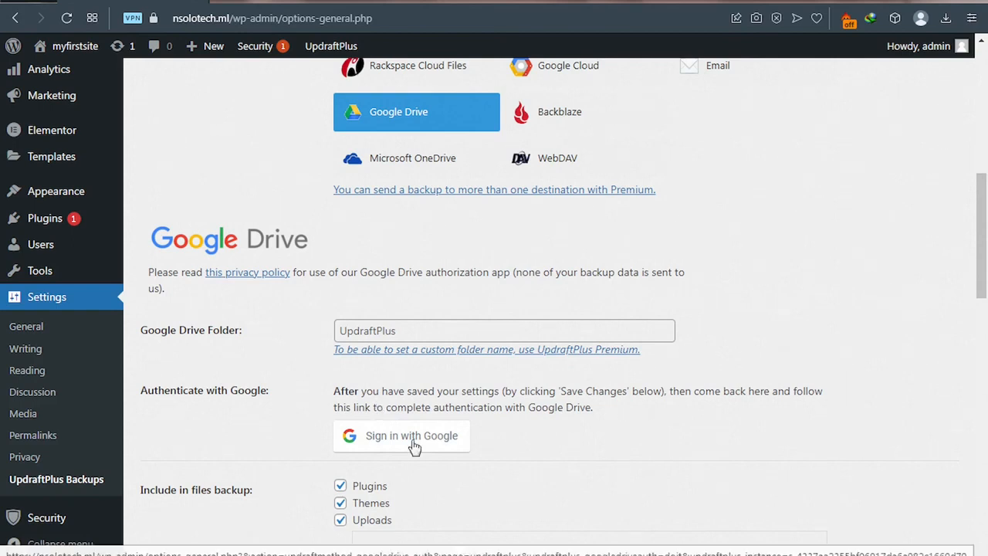
Step: Close the 'backup has finished running' notice and save the UpdraftPlus schedule and storage settings
{"action": "scroll", "coordinate": [423, 442], "scroll_direction": "down", "scroll_amount": 1}
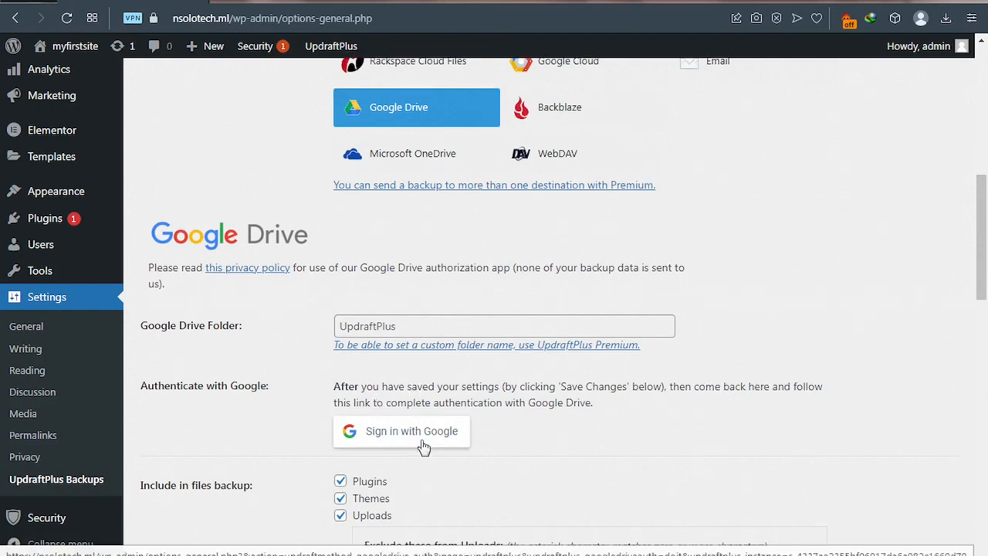
{"action": "scroll", "coordinate": [423, 446], "scroll_direction": "down", "scroll_amount": 4}
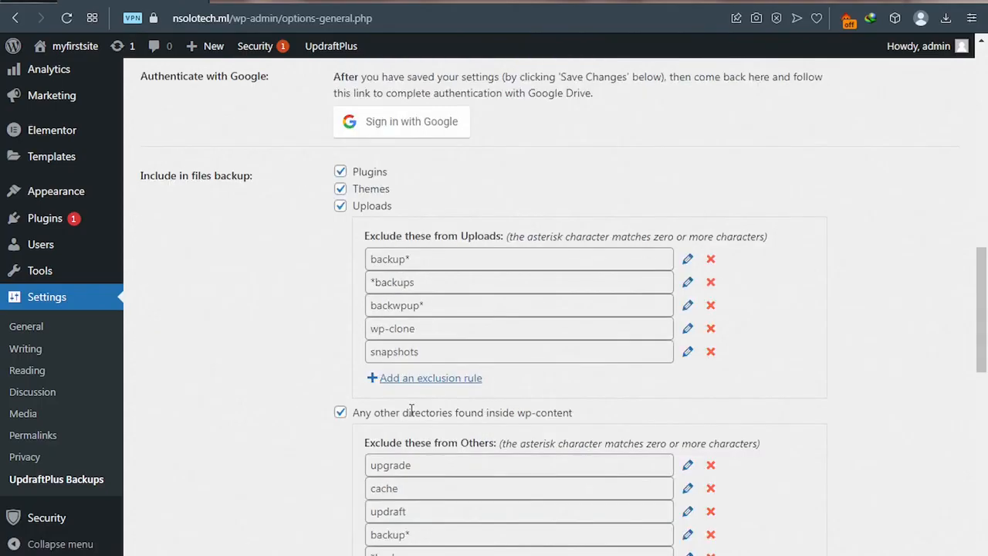
{"action": "scroll", "coordinate": [412, 409], "scroll_direction": "down", "scroll_amount": 6}
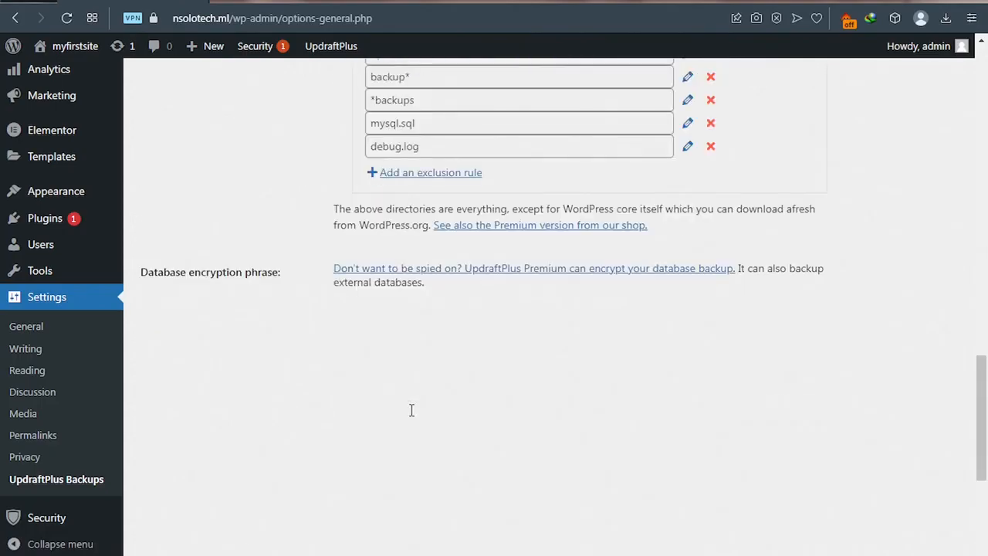
{"action": "scroll", "coordinate": [411, 410], "scroll_direction": "down", "scroll_amount": 3}
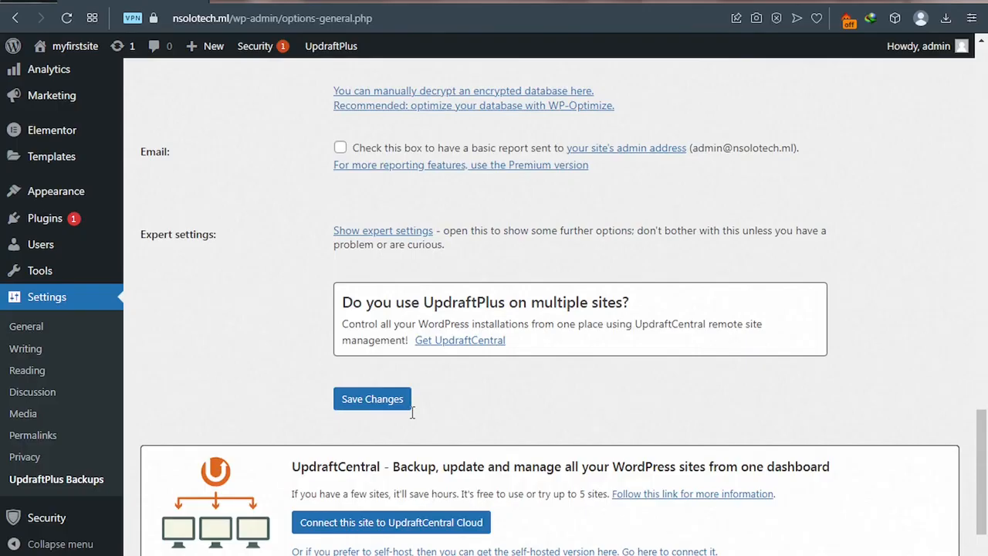
{"action": "scroll", "coordinate": [412, 414], "scroll_direction": "down", "scroll_amount": 1}
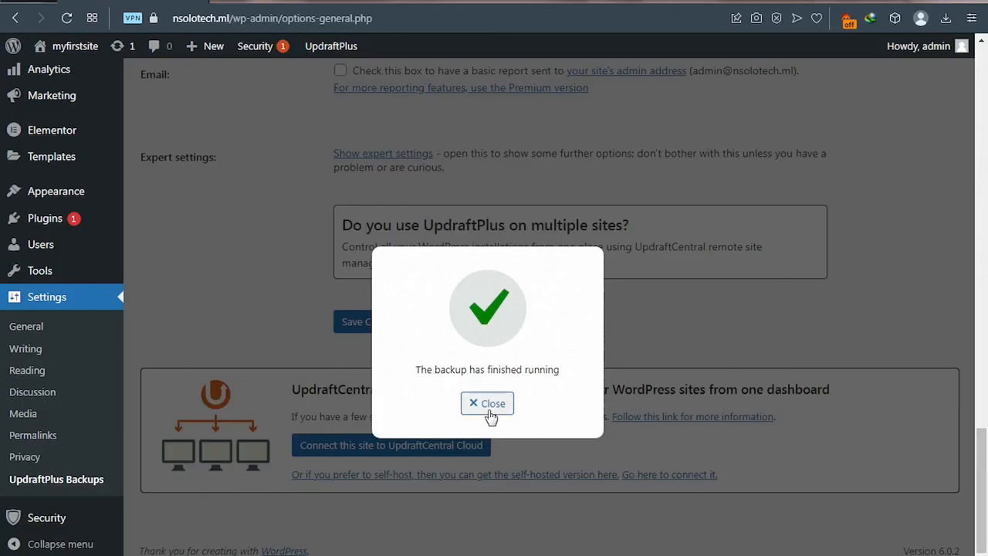
{"action": "left_click", "coordinate": [489, 409]}
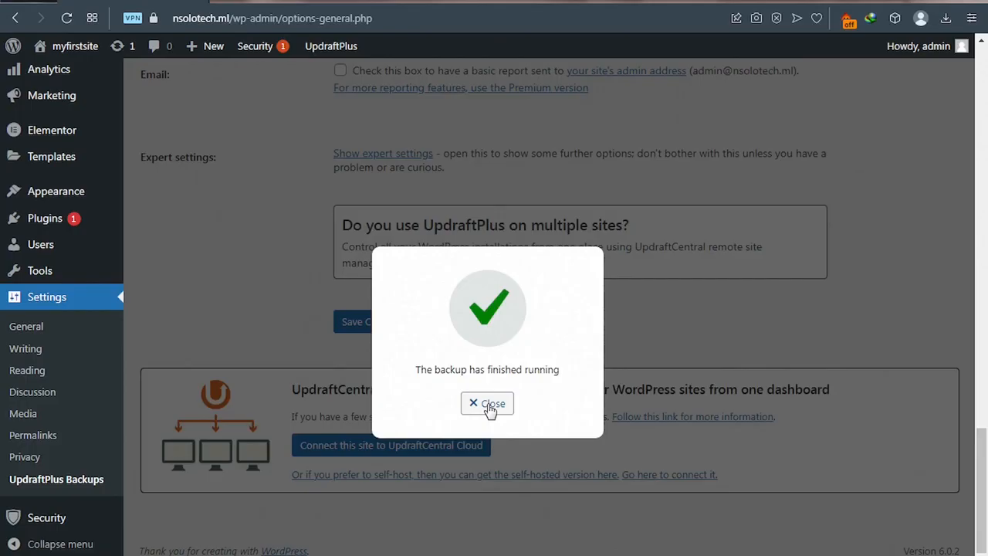
{"action": "left_click", "coordinate": [491, 407]}
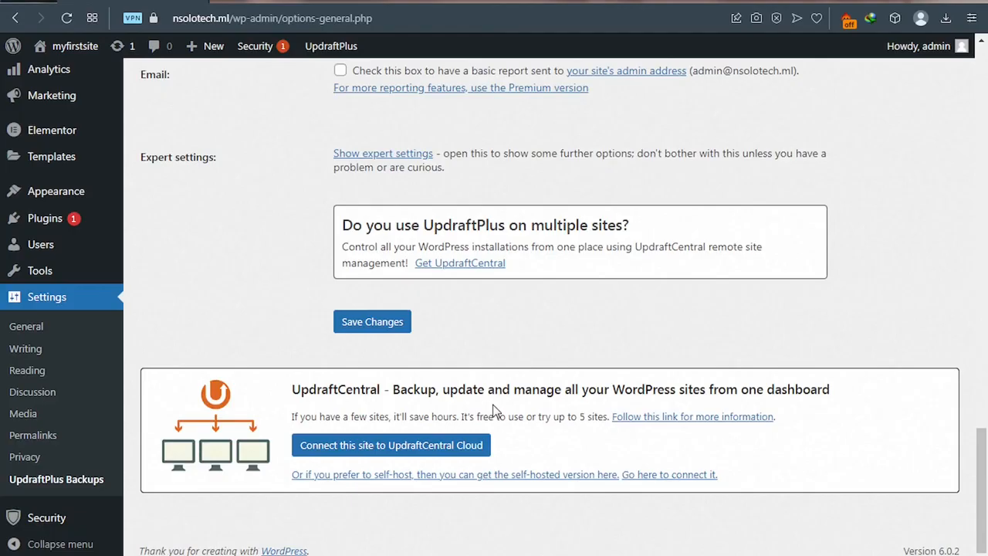
{"action": "left_click", "coordinate": [372, 321]}
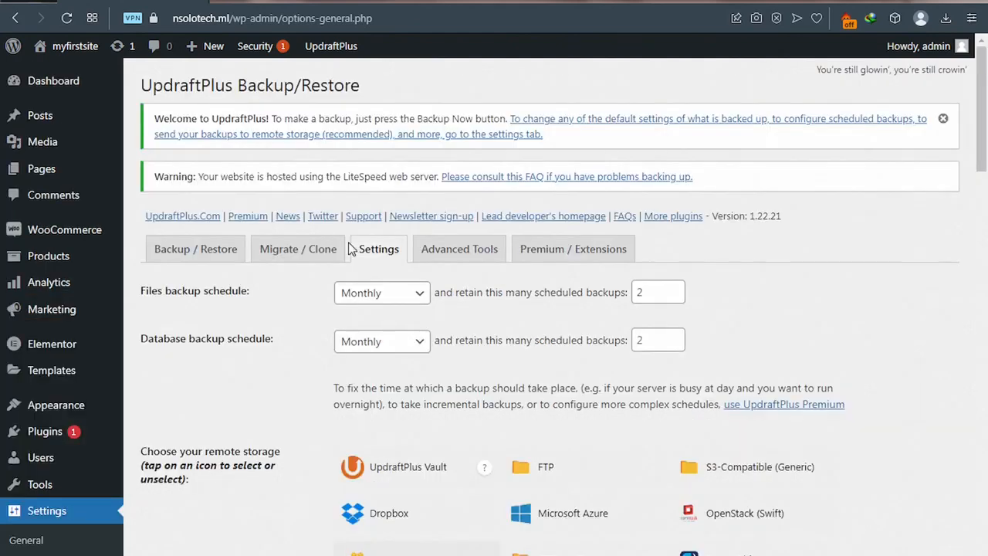
Step: Confirm on Backup / Restore that the last backup succeeded, then switch to the huduly.com site
{"action": "left_click", "coordinate": [199, 253]}
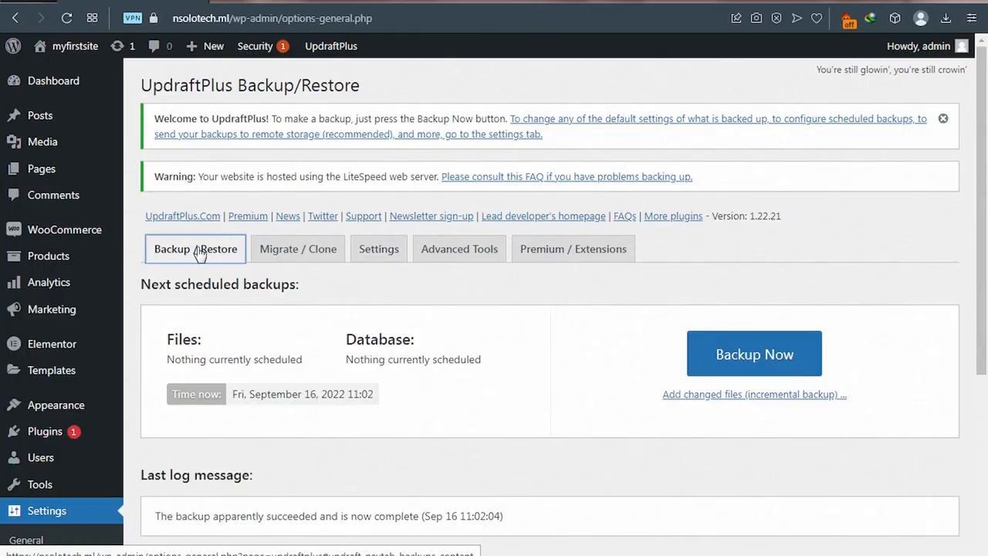
{"action": "scroll", "coordinate": [367, 357], "scroll_direction": "down", "scroll_amount": 1}
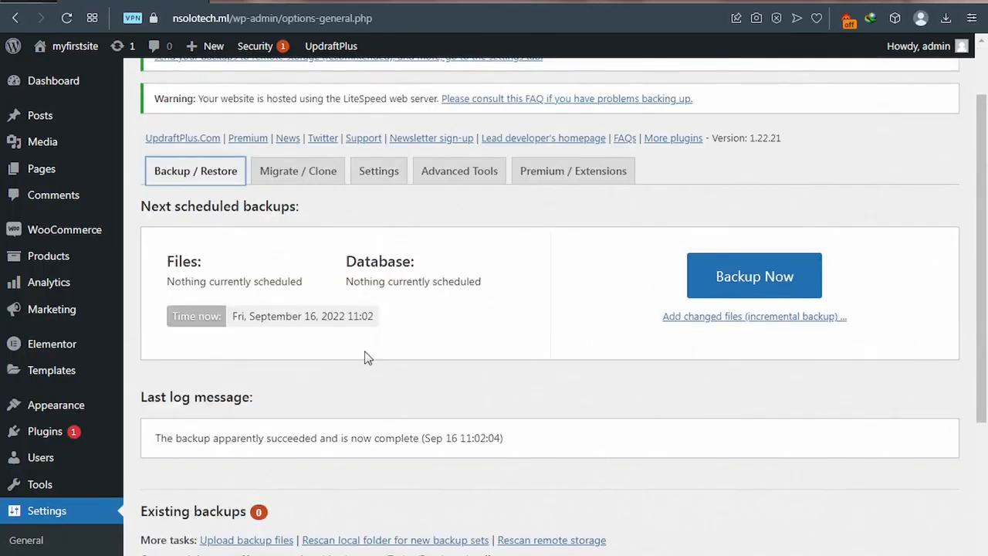
{"action": "scroll", "coordinate": [367, 357], "scroll_direction": "down", "scroll_amount": 2}
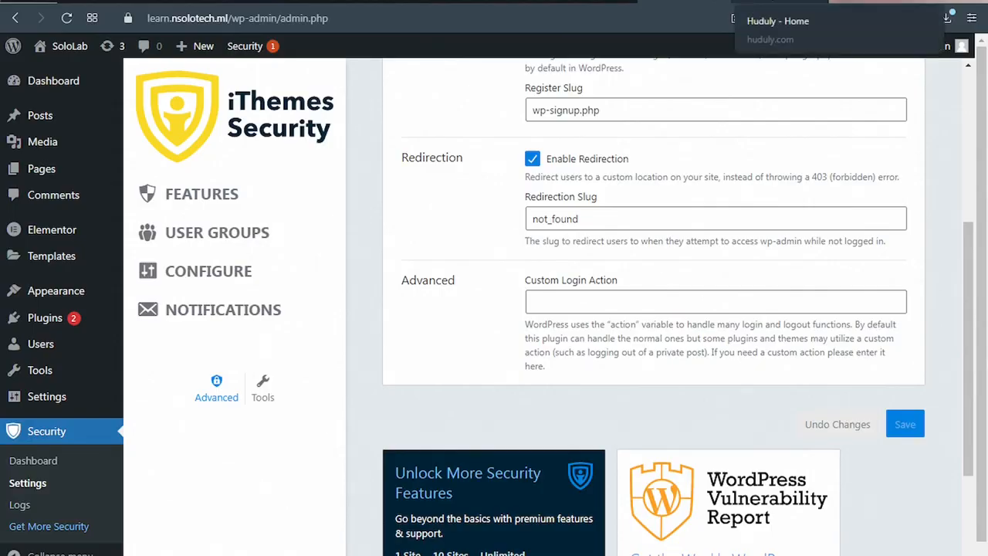
{"action": "left_click", "coordinate": [780, 2]}
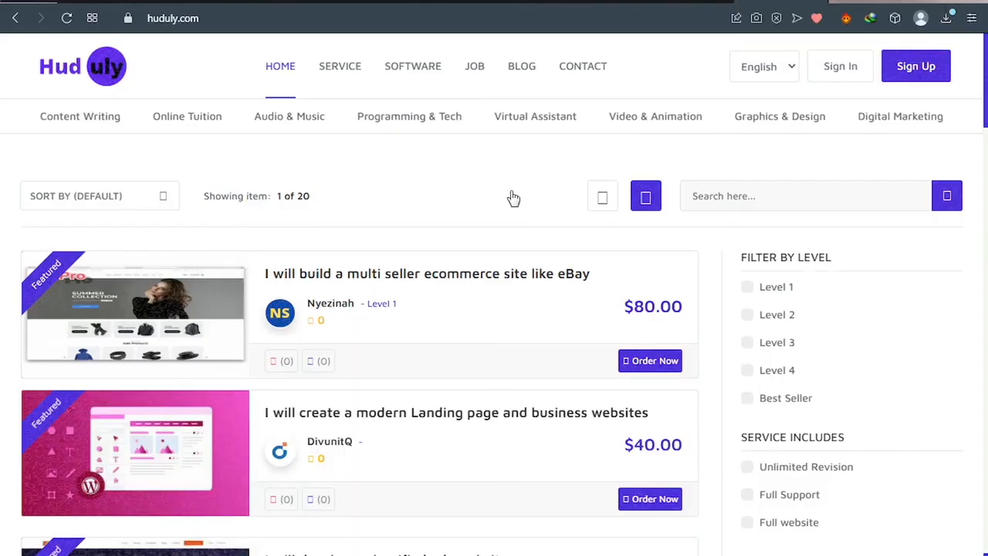